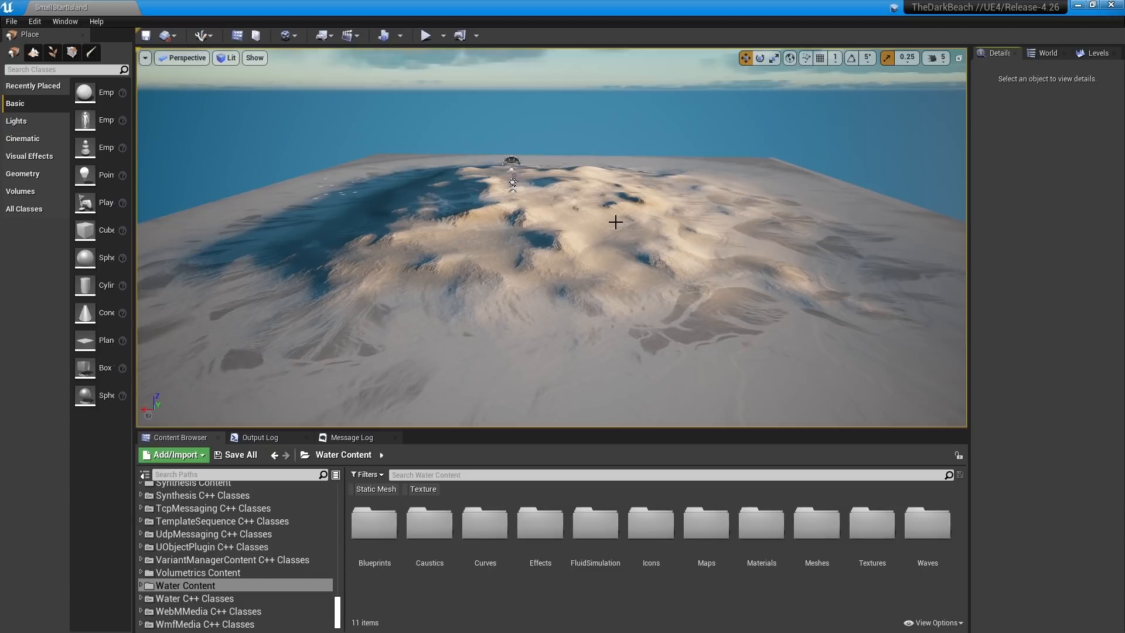
- Select the island landscape and check its Enable Edit Layers setting
{"action": "left_click", "coordinate": [573, 220]}
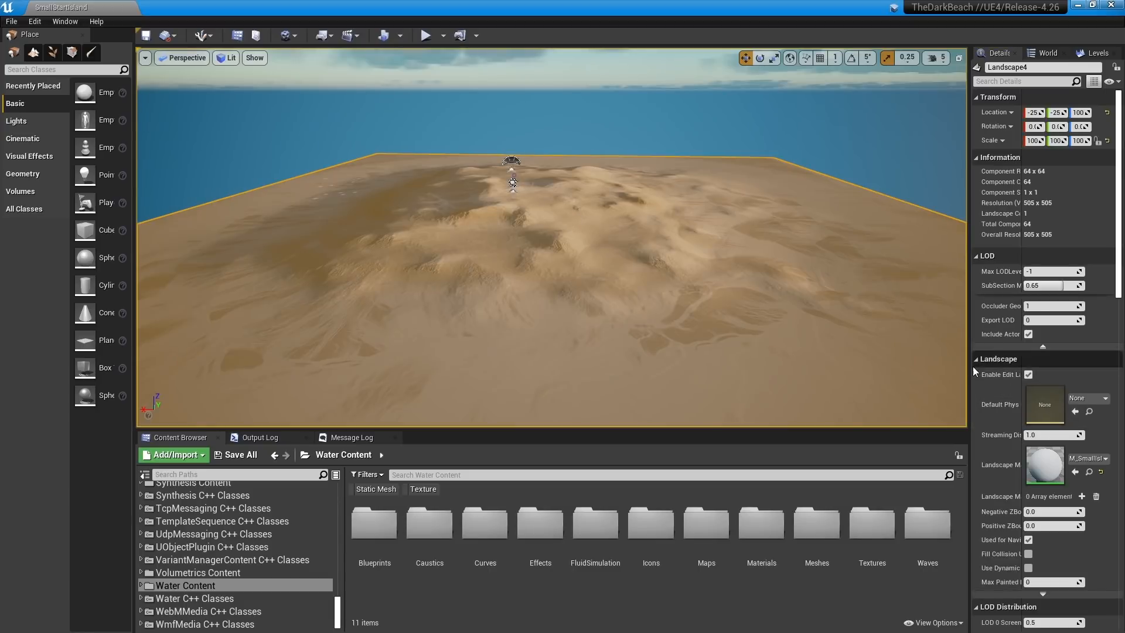
{"action": "left_click_drag", "start_coordinate": [971, 365], "coordinate": [911, 366]}
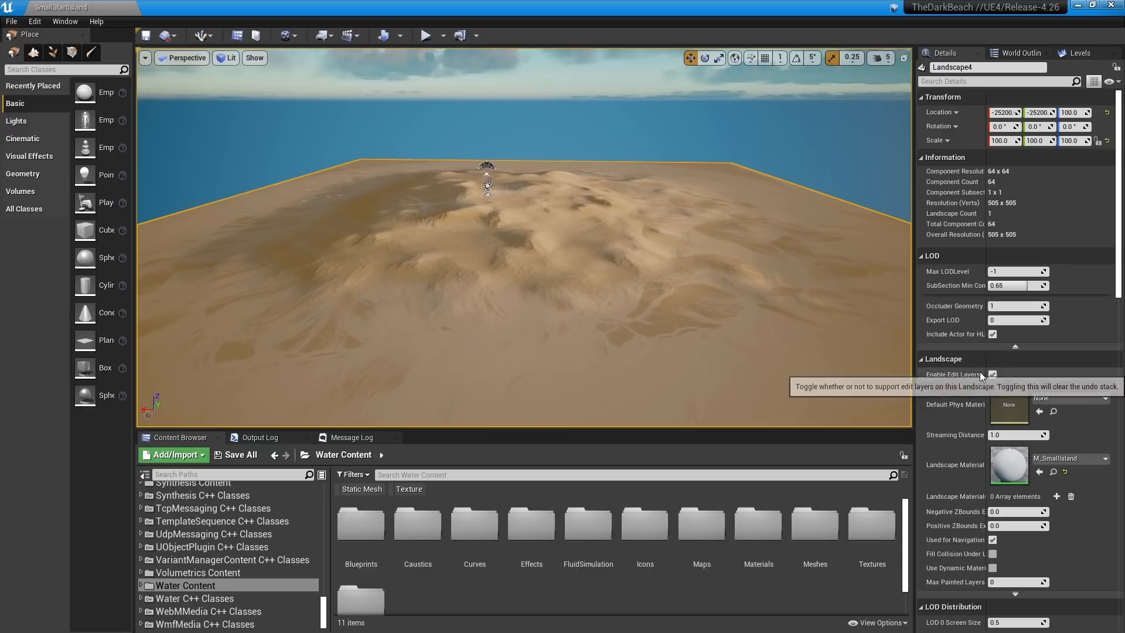
{"action": "left_click_drag", "start_coordinate": [912, 369], "coordinate": [969, 369]}
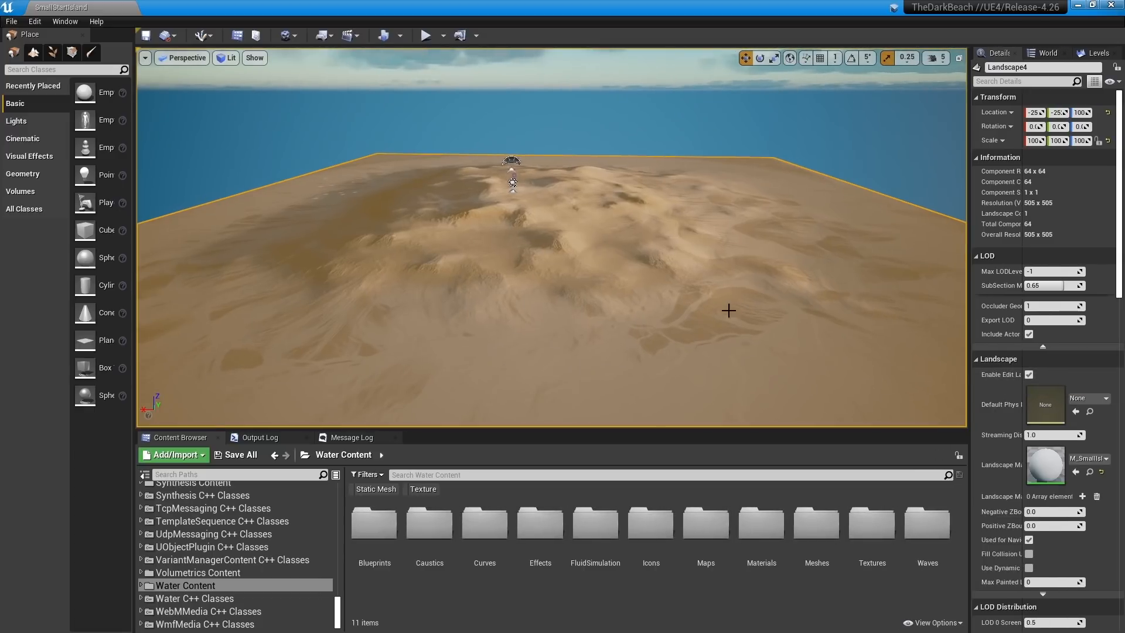
- Search the placeable actors for "water" and place a Water Body Ocean at the centre of the island
{"action": "left_click", "coordinate": [77, 69]}
{"action": "type", "text": "water"}
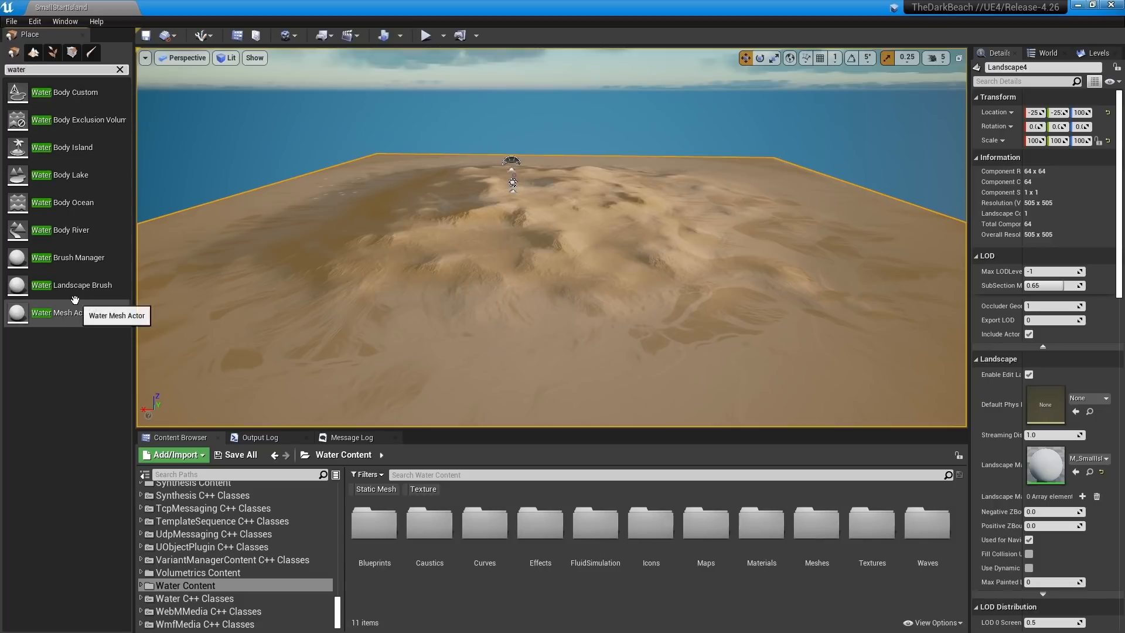
{"action": "left_click", "coordinate": [34, 21]}
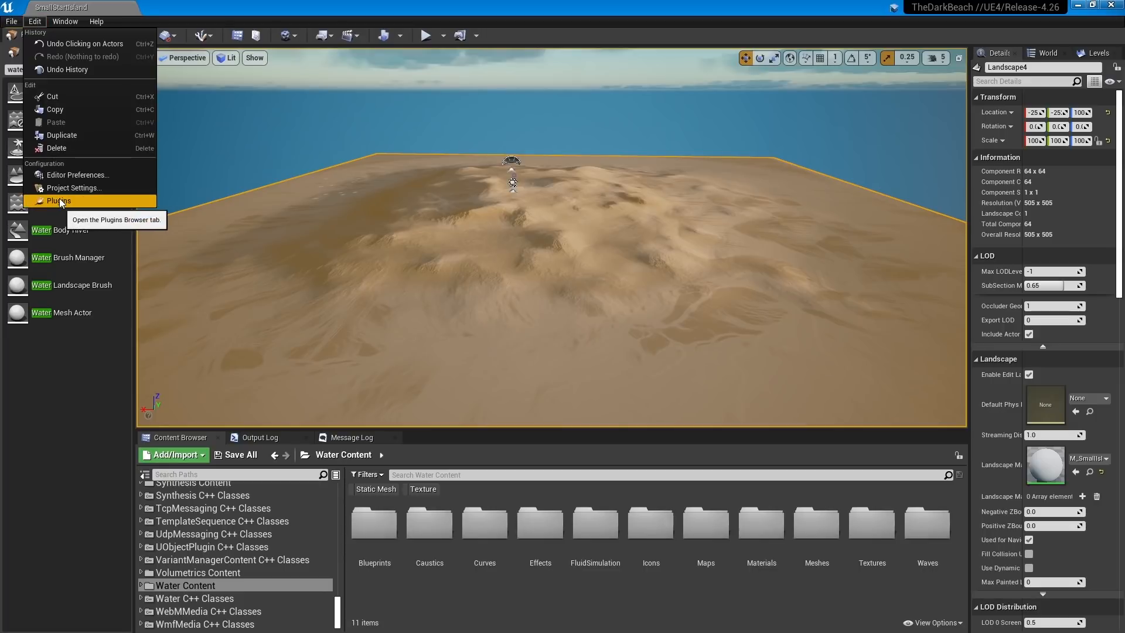
{"action": "left_click", "coordinate": [109, 469]}
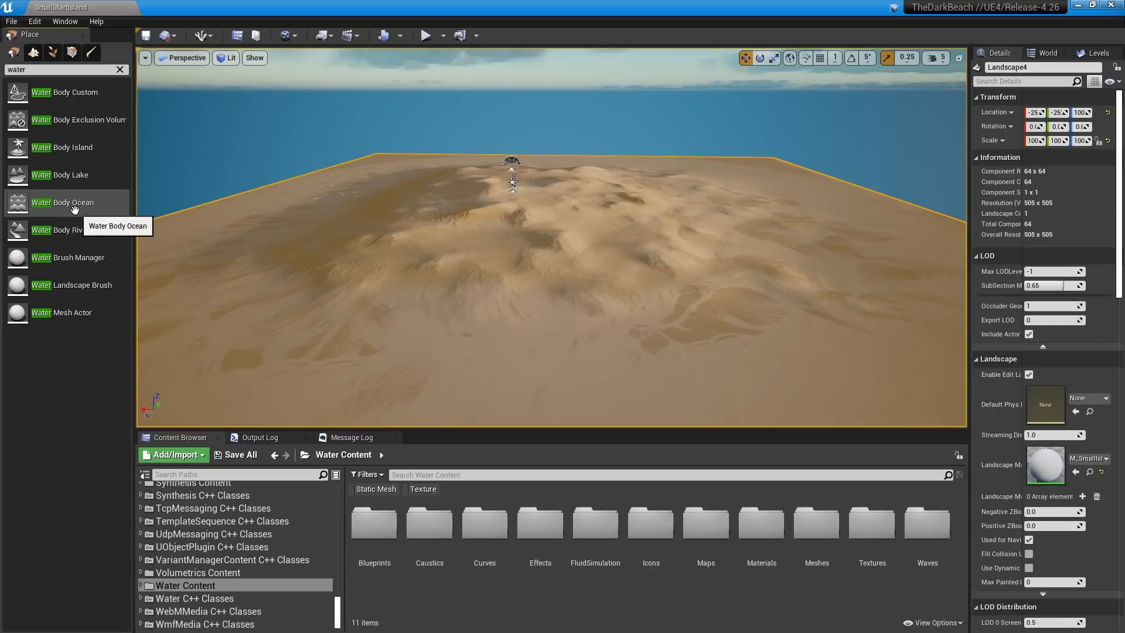
{"action": "left_click_drag", "start_coordinate": [65, 203], "coordinate": [550, 212]}
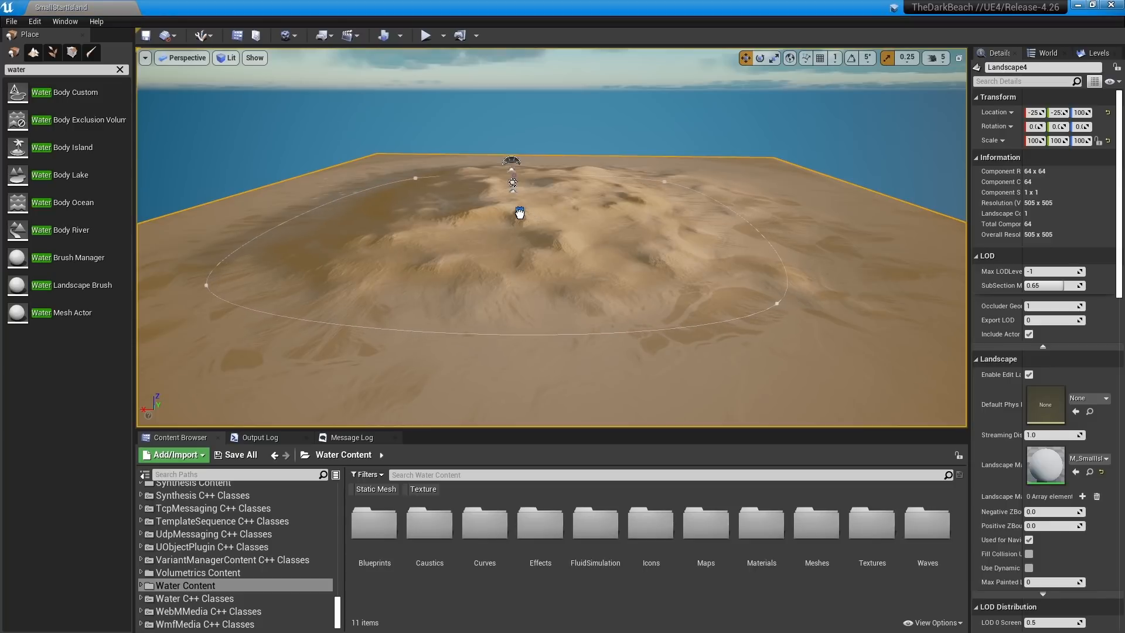
{"action": "left_click_drag", "start_coordinate": [519, 213], "coordinate": [520, 213]}
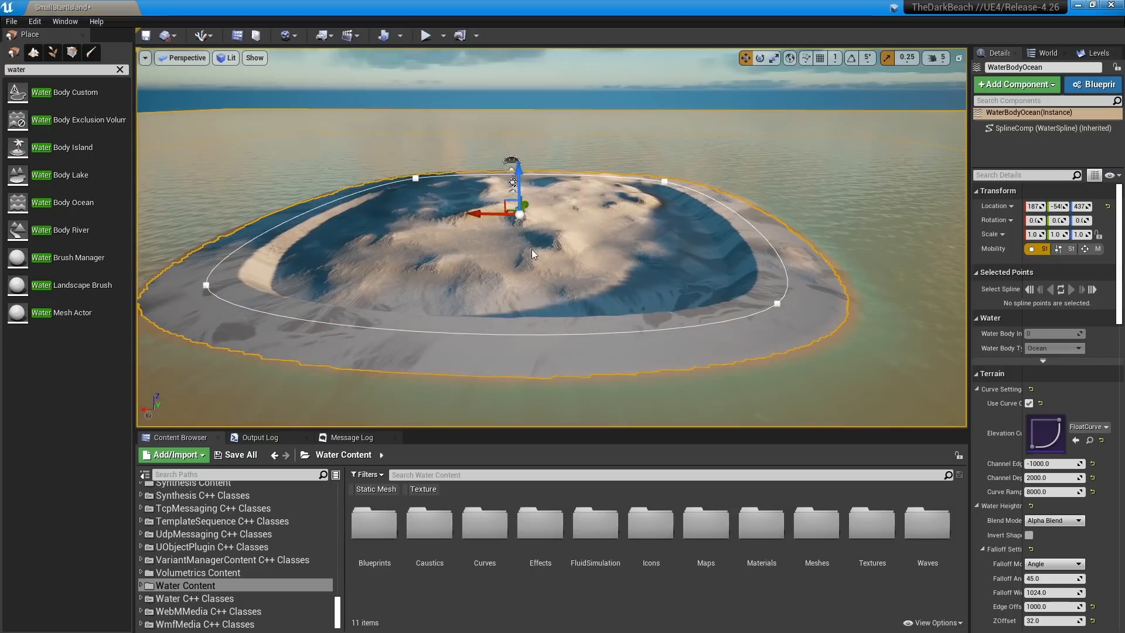
- Lower the Water Body Ocean slightly along its vertical axis
{"action": "right_click_drag", "start_coordinate": [599, 273], "coordinate": [785, 262]}
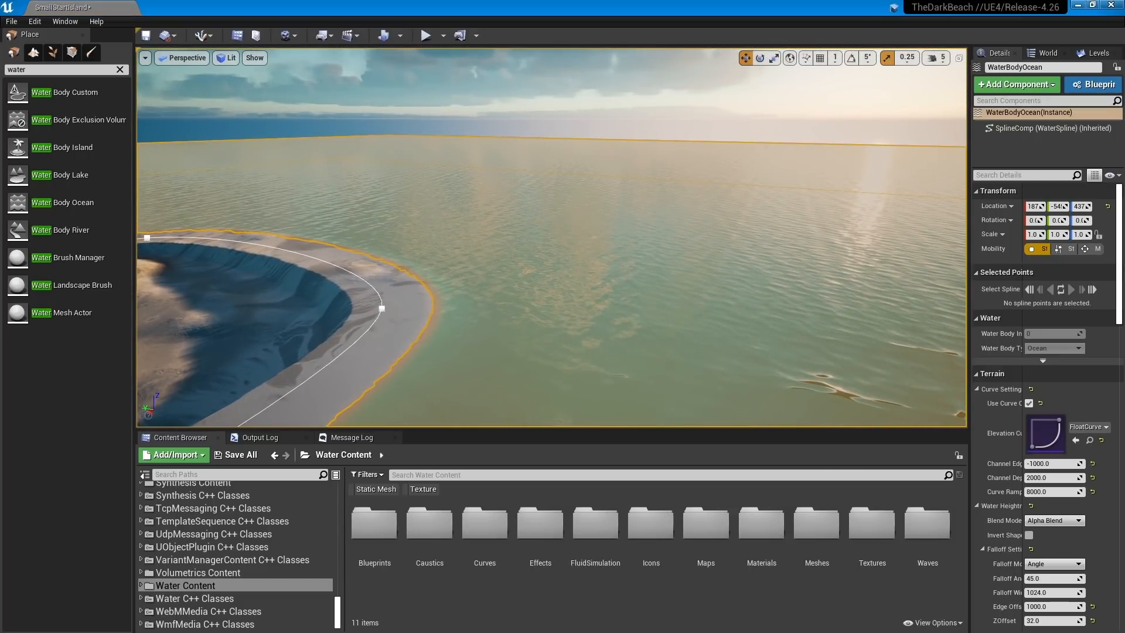
{"action": "right_click_drag", "start_coordinate": [661, 297], "coordinate": [691, 252]}
{"action": "key", "text": "w"}
{"action": "key", "text": "Escape"}
{"action": "key", "text": "w"}
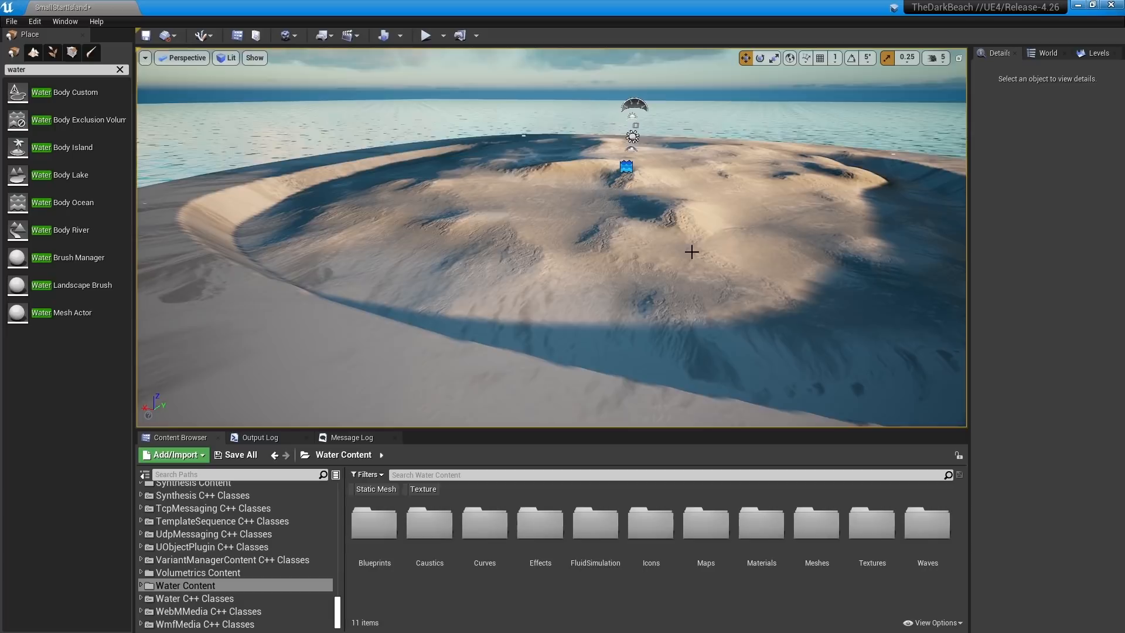
{"action": "left_click", "coordinate": [626, 167]}
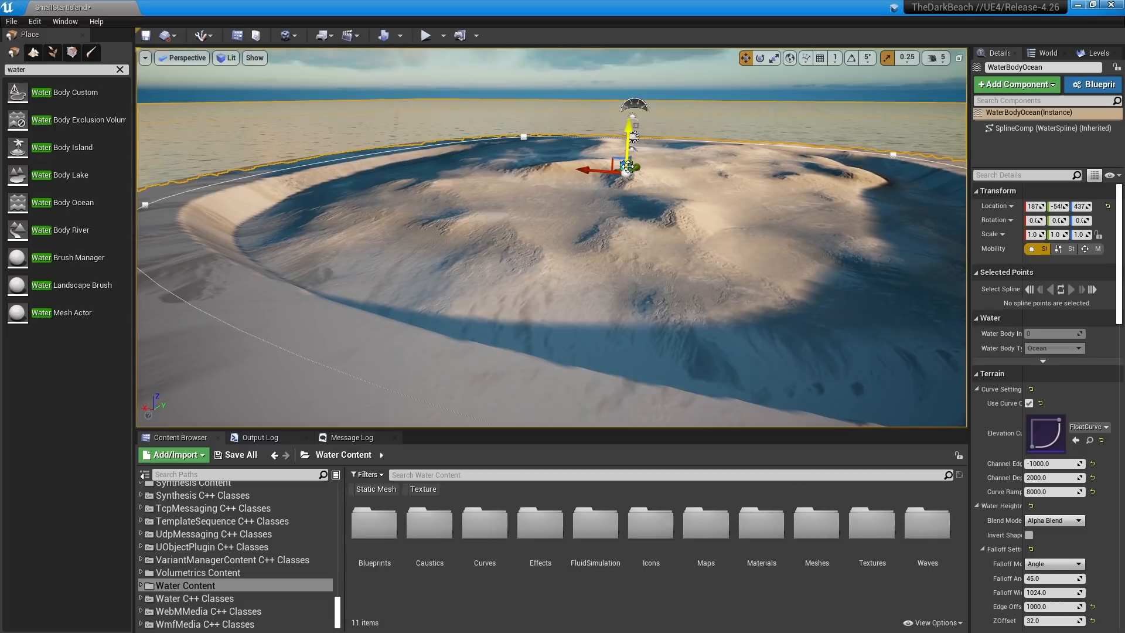
{"action": "right_click_drag", "start_coordinate": [698, 246], "coordinate": [803, 232]}
{"action": "key", "text": "s"}
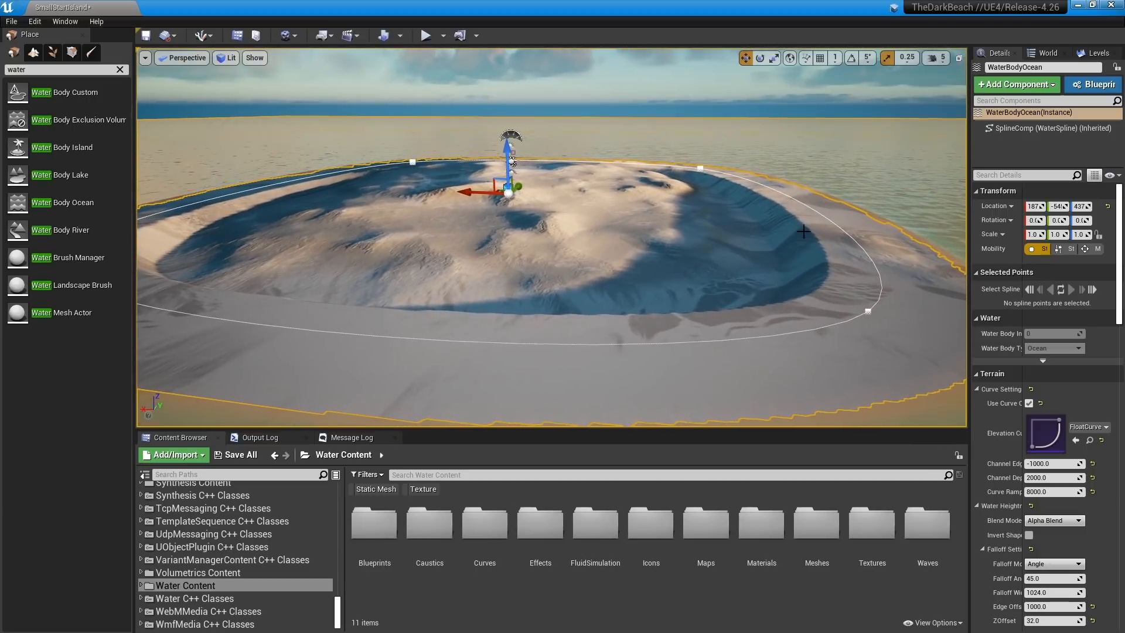
{"action": "left_click_drag", "start_coordinate": [508, 148], "coordinate": [505, 166]}
- Set the ocean's terrain Falloff Mode to Width and deselect the ocean
{"action": "right_click_drag", "start_coordinate": [770, 311], "coordinate": [646, 370]}
{"action": "scroll", "coordinate": [1008, 410], "scroll_direction": "down", "scroll_amount": 5}
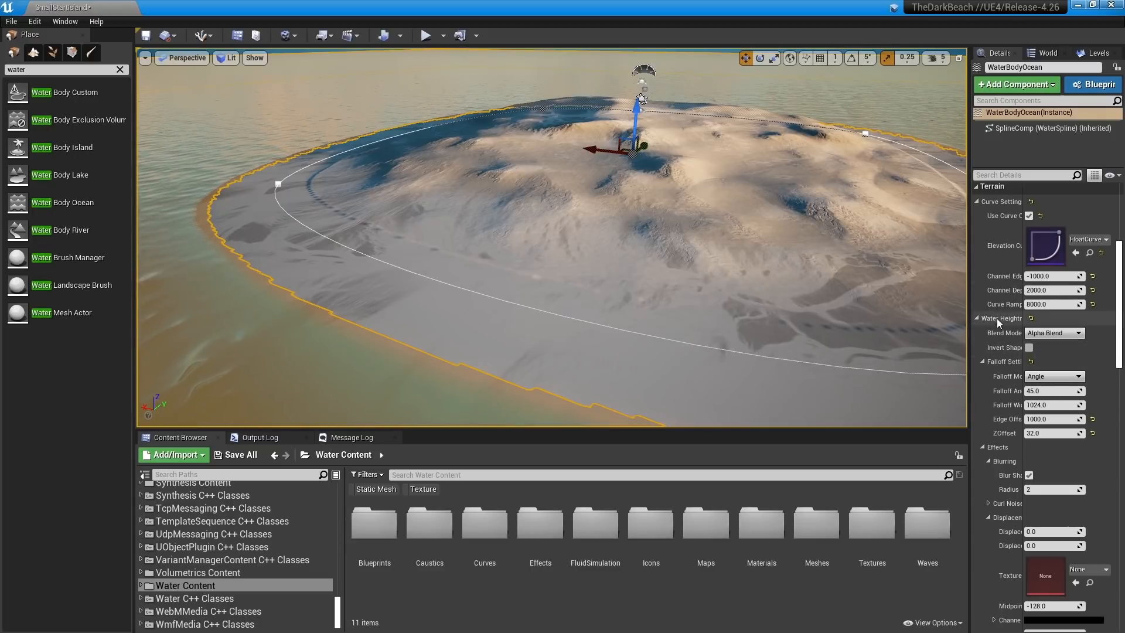
{"action": "left_click", "coordinate": [1054, 376]}
{"action": "left_click", "coordinate": [1048, 396]}
{"action": "right_click_drag", "start_coordinate": [489, 222], "coordinate": [496, 267]}
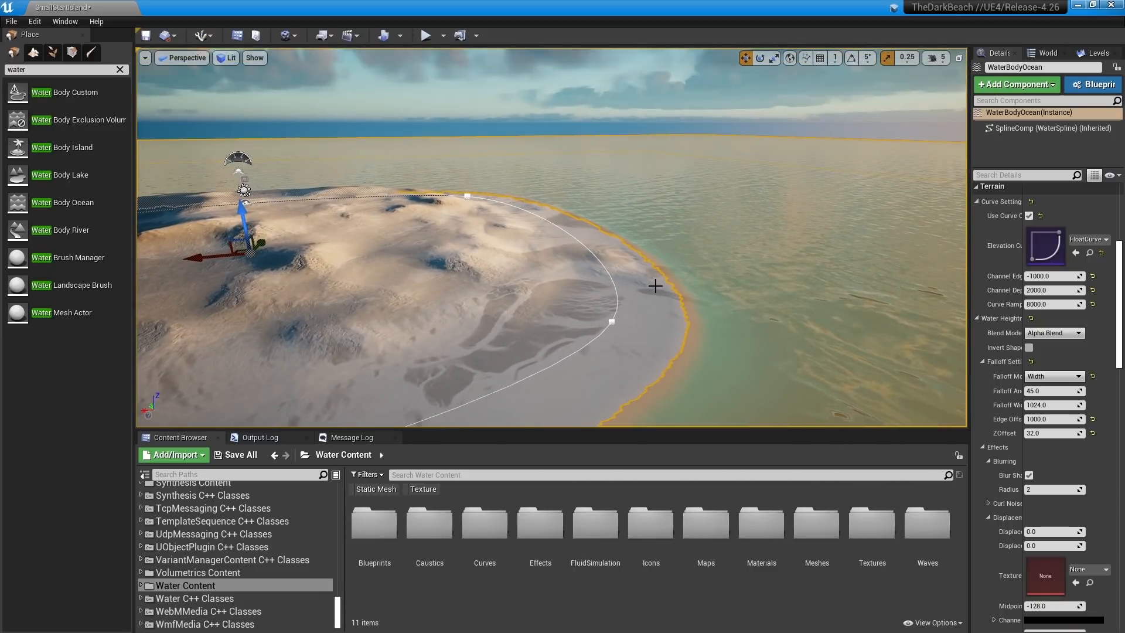
{"action": "key", "text": "Escape"}
- Place a Water Body Lake on the high ground in the middle of the island
{"action": "right_click_drag", "start_coordinate": [655, 286], "coordinate": [685, 275]}
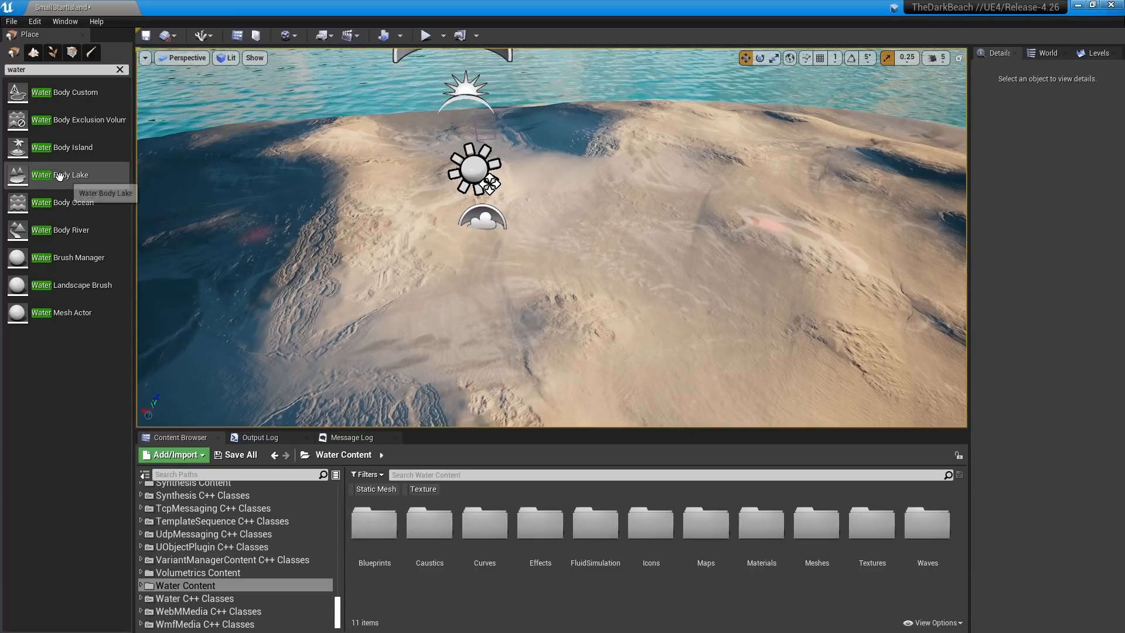
{"action": "left_click_drag", "start_coordinate": [62, 178], "coordinate": [629, 243]}
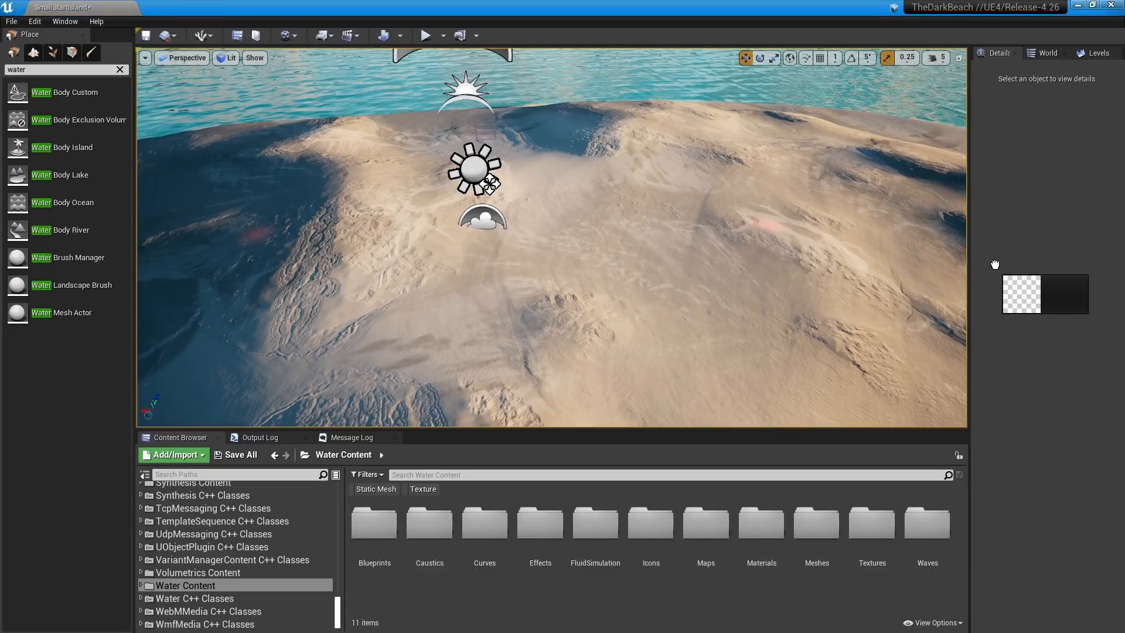
{"action": "left_click_drag", "start_coordinate": [995, 265], "coordinate": [897, 264]}
{"action": "right_click_drag", "start_coordinate": [896, 264], "coordinate": [849, 264]}
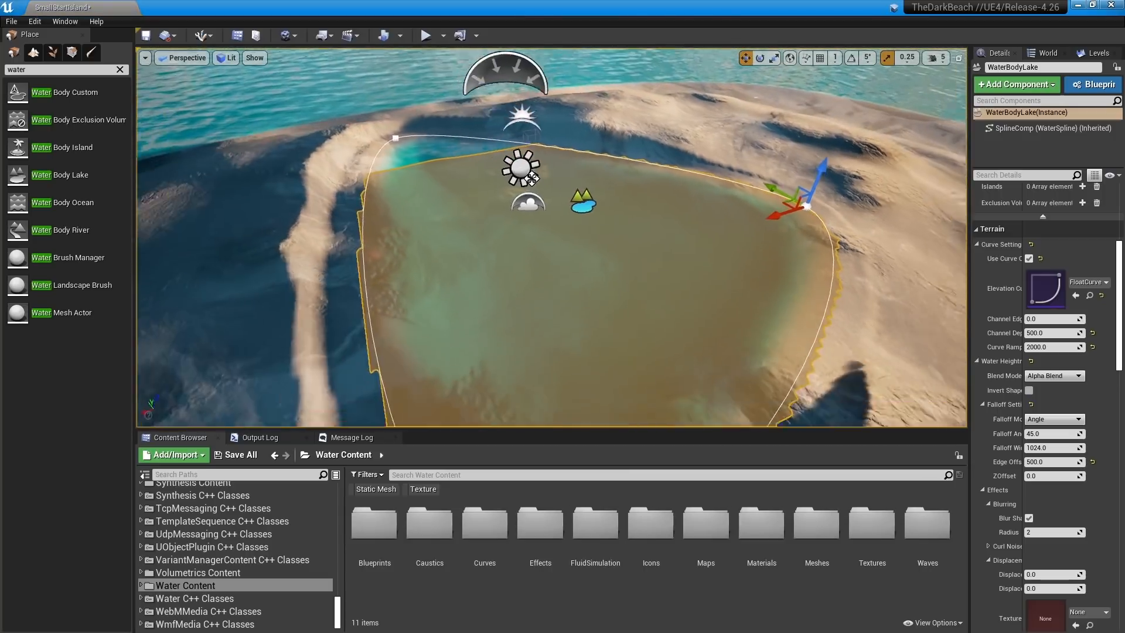
{"action": "right_click_drag", "start_coordinate": [409, 119], "coordinate": [409, 154]}
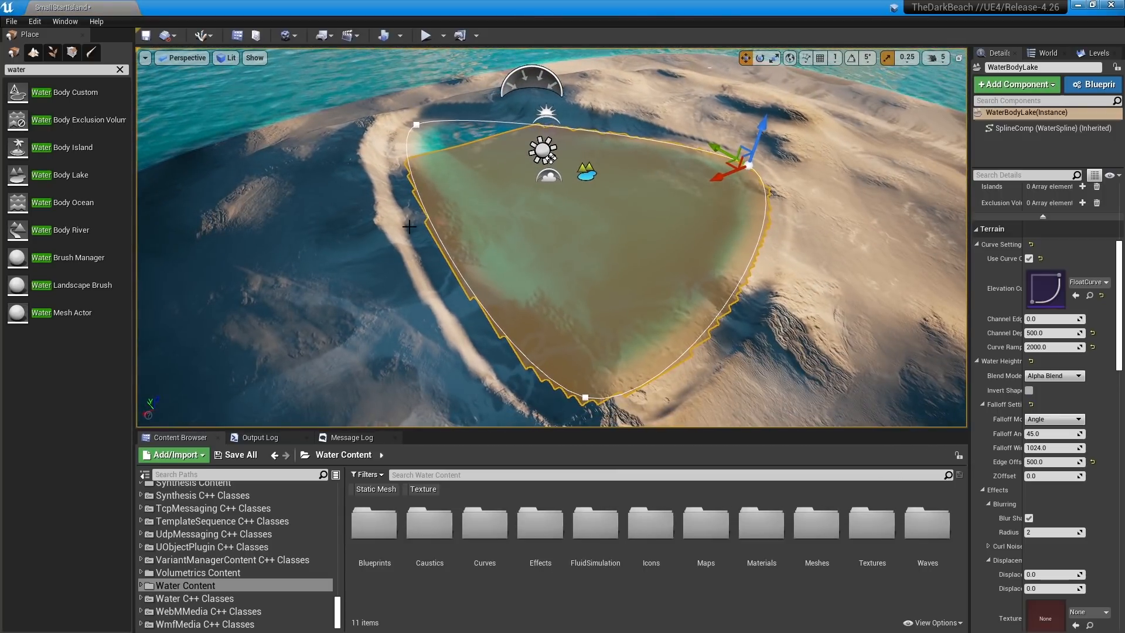
{"action": "right_click_drag", "start_coordinate": [551, 286], "coordinate": [551, 314]}
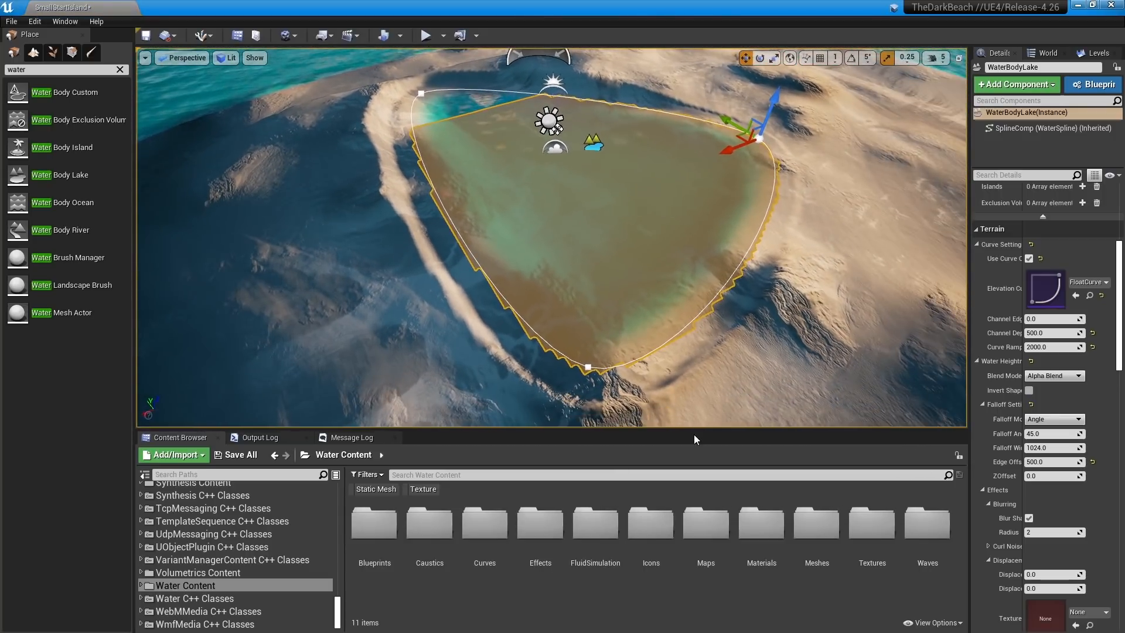
- Move the lake's near and far-shore spline points inward to shrink its outline
{"action": "left_click", "coordinate": [587, 368]}
{"action": "left_click_drag", "start_coordinate": [572, 367], "coordinate": [611, 289]}
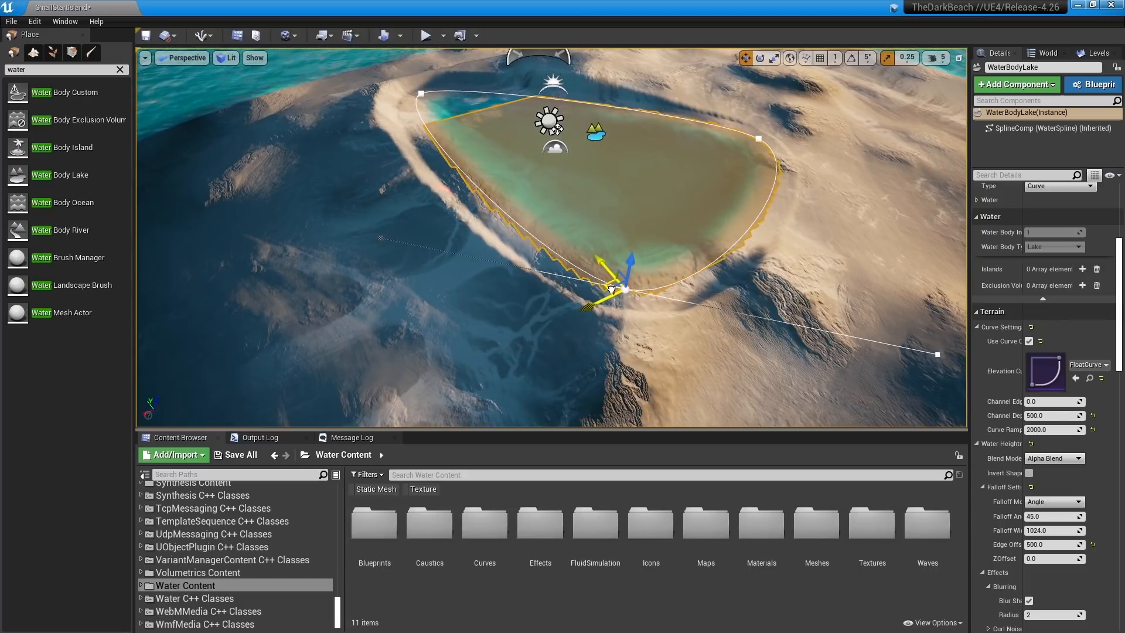
{"action": "right_click_drag", "start_coordinate": [486, 102], "coordinate": [510, 93]}
{"action": "left_click_drag", "start_coordinate": [301, 211], "coordinate": [402, 192]}
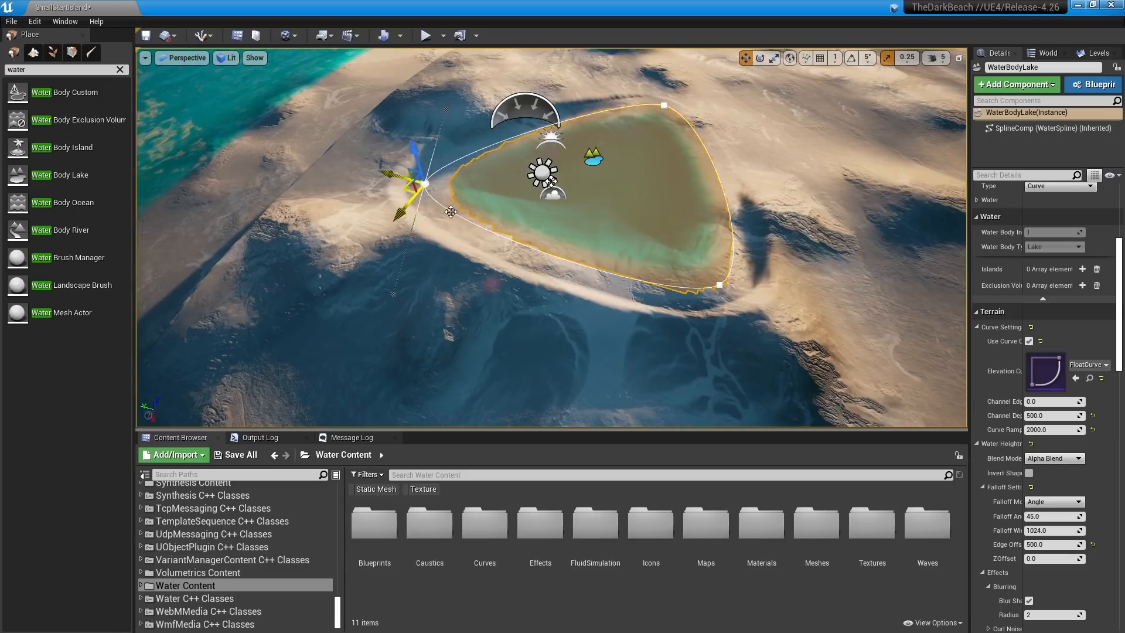
{"action": "right_click_drag", "start_coordinate": [402, 192], "coordinate": [421, 114]}
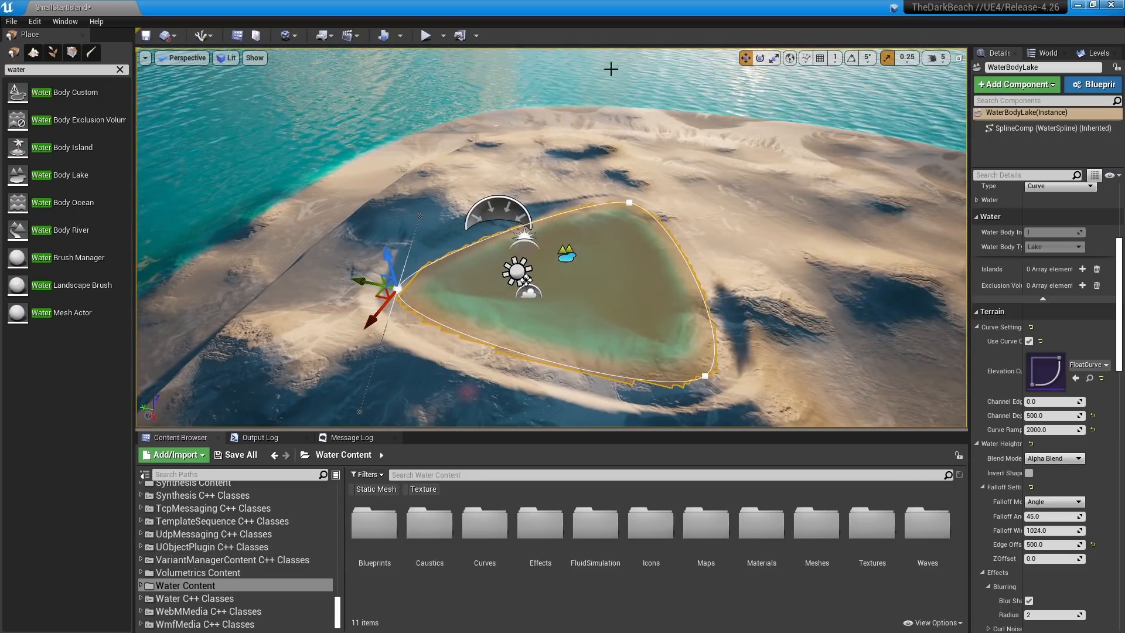
- Add a spline point on the lake's upper shoreline and move it outward
{"action": "right_click_drag", "start_coordinate": [634, 85], "coordinate": [542, 157]}
{"action": "scroll", "coordinate": [541, 157], "scroll_direction": "up", "scroll_amount": 5}
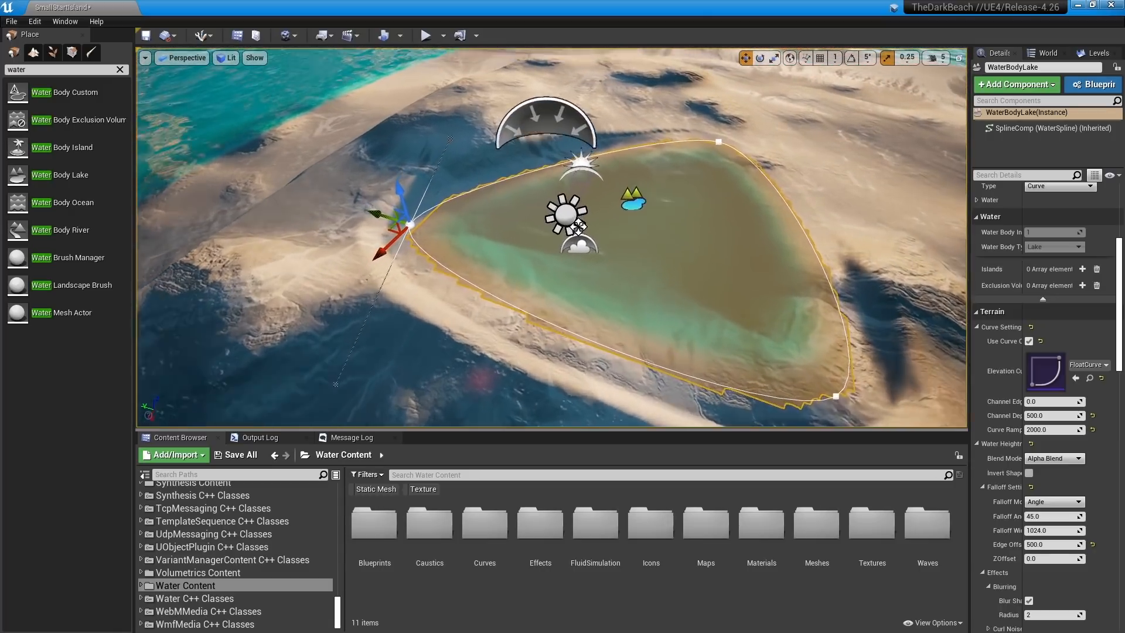
{"action": "right_click", "coordinate": [545, 162]}
{"action": "left_click", "coordinate": [576, 180]}
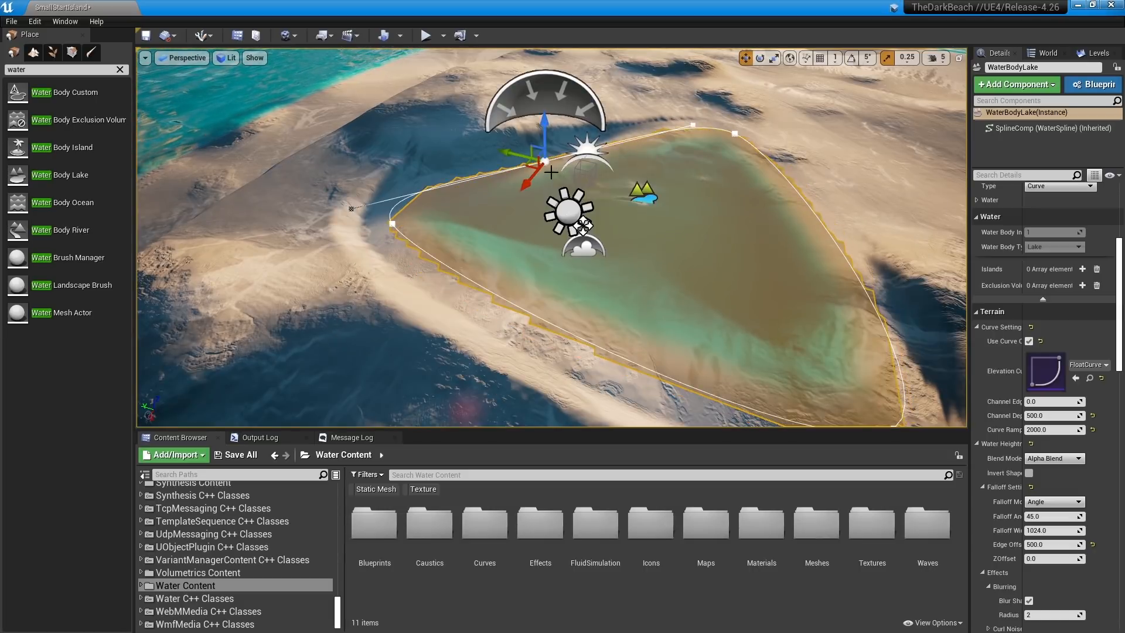
{"action": "left_click_drag", "start_coordinate": [520, 176], "coordinate": [523, 132]}
- Move the lake's narrow-end spline point inward to round off the shoreline
{"action": "right_click_drag", "start_coordinate": [516, 127], "coordinate": [450, 223]}
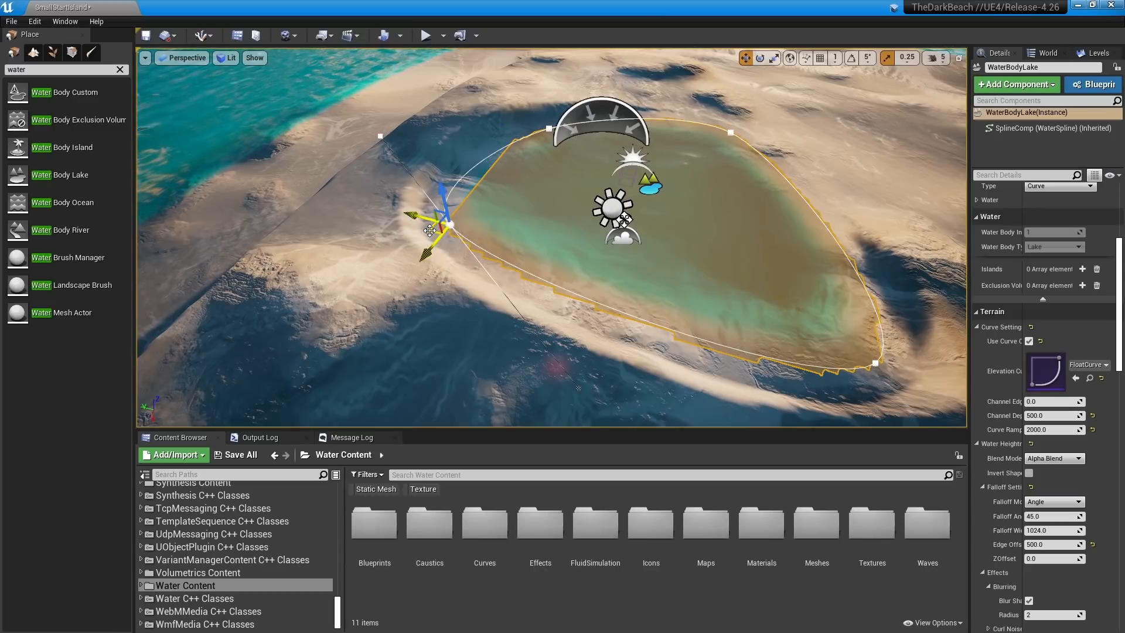
{"action": "left_click_drag", "start_coordinate": [429, 230], "coordinate": [664, 262]}
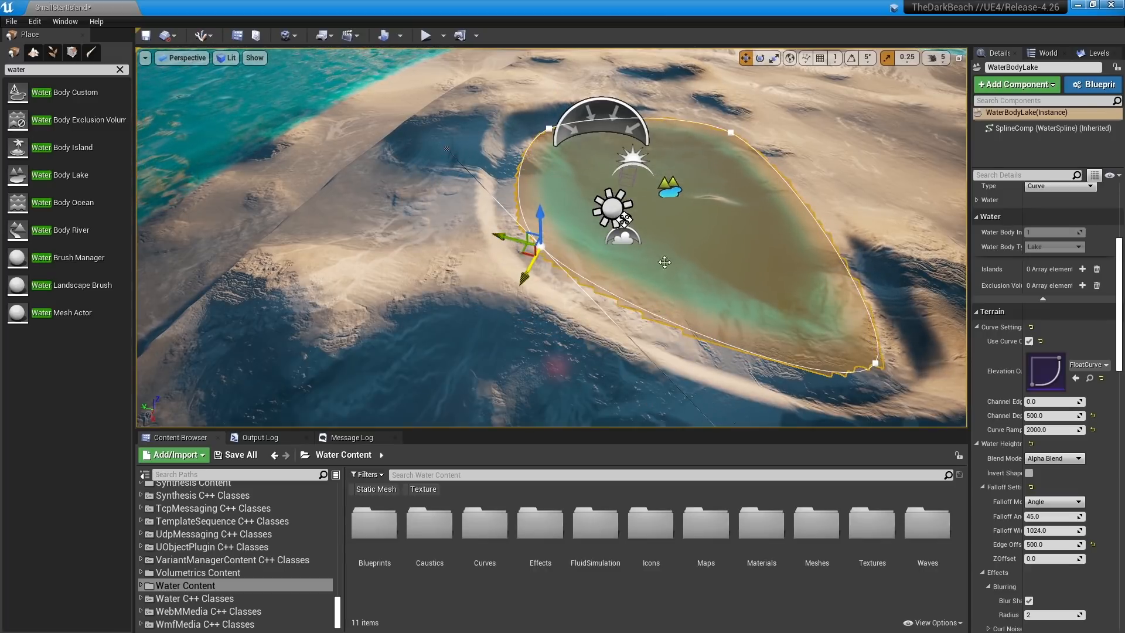
- Set the lake's terrain Falloff Mode to Width and deselect the lake
{"action": "right_click_drag", "start_coordinate": [664, 262], "coordinate": [911, 314]}
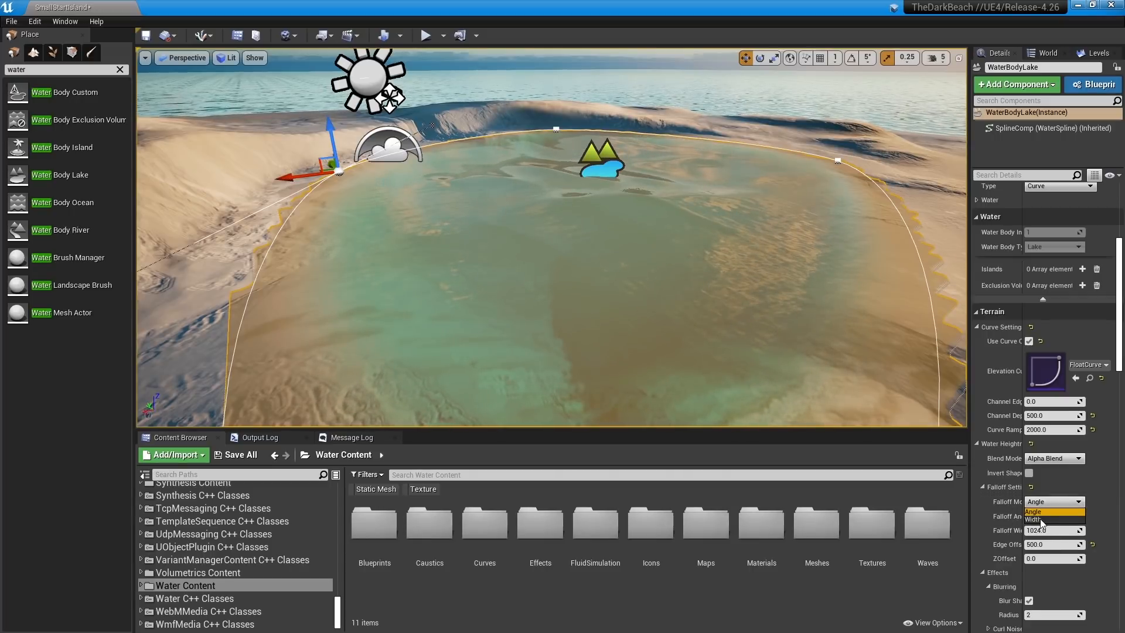
{"action": "left_click", "coordinate": [1040, 519]}
{"action": "right_click_drag", "start_coordinate": [391, 280], "coordinate": [369, 280]}
{"action": "scroll", "coordinate": [391, 280], "scroll_direction": "down", "scroll_amount": 3}
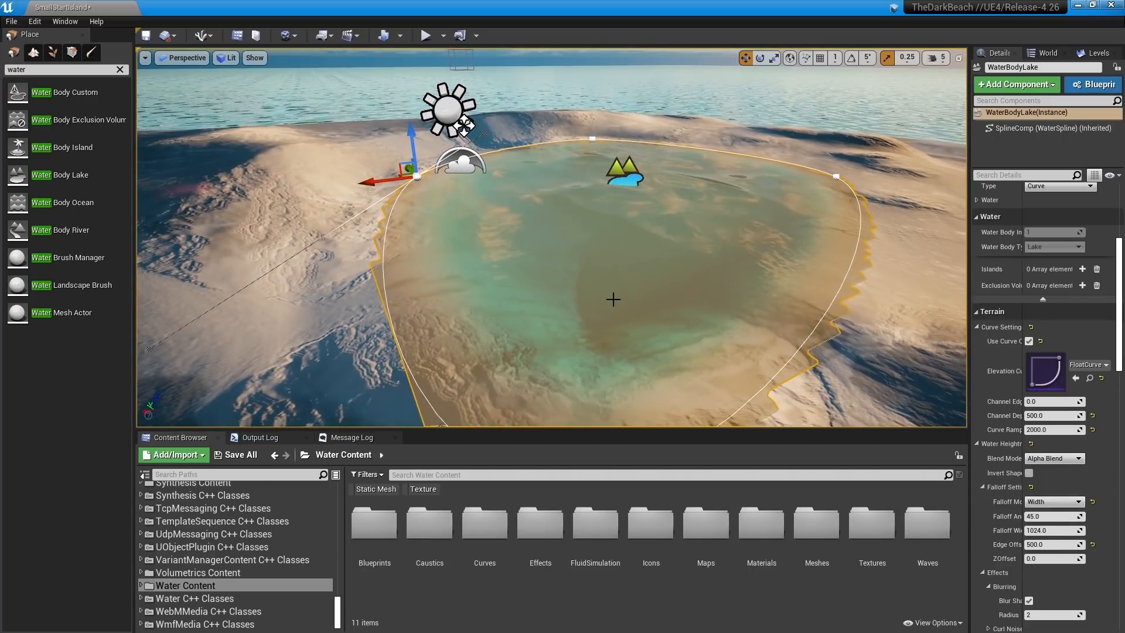
{"action": "key", "text": "Escape"}
- Examine the finished lake and the terrain between its shore and the ocean
{"action": "right_click_drag", "start_coordinate": [614, 299], "coordinate": [814, 275]}
{"action": "key", "text": "a"}
{"action": "key", "text": "w"}
{"action": "key", "text": "w"}
{"action": "key", "text": "a"}
{"action": "key", "text": "q"}
{"action": "key", "text": "e"}
{"action": "key", "text": "s"}
{"action": "key", "text": "s"}
{"action": "key", "text": "d"}
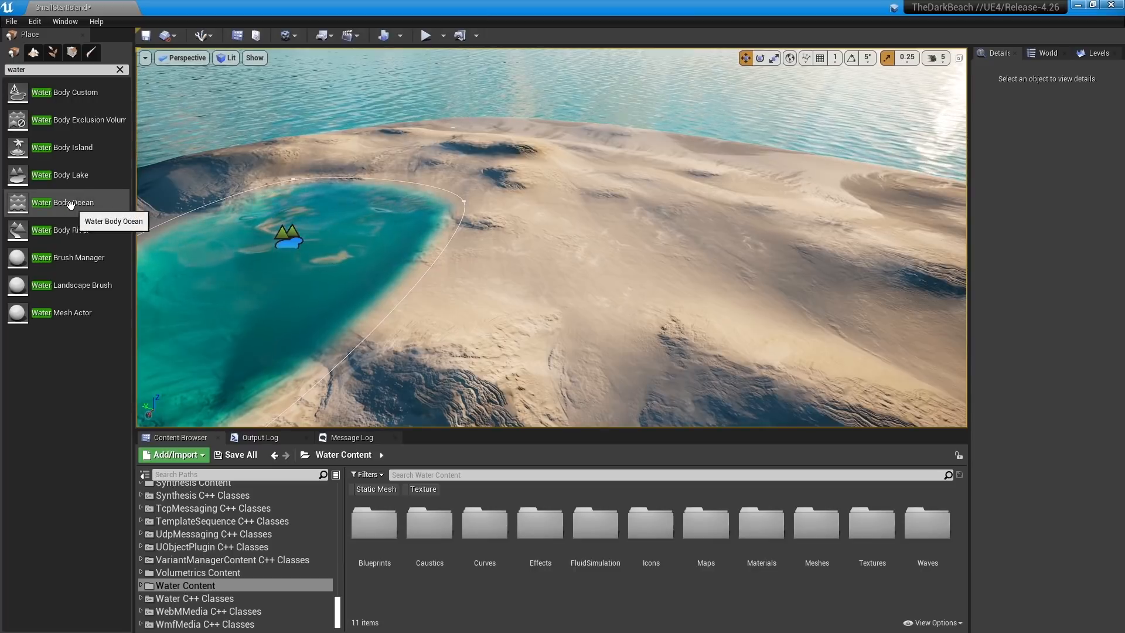
- Place a Water Body River at the edge of the lake
{"action": "left_click_drag", "start_coordinate": [59, 230], "coordinate": [465, 248]}
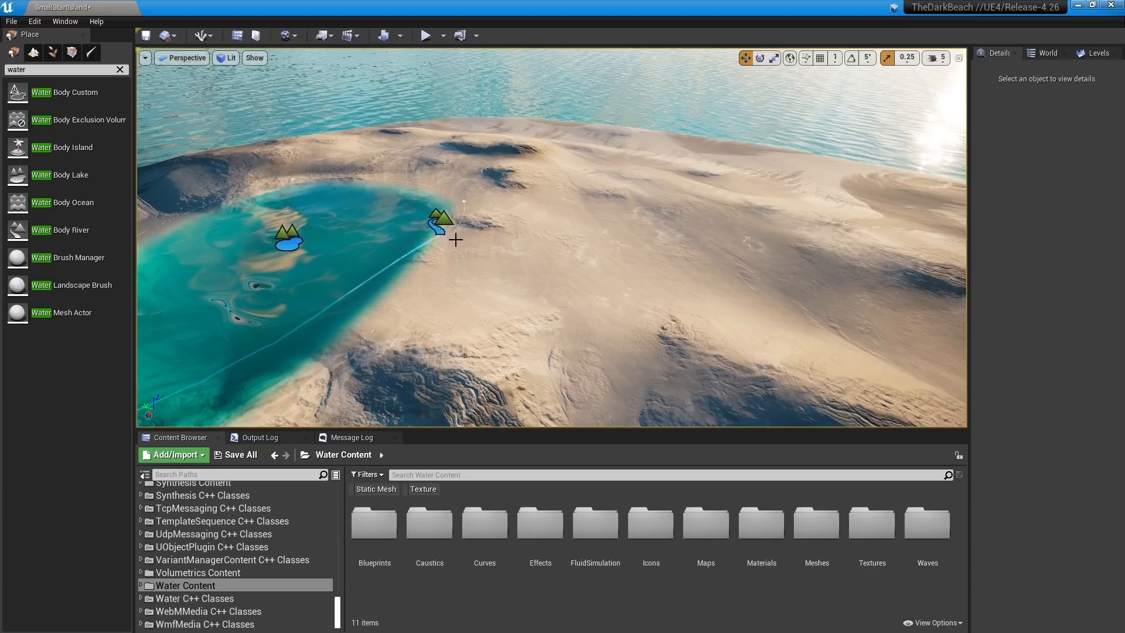
{"action": "left_click", "coordinate": [447, 229]}
{"action": "right_click_drag", "start_coordinate": [527, 243], "coordinate": [519, 193]}
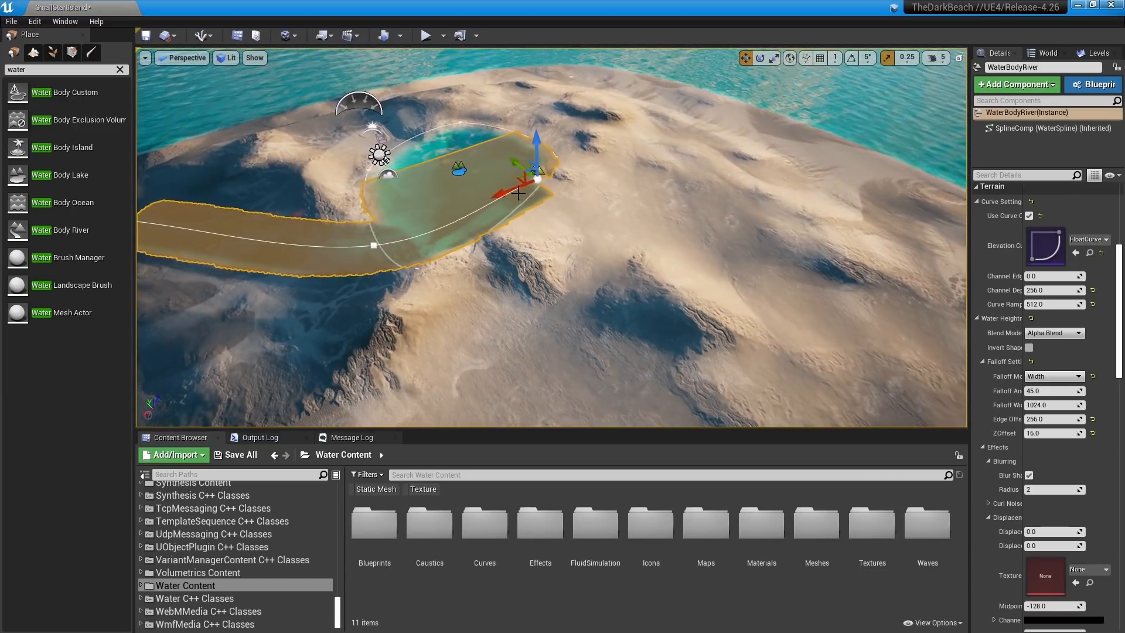
- Move the river's middle spline point onto the slope beyond the lake and its start point into the lake
{"action": "left_click", "coordinate": [372, 246]}
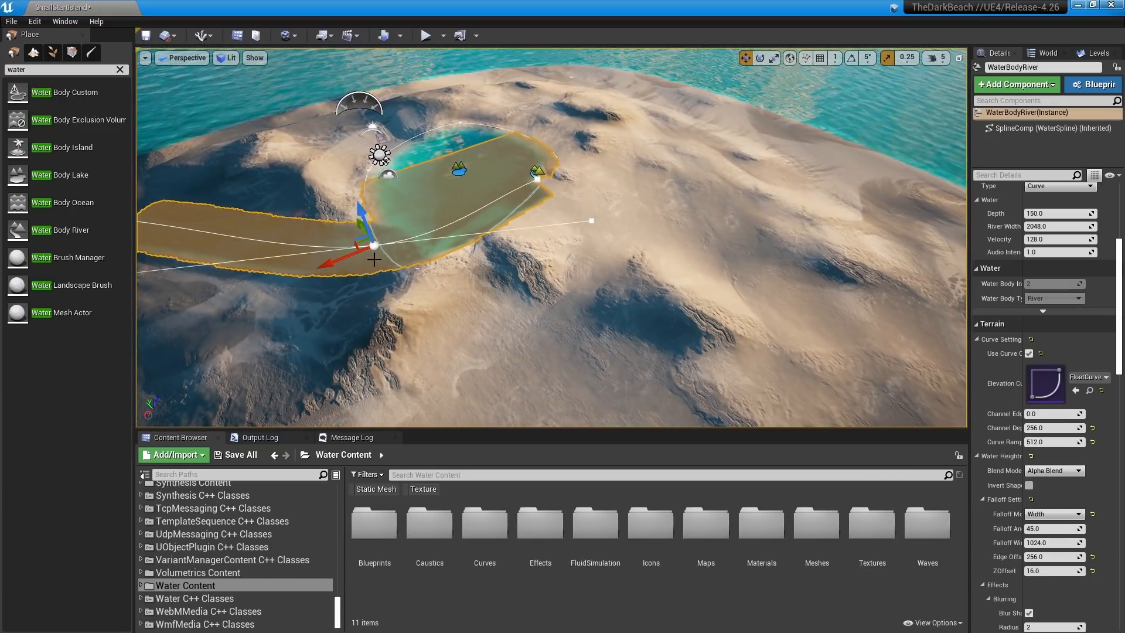
{"action": "left_click_drag", "start_coordinate": [355, 248], "coordinate": [576, 181]}
{"action": "key", "text": "e"}
{"action": "left_click", "coordinate": [538, 179]}
{"action": "key", "text": "r"}
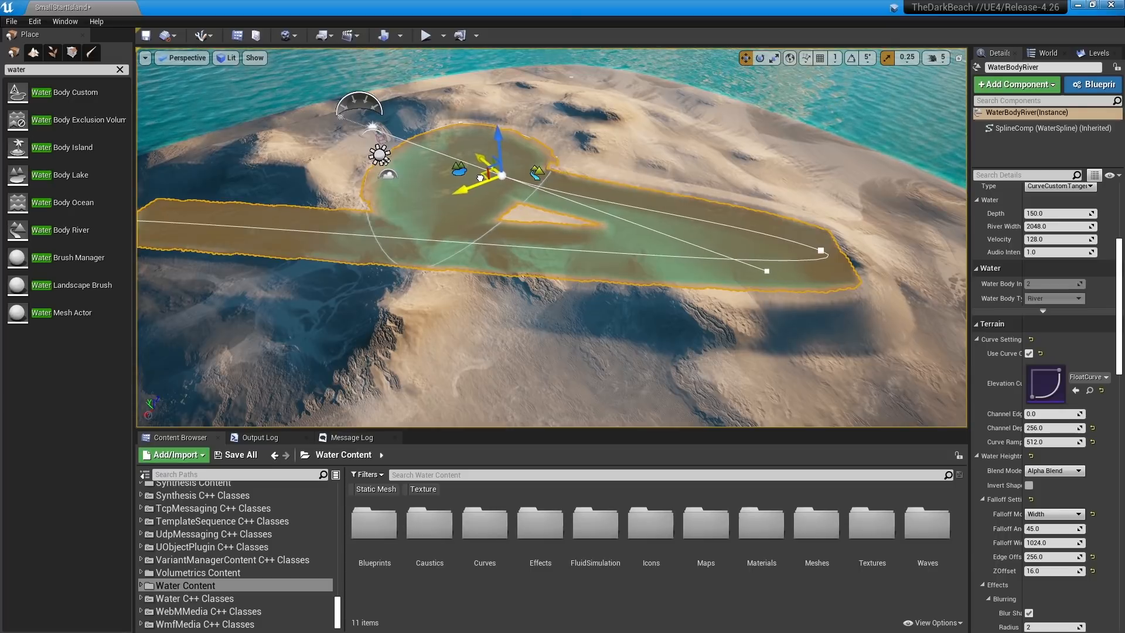
- Move the river's end spline point across the island and out over the ocean at the coast
{"action": "right_click_drag", "start_coordinate": [575, 228], "coordinate": [392, 237]}
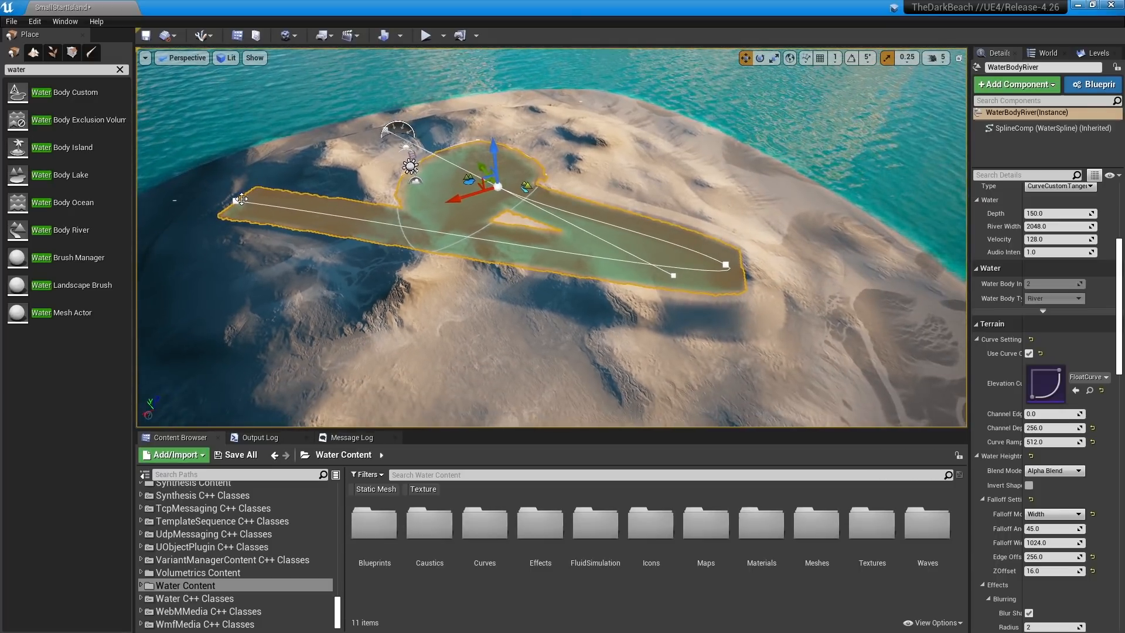
{"action": "left_click_drag", "start_coordinate": [235, 203], "coordinate": [960, 237]}
{"action": "right_click_drag", "start_coordinate": [552, 237], "coordinate": [656, 260]}
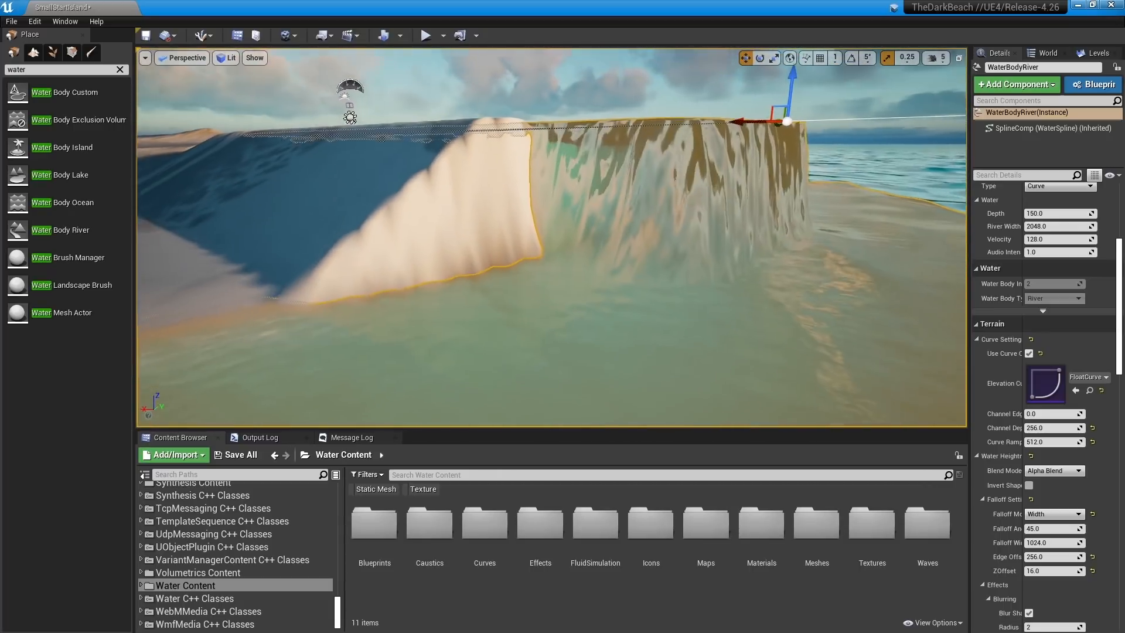
- Lower the river's end spline point to the ocean surface and fine-tune its height at the coast
{"action": "left_click_drag", "start_coordinate": [773, 195], "coordinate": [767, 233]}
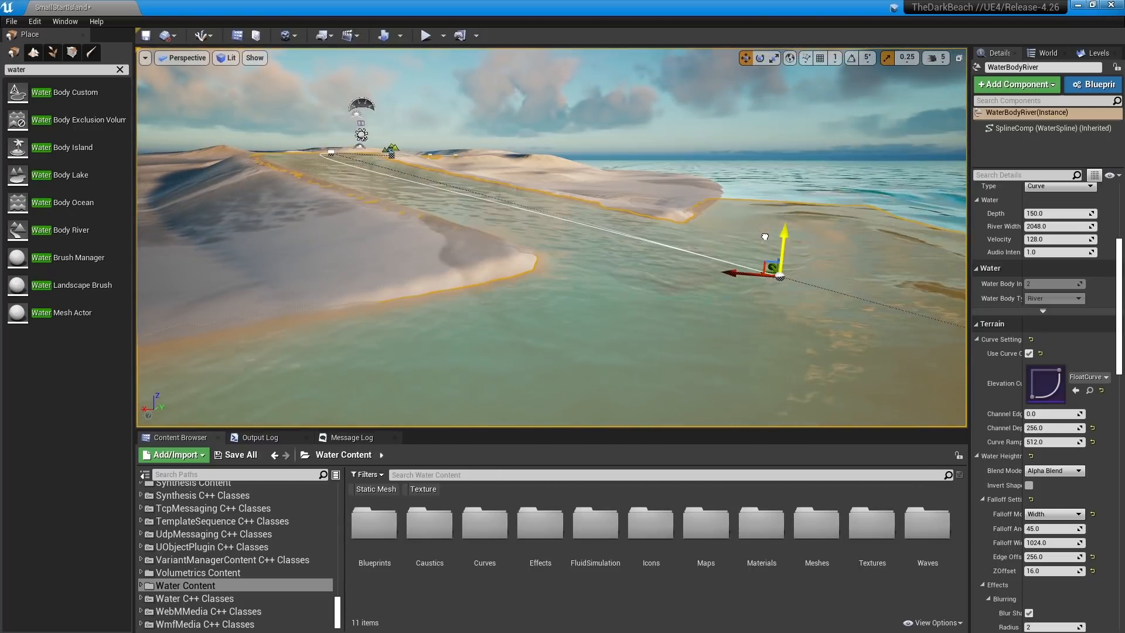
{"action": "right_click_drag", "start_coordinate": [734, 185], "coordinate": [785, 205]}
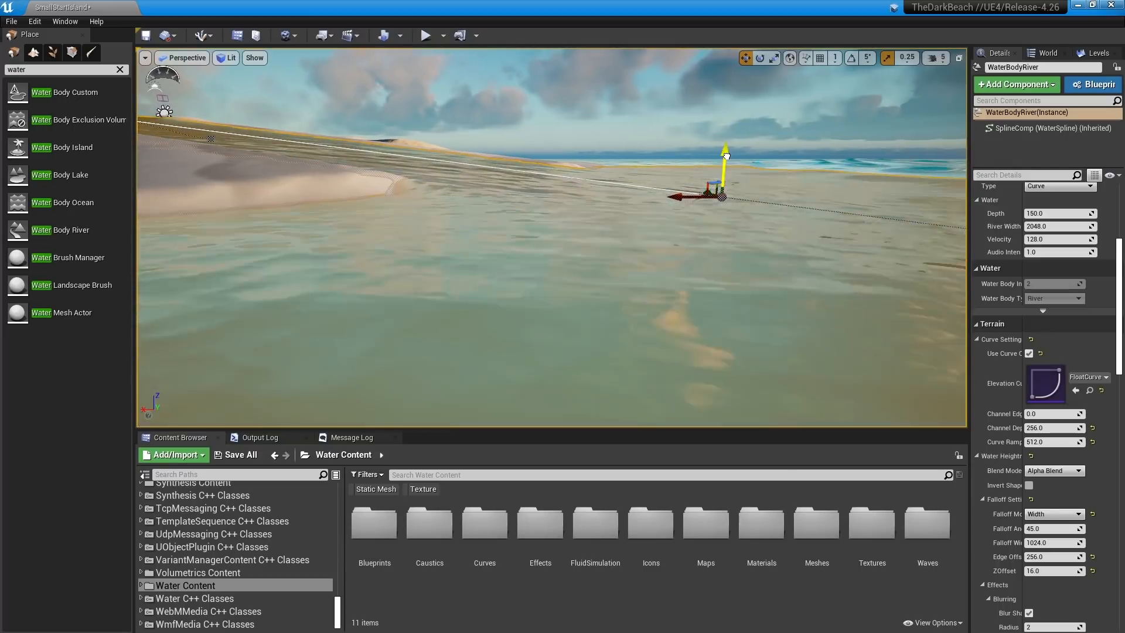
{"action": "left_click_drag", "start_coordinate": [727, 155], "coordinate": [725, 142]}
{"action": "right_click_drag", "start_coordinate": [726, 142], "coordinate": [715, 144]}
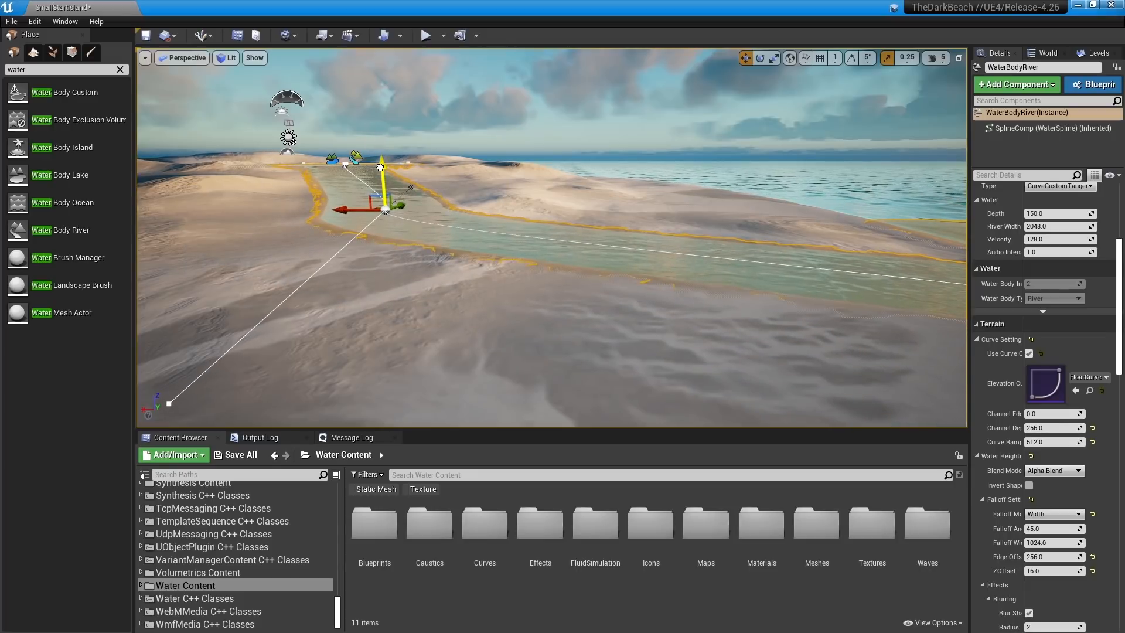
- Deselect the river and examine its course and its blends with the lake and the ocean
{"action": "mouse_move", "coordinate": [632, 273]}
{"action": "right_mouse_down"}
{"action": "mouse_move", "coordinate": [621, 305]}
{"action": "mouse_move", "coordinate": [629, 282]}
{"action": "right_mouse_up"}
{"action": "key", "text": "Escape"}
{"action": "right_click_drag", "start_coordinate": [723, 283], "coordinate": [662, 328]}
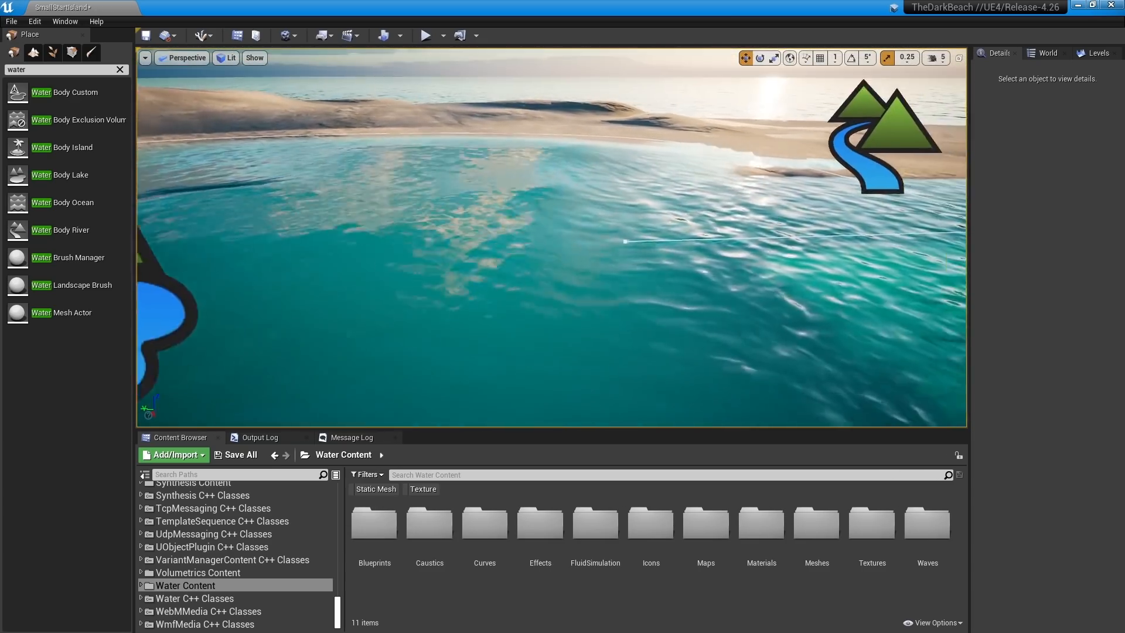
{"action": "right_click_drag", "start_coordinate": [550, 237], "coordinate": [501, 261]}
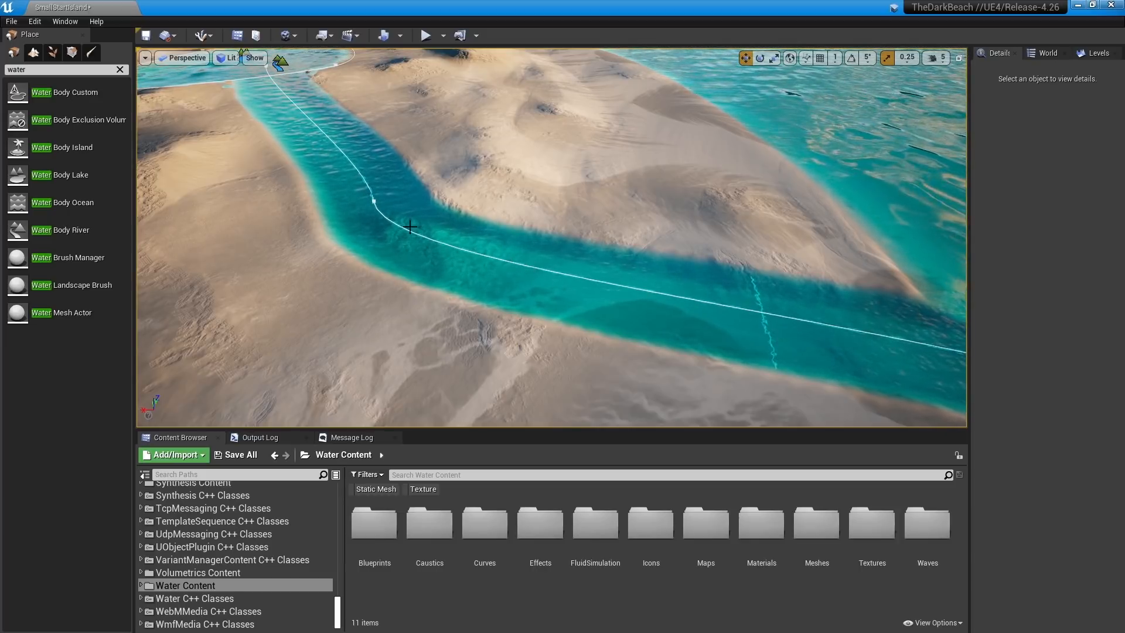
- Set the river's middle spline point to a River Width of 1024 and a Velocity of 512
{"action": "left_click", "coordinate": [372, 202]}
{"action": "left_click", "coordinate": [375, 201]}
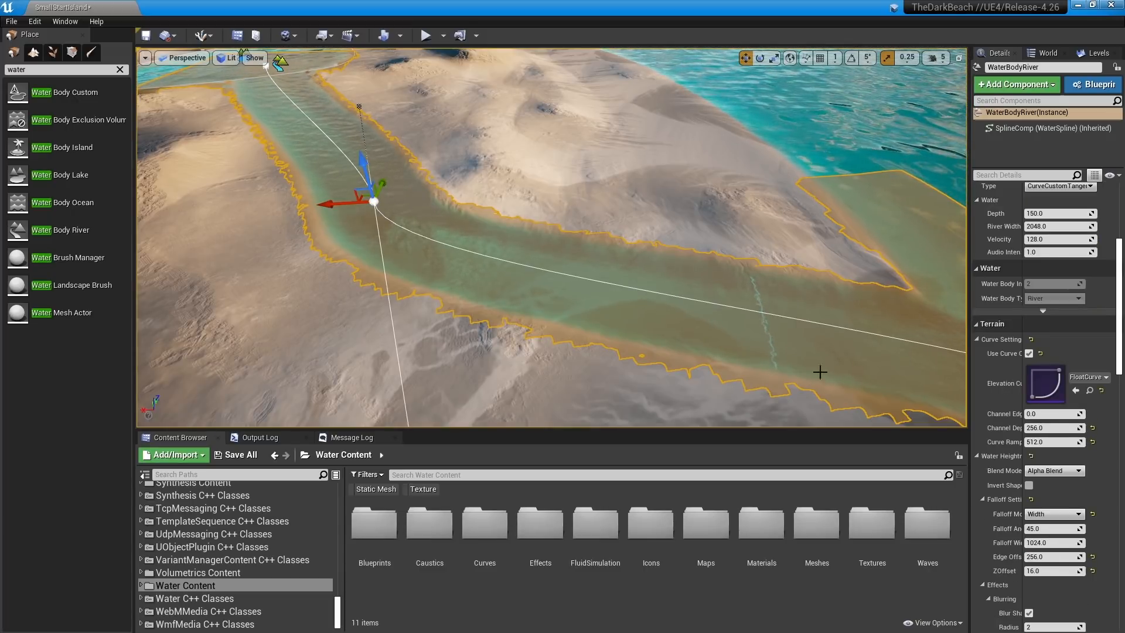
{"action": "scroll", "coordinate": [1035, 289], "scroll_direction": "up", "scroll_amount": 5}
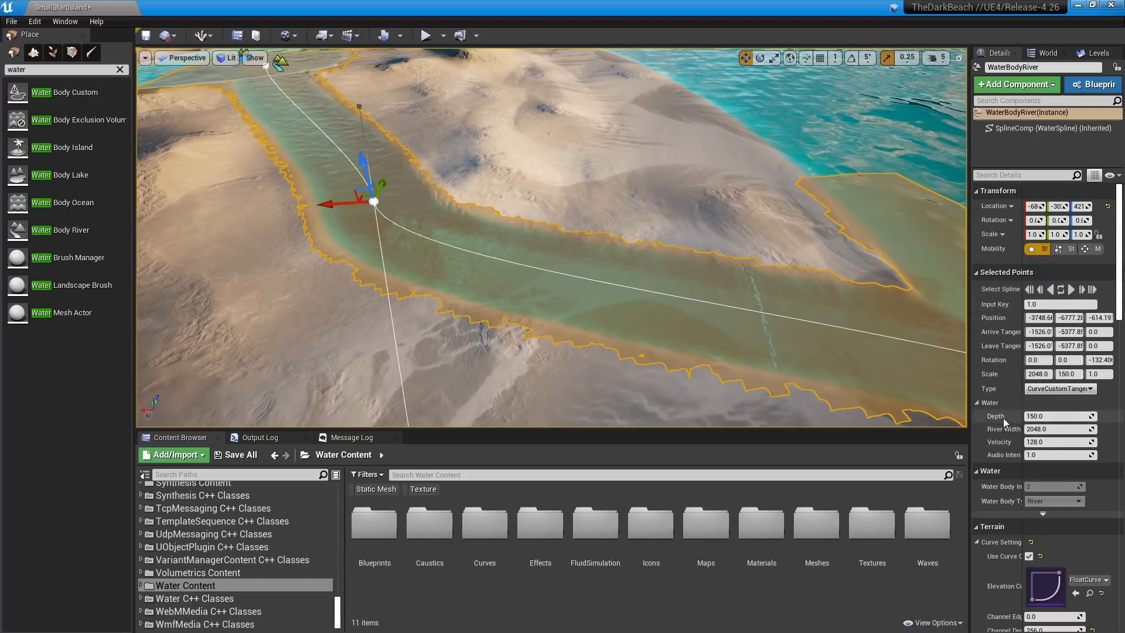
{"action": "left_click", "coordinate": [1049, 430]}
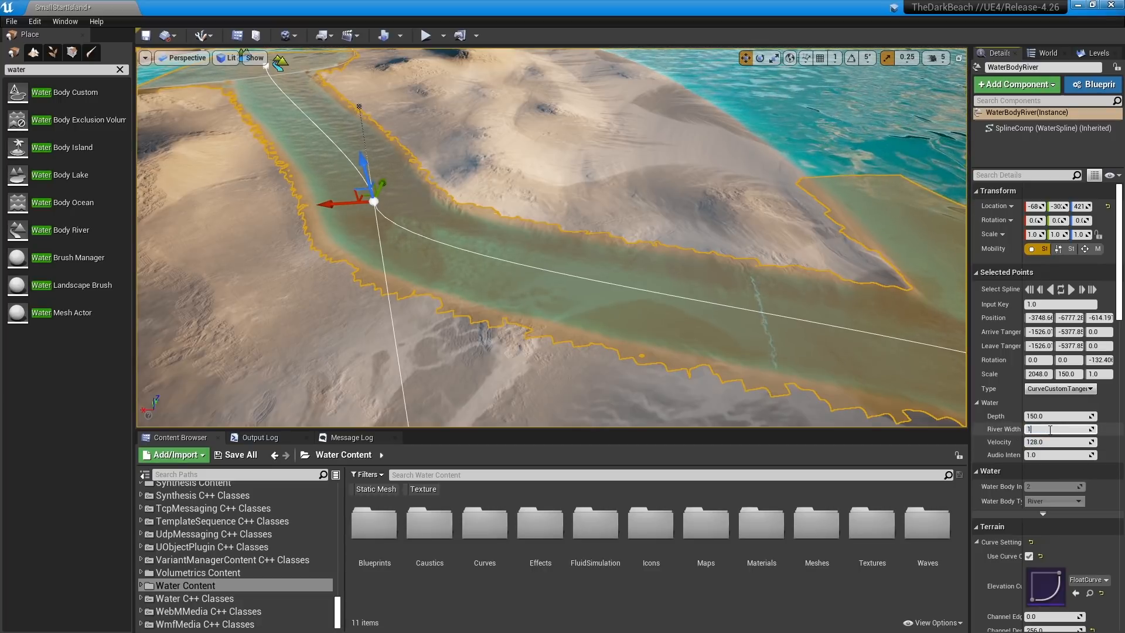
{"action": "type", "text": "1024"}
{"action": "key", "text": "Return"}
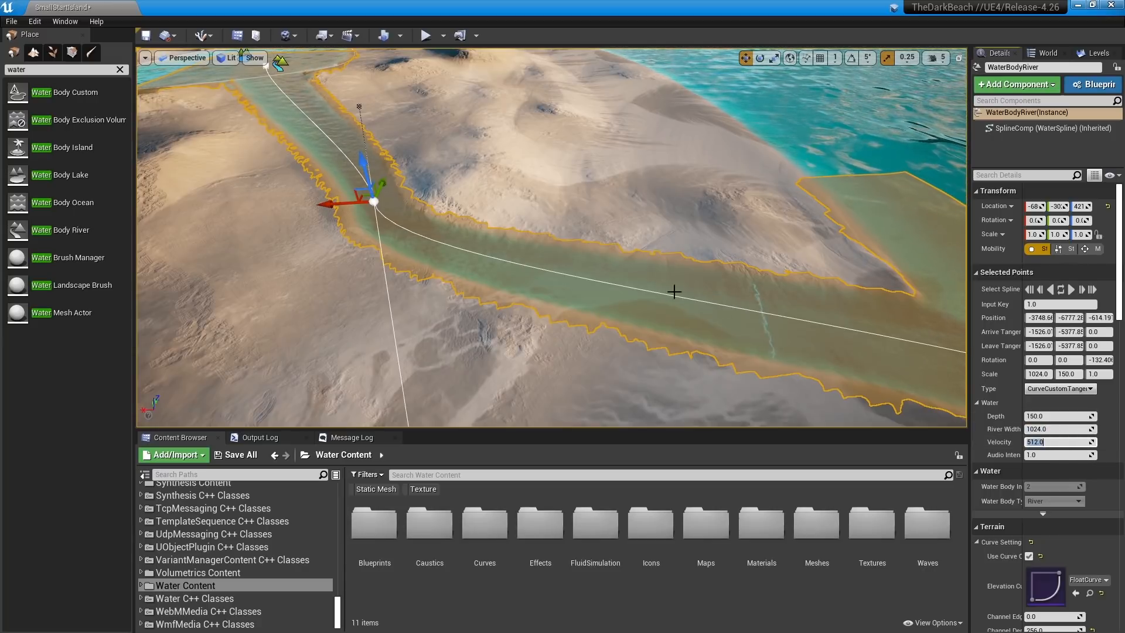
- Select the ocean beyond the river mouth and examine its terrain, collision, wave and rendering settings
{"action": "right_click_drag", "start_coordinate": [674, 291], "coordinate": [639, 283]}
{"action": "key", "text": "w"}
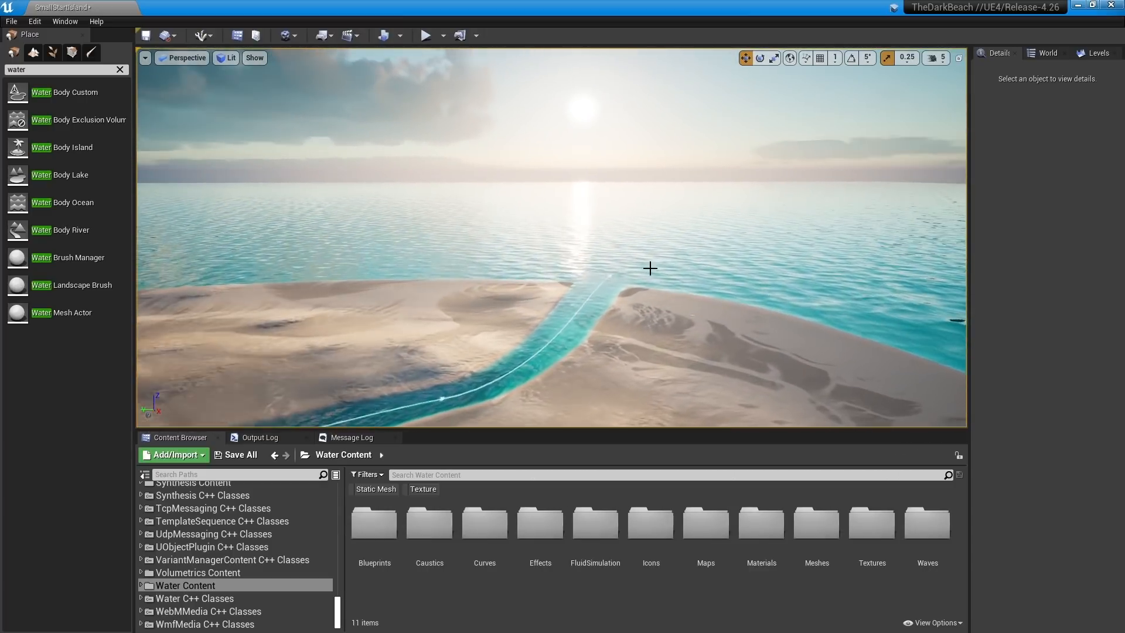
{"action": "left_click", "coordinate": [699, 251]}
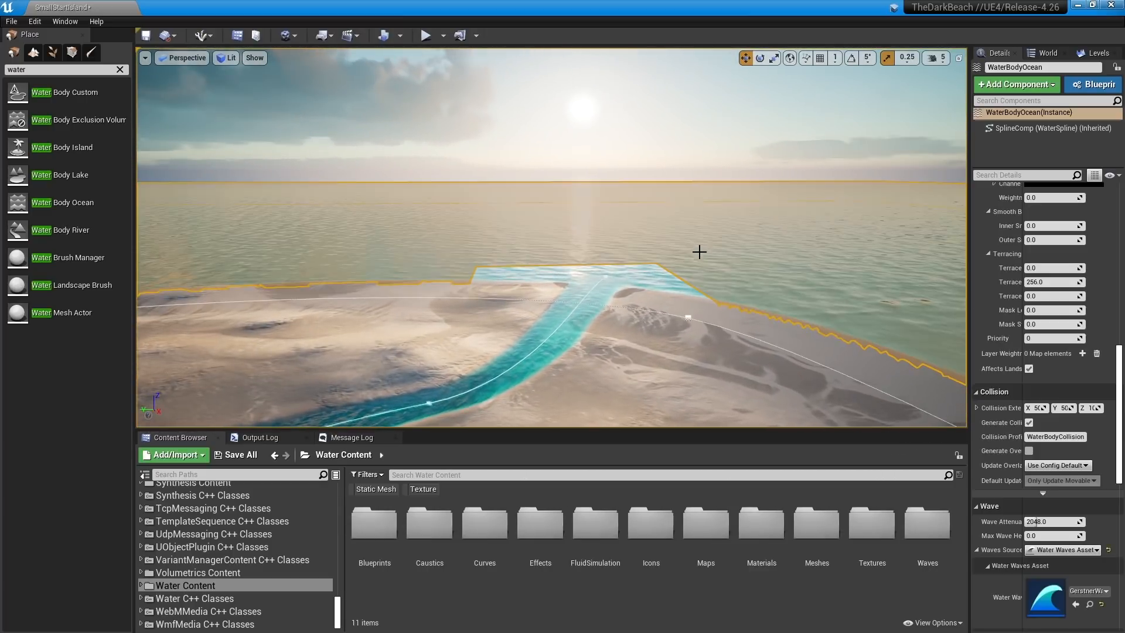
{"action": "scroll", "coordinate": [1011, 388], "scroll_direction": "up", "scroll_amount": 15}
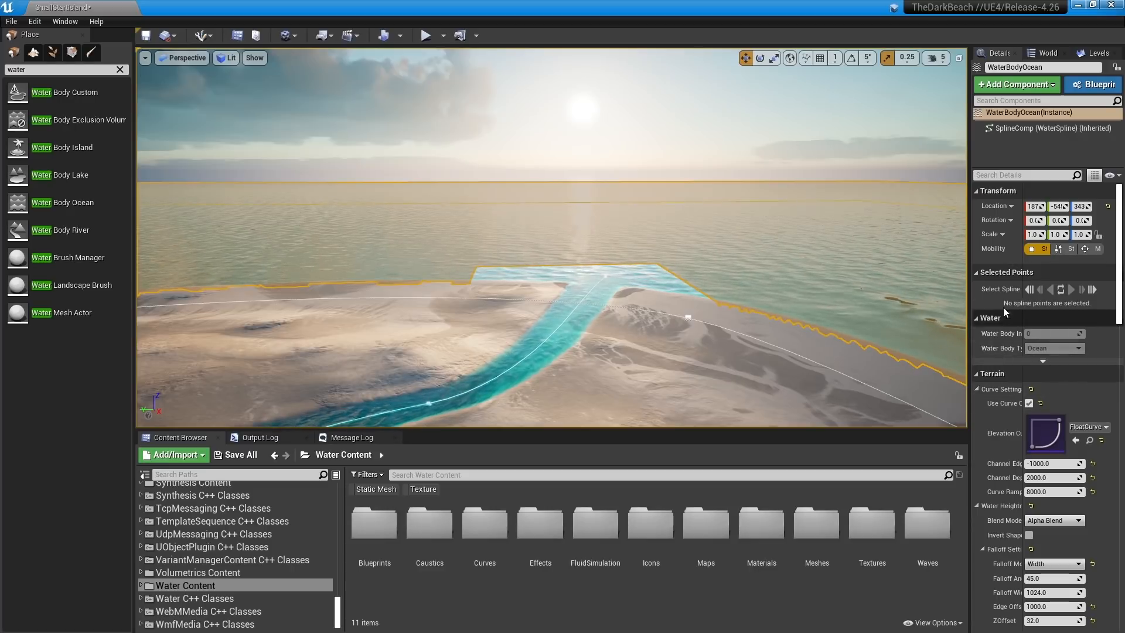
{"action": "scroll", "coordinate": [1003, 307], "scroll_direction": "down", "scroll_amount": 5}
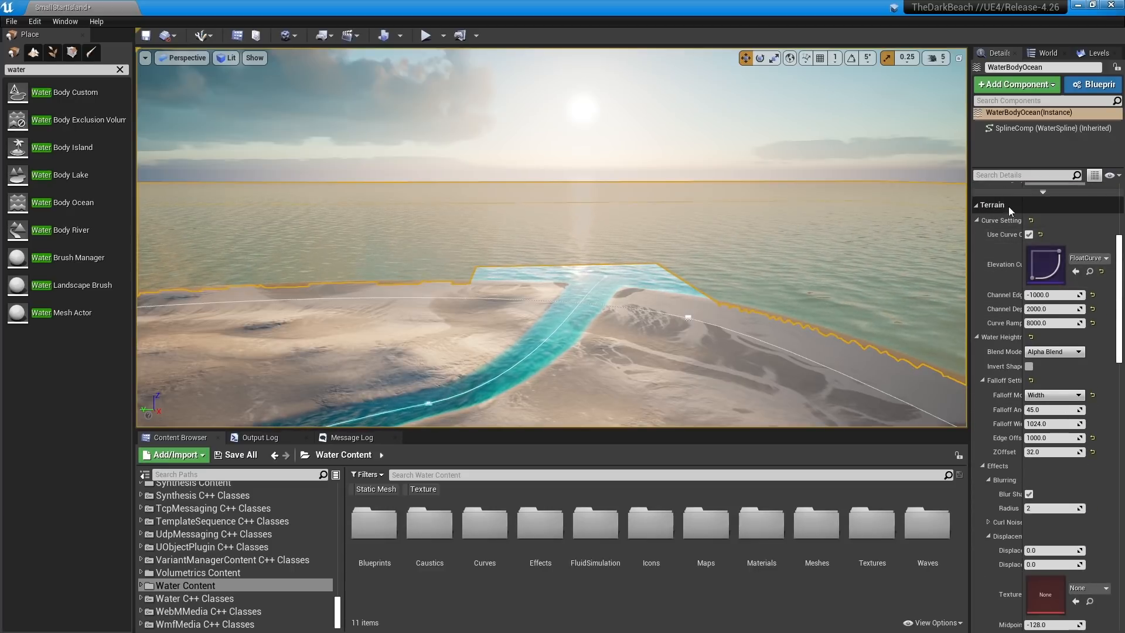
{"action": "scroll", "coordinate": [1000, 258], "scroll_direction": "down", "scroll_amount": 2}
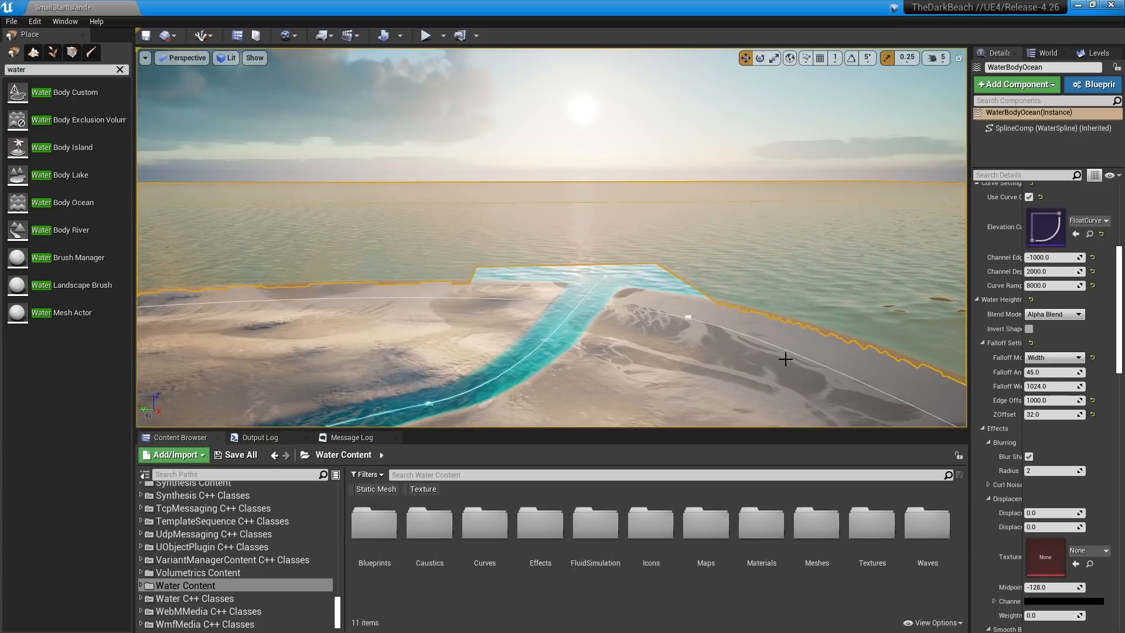
{"action": "scroll", "coordinate": [1022, 335], "scroll_direction": "down", "scroll_amount": 8}
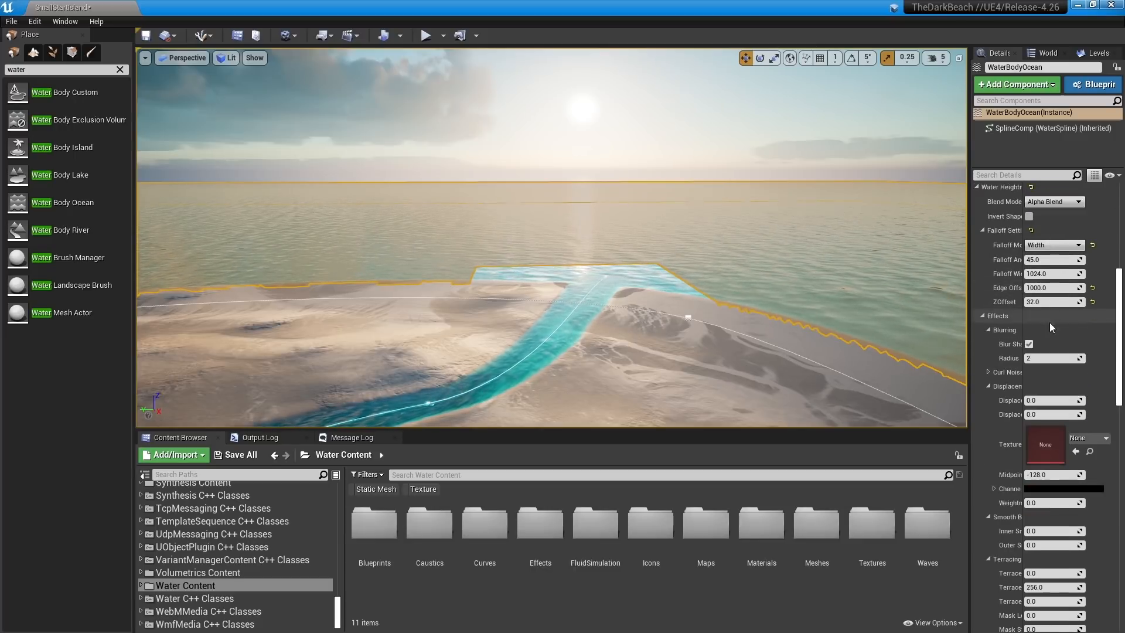
{"action": "scroll", "coordinate": [1019, 345], "scroll_direction": "down", "scroll_amount": 20}
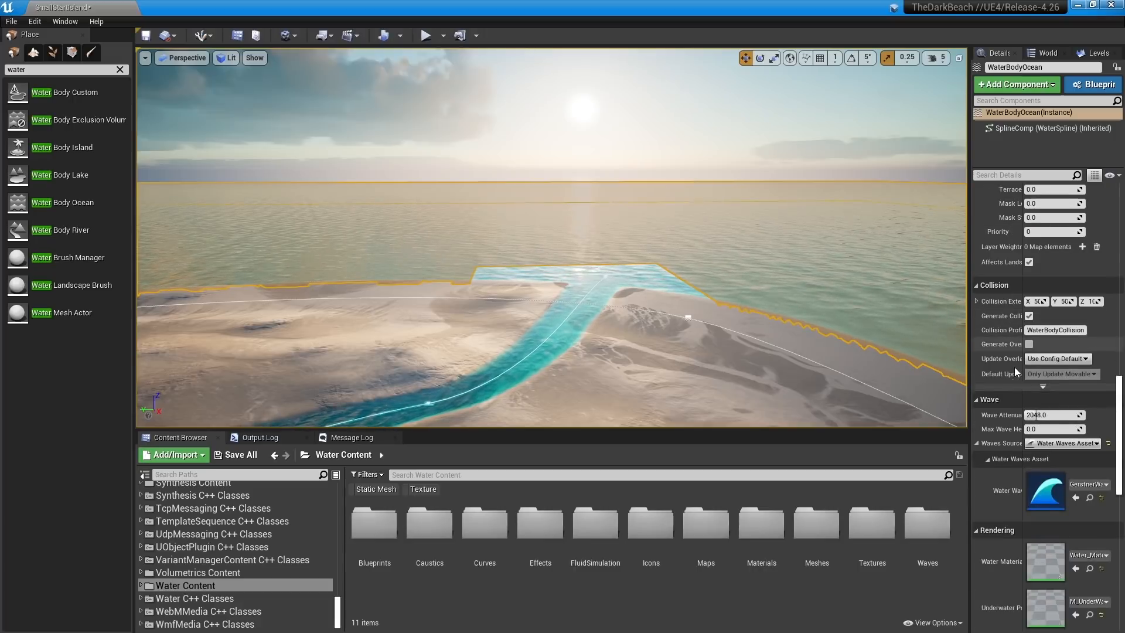
{"action": "scroll", "coordinate": [1014, 363], "scroll_direction": "down", "scroll_amount": 11}
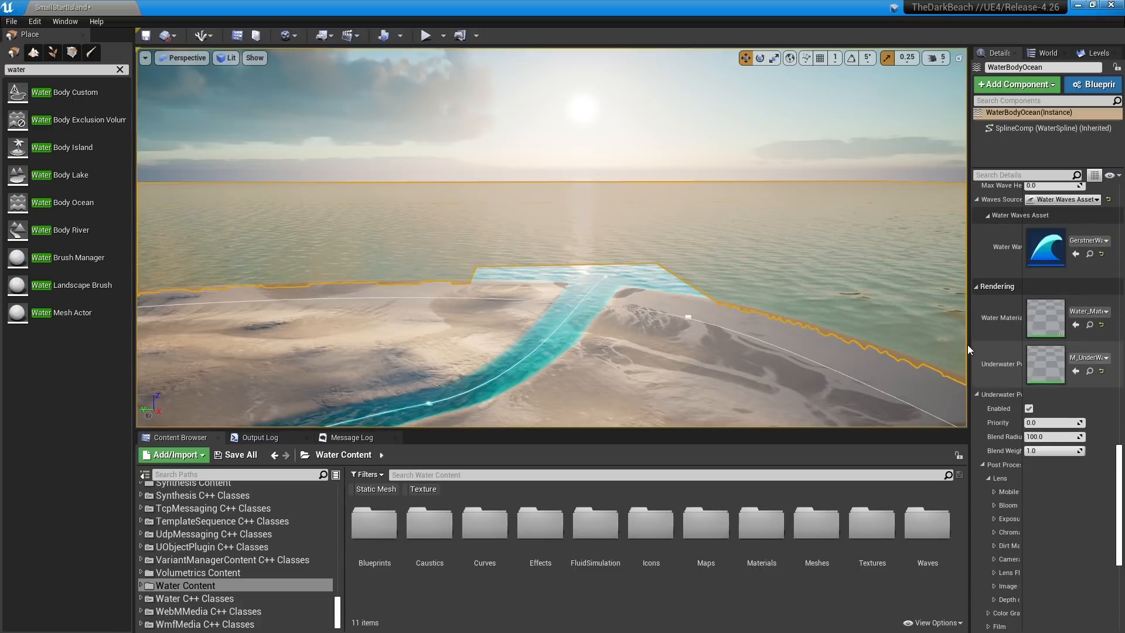
- Widen the ocean's Details panel and its property-name column so the wave settings can be read
{"action": "left_click_drag", "start_coordinate": [969, 345], "coordinate": [902, 340]}
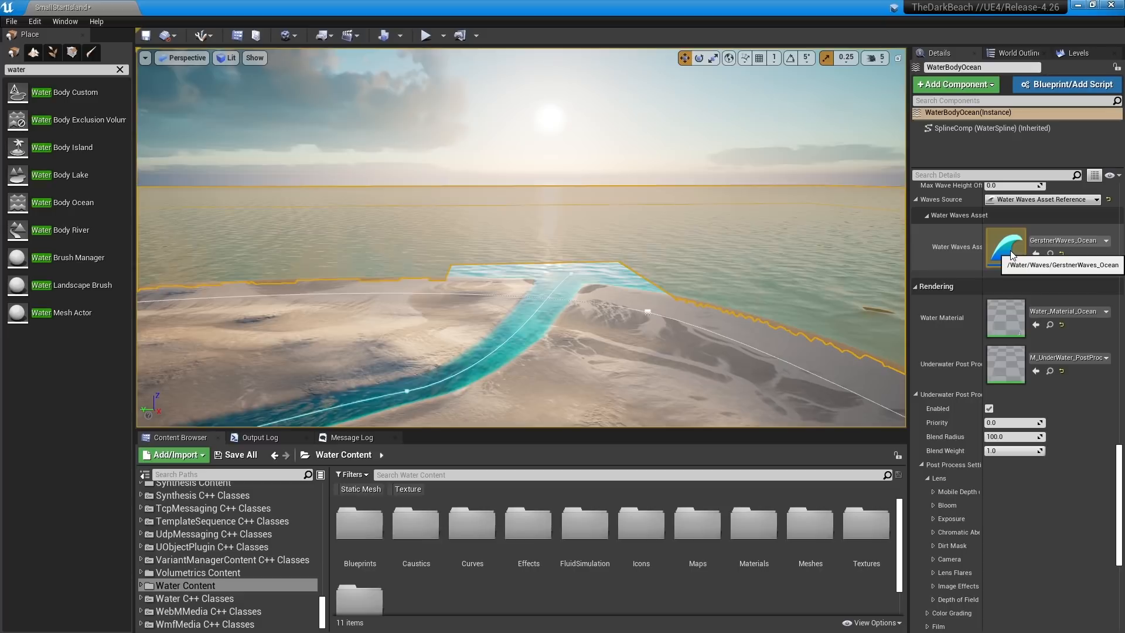
{"action": "scroll", "coordinate": [1012, 256], "scroll_direction": "up", "scroll_amount": 5}
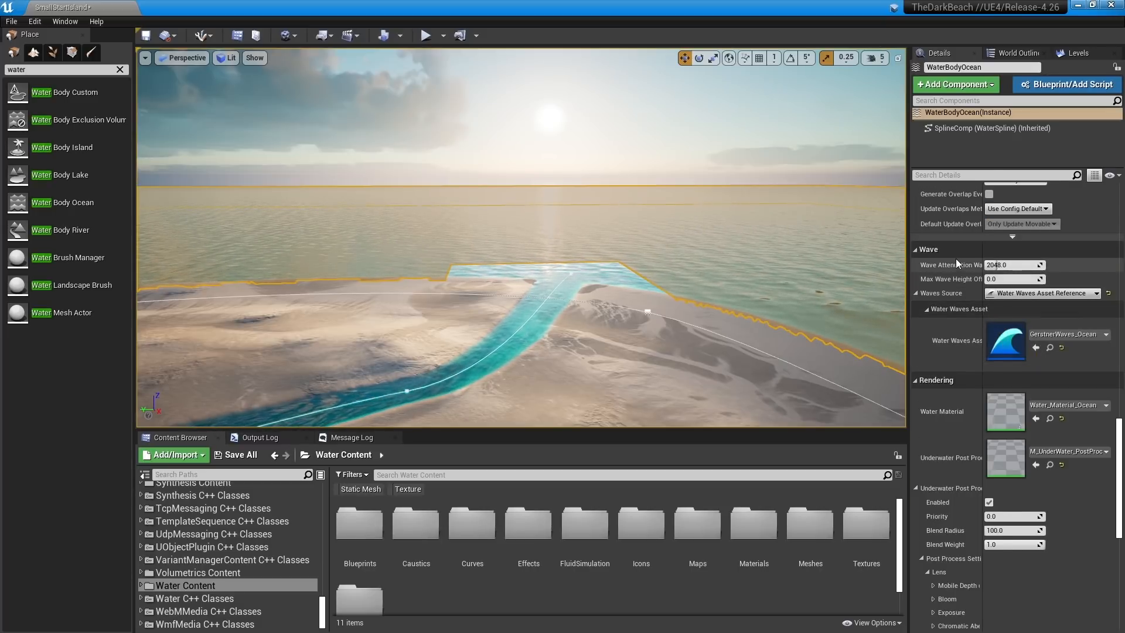
{"action": "left_click_drag", "start_coordinate": [982, 271], "coordinate": [1022, 271]}
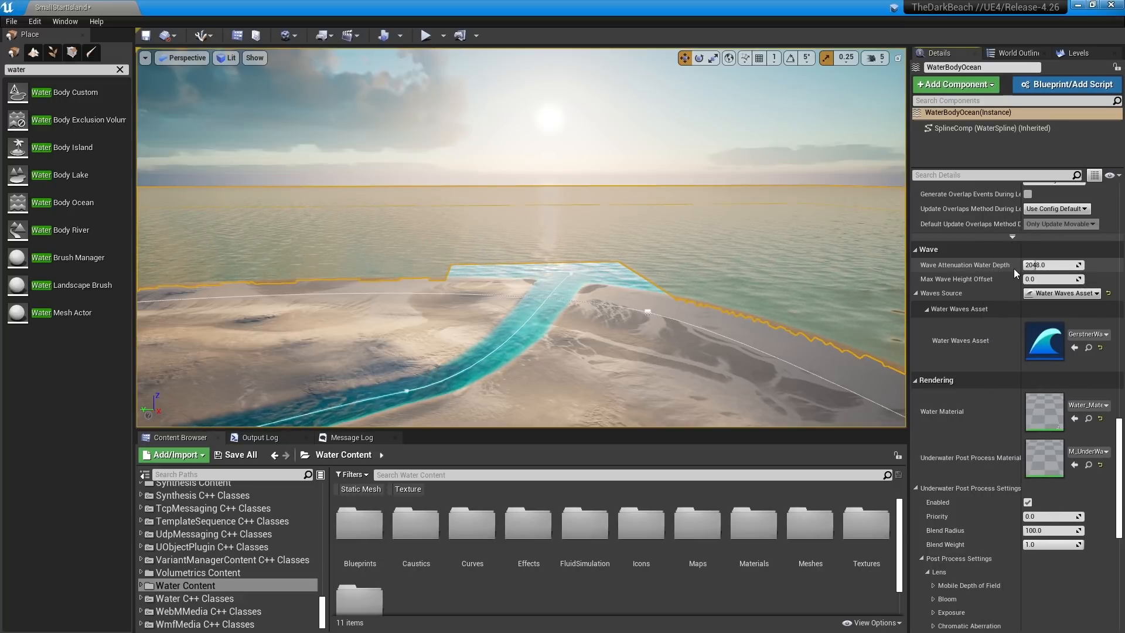
{"action": "left_click_drag", "start_coordinate": [1021, 273], "coordinate": [995, 273]}
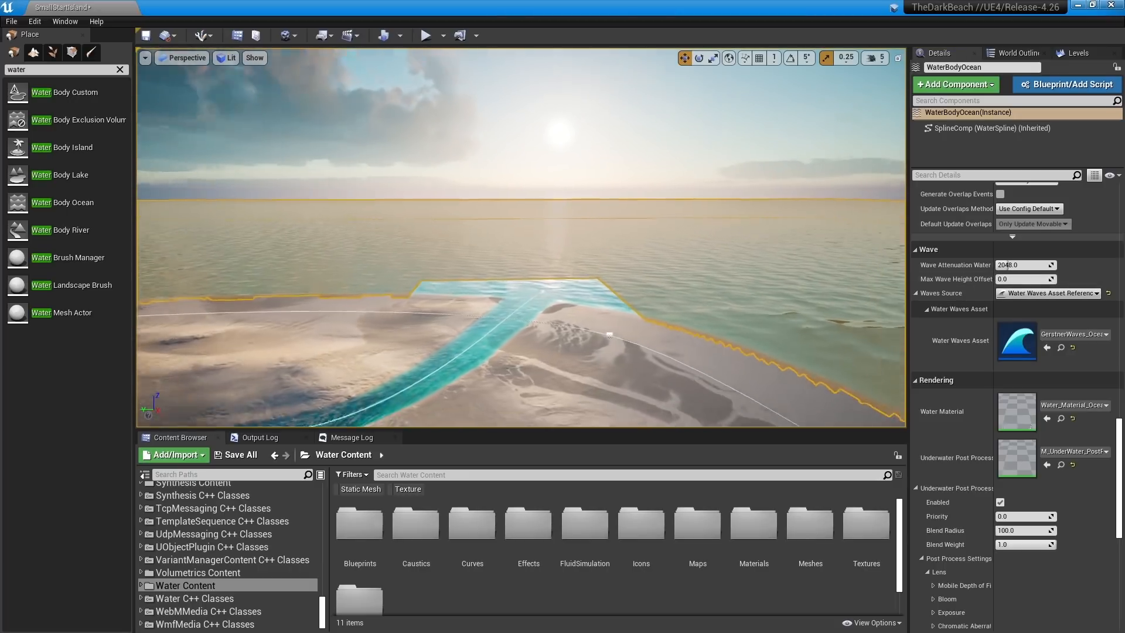
- Examine the ocean waves near the shore from above and below the water surface, with the ocean deselected for a clear view
{"action": "key", "text": "w"}
{"action": "right_click_drag", "start_coordinate": [521, 237], "coordinate": [476, 240]}
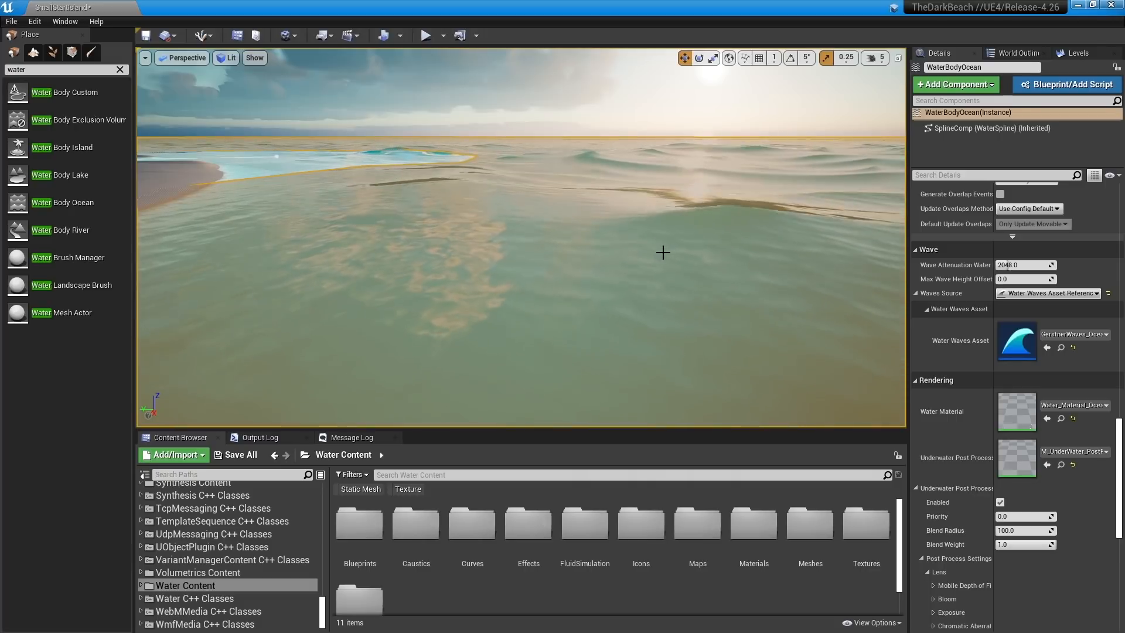
{"action": "right_click_drag", "start_coordinate": [676, 250], "coordinate": [642, 238]}
{"action": "key", "text": "q"}
{"action": "key", "text": "e"}
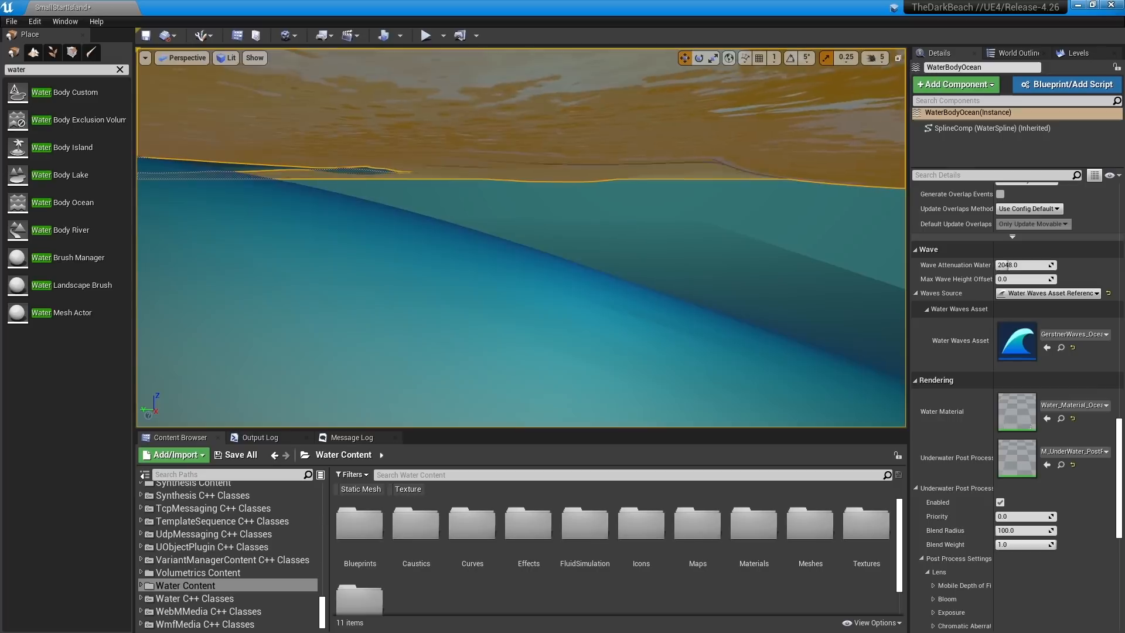
{"action": "key", "text": "e"}
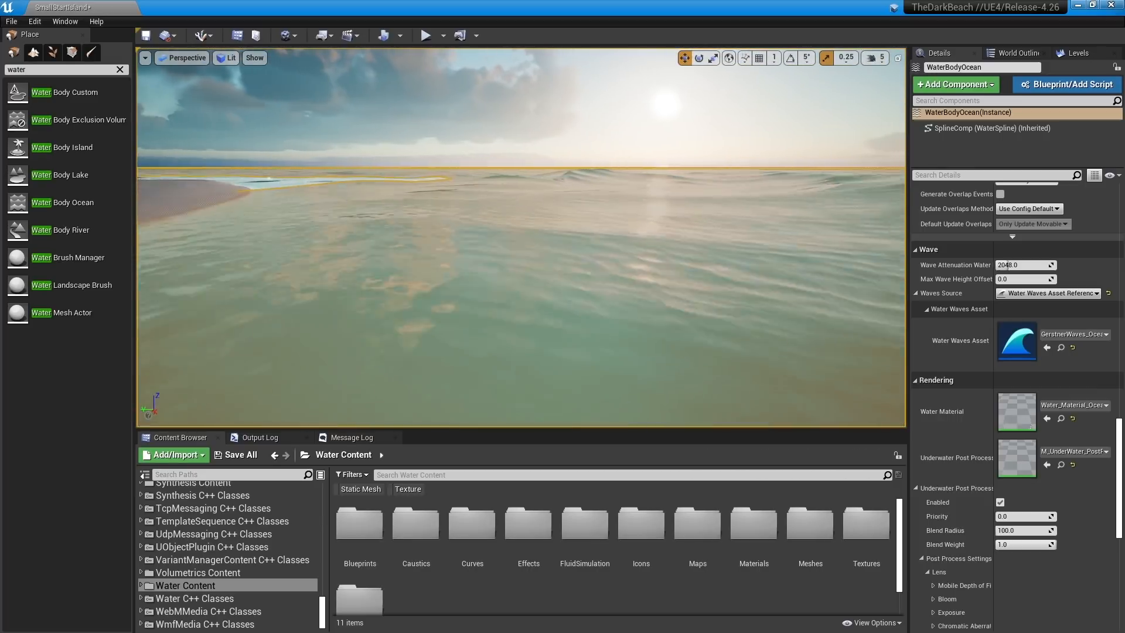
{"action": "key", "text": "Escape"}
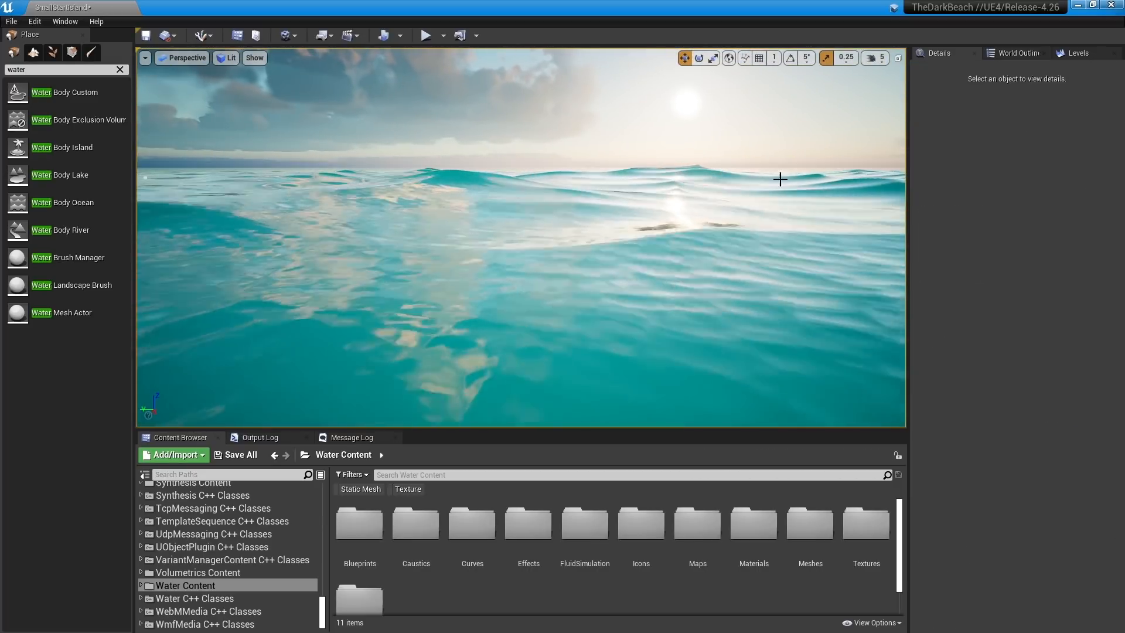
{"action": "key", "text": "s"}
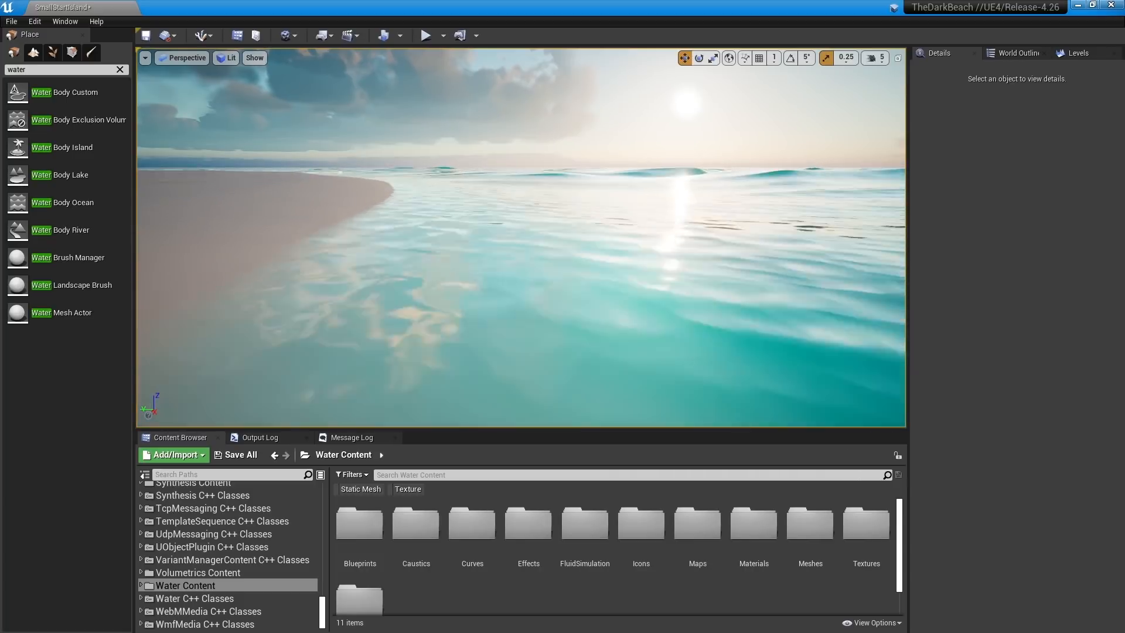
- Try a Wave Attenuation Water Depth of 0 on the ocean and restore it to 2048
{"action": "left_click", "coordinate": [643, 203]}
{"action": "left_click", "coordinate": [1025, 264]}
{"action": "type", "text": "048.0"}
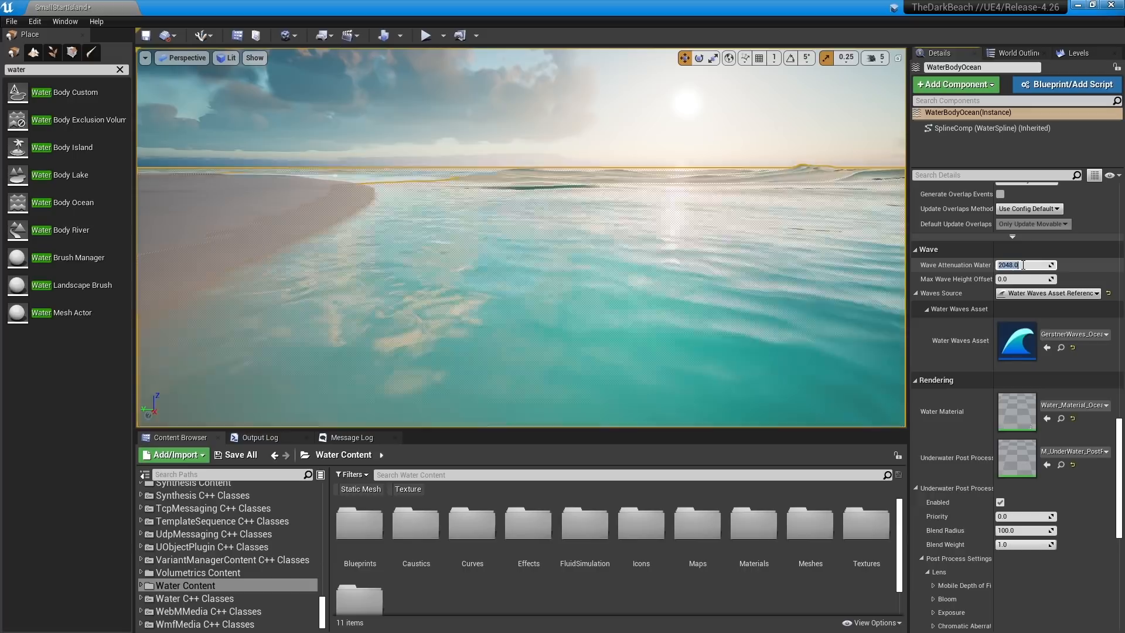
{"action": "key", "text": "Return"}
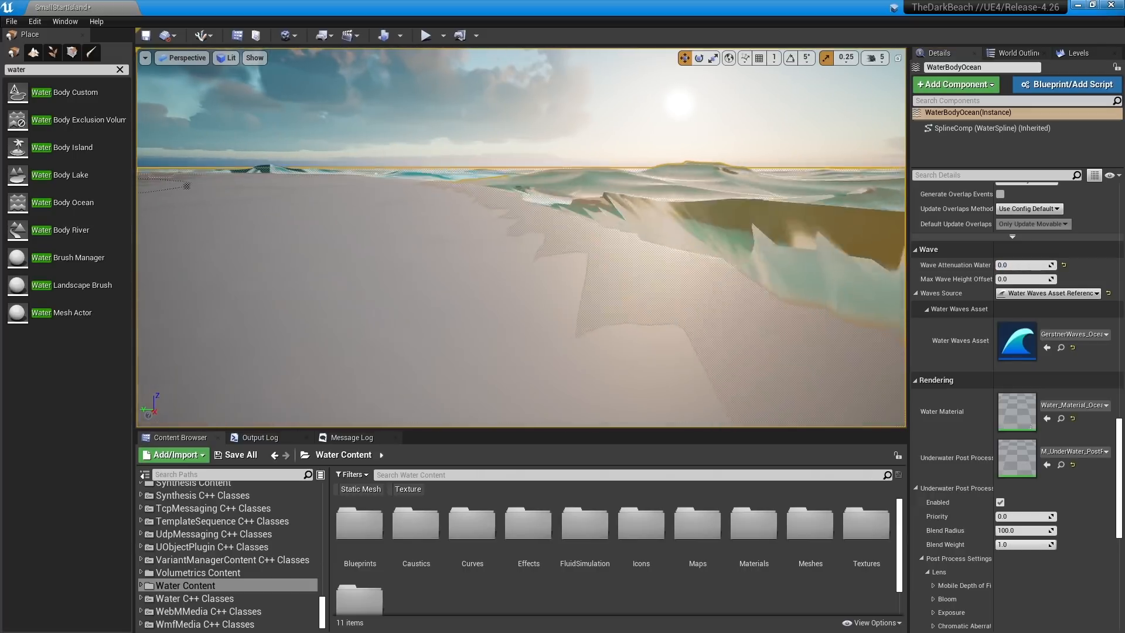
{"action": "left_click", "coordinate": [1025, 265]}
{"action": "type", "text": "2048"}
{"action": "key", "text": "Return"}
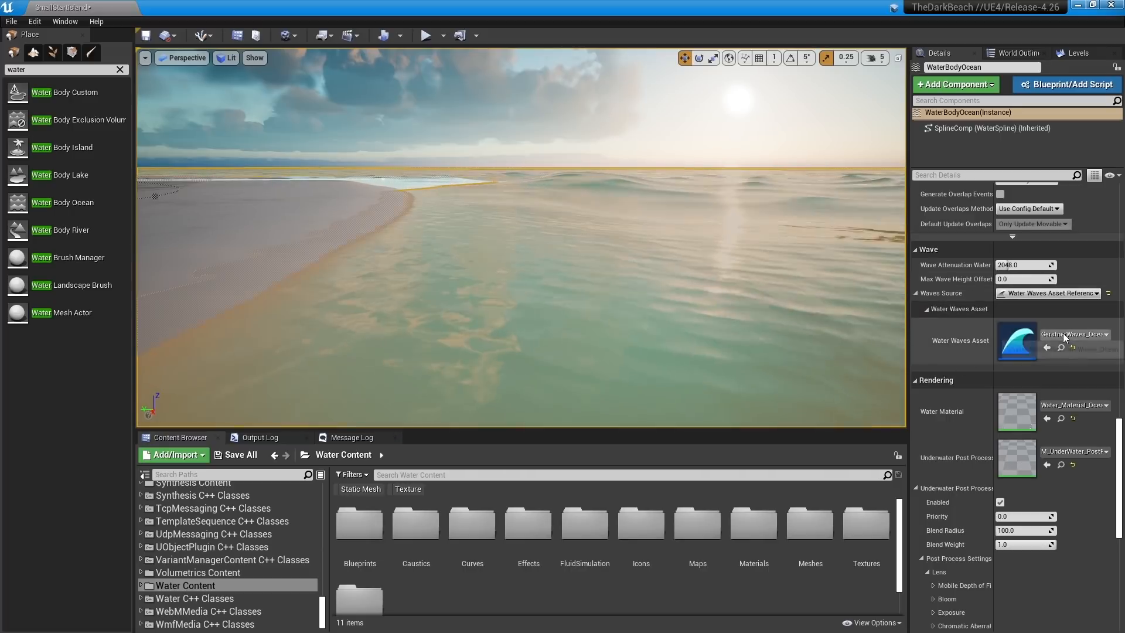
- Switch the ocean's Waves Source to Gerstner Water Waves and expand all of its wave generator's setting groups
{"action": "left_click", "coordinate": [1051, 293]}
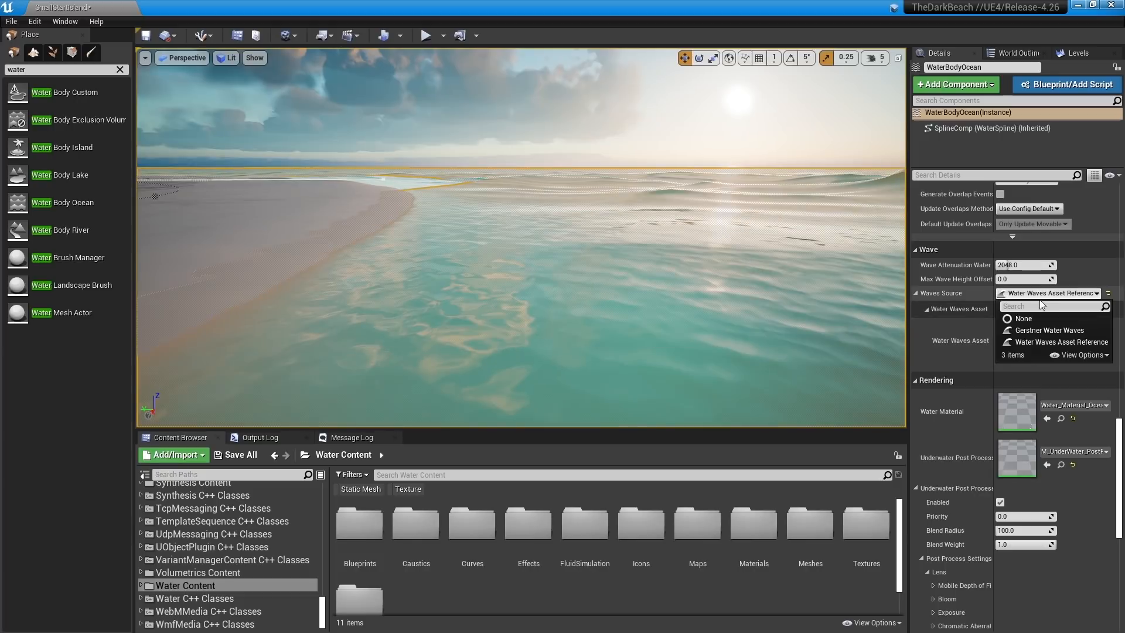
{"action": "left_click", "coordinate": [1031, 332]}
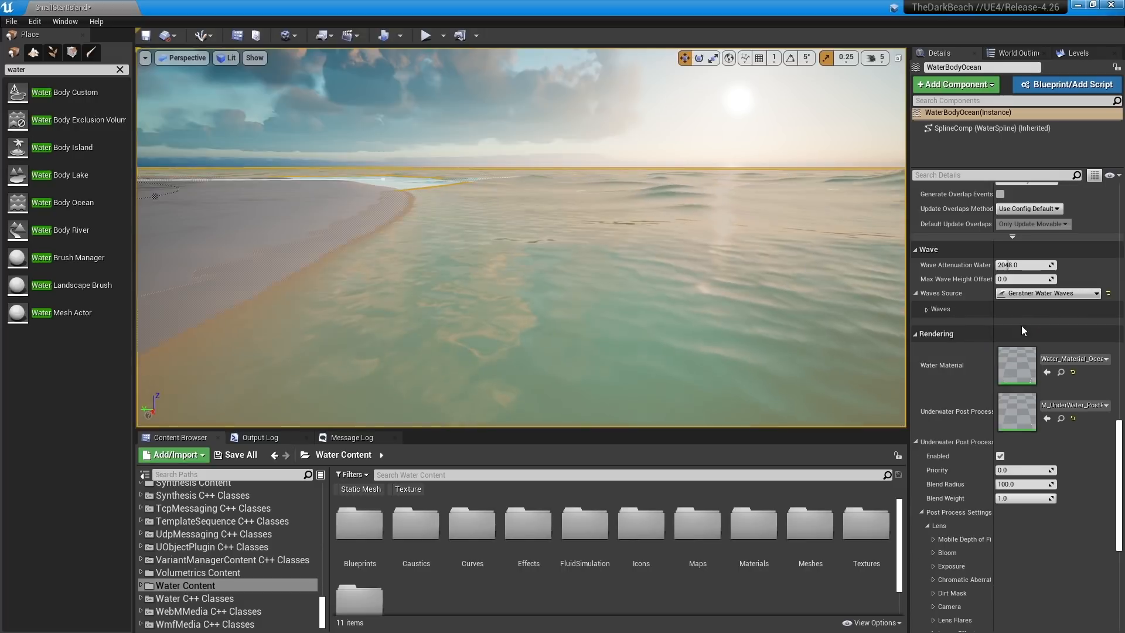
{"action": "left_click", "coordinate": [926, 310]}
{"action": "left_click", "coordinate": [927, 325]}
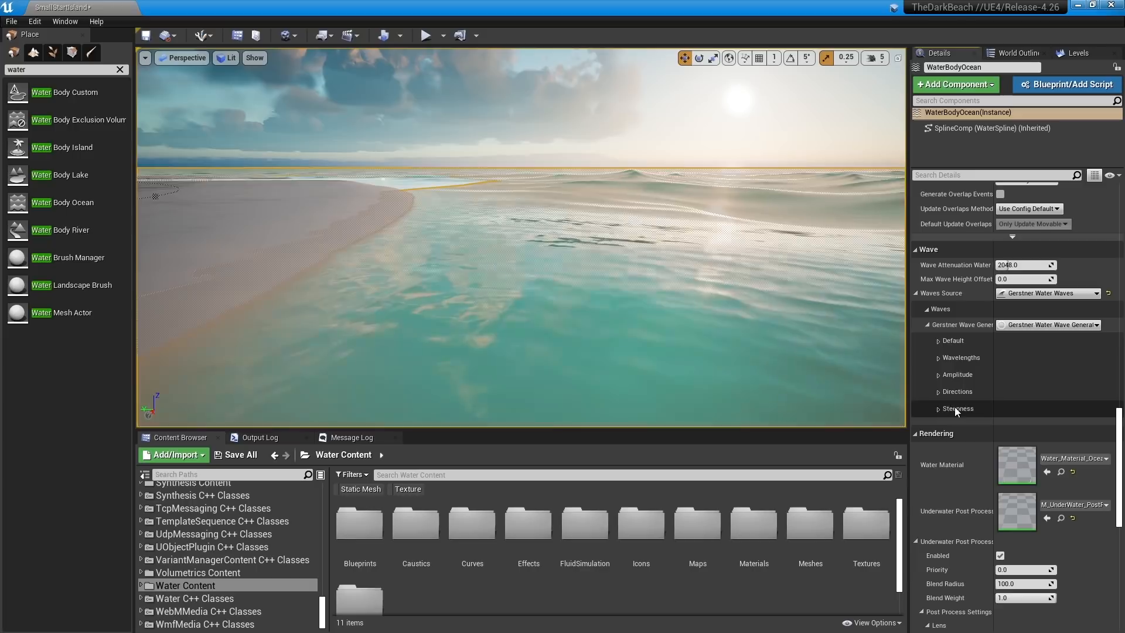
{"action": "left_click", "coordinate": [938, 408]}
{"action": "left_click", "coordinate": [937, 391]}
{"action": "left_click", "coordinate": [938, 375]}
{"action": "left_click", "coordinate": [937, 356]}
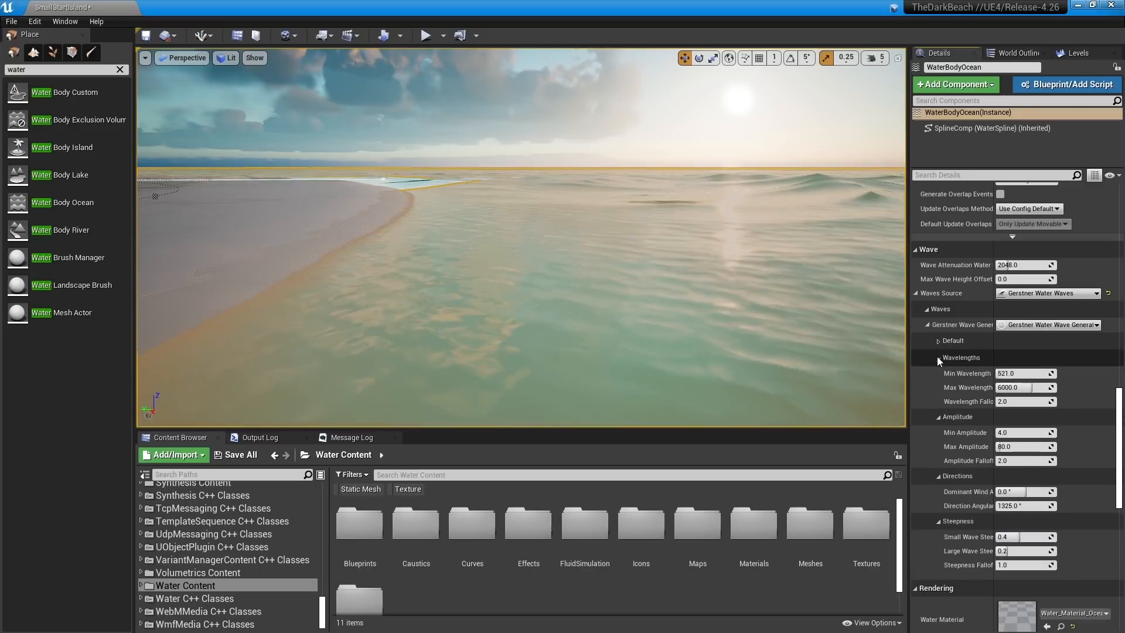
{"action": "left_click", "coordinate": [937, 340]}
- Set the ocean's Num Waves to 32 in the Gerstner wave generator
{"action": "left_click", "coordinate": [1012, 357]}
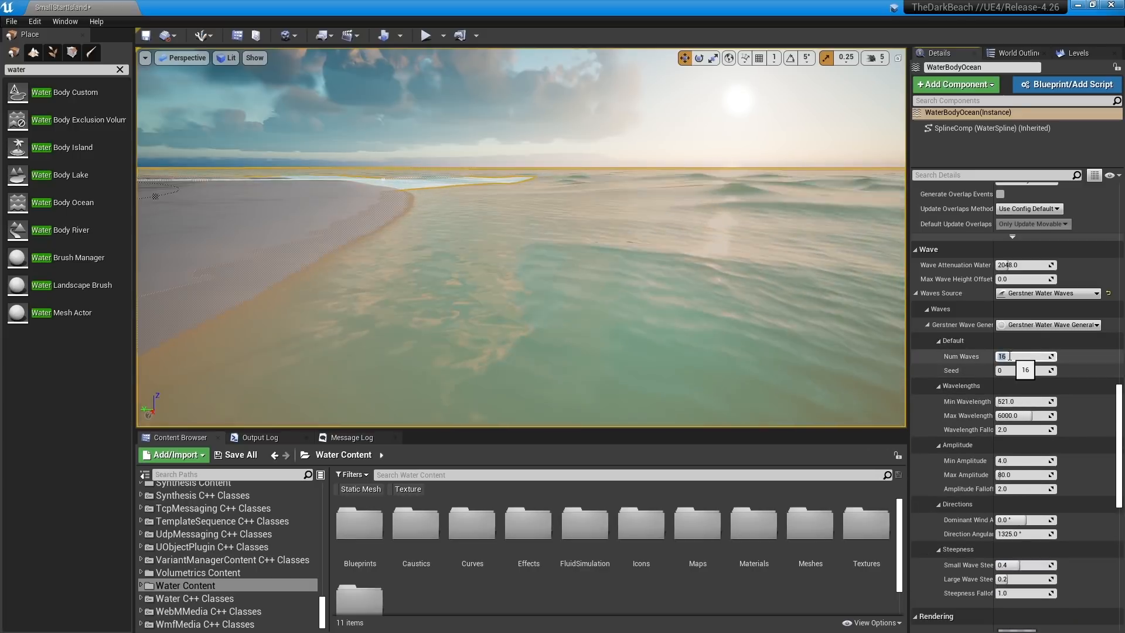
{"action": "type", "text": "32"}
{"action": "key", "text": "Return"}
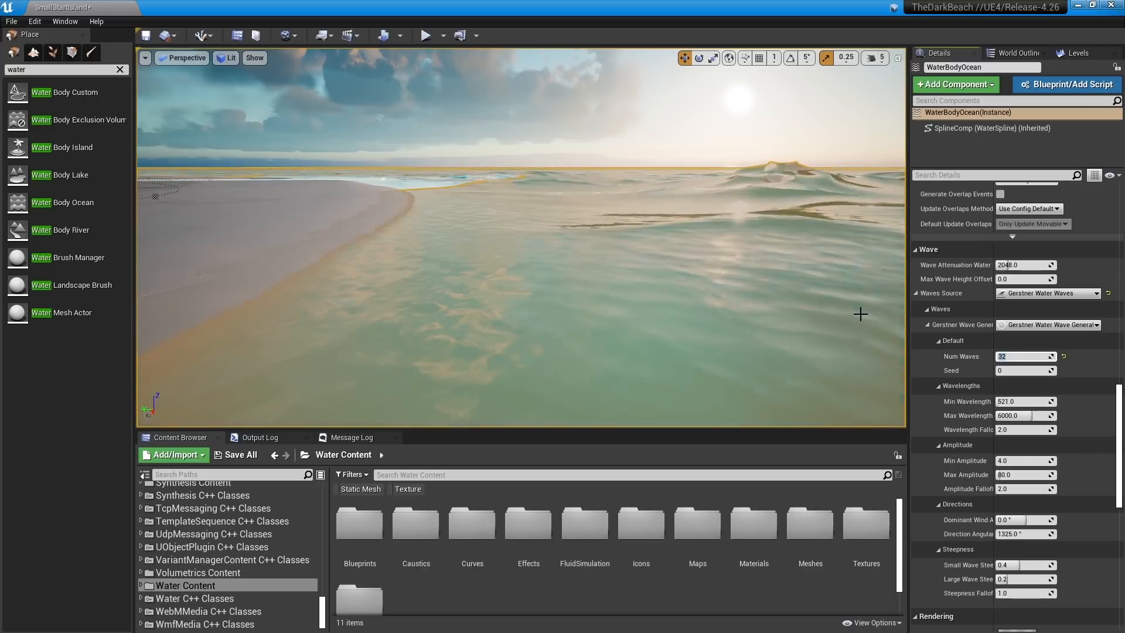
- Undo the ocean's last Num Waves change and widen the property name column to read the wave setting names
{"action": "key", "text": "ctrl+z"}
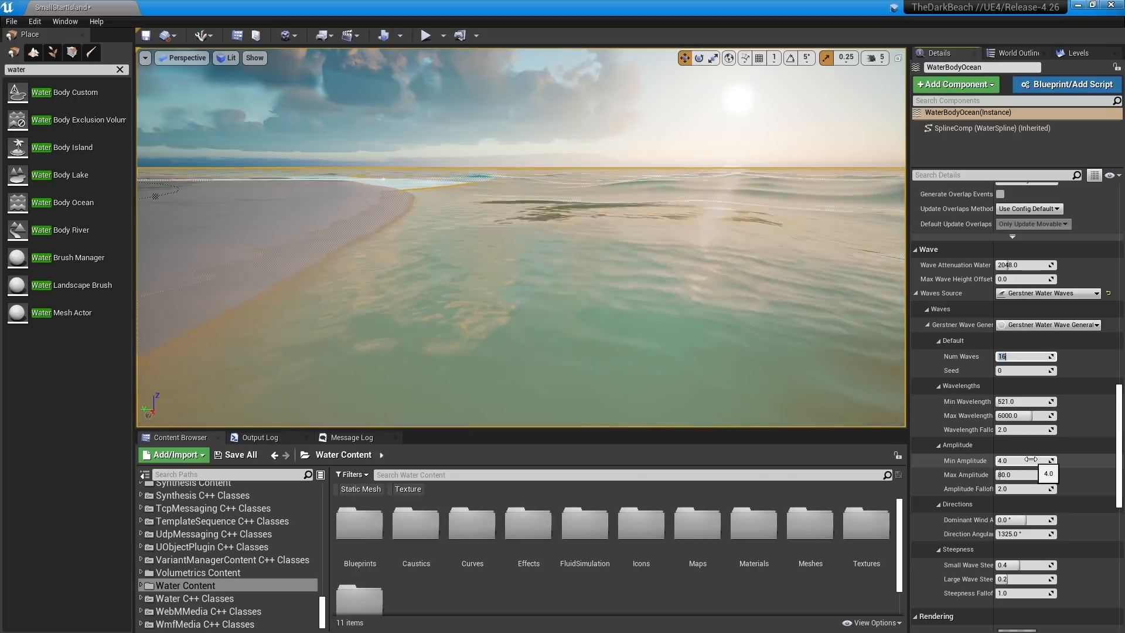
{"action": "scroll", "coordinate": [1008, 445], "scroll_direction": "down", "scroll_amount": 3}
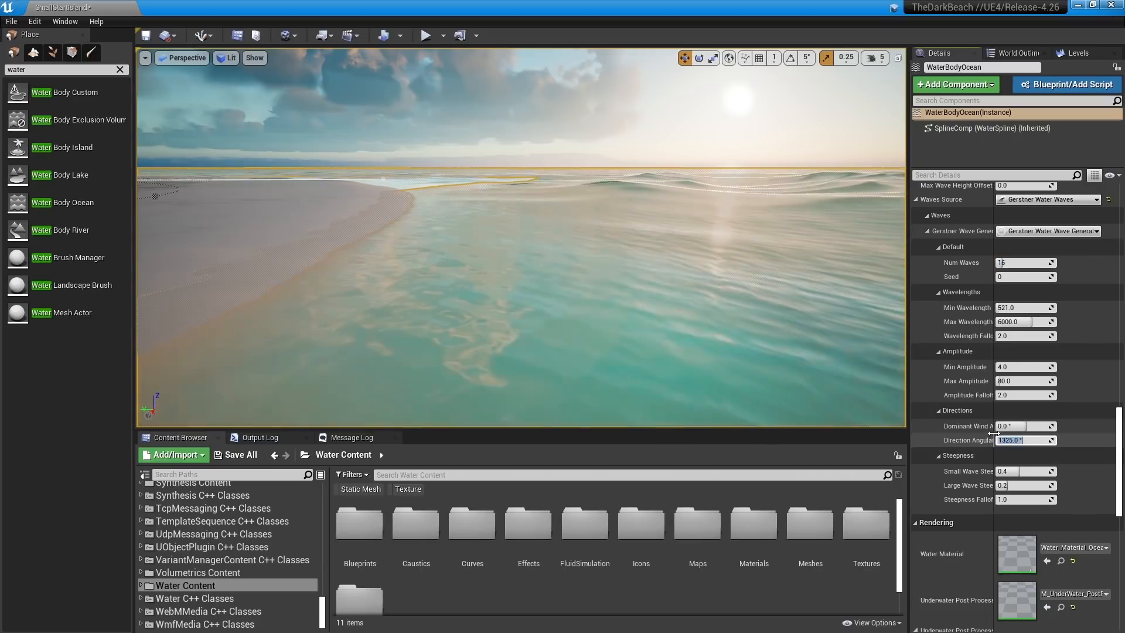
{"action": "left_click_drag", "start_coordinate": [993, 433], "coordinate": [1005, 429]}
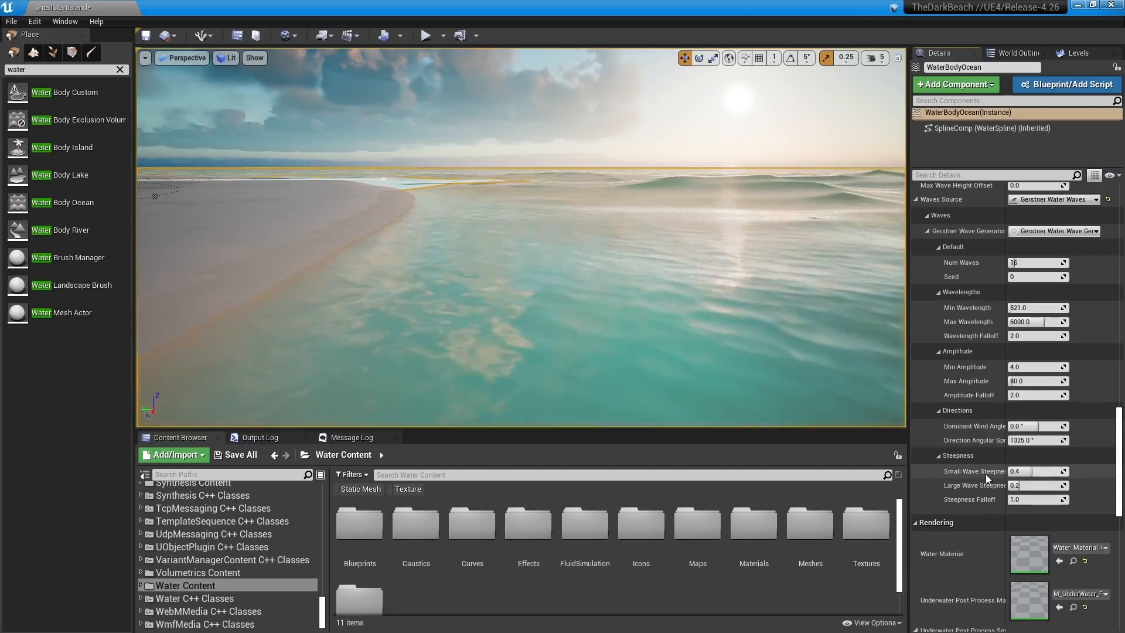
- Inspect the wave settings stored in the WW_WaterAssetExample asset of the DarkBeachWater folder, then close its editor
{"action": "scroll", "coordinate": [985, 473], "scroll_direction": "up", "scroll_amount": 5}
{"action": "scroll", "coordinate": [990, 422], "scroll_direction": "up", "scroll_amount": 2}
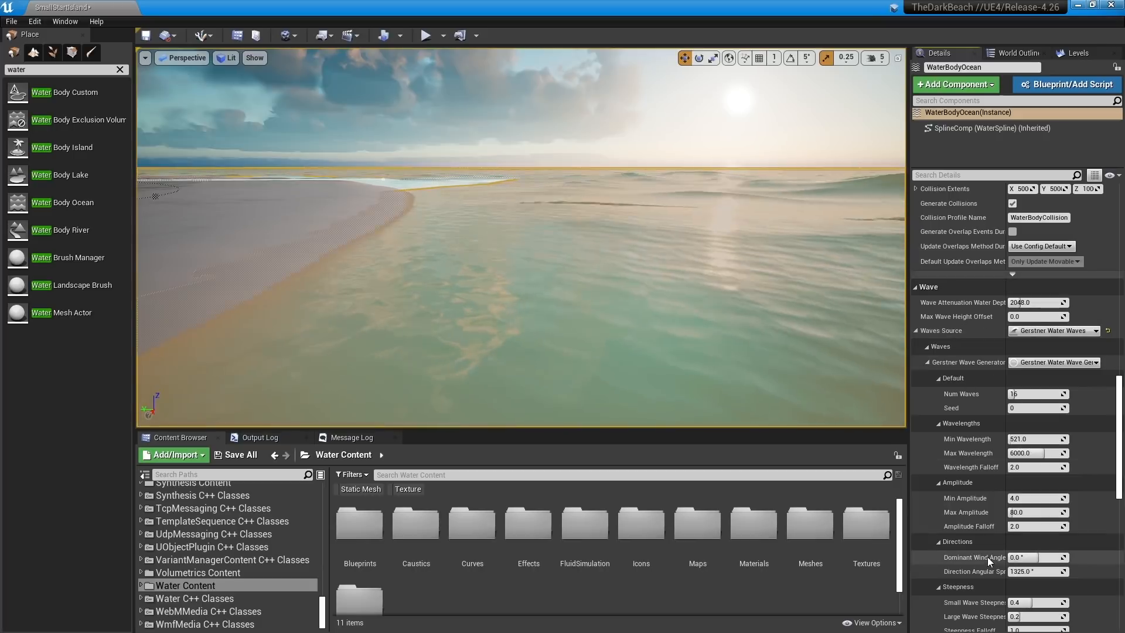
{"action": "scroll", "coordinate": [264, 542], "scroll_direction": "up", "scroll_amount": 15}
{"action": "scroll", "coordinate": [257, 544], "scroll_direction": "up", "scroll_amount": 15}
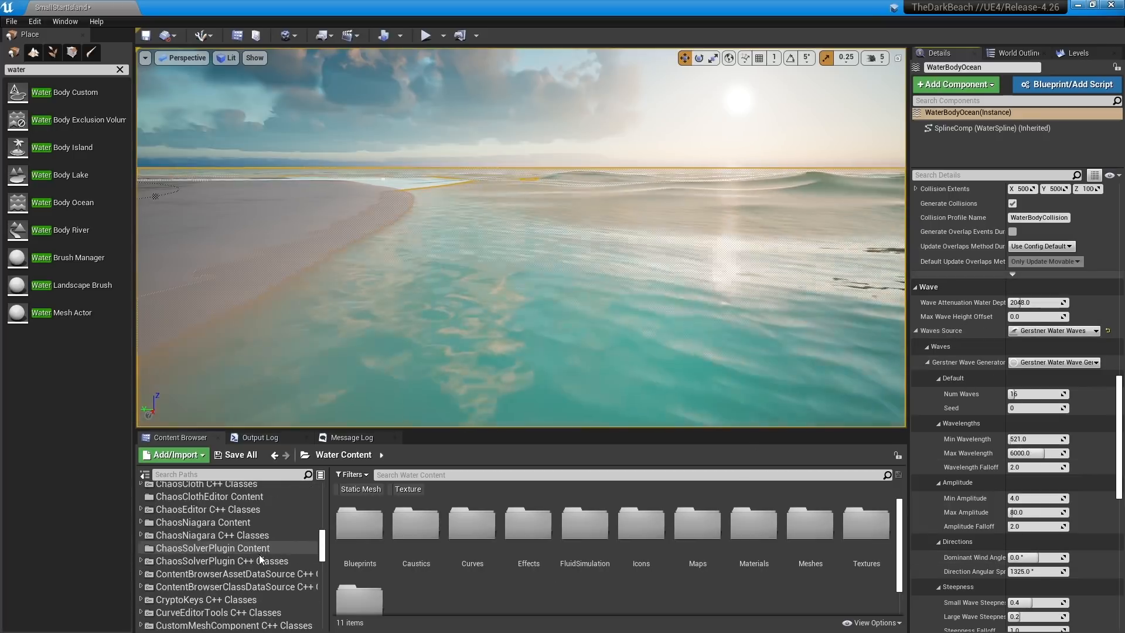
{"action": "left_click", "coordinate": [215, 537]}
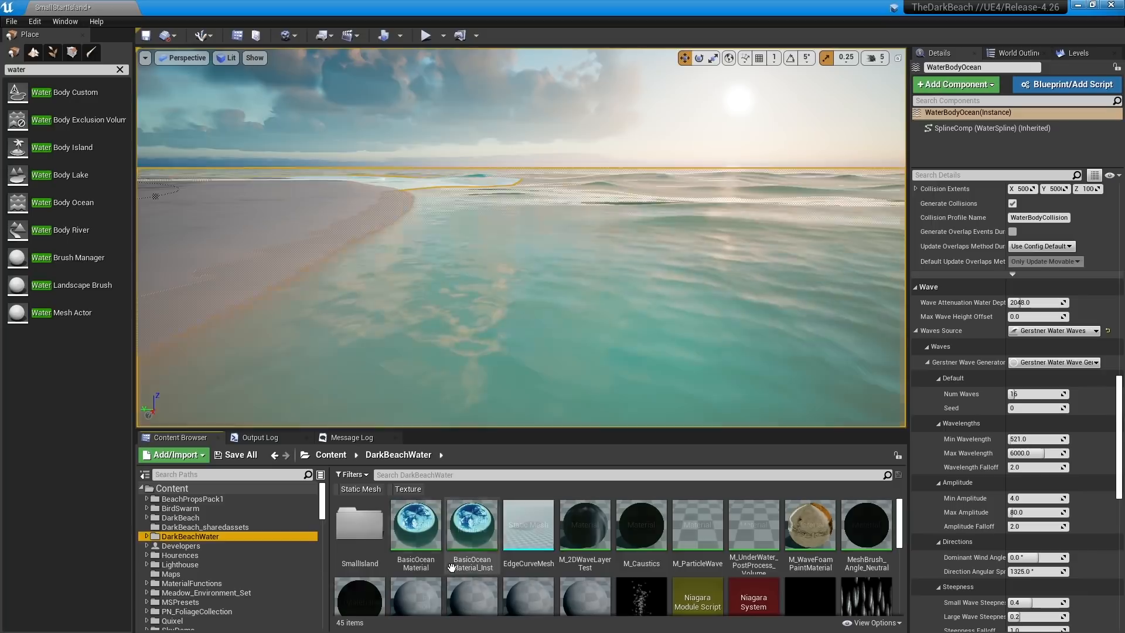
{"action": "scroll", "coordinate": [548, 527], "scroll_direction": "down", "scroll_amount": 5}
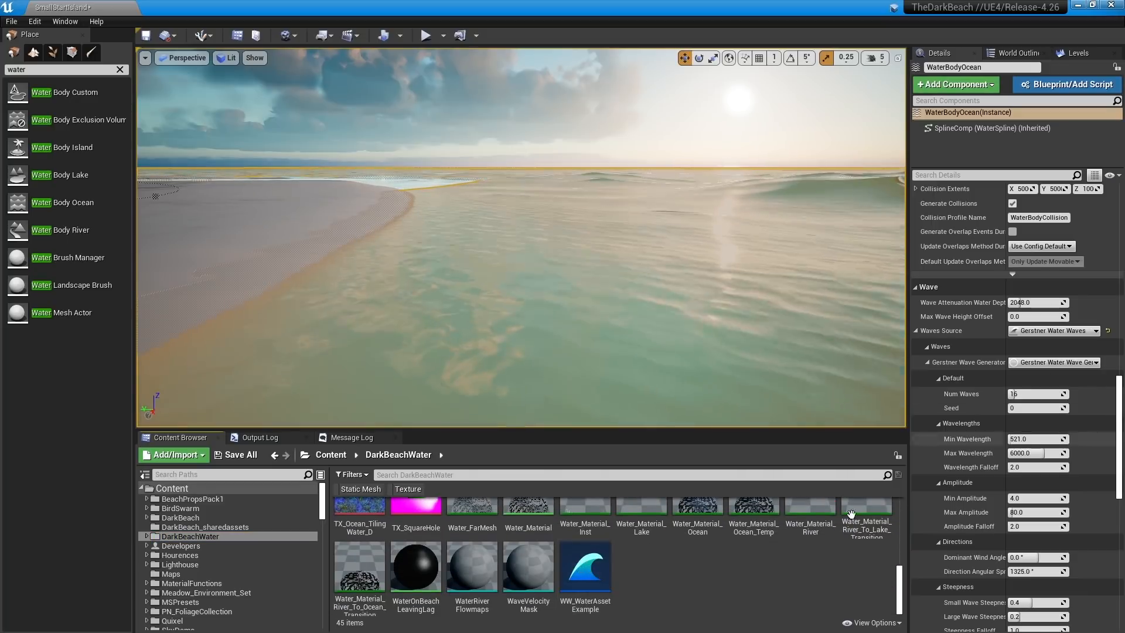
{"action": "double_click", "coordinate": [587, 566]}
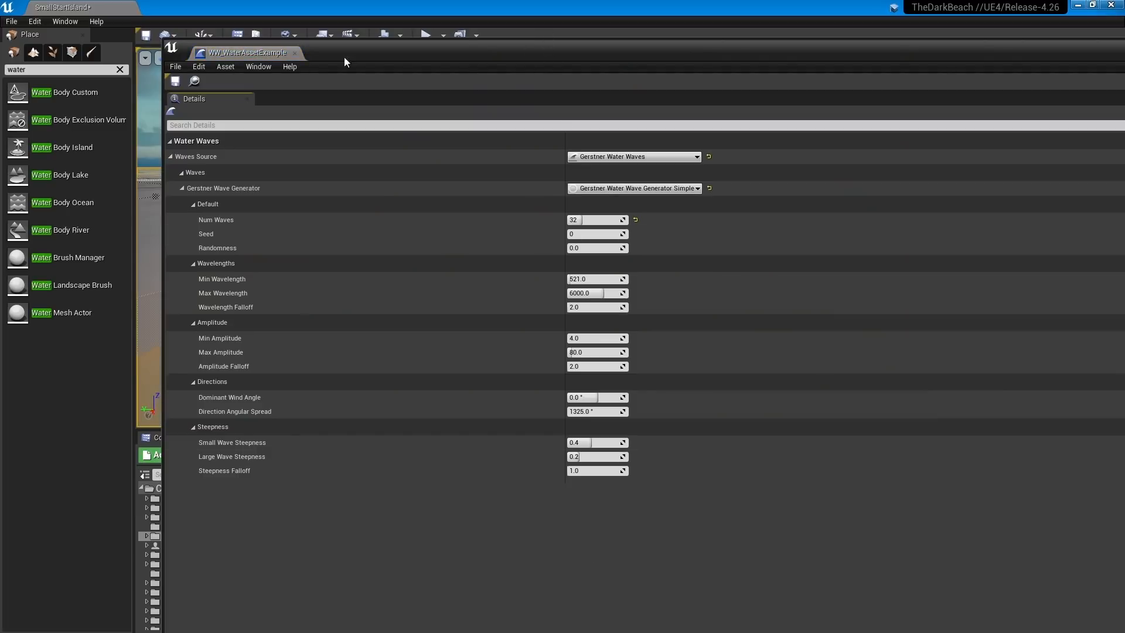
{"action": "left_click_drag", "start_coordinate": [442, 51], "coordinate": [344, 52]}
{"action": "left_click", "coordinate": [920, 49]}
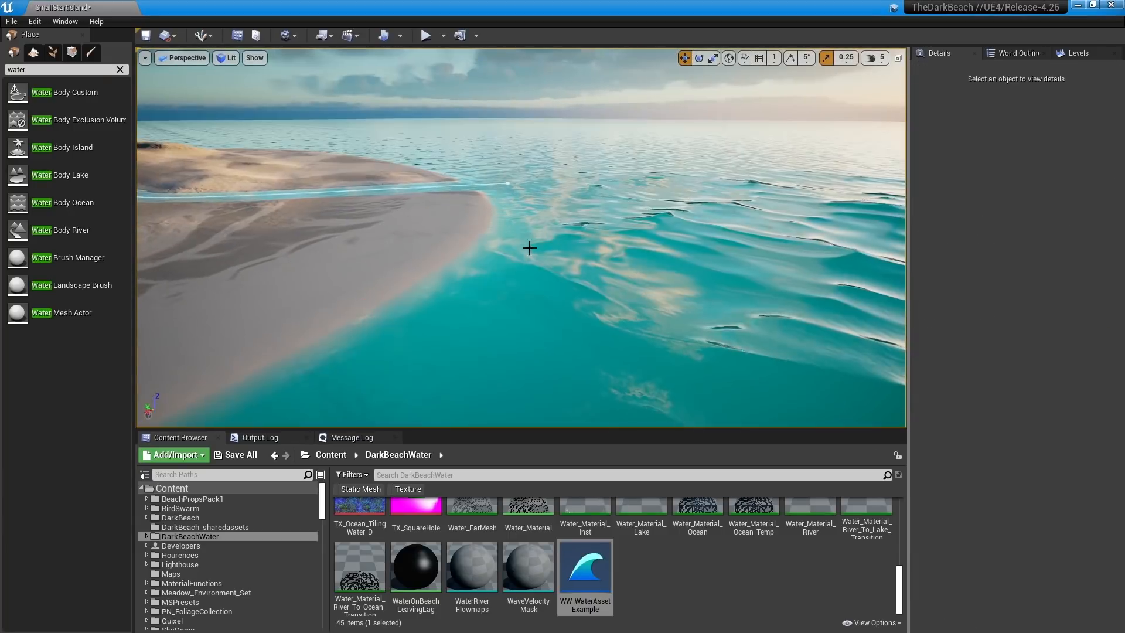
- Select the ocean from beneath its surface and review its Rendering and Underwater Post Process settings
{"action": "right_click_drag", "start_coordinate": [529, 247], "coordinate": [585, 296]}
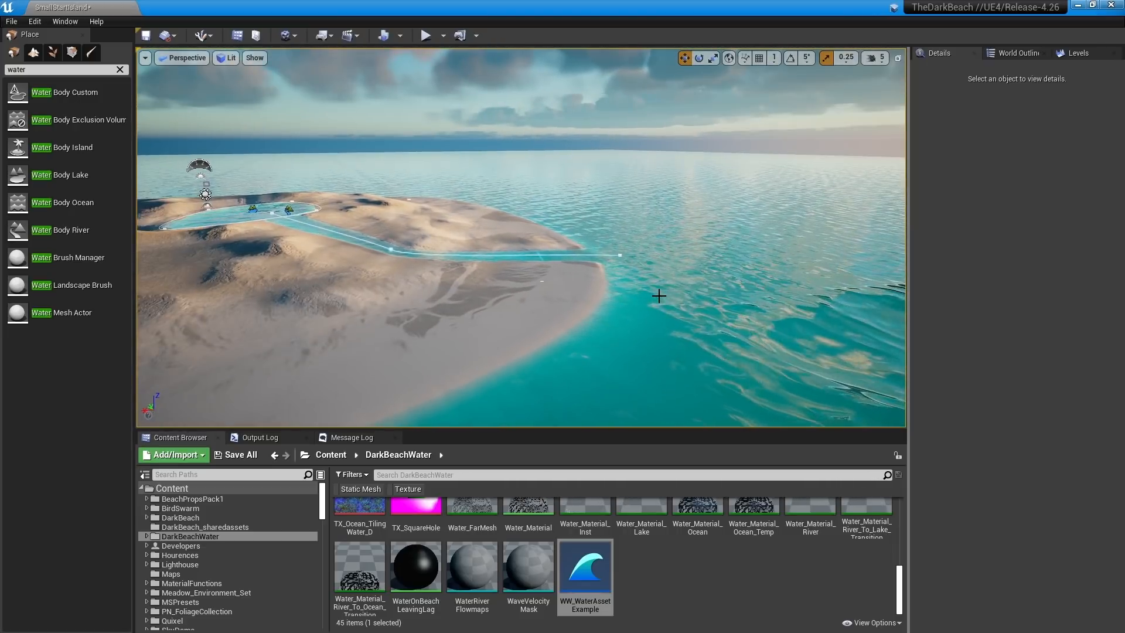
{"action": "right_click_drag", "start_coordinate": [658, 296], "coordinate": [656, 296]}
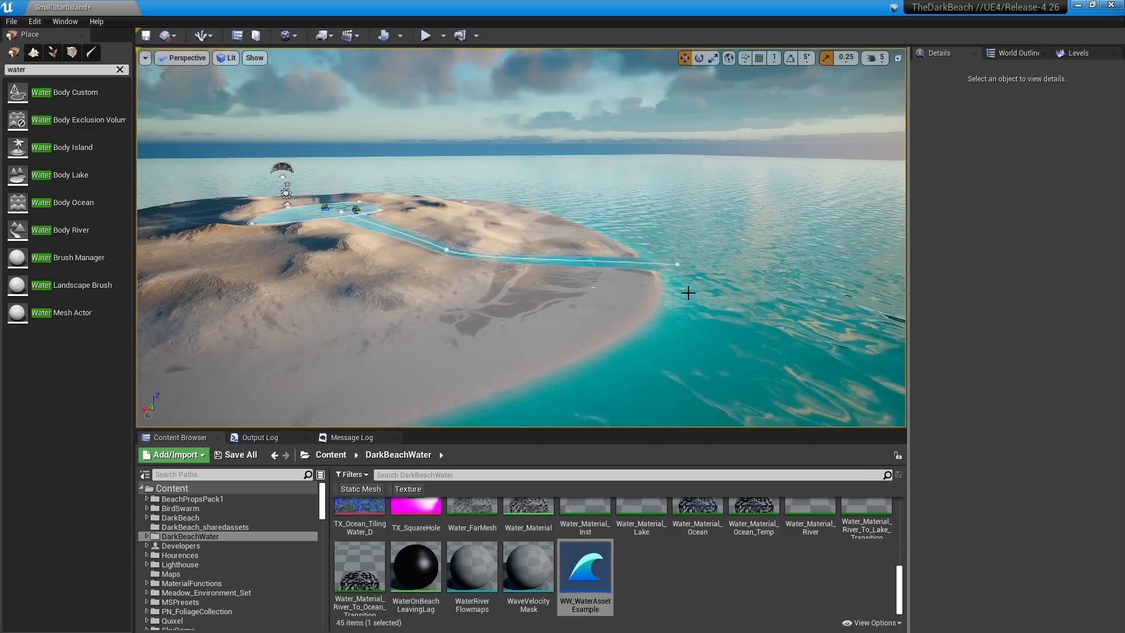
{"action": "right_click_drag", "start_coordinate": [734, 256], "coordinate": [706, 263]}
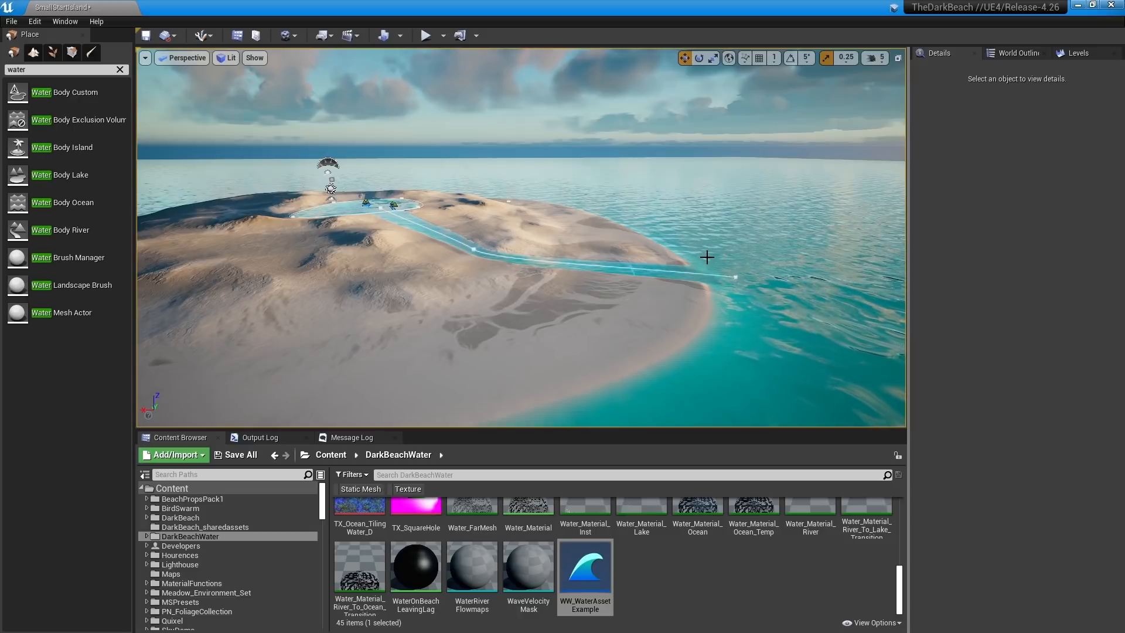
{"action": "right_click_drag", "start_coordinate": [702, 254], "coordinate": [867, 256]}
{"action": "key", "text": "w"}
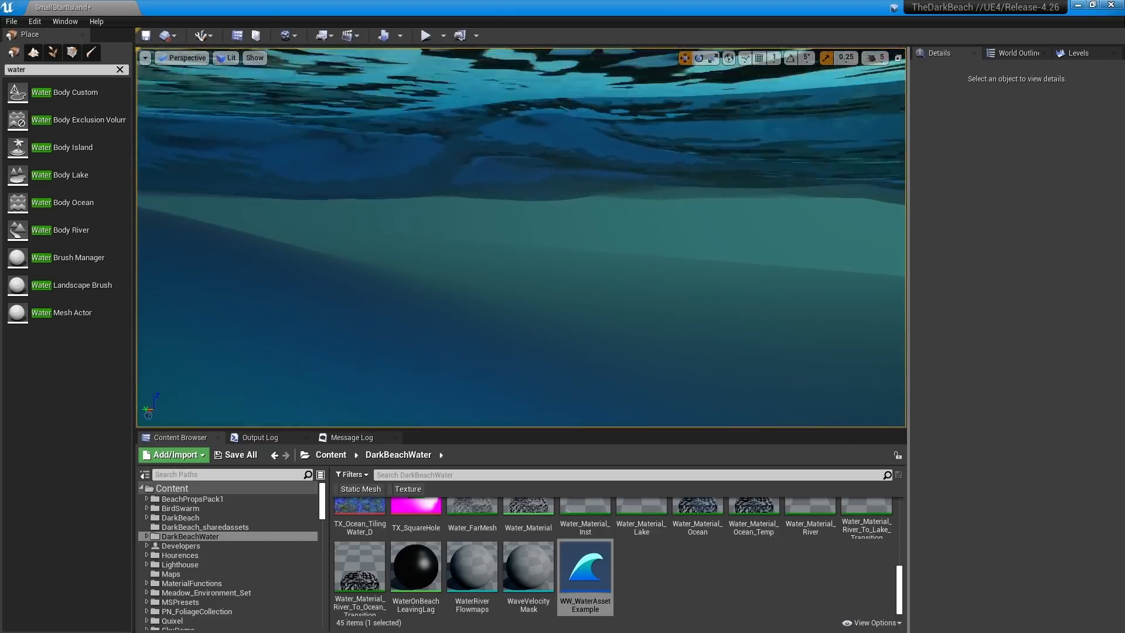
{"action": "left_click", "coordinate": [603, 143]}
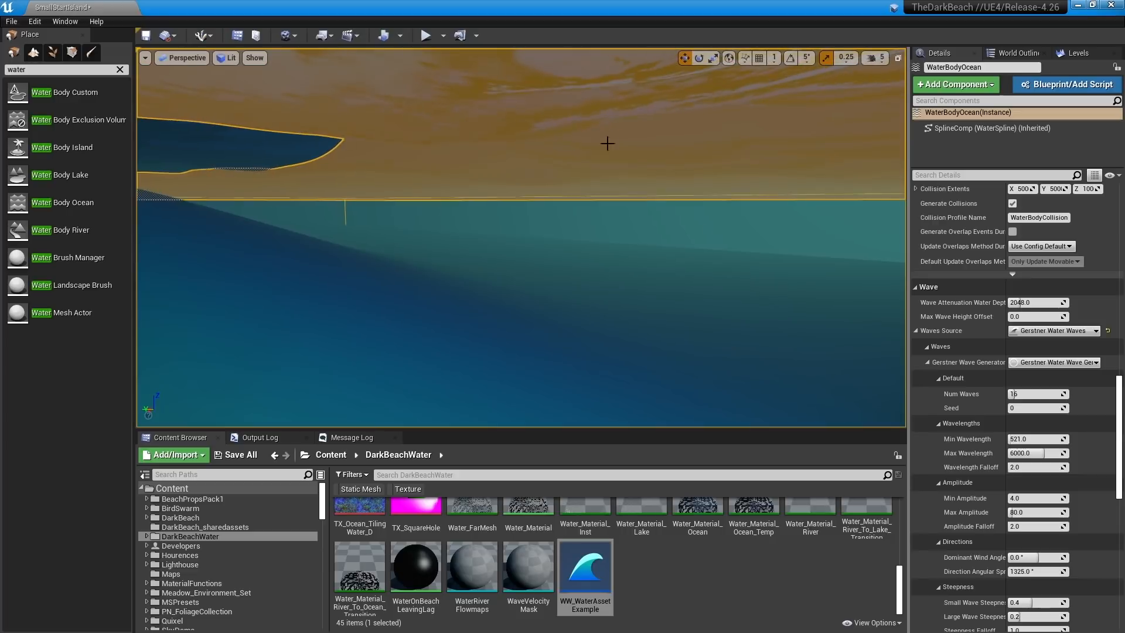
{"action": "scroll", "coordinate": [1024, 367], "scroll_direction": "down", "scroll_amount": 3}
{"action": "scroll", "coordinate": [996, 350], "scroll_direction": "down", "scroll_amount": 4}
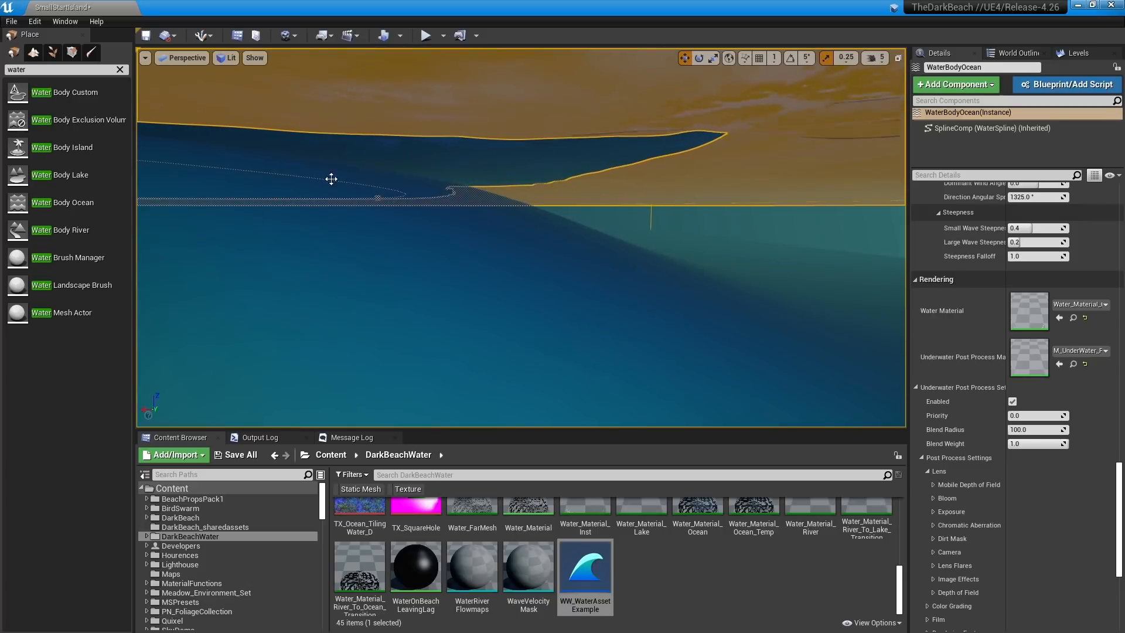
- Examine the underwater post process effect by moving the view across the ocean surface, with the ocean deselected for a clear view
{"action": "right_click_drag", "start_coordinate": [439, 219], "coordinate": [464, 219]}
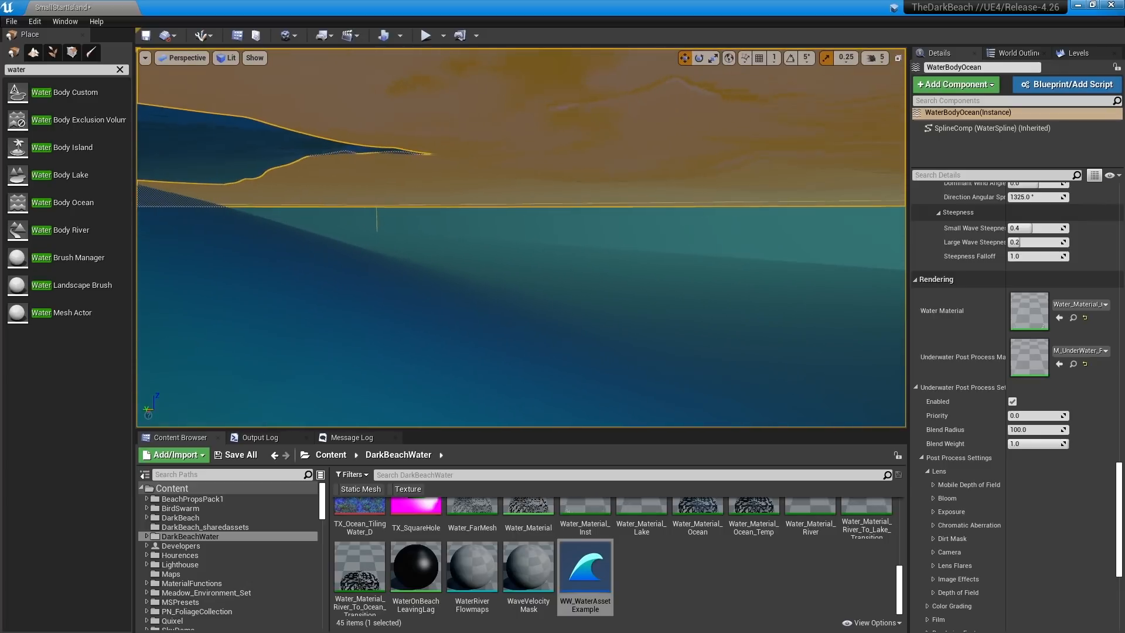
{"action": "key", "text": "e"}
{"action": "right_click_drag", "start_coordinate": [705, 286], "coordinate": [718, 286]}
{"action": "key", "text": "q"}
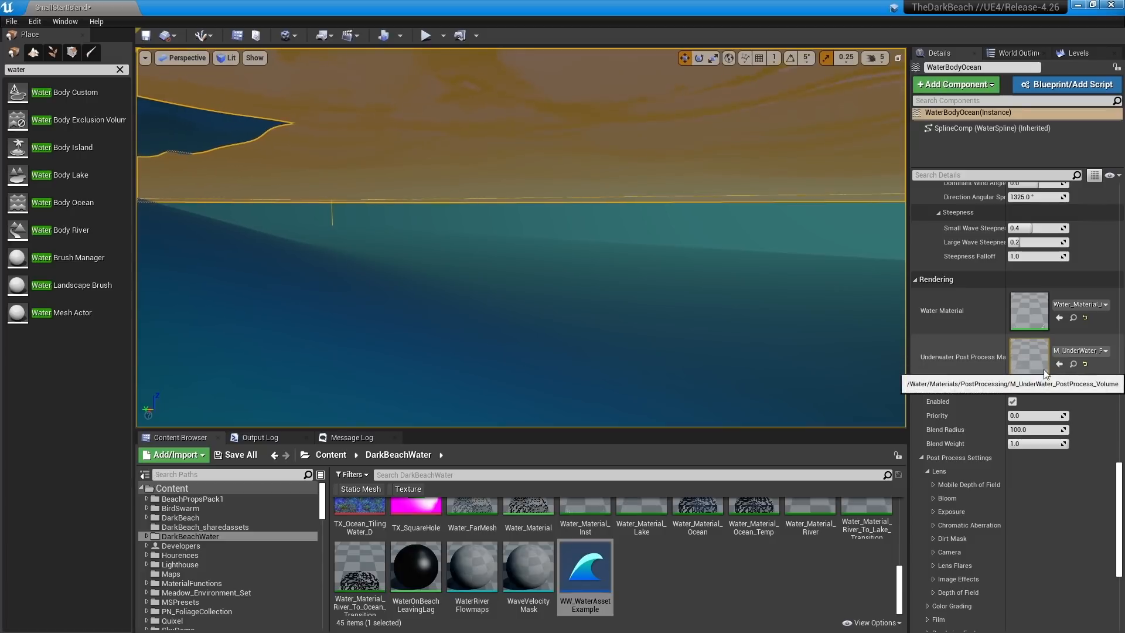
{"action": "right_click_drag", "start_coordinate": [733, 275], "coordinate": [678, 292]}
{"action": "key", "text": "e"}
{"action": "key", "text": "q"}
{"action": "key", "text": "Escape"}
{"action": "key", "text": "e"}
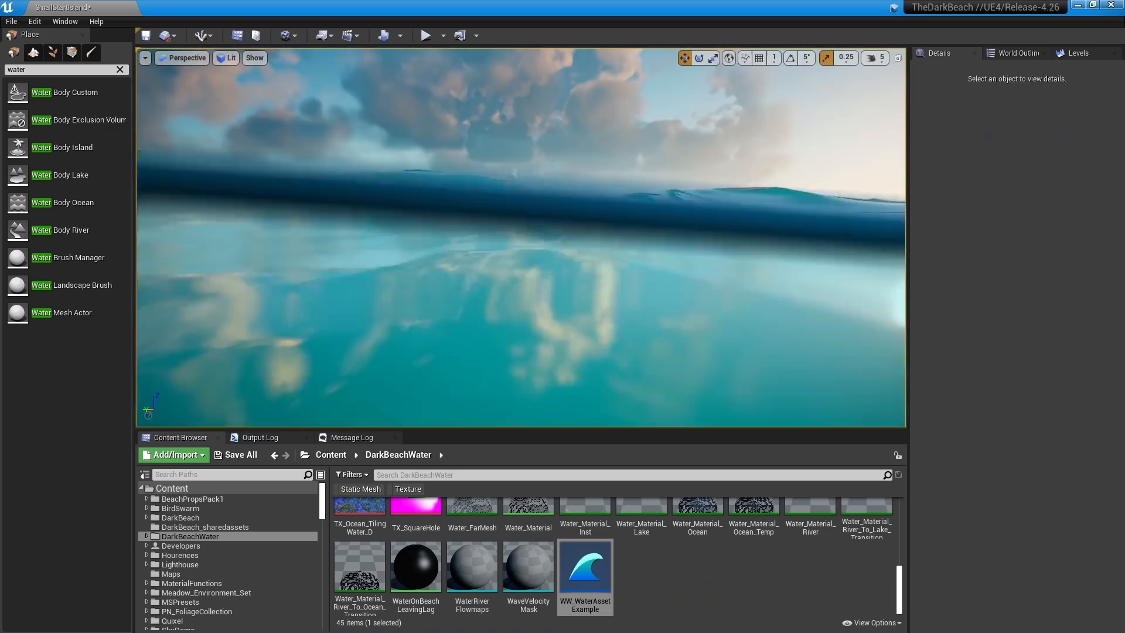
{"action": "key", "text": "q"}
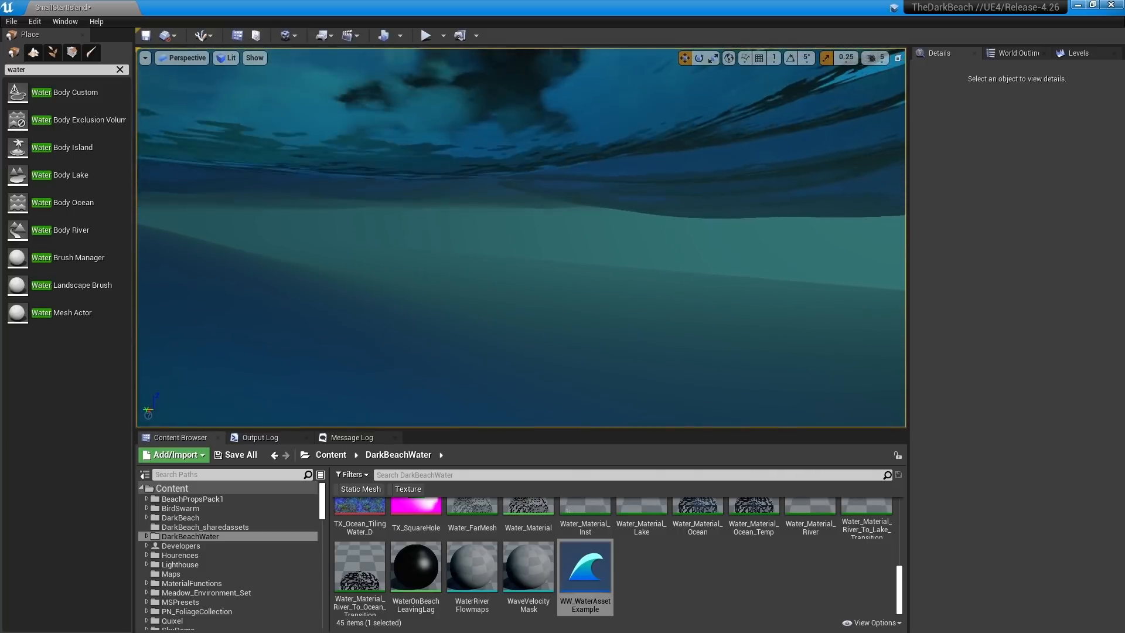
{"action": "right_click_drag", "start_coordinate": [680, 287], "coordinate": [680, 287]}
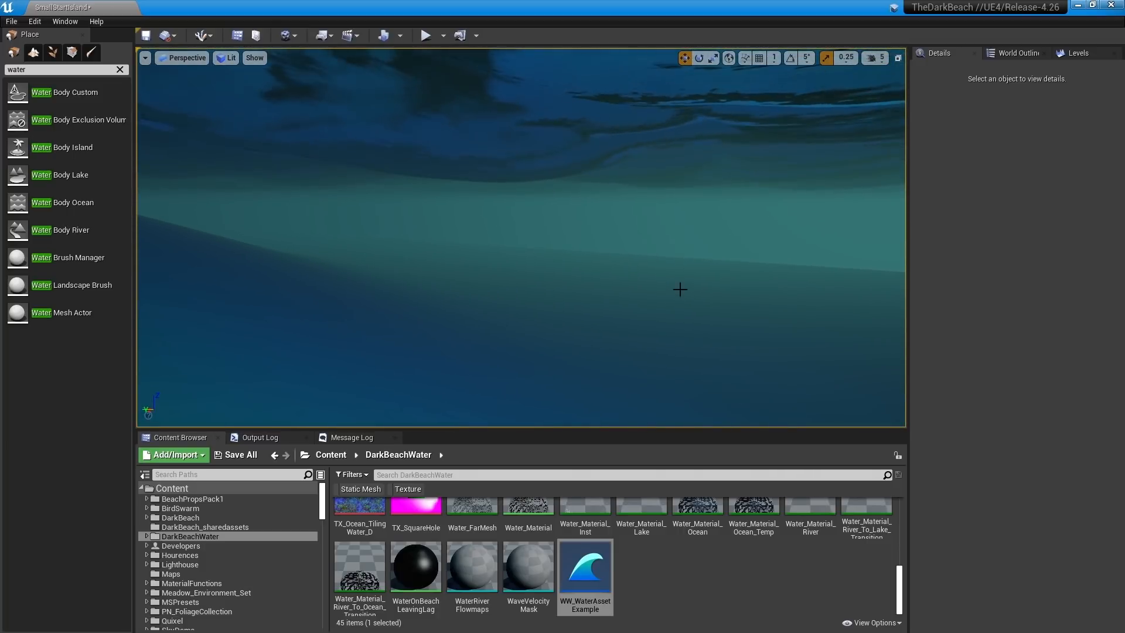
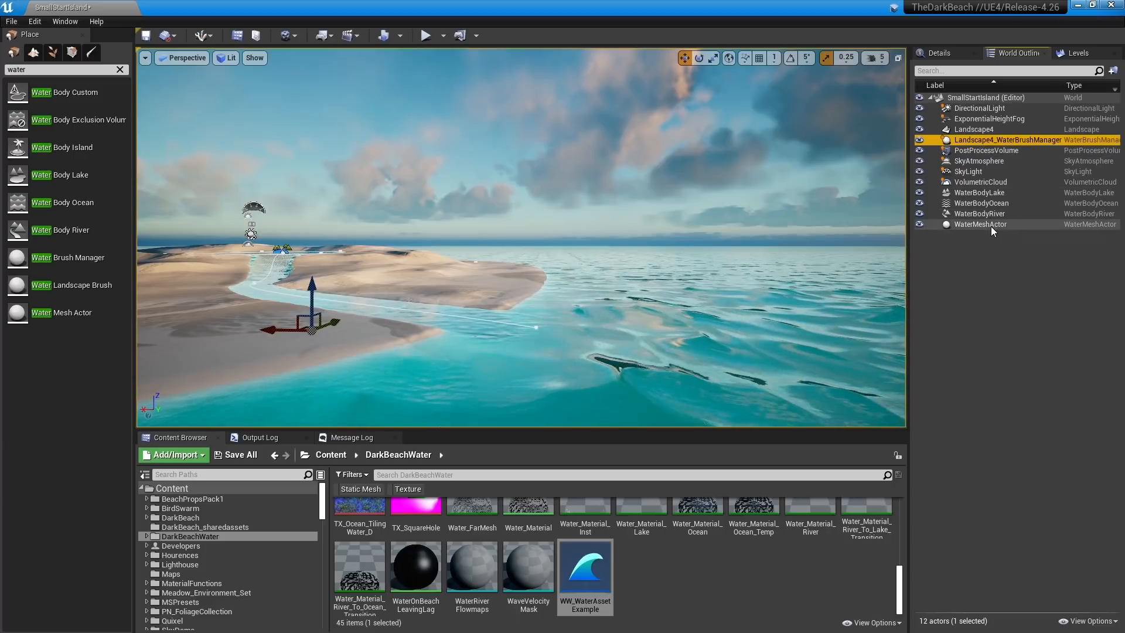
- Review the Landscape4_WaterBrushManager's materials, debug options and render targets against an overhead view of the island
{"action": "left_click", "coordinate": [983, 226]}
{"action": "left_click", "coordinate": [994, 141]}
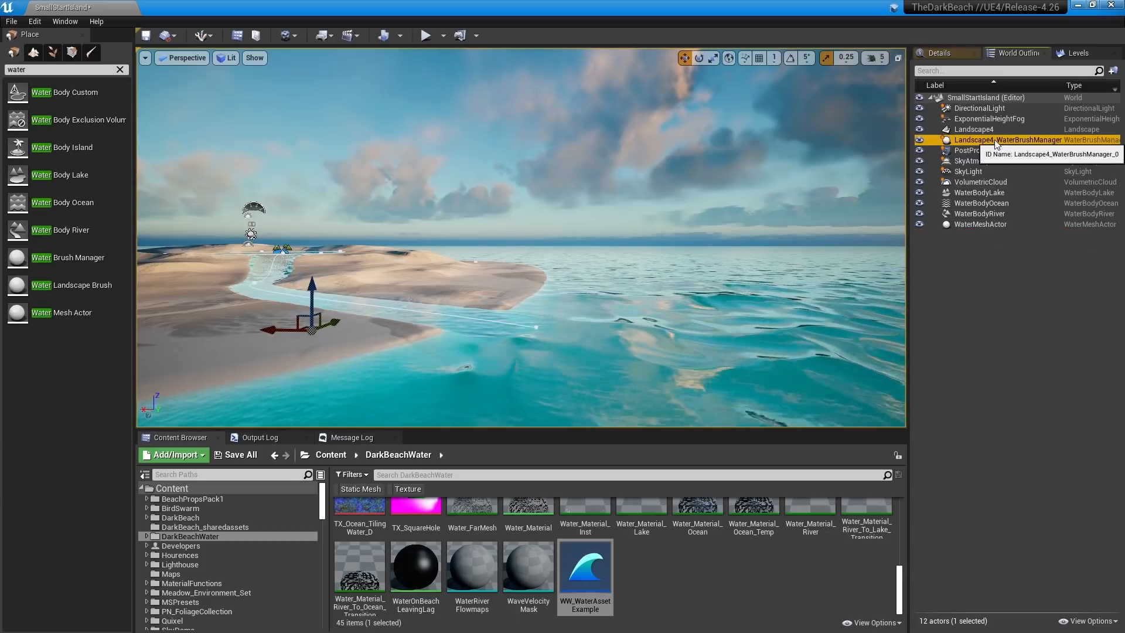
{"action": "left_click", "coordinate": [940, 53]}
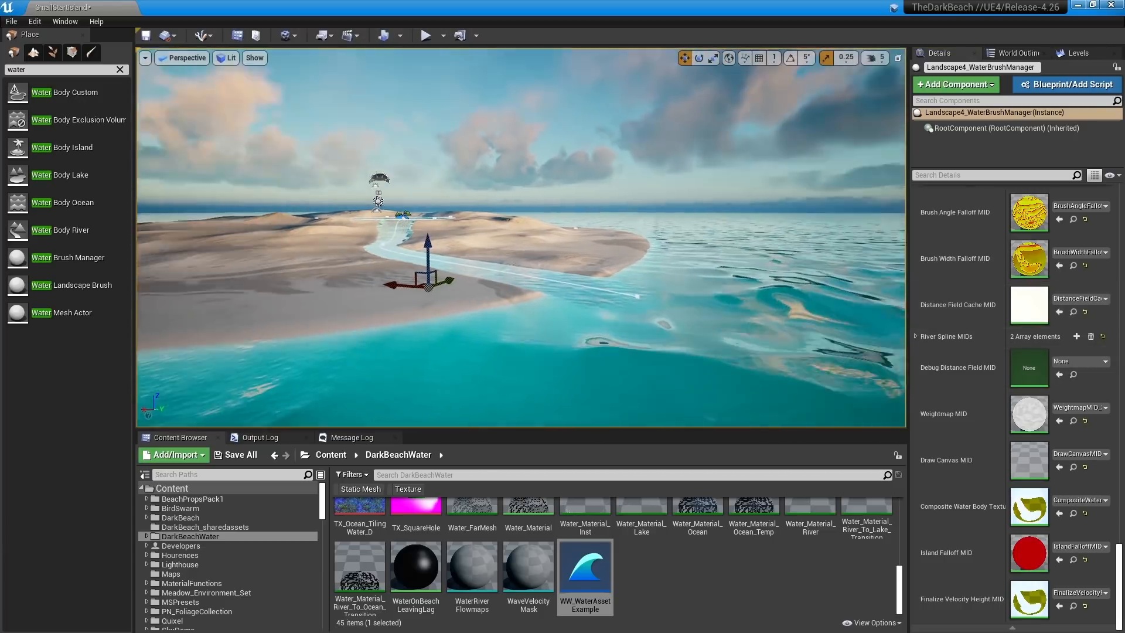
{"action": "key", "text": "w"}
{"action": "right_click_drag", "start_coordinate": [521, 237], "coordinate": [522, 351]}
{"action": "key", "text": "s"}
{"action": "right_click_drag", "start_coordinate": [703, 260], "coordinate": [683, 260]}
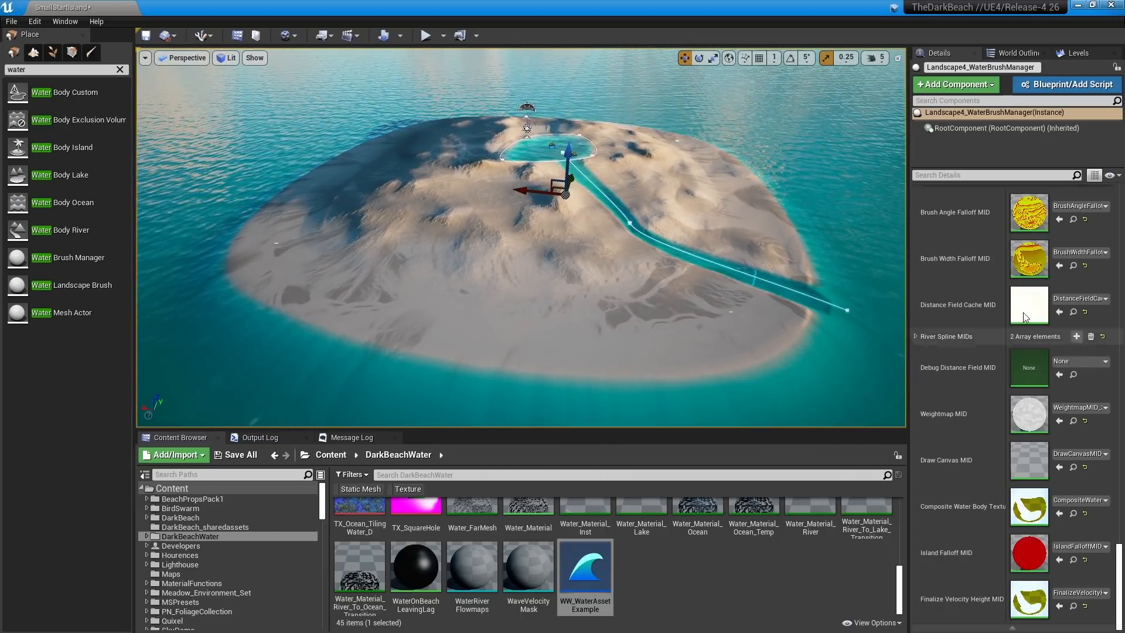
{"action": "scroll", "coordinate": [990, 398], "scroll_direction": "up", "scroll_amount": 10}
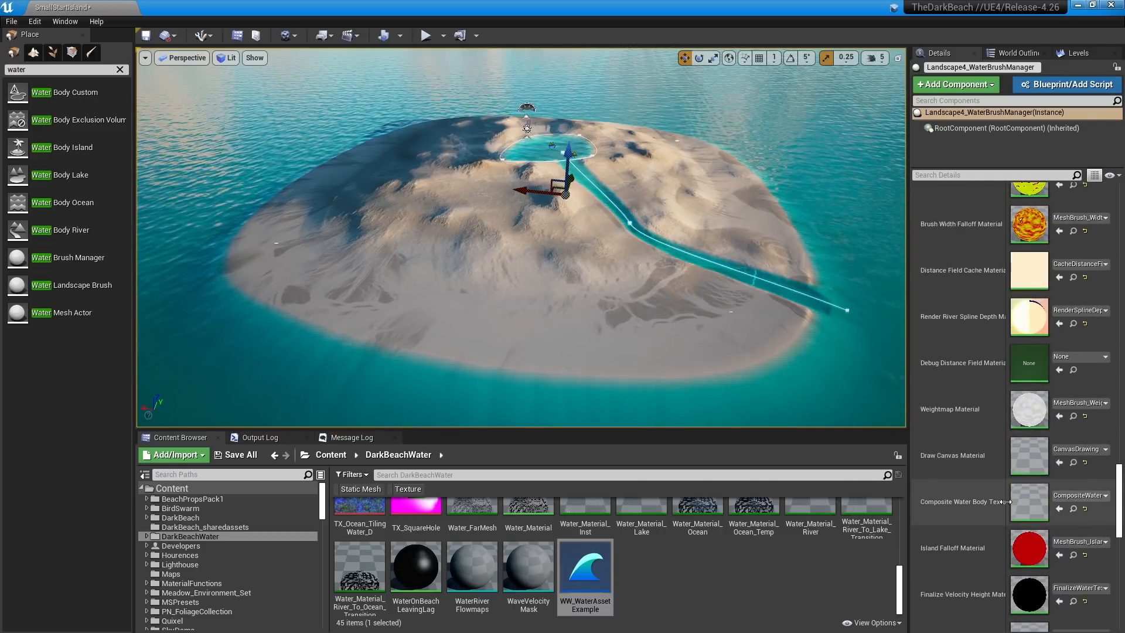
{"action": "scroll", "coordinate": [998, 508], "scroll_direction": "up", "scroll_amount": 15}
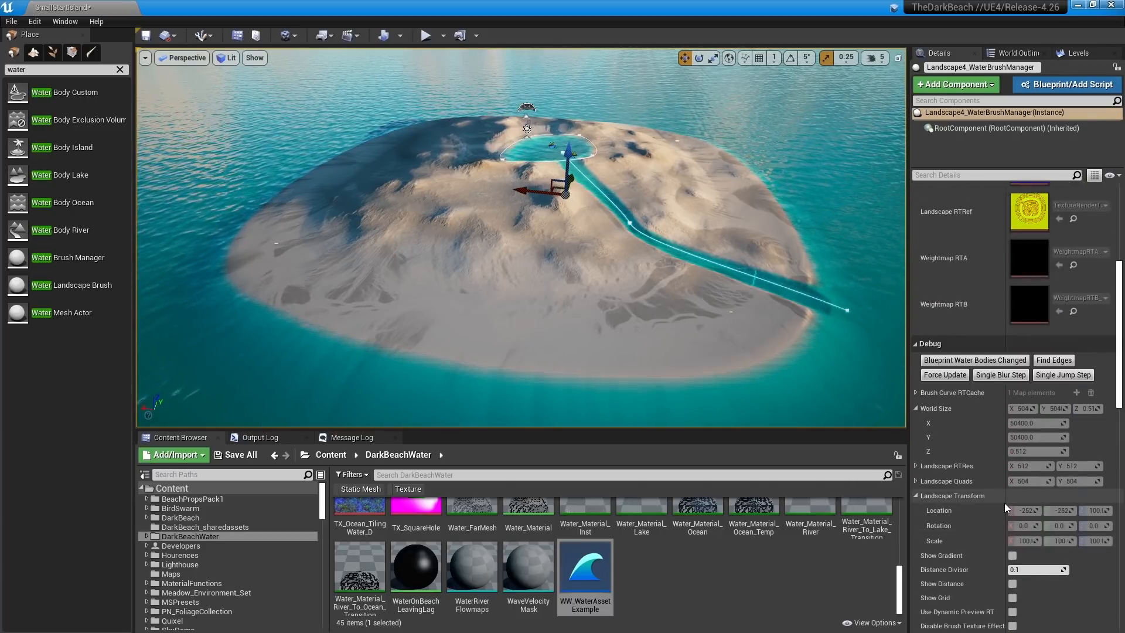
{"action": "scroll", "coordinate": [1019, 469], "scroll_direction": "up", "scroll_amount": 10}
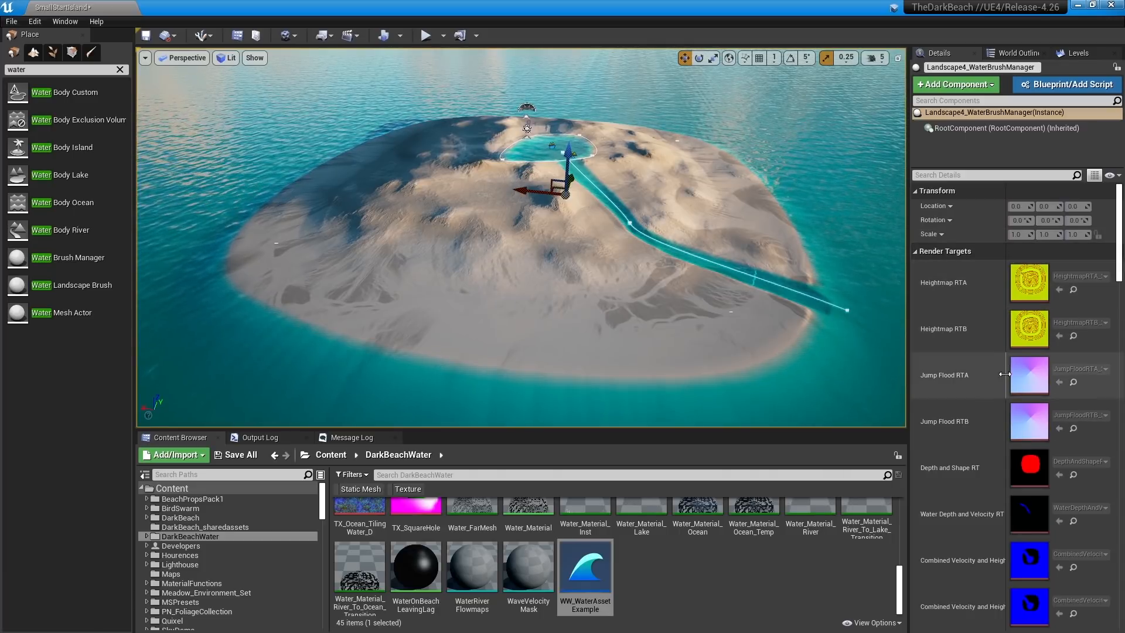
{"action": "scroll", "coordinate": [1038, 275], "scroll_direction": "down", "scroll_amount": 5}
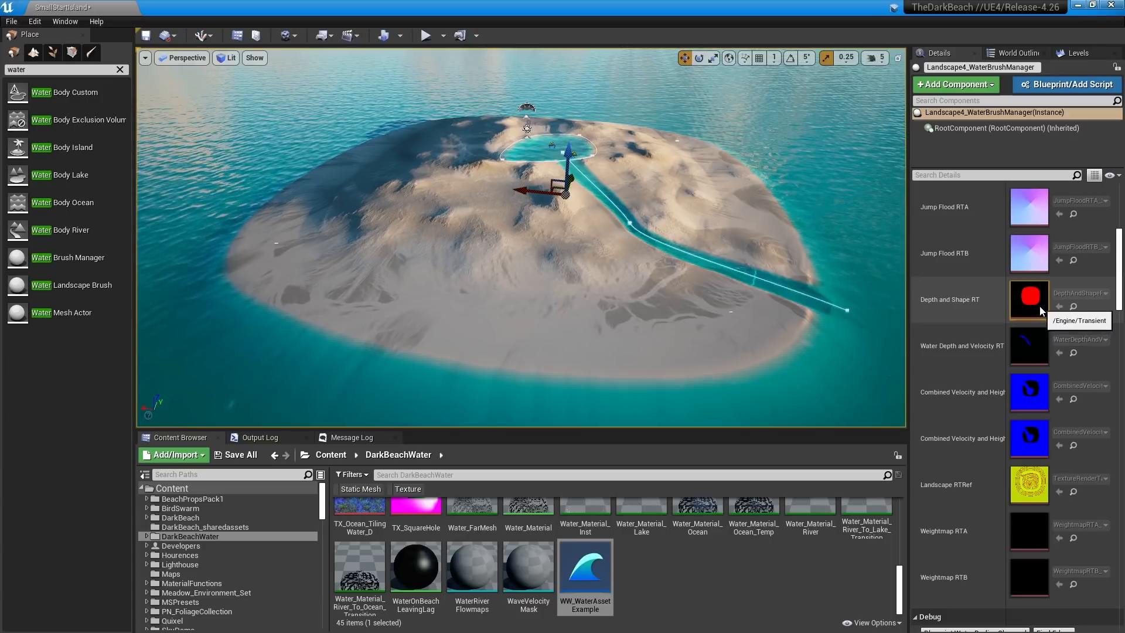
- Select the WaterMeshActor, the WaterBodyOcean and the Landscape4_WaterBrushManager in turn to compare what each one covers
{"action": "left_click", "coordinate": [1013, 54]}
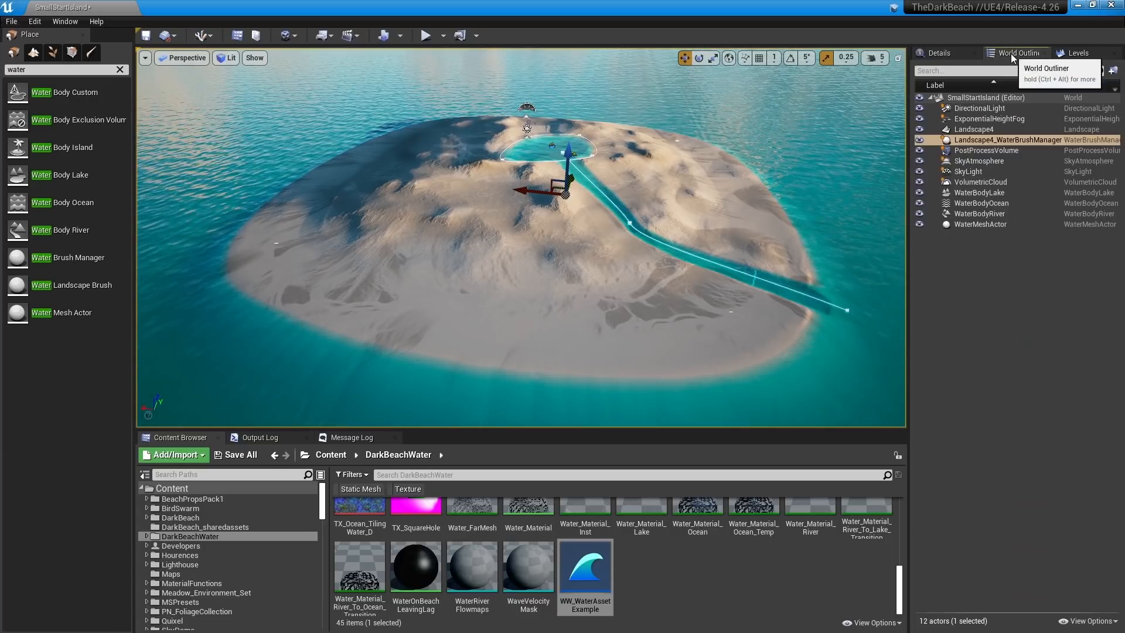
{"action": "left_click", "coordinate": [978, 225]}
{"action": "right_click_drag", "start_coordinate": [821, 234], "coordinate": [890, 208]}
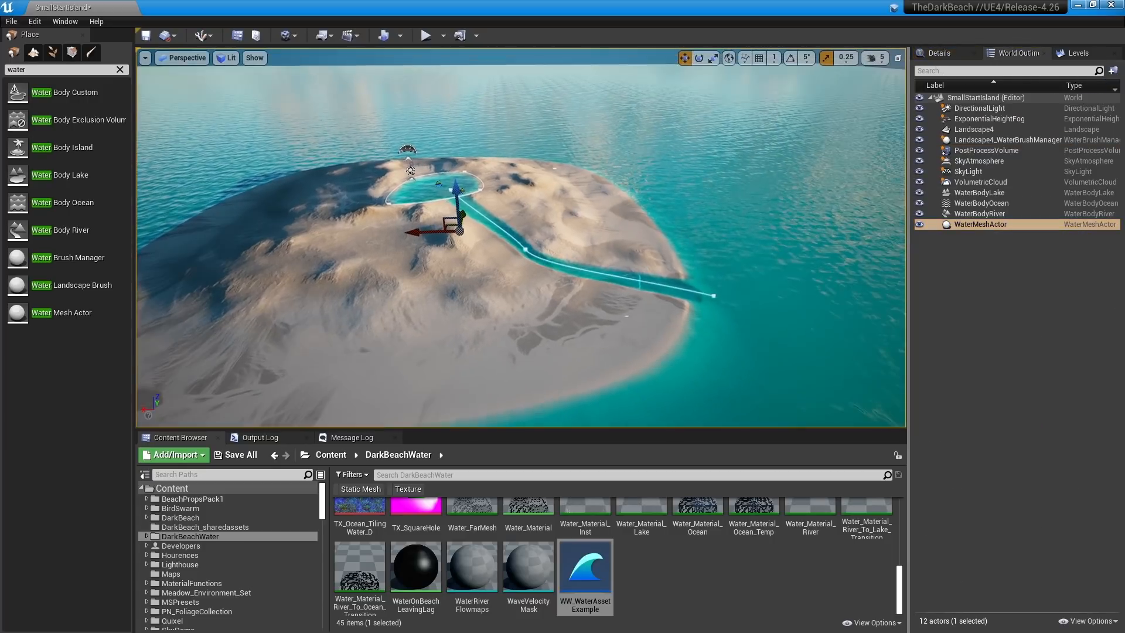
{"action": "left_click", "coordinate": [997, 203]}
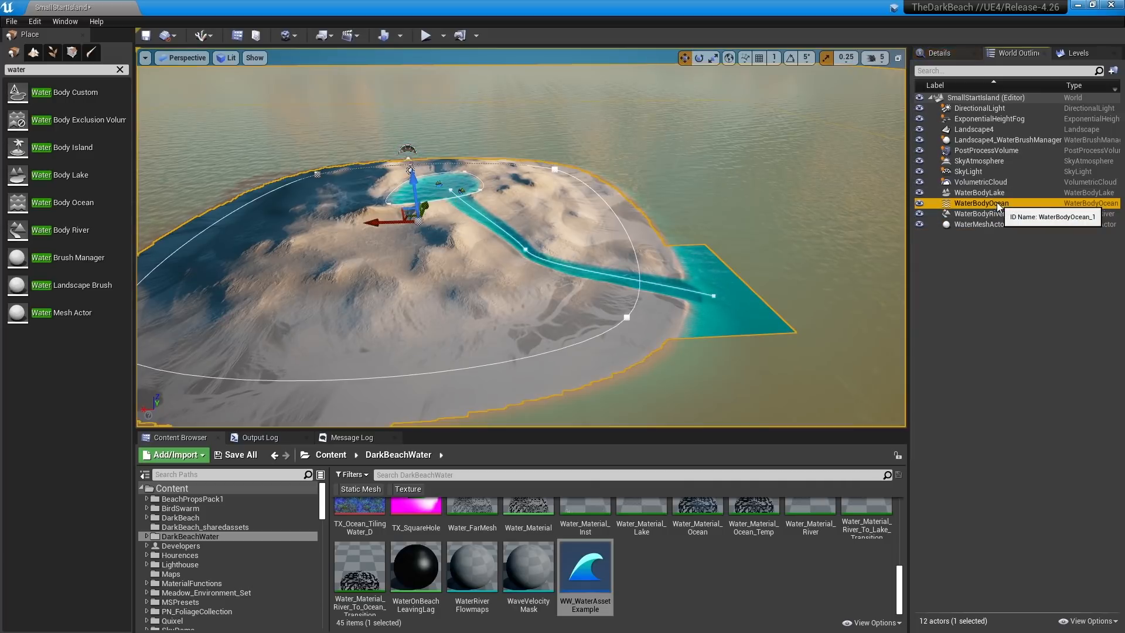
{"action": "left_click", "coordinate": [1010, 141]}
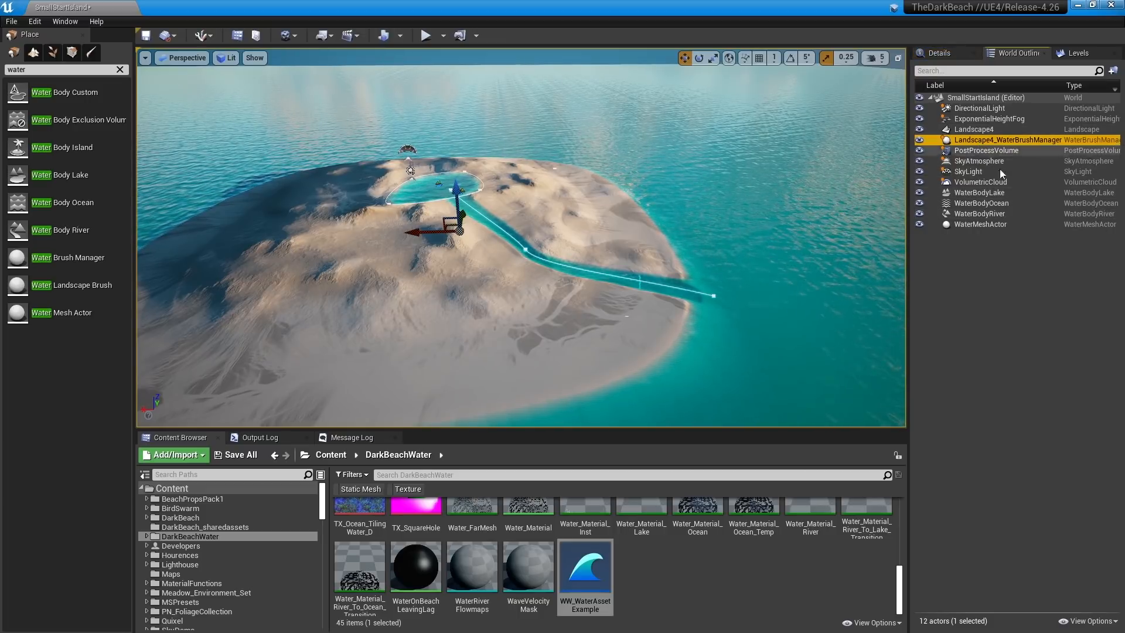
- Select the WaterMeshActor, focus the view on it and examine the water surface around the river mouth
{"action": "left_click", "coordinate": [996, 225]}
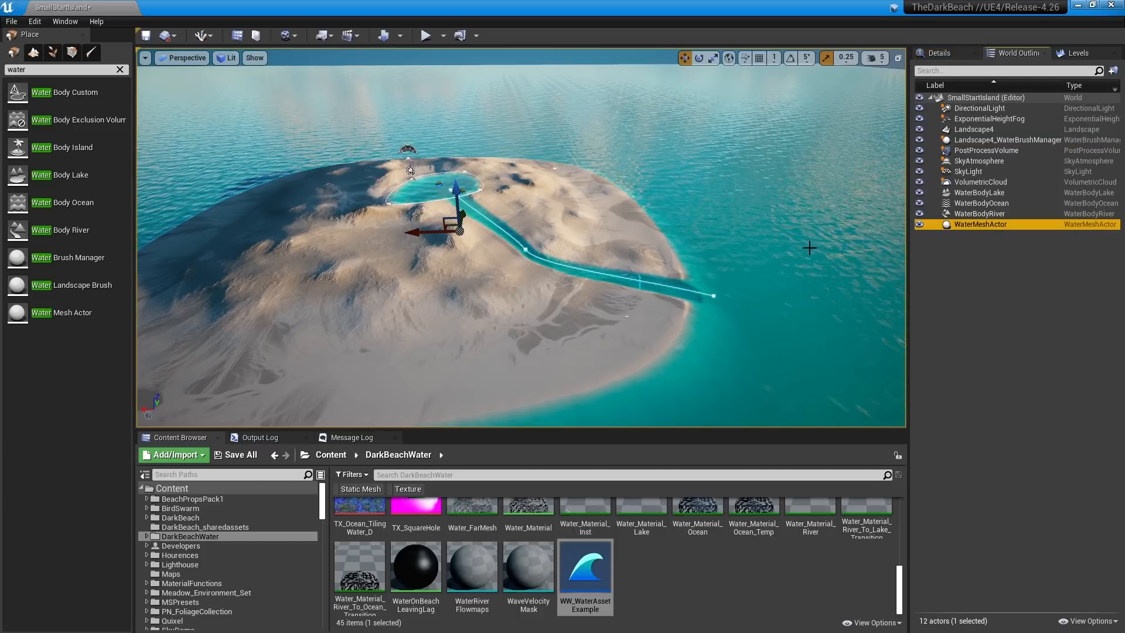
{"action": "mouse_move", "coordinate": [810, 248]}
{"action": "right_mouse_down"}
{"action": "mouse_move", "coordinate": [801, 253]}
{"action": "mouse_move", "coordinate": [822, 255]}
{"action": "right_mouse_up"}
{"action": "double_click", "coordinate": [975, 224]}
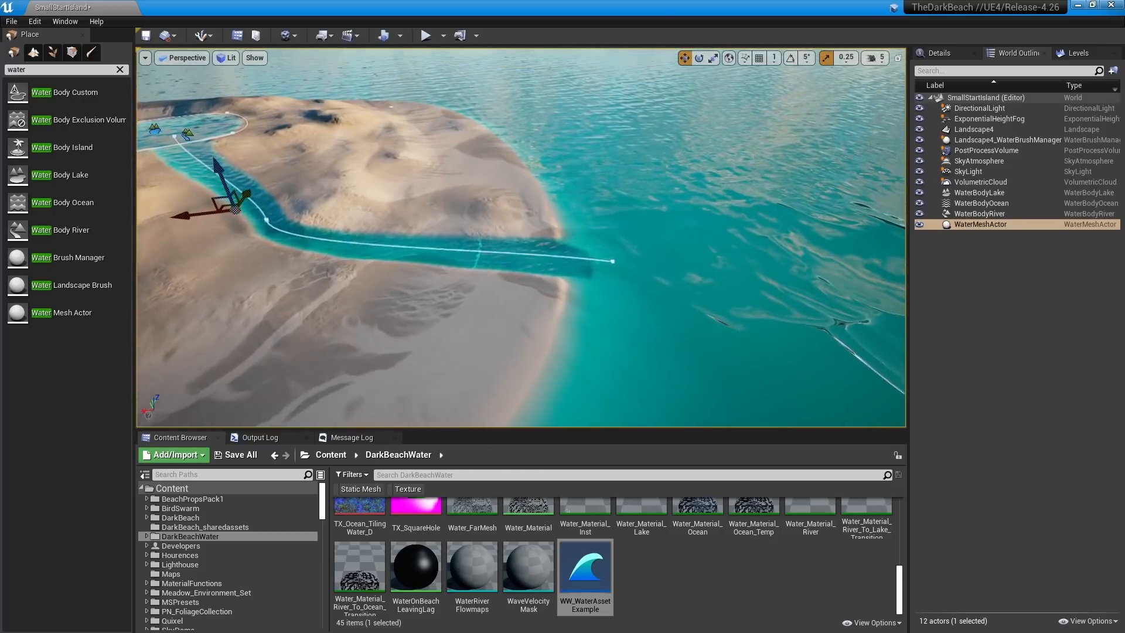
{"action": "right_click_drag", "start_coordinate": [521, 237], "coordinate": [478, 214]}
{"action": "right_click_drag", "start_coordinate": [838, 223], "coordinate": [793, 259]}
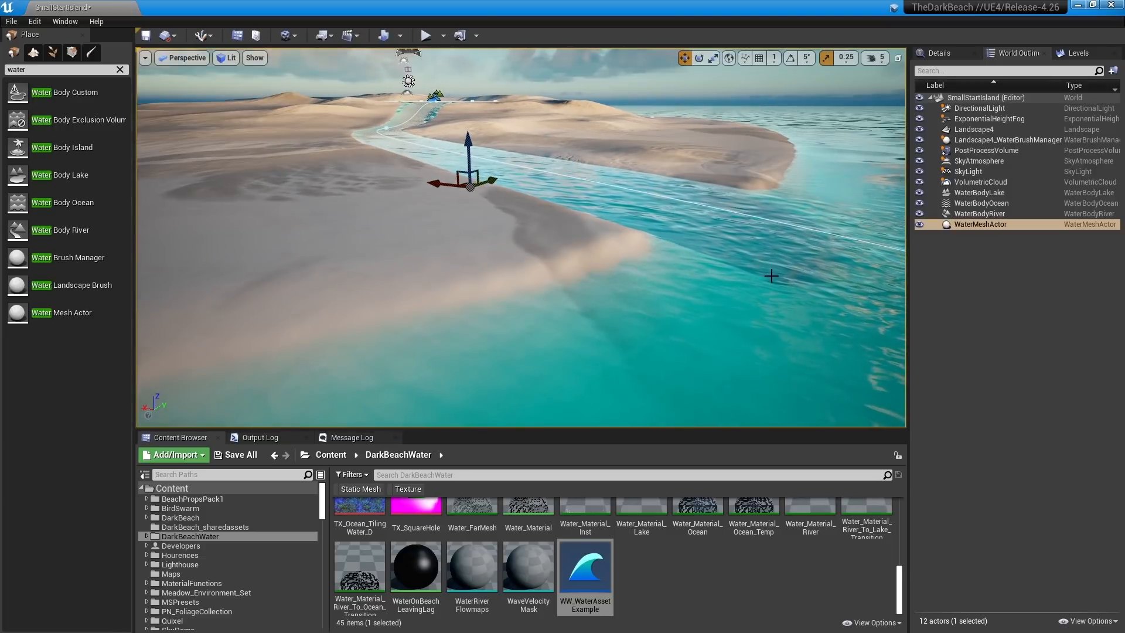
- Switch the viewport to Brush Wireframe and examine the water mesh density across the river, lake, island edge and ocean
{"action": "left_click", "coordinate": [232, 60]}
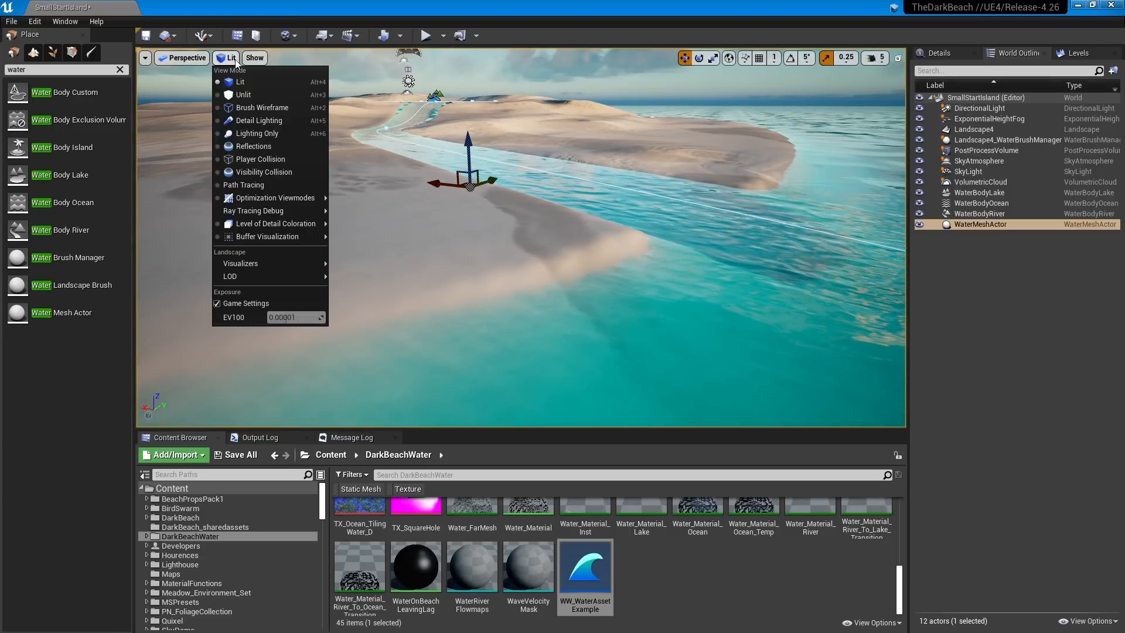
{"action": "left_click", "coordinate": [251, 109]}
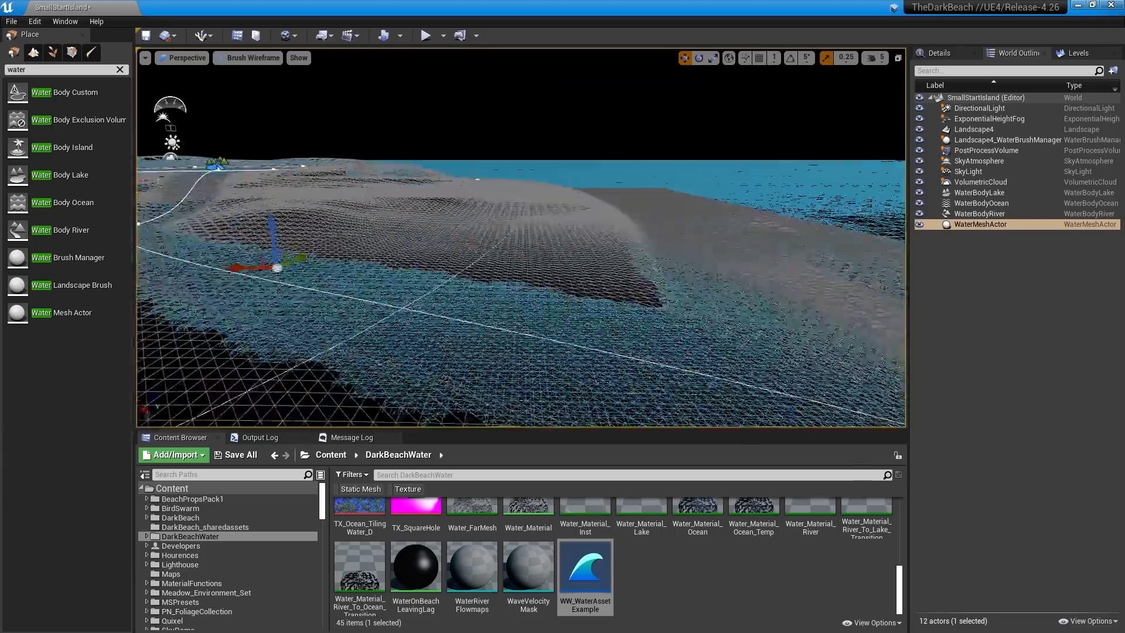
{"action": "right_click_drag", "start_coordinate": [521, 237], "coordinate": [410, 348]}
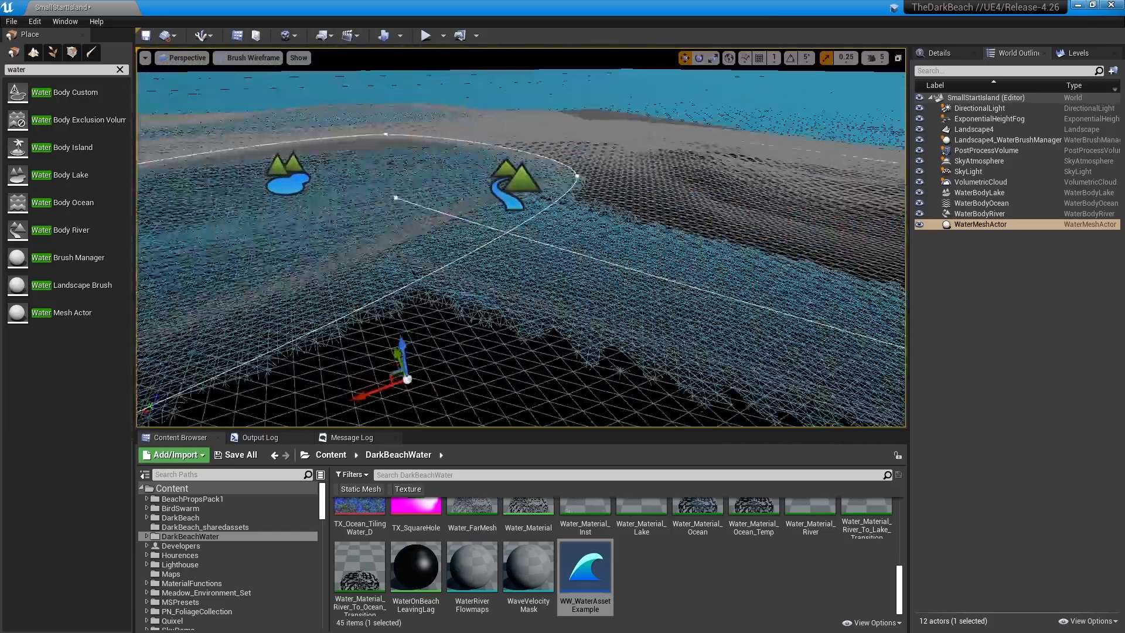
{"action": "key", "text": "s"}
{"action": "right_click_drag", "start_coordinate": [521, 237], "coordinate": [703, 237]}
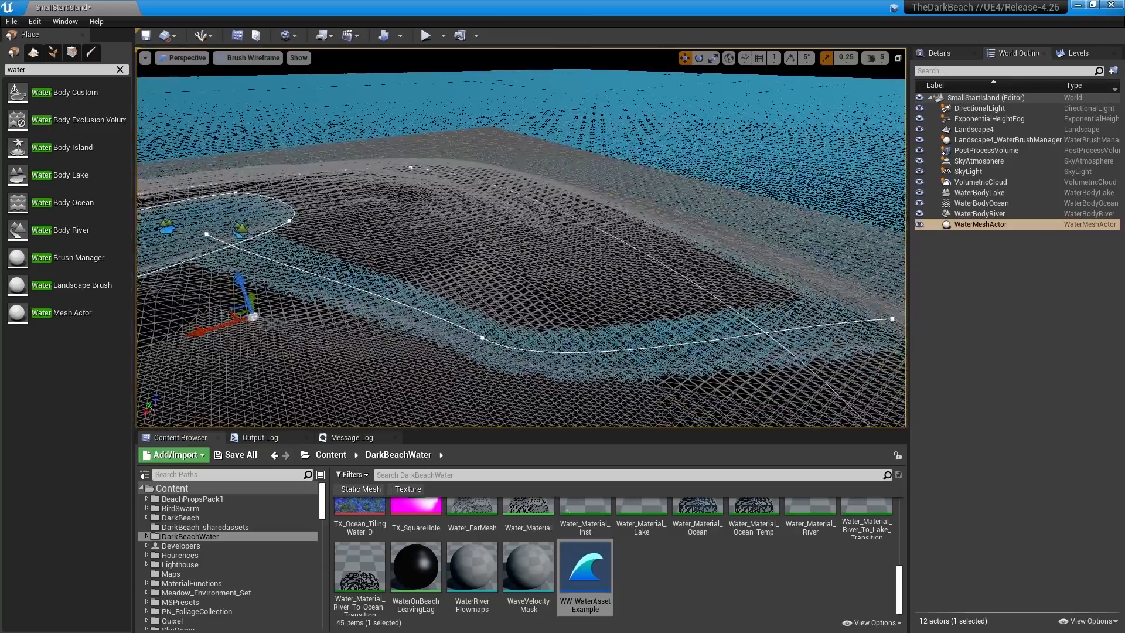
{"action": "right_click_drag", "start_coordinate": [608, 180], "coordinate": [688, 122]}
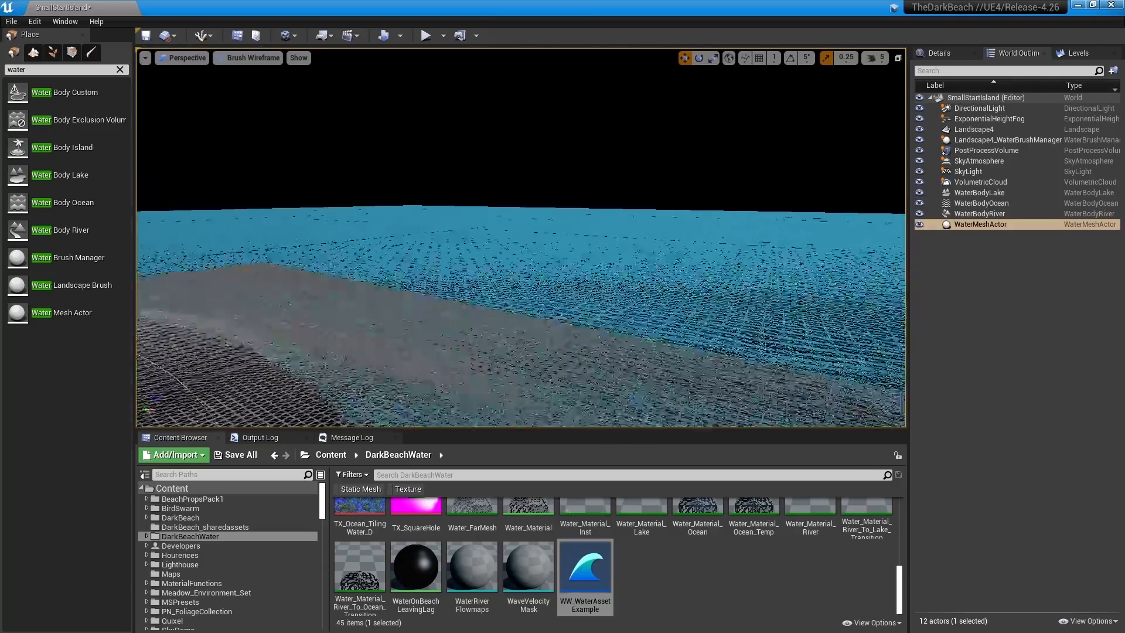
{"action": "key", "text": "w"}
{"action": "right_click_drag", "start_coordinate": [521, 237], "coordinate": [504, 322]}
{"action": "right_click_drag", "start_coordinate": [685, 147], "coordinate": [590, 171]}
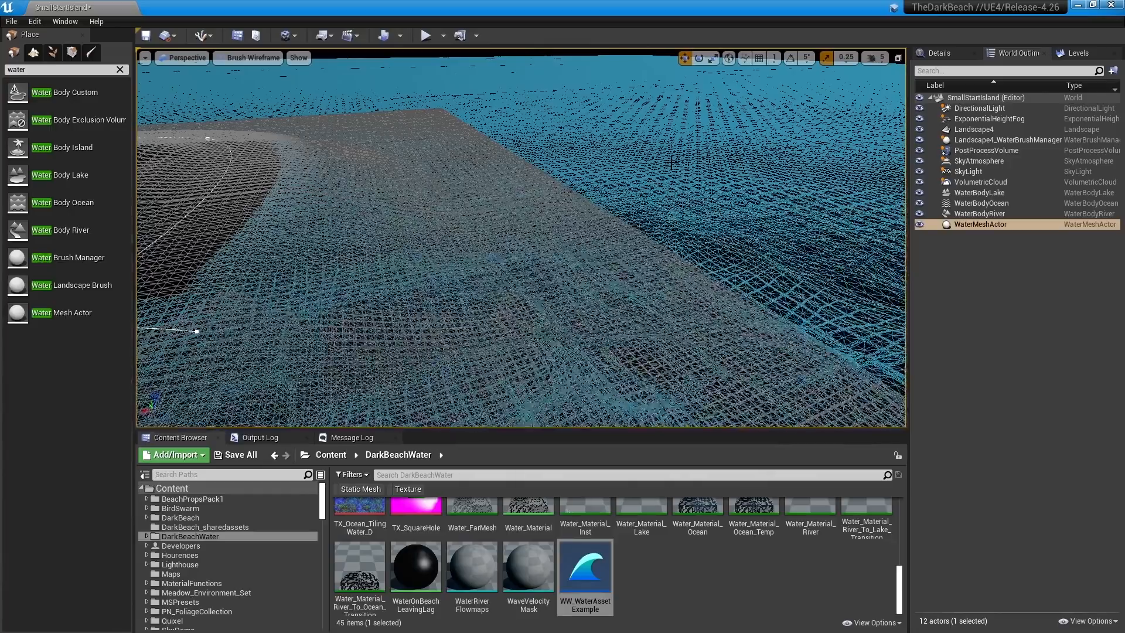
{"action": "left_click", "coordinate": [641, 158]}
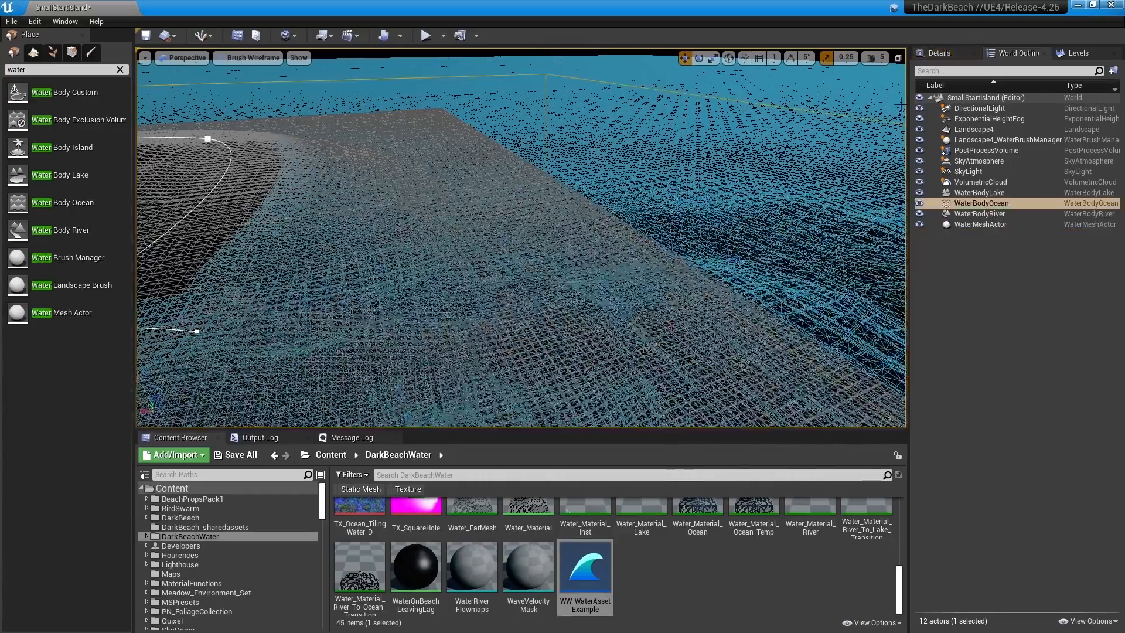
{"action": "left_click", "coordinate": [935, 53]}
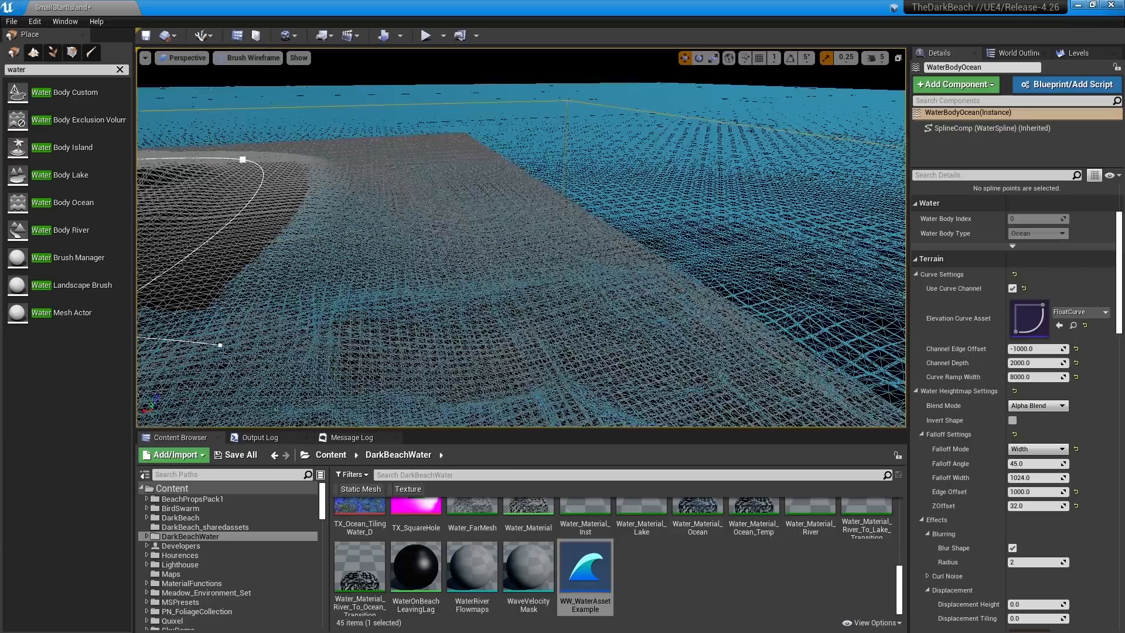
{"action": "left_click", "coordinate": [1022, 52]}
- Select the WaterMeshActor and review its mesh, far distance, physics, collision and rendering settings
{"action": "left_click", "coordinate": [976, 227]}
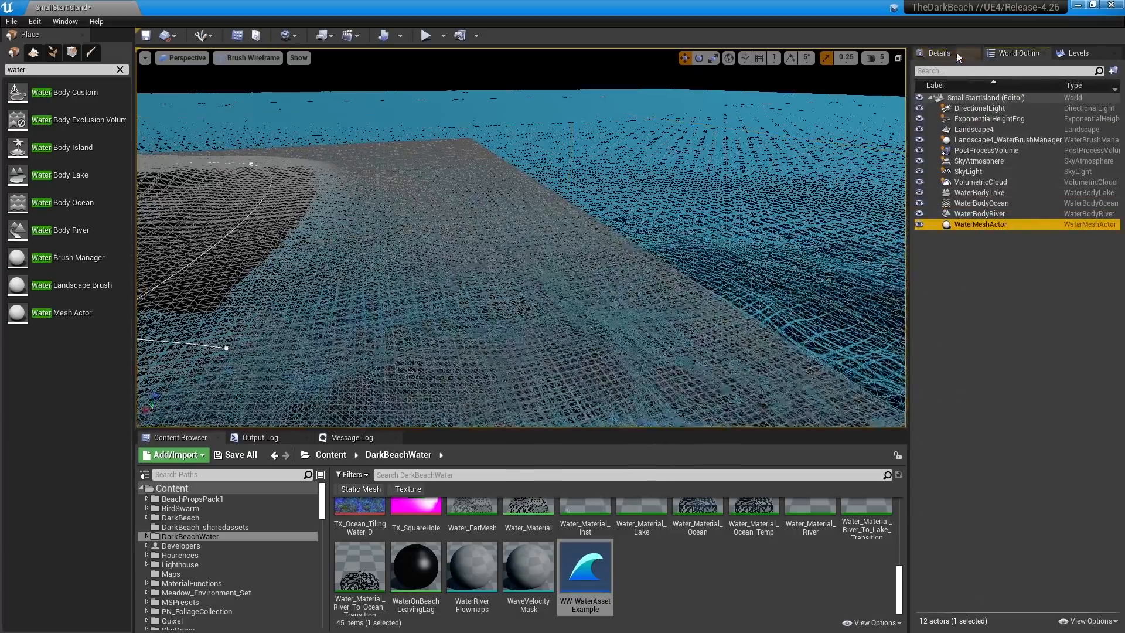
{"action": "left_click", "coordinate": [937, 52]}
{"action": "scroll", "coordinate": [966, 350], "scroll_direction": "up", "scroll_amount": 3}
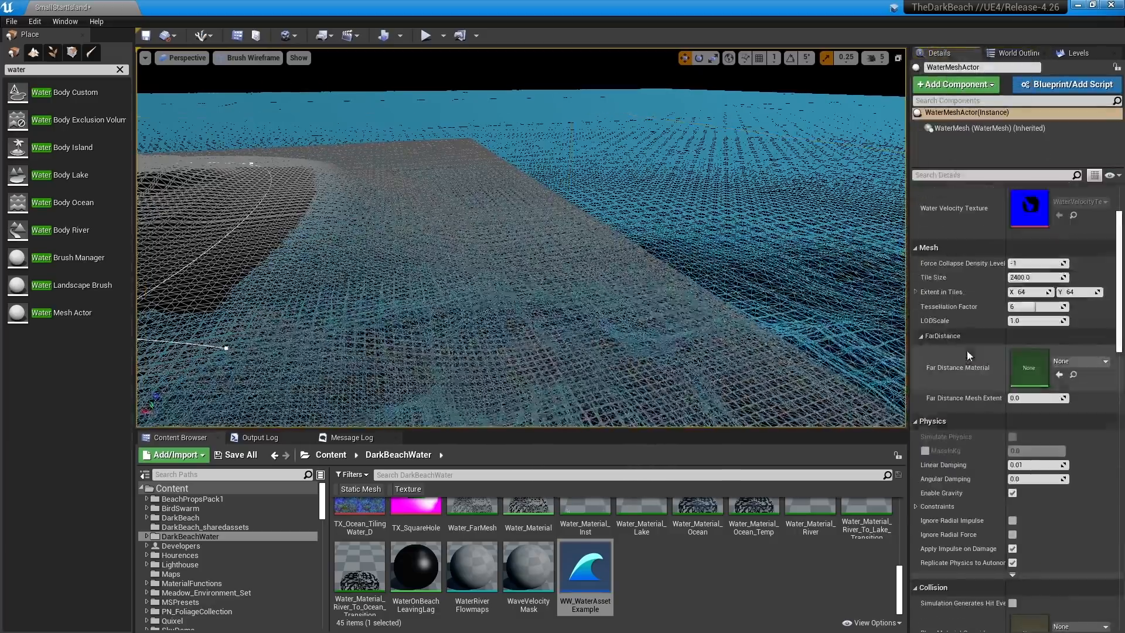
{"action": "scroll", "coordinate": [966, 381], "scroll_direction": "down", "scroll_amount": 4}
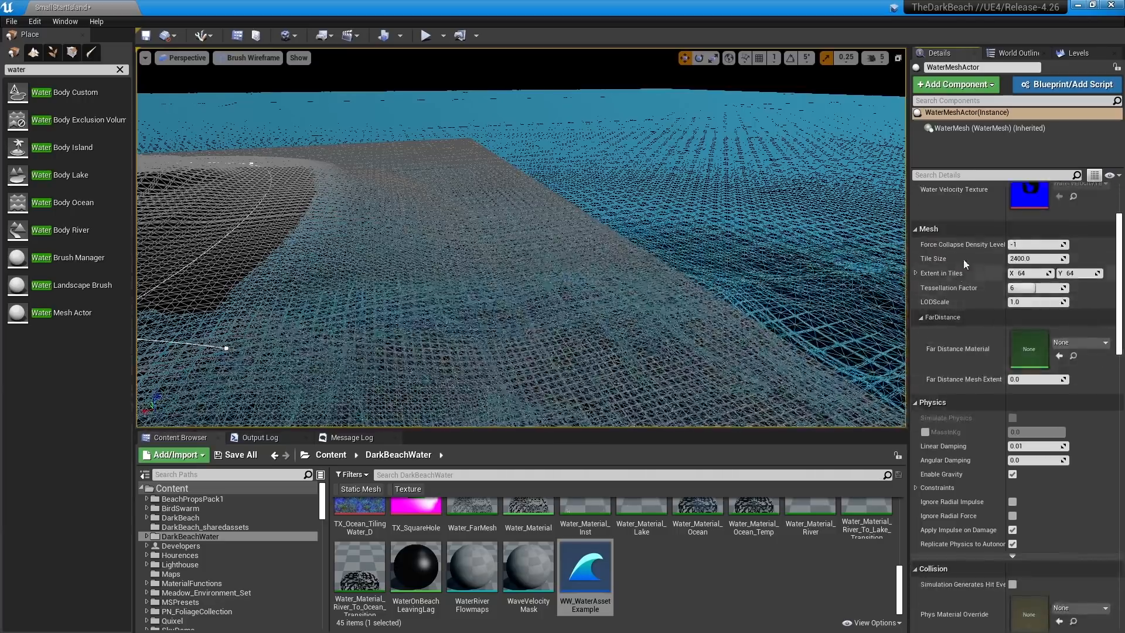
{"action": "scroll", "coordinate": [956, 310], "scroll_direction": "down", "scroll_amount": 5}
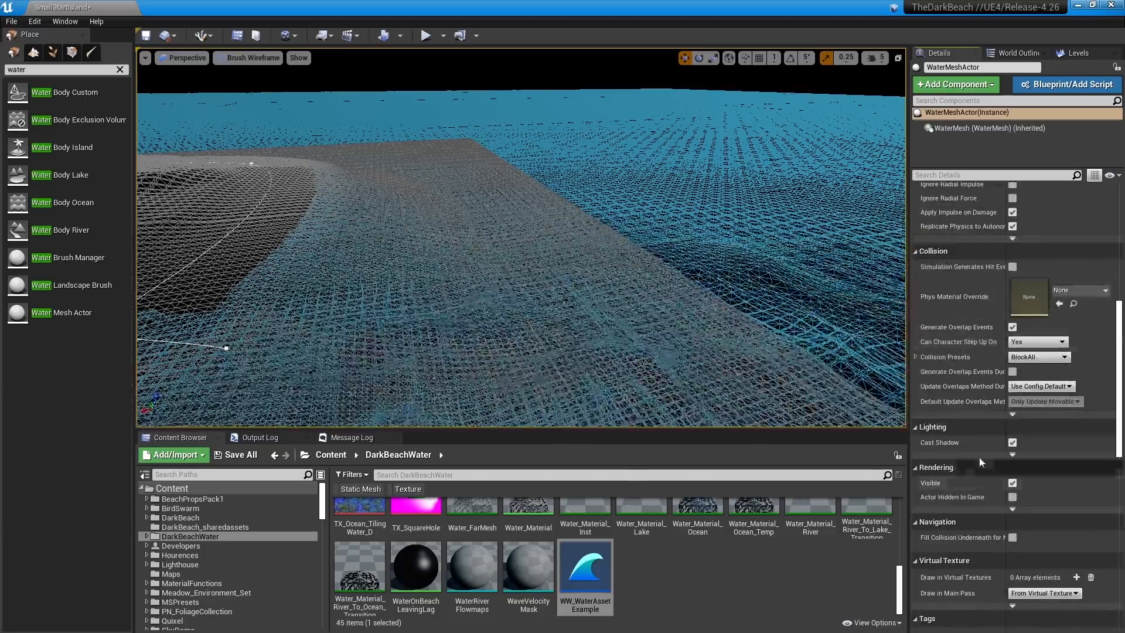
{"action": "scroll", "coordinate": [981, 437], "scroll_direction": "up", "scroll_amount": 5}
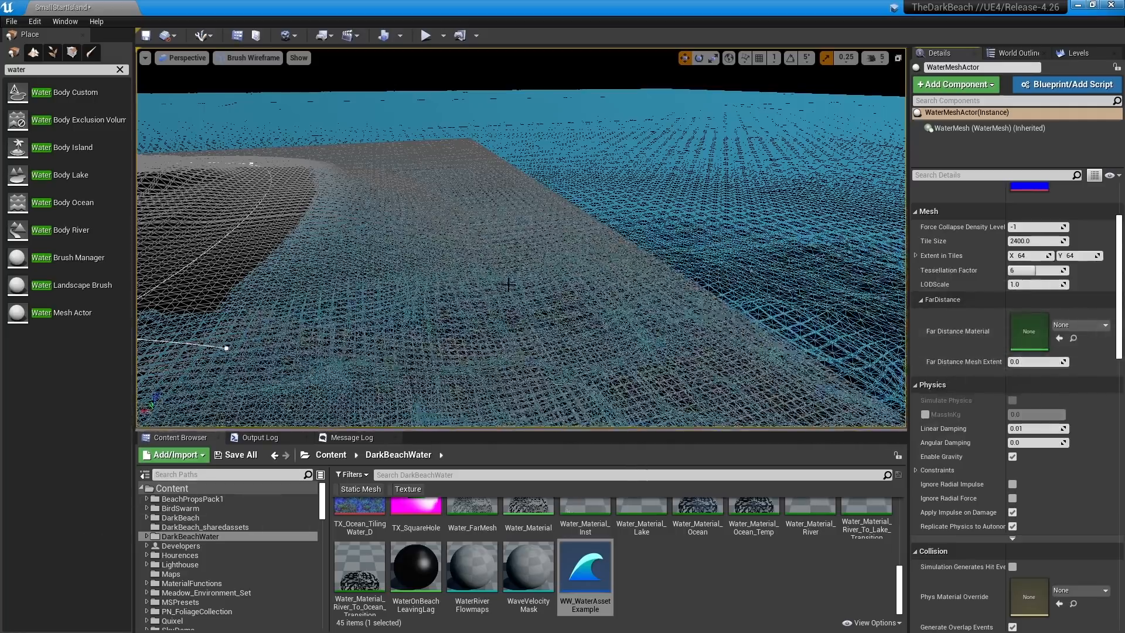
- Run the console command r.Water.WaterMesh.ShowTileBounds to display the water mesh tile bounds over the wireframe
{"action": "key", "text": "alt+Tab"}
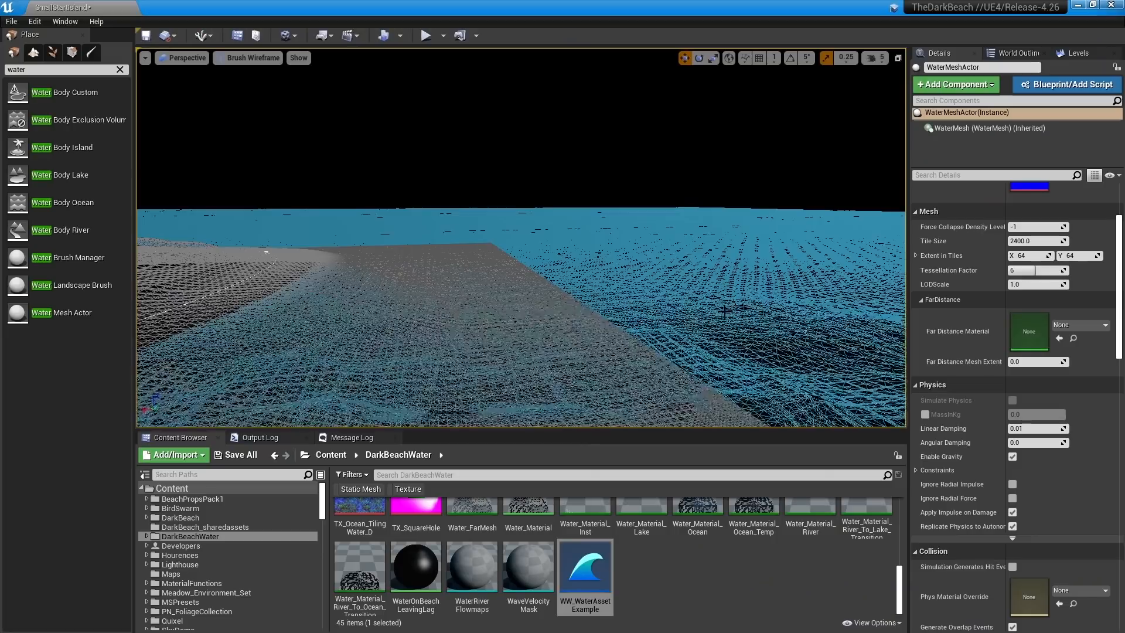
{"action": "key", "text": "grave"}
{"action": "type", "text": "r.Water.WaterMesh.ShowTileBounds"}
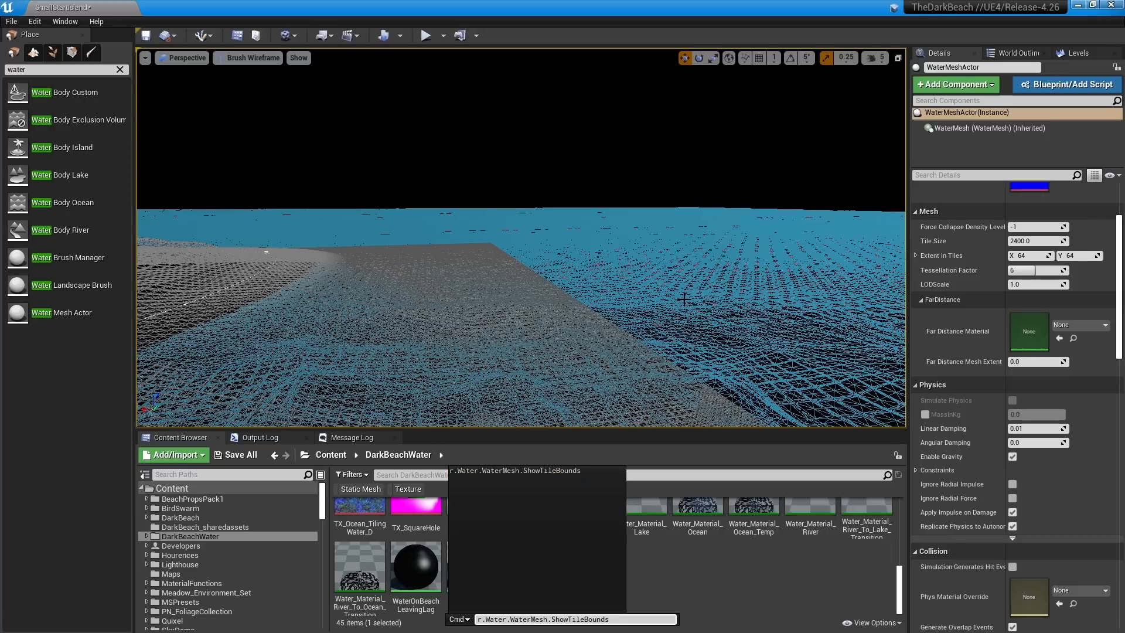
{"action": "key", "text": "Return"}
{"action": "key", "text": "Return"}
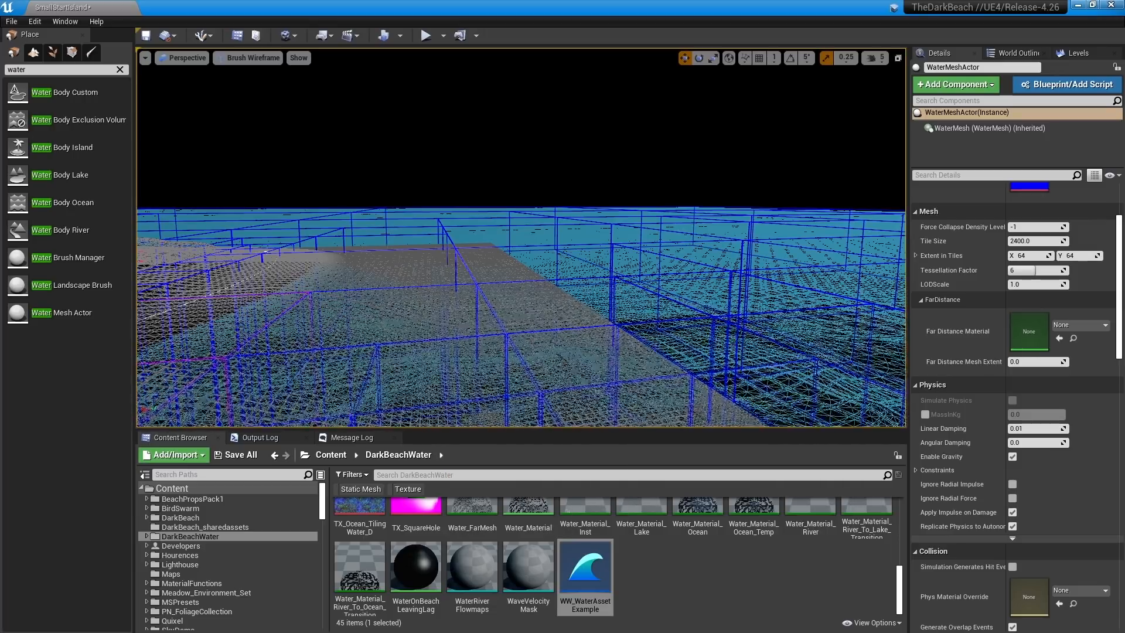
{"action": "mouse_move", "coordinate": [520, 236]}
{"action": "right_mouse_down"}
{"action": "mouse_move", "coordinate": [474, 276]}
{"action": "mouse_move", "coordinate": [428, 264]}
{"action": "right_mouse_up"}
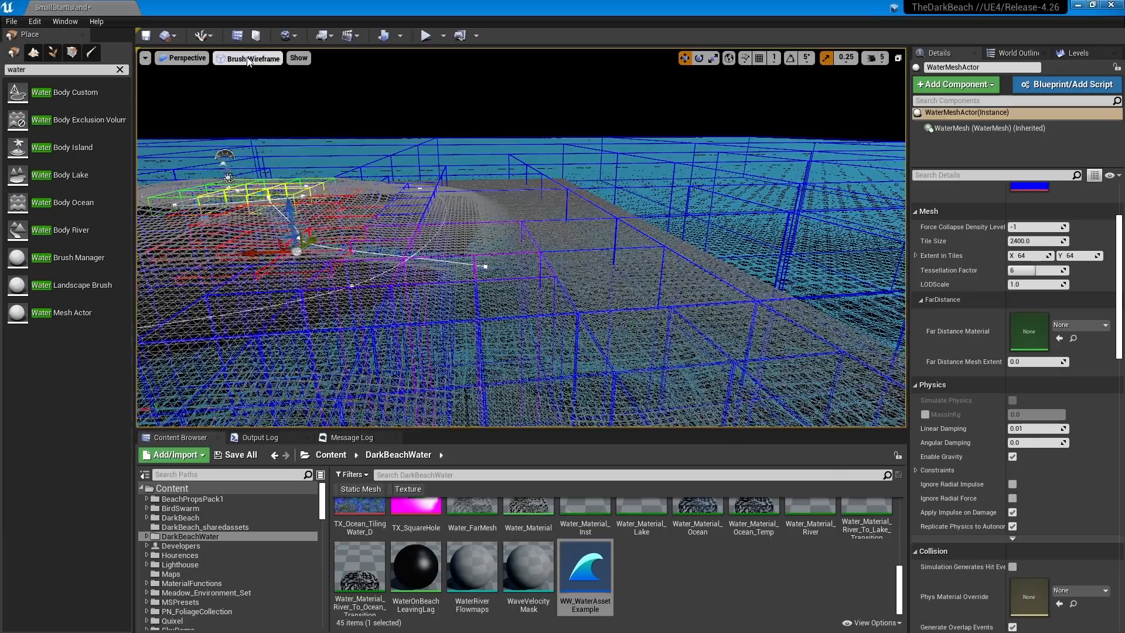
- Return the viewport to Lit mode and examine the coloured tile bounds over the lake, river and ocean
{"action": "left_click", "coordinate": [248, 62]}
{"action": "left_click", "coordinate": [243, 82]}
{"action": "right_click_drag", "start_coordinate": [520, 236], "coordinate": [457, 254]}
{"action": "key", "text": "w"}
{"action": "key", "text": "w"}
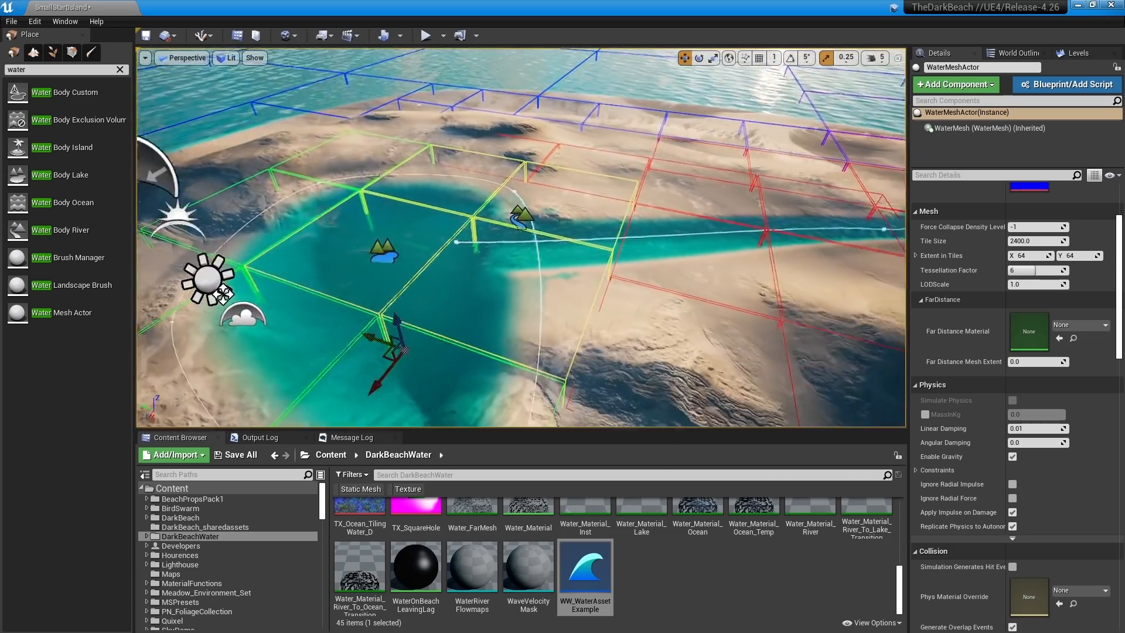
{"action": "key", "text": "s"}
{"action": "right_click_drag", "start_coordinate": [601, 229], "coordinate": [665, 202]}
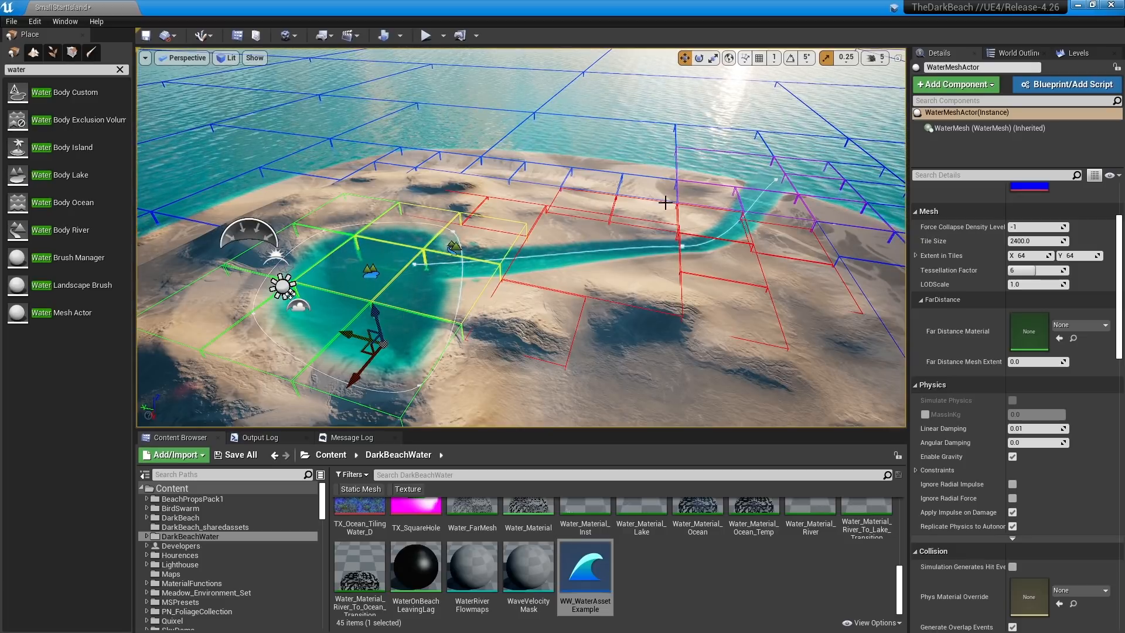
{"action": "mouse_move", "coordinate": [606, 261]}
{"action": "right_mouse_down"}
{"action": "mouse_move", "coordinate": [606, 229]}
{"action": "mouse_move", "coordinate": [606, 262]}
{"action": "right_mouse_up"}
{"action": "key", "text": "w"}
- Turn off the water tile bounds with the console command r.Water.WaterMesh.ShowTileBounds and view the clean ocean surface
{"action": "key", "text": "grave"}
{"action": "type", "text": "r.Water.WaterMesh.ShowTileBounds"}
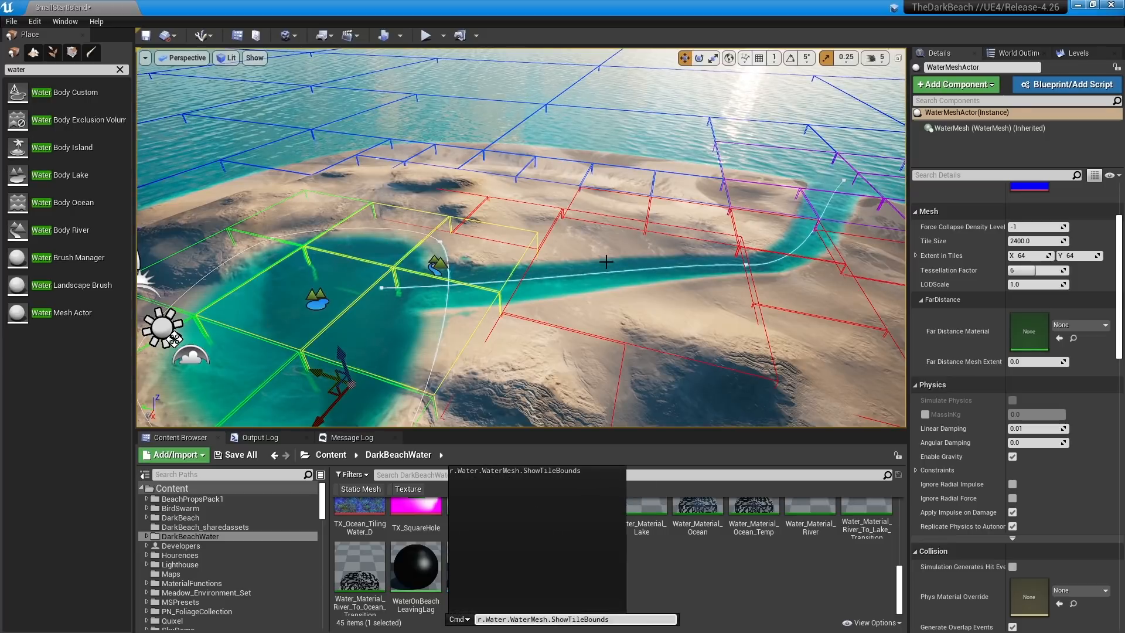
{"action": "key", "text": "Return"}
{"action": "right_click_drag", "start_coordinate": [607, 262], "coordinate": [607, 194]}
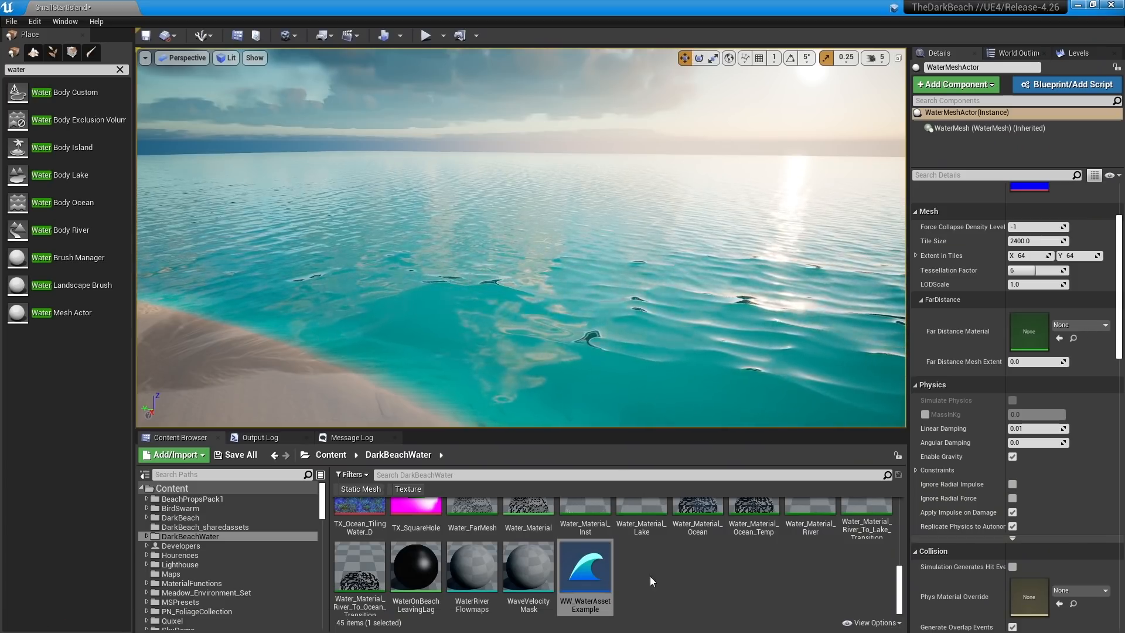
- Open the Water Content plugin folder and check the display options for engine and plugin content
{"action": "scroll", "coordinate": [212, 546], "scroll_direction": "down", "scroll_amount": 15}
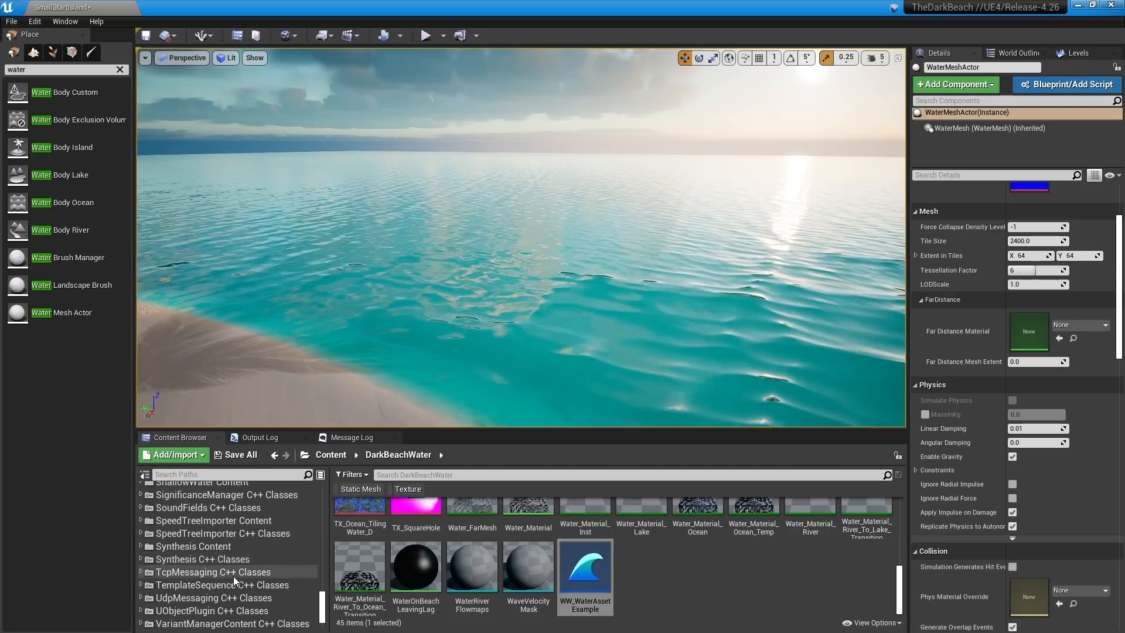
{"action": "left_click", "coordinate": [184, 586]}
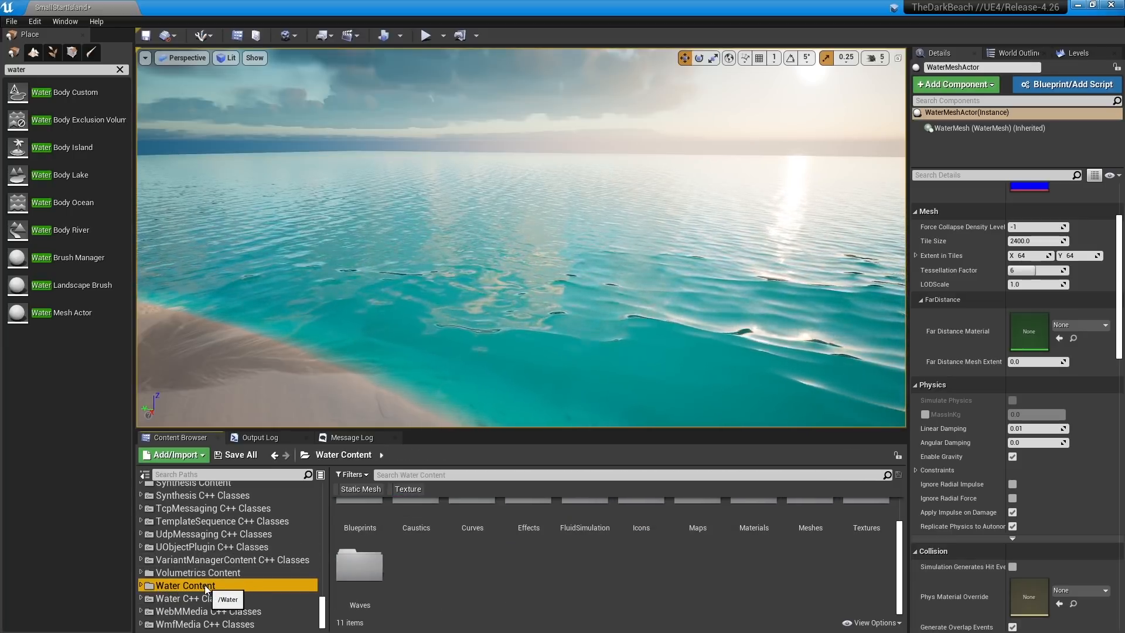
{"action": "left_click", "coordinate": [870, 622]}
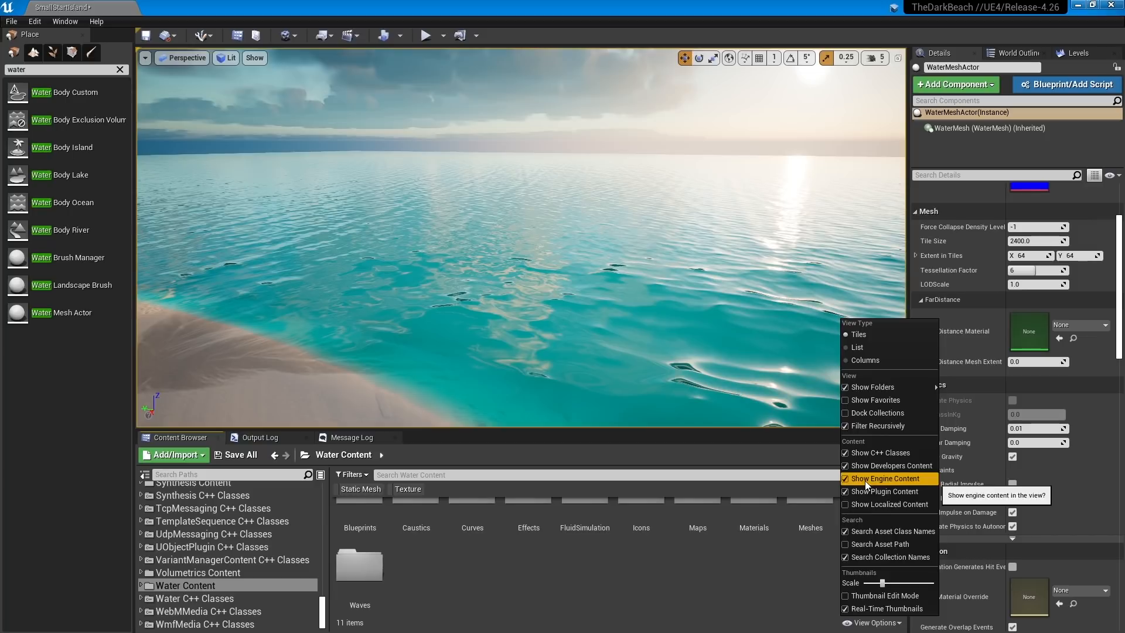
{"action": "left_click", "coordinate": [504, 585]}
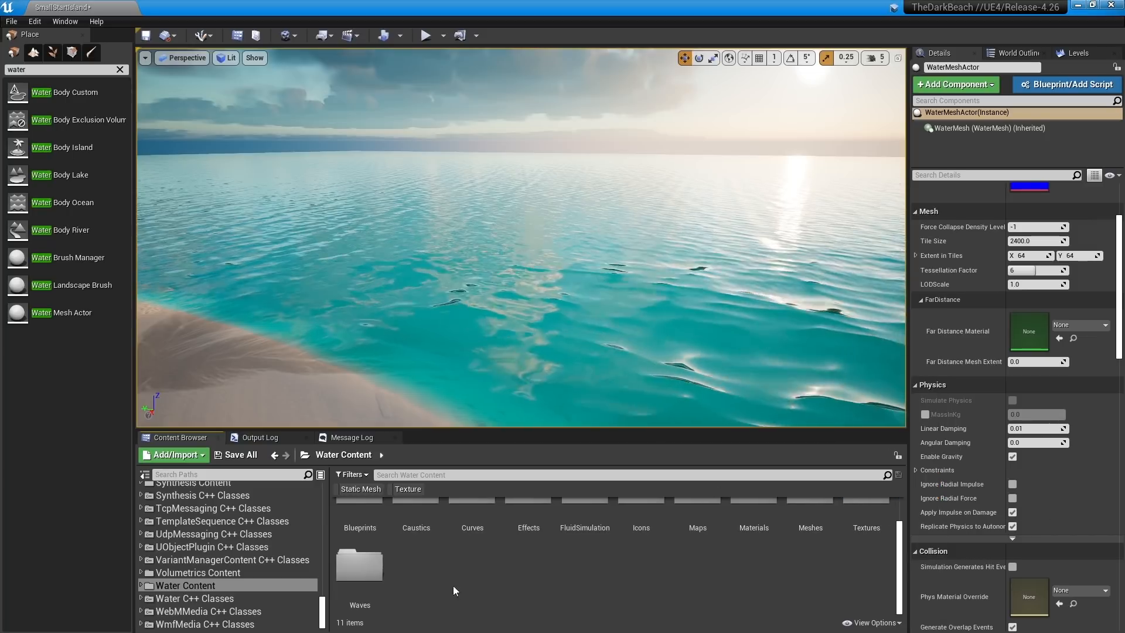
- Open the Water_Material asset from the plugin's Materials/WaterSurface folder
{"action": "scroll", "coordinate": [712, 567], "scroll_direction": "up", "scroll_amount": 1}
{"action": "double_click", "coordinate": [764, 533]}
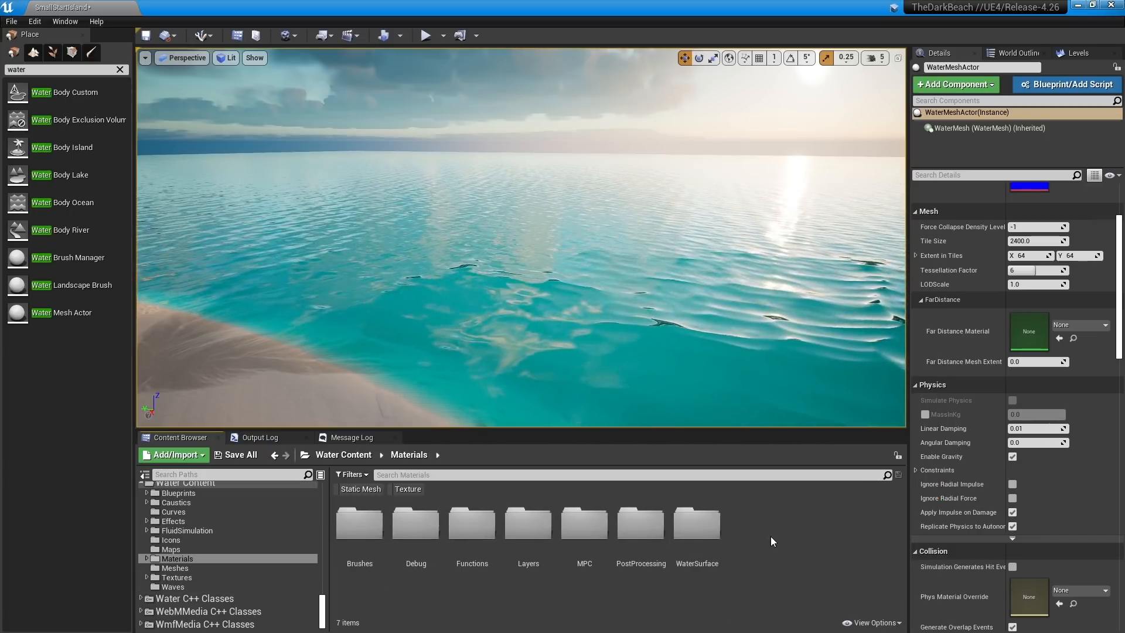
{"action": "double_click", "coordinate": [697, 523]}
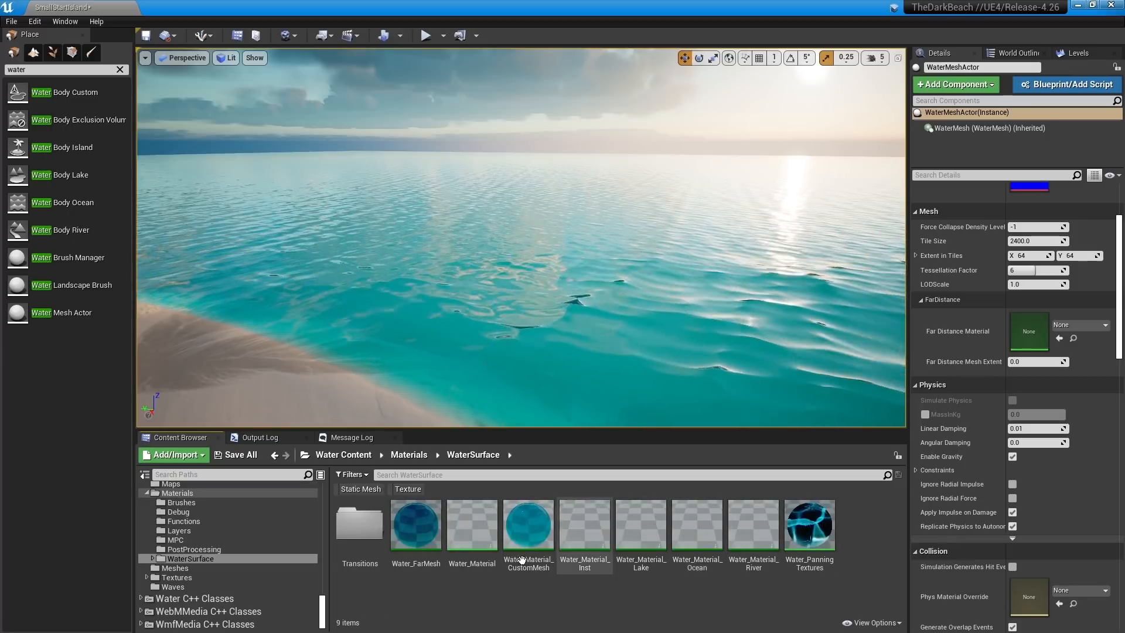
{"action": "double_click", "coordinate": [470, 529]}
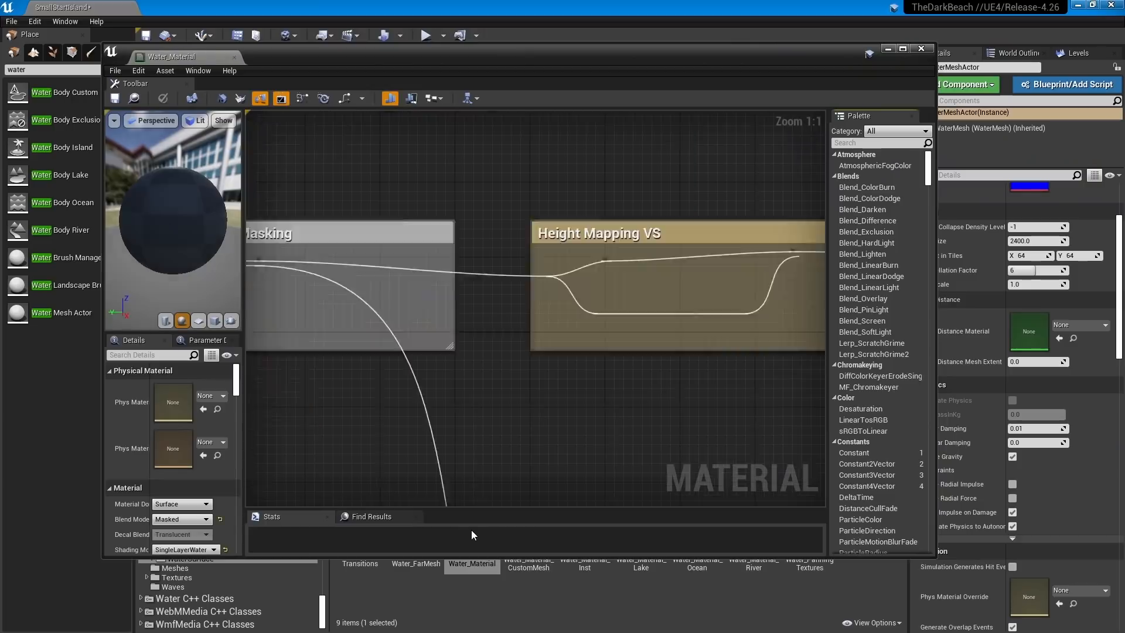
- Examine the Water_Material graph from the Waves and Normal Maps groups through to Height Mapping VS and Analytical Caustics
{"action": "scroll", "coordinate": [507, 430], "scroll_direction": "down", "scroll_amount": 11}
{"action": "right_click_drag", "start_coordinate": [507, 430], "coordinate": [781, 357]}
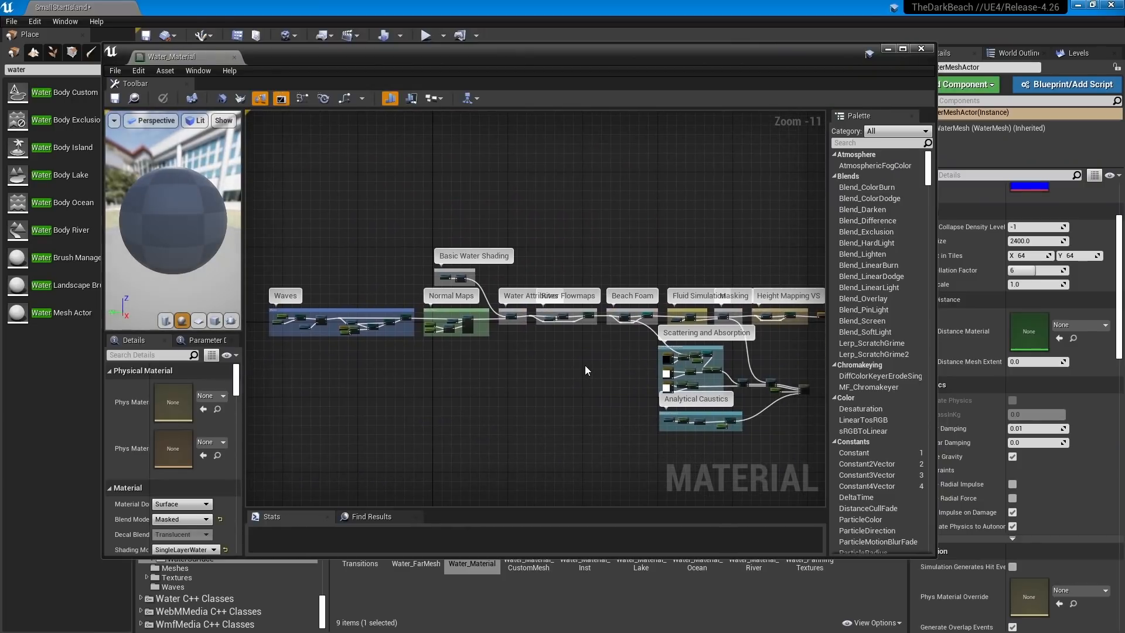
{"action": "scroll", "coordinate": [475, 345], "scroll_direction": "up", "scroll_amount": 3}
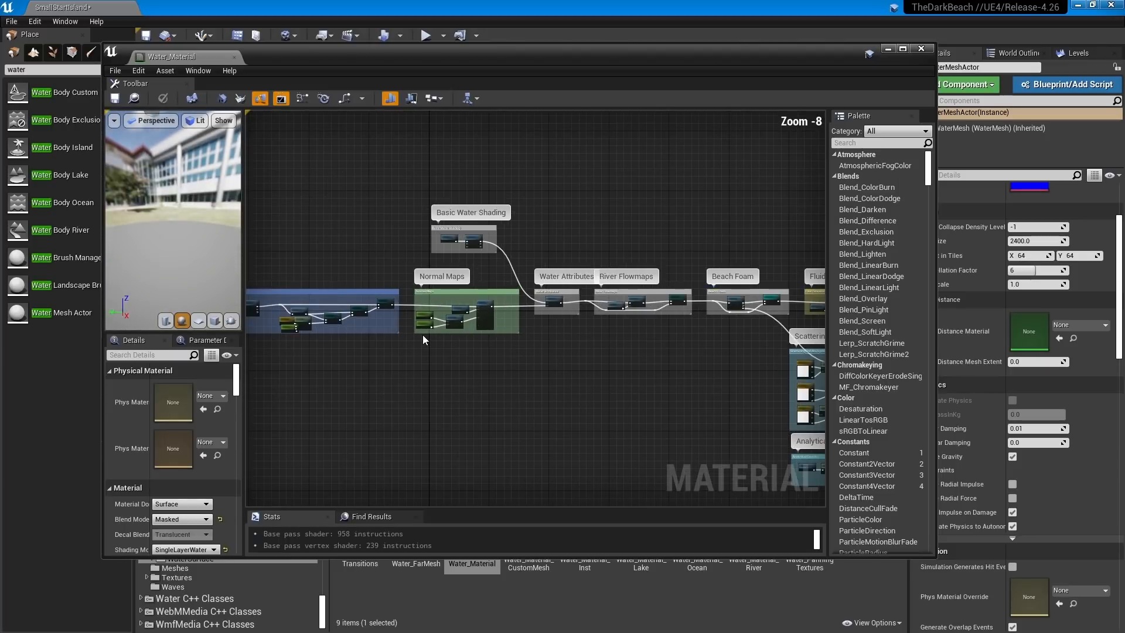
{"action": "right_click_drag", "start_coordinate": [369, 333], "coordinate": [484, 371]}
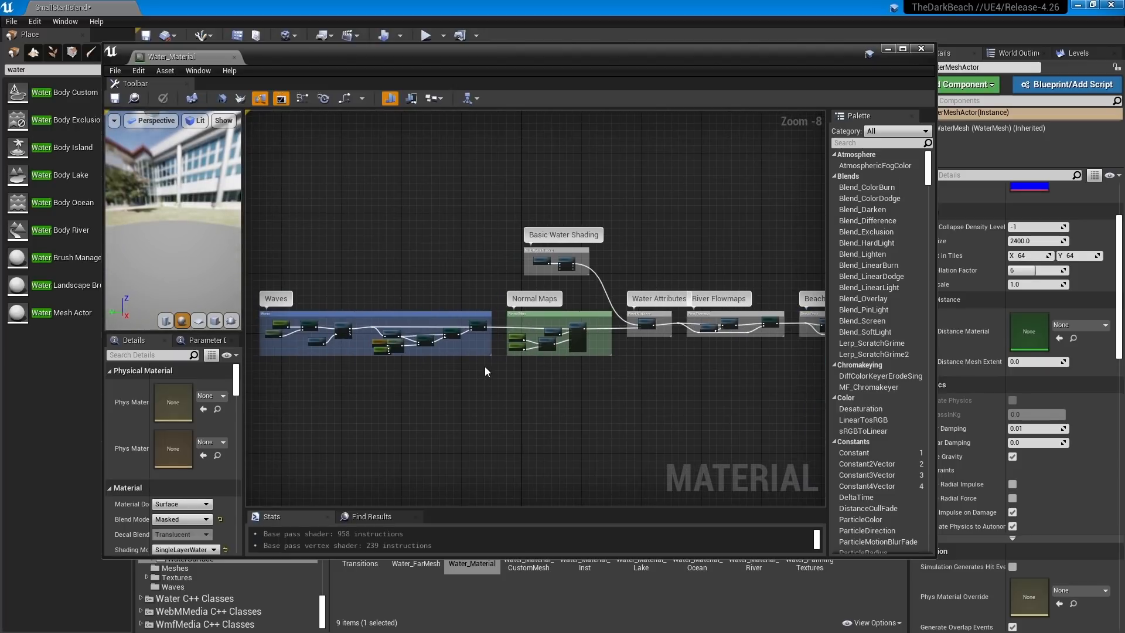
{"action": "right_click_drag", "start_coordinate": [416, 266], "coordinate": [414, 296]}
{"action": "right_click_drag", "start_coordinate": [562, 272], "coordinate": [447, 292]}
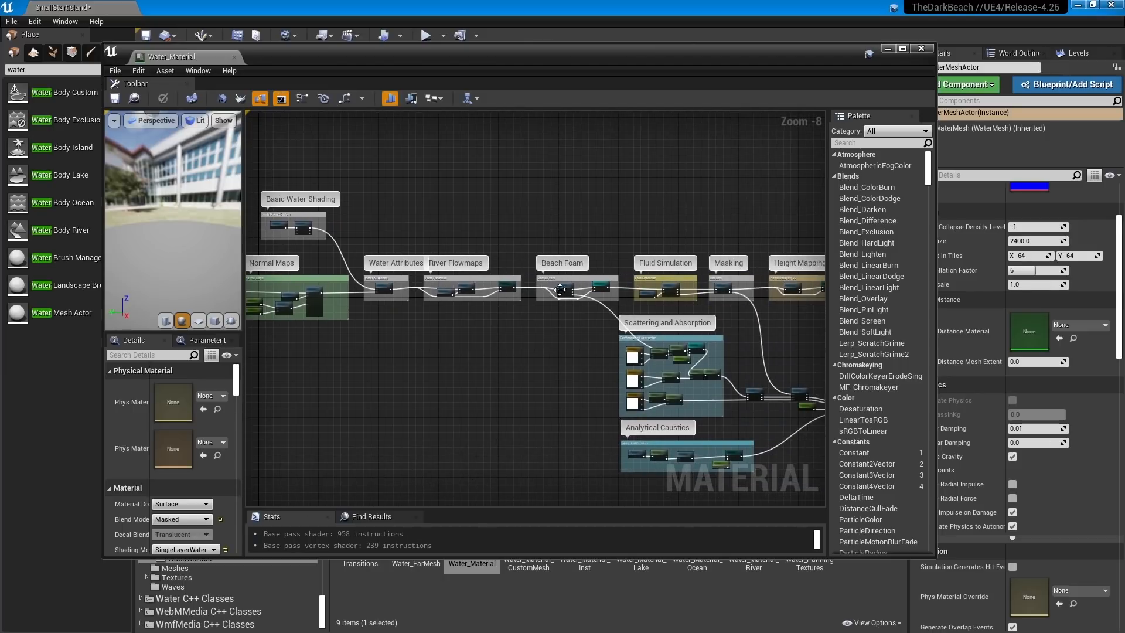
{"action": "right_click_drag", "start_coordinate": [648, 251], "coordinate": [564, 240]}
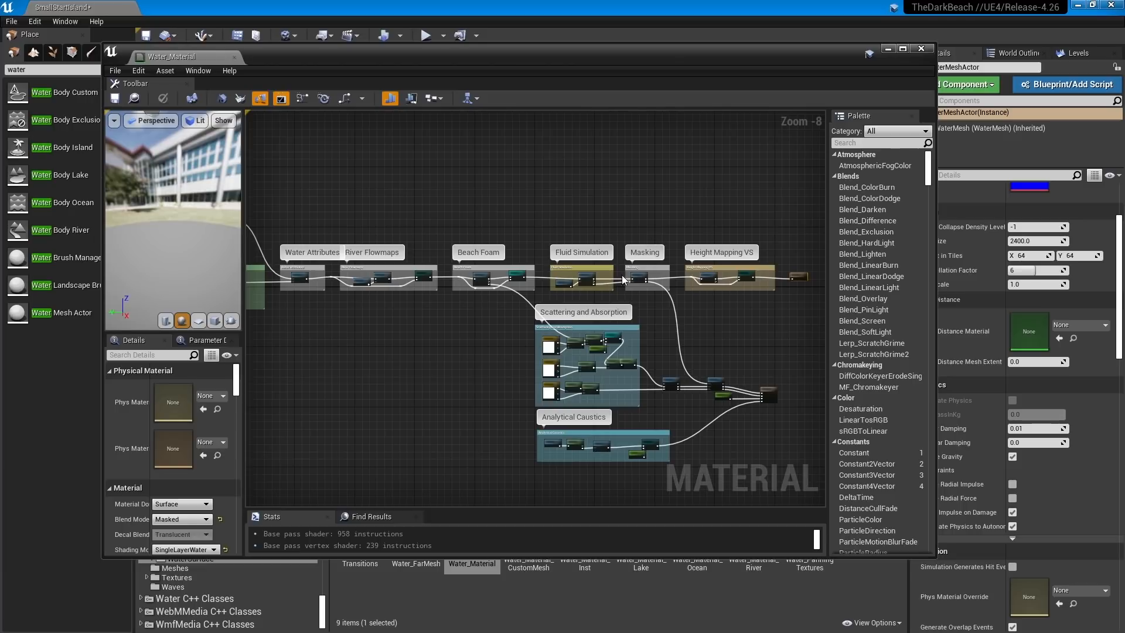
- Open the SampleFluidSimulation material function from the graph's Fluid Simulation group
{"action": "scroll", "coordinate": [622, 279], "scroll_direction": "up", "scroll_amount": 9}
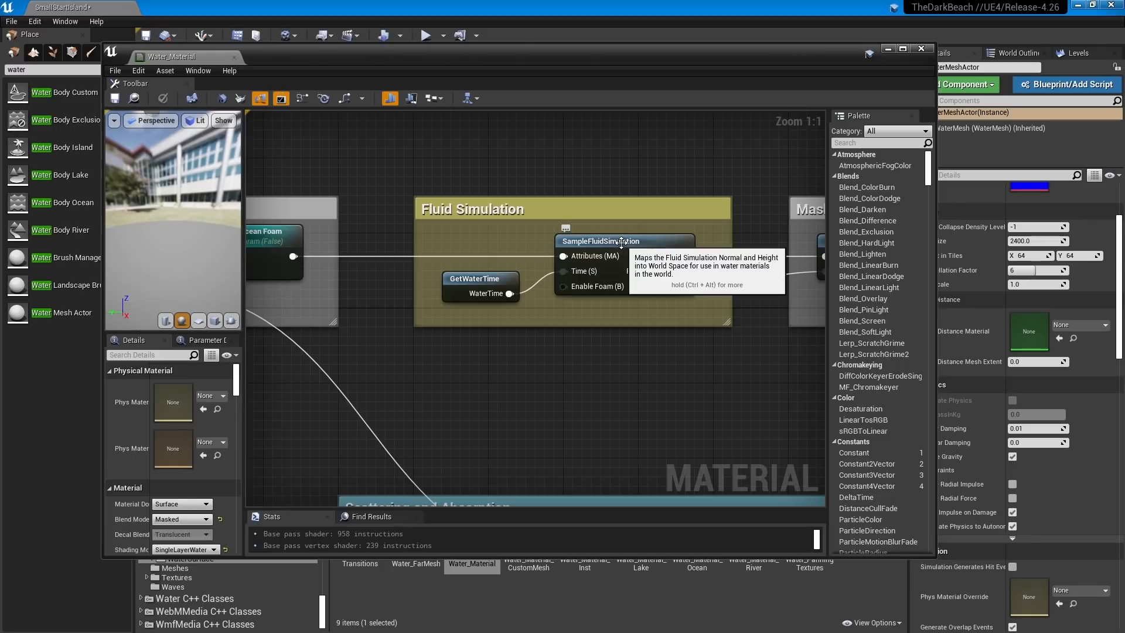
{"action": "double_click", "coordinate": [621, 242]}
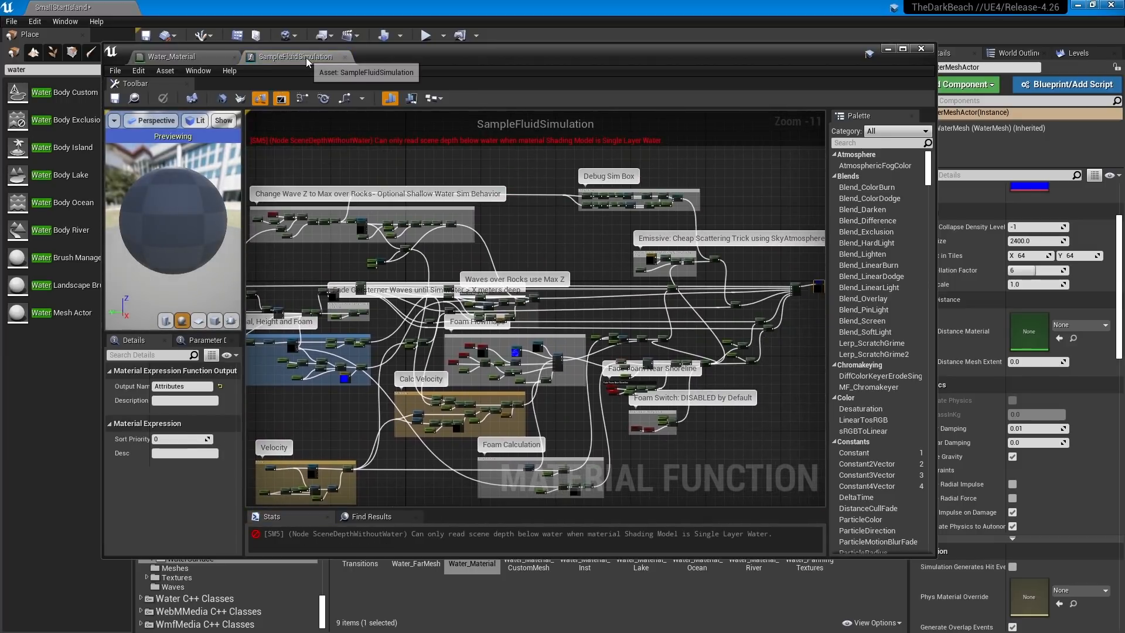
- Close the SampleFluidSimulation function and review Water_Material's material properties, including its blend mode and shading model
{"action": "middle_click", "coordinate": [306, 57]}
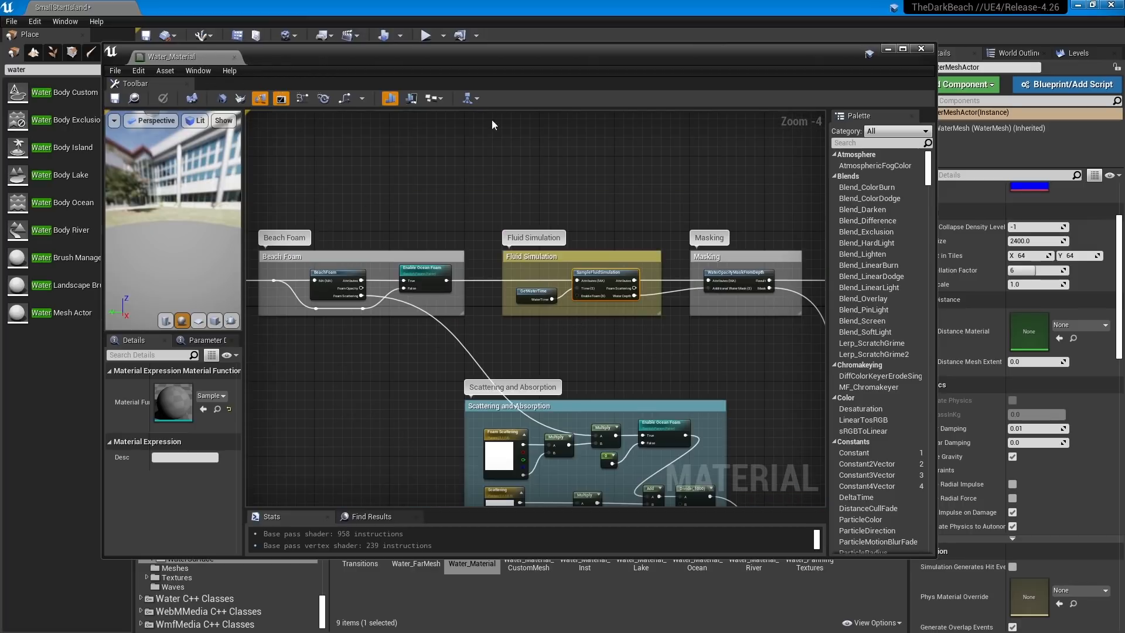
{"action": "right_click_drag", "start_coordinate": [727, 364], "coordinate": [431, 290]}
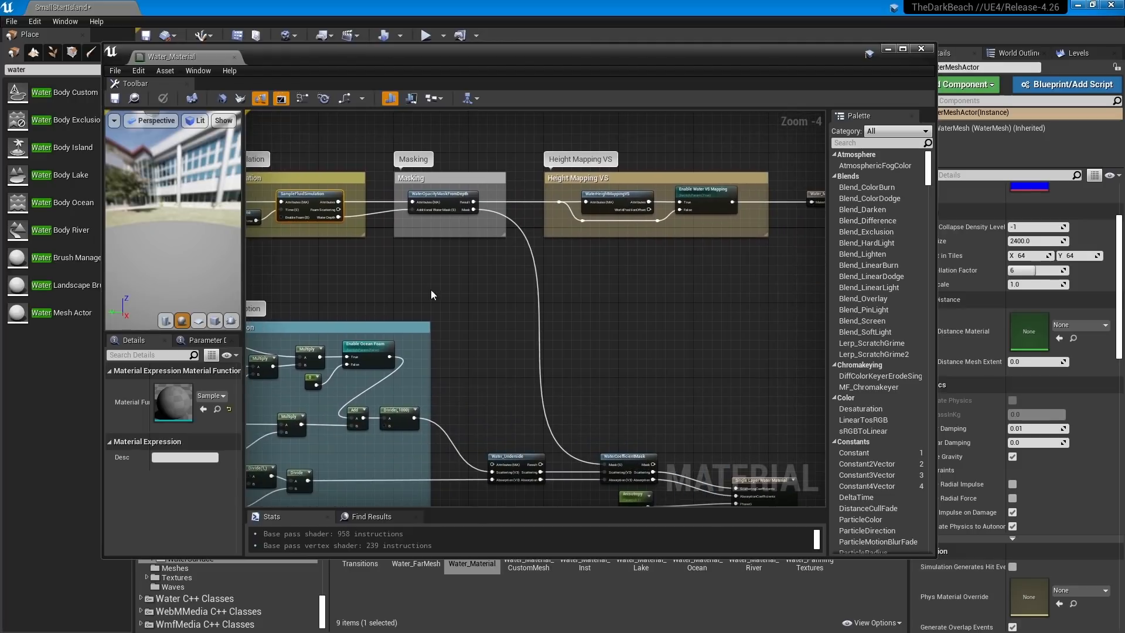
{"action": "left_click", "coordinate": [431, 382]}
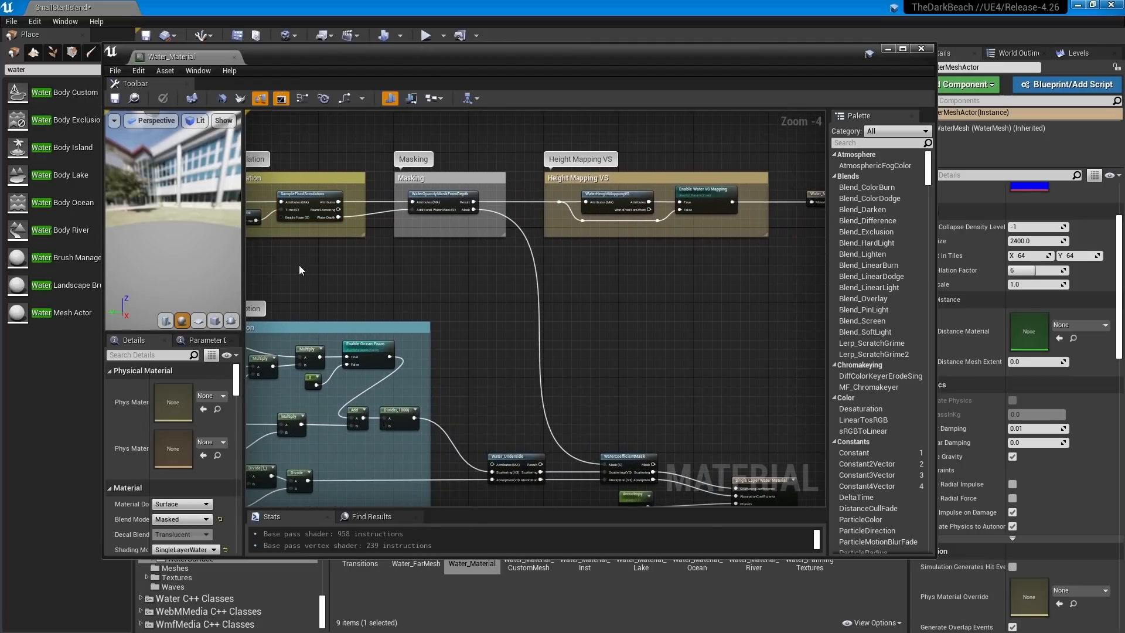
{"action": "left_click_drag", "start_coordinate": [241, 356], "coordinate": [286, 356]}
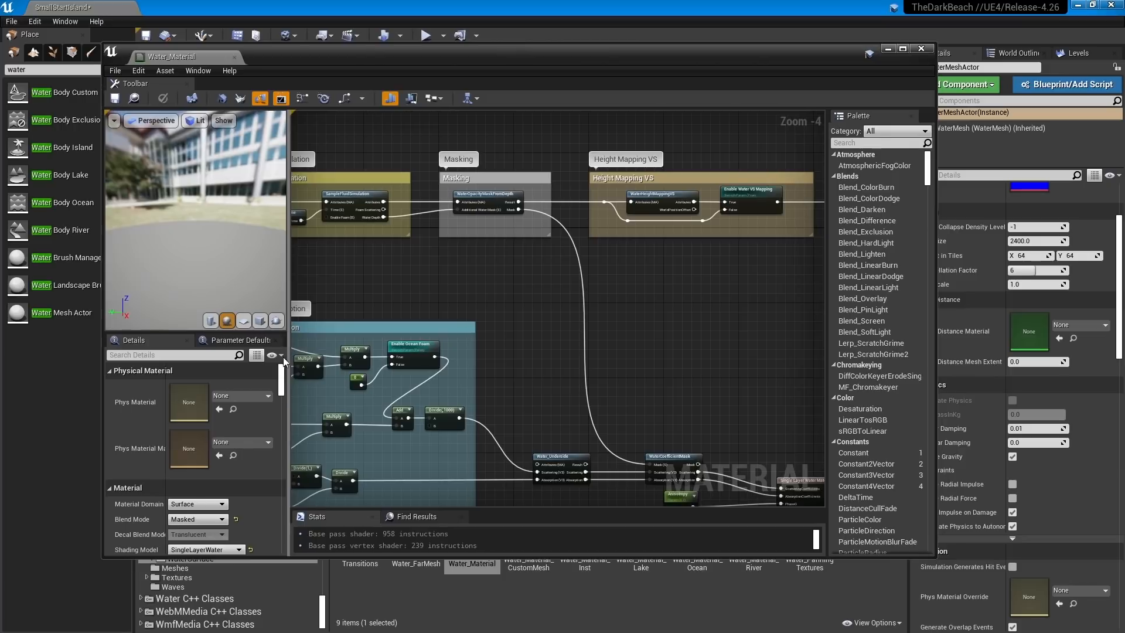
{"action": "scroll", "coordinate": [258, 399], "scroll_direction": "down", "scroll_amount": 3}
{"action": "scroll", "coordinate": [237, 504], "scroll_direction": "down", "scroll_amount": 1}
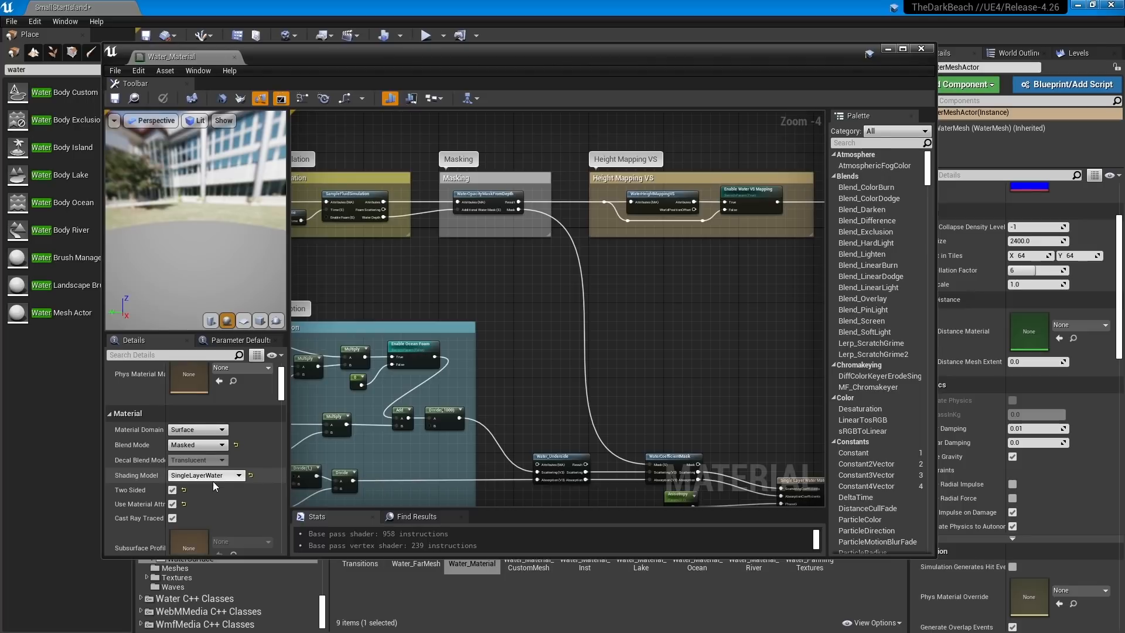
- Examine the Single Layer Water Material node's inputs and the blend mode options available for Water_Material
{"action": "right_click_drag", "start_coordinate": [702, 383], "coordinate": [406, 205]}
{"action": "scroll", "coordinate": [519, 315], "scroll_direction": "up", "scroll_amount": 4}
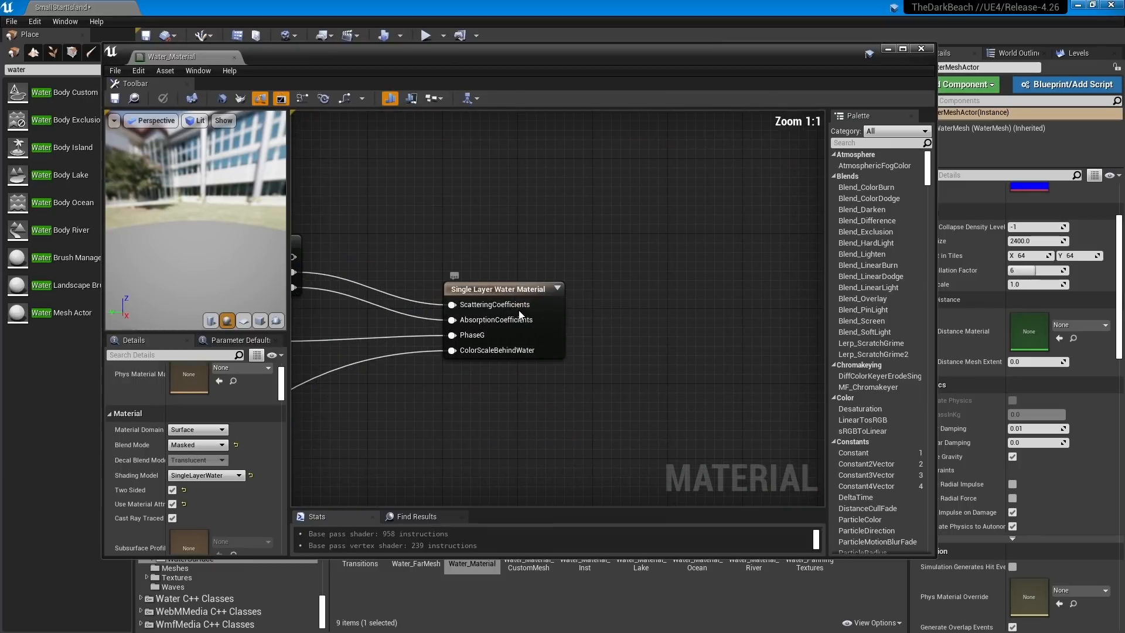
{"action": "left_click_drag", "start_coordinate": [412, 249], "coordinate": [658, 405]}
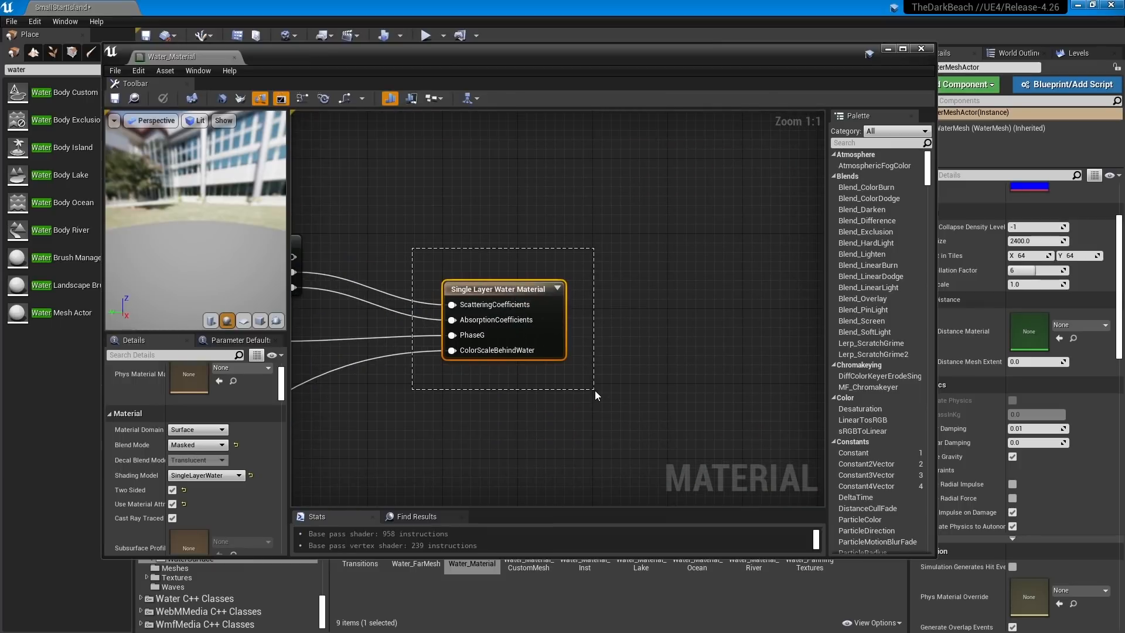
{"action": "left_click_drag", "start_coordinate": [595, 390], "coordinate": [596, 391]}
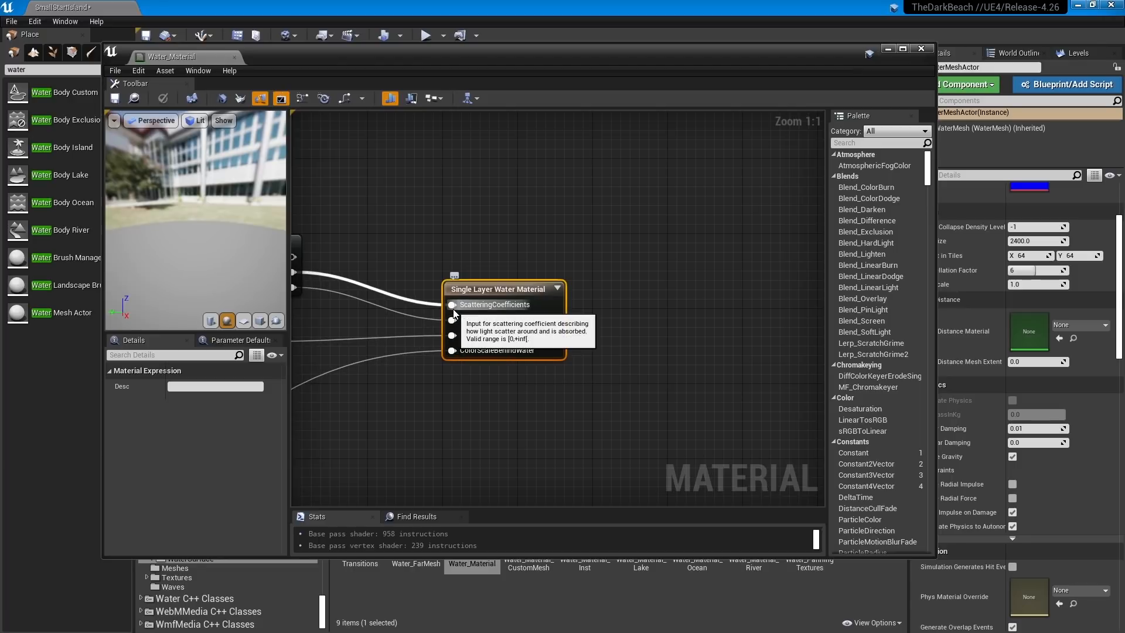
{"action": "left_click", "coordinate": [488, 228]}
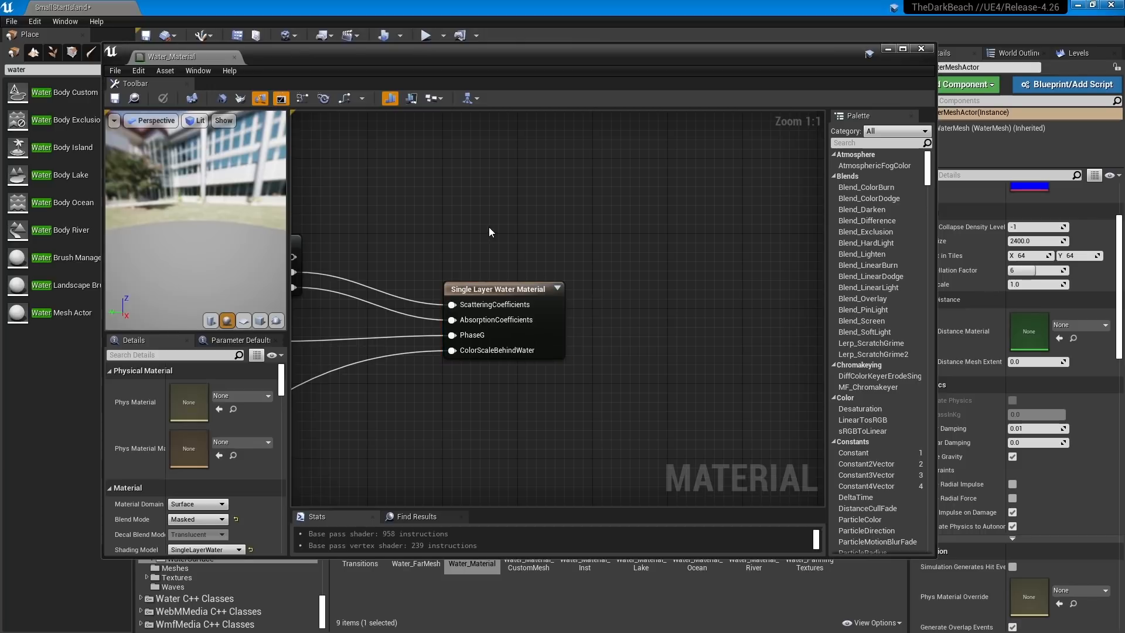
{"action": "right_click_drag", "start_coordinate": [460, 193], "coordinate": [502, 222]}
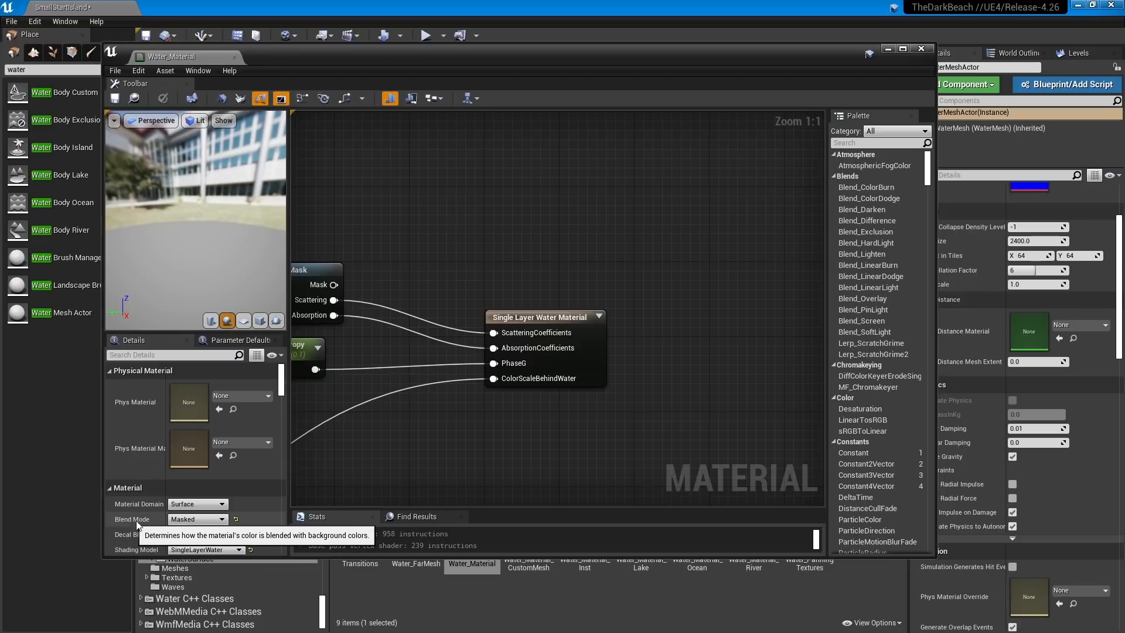
{"action": "left_click", "coordinate": [192, 519]}
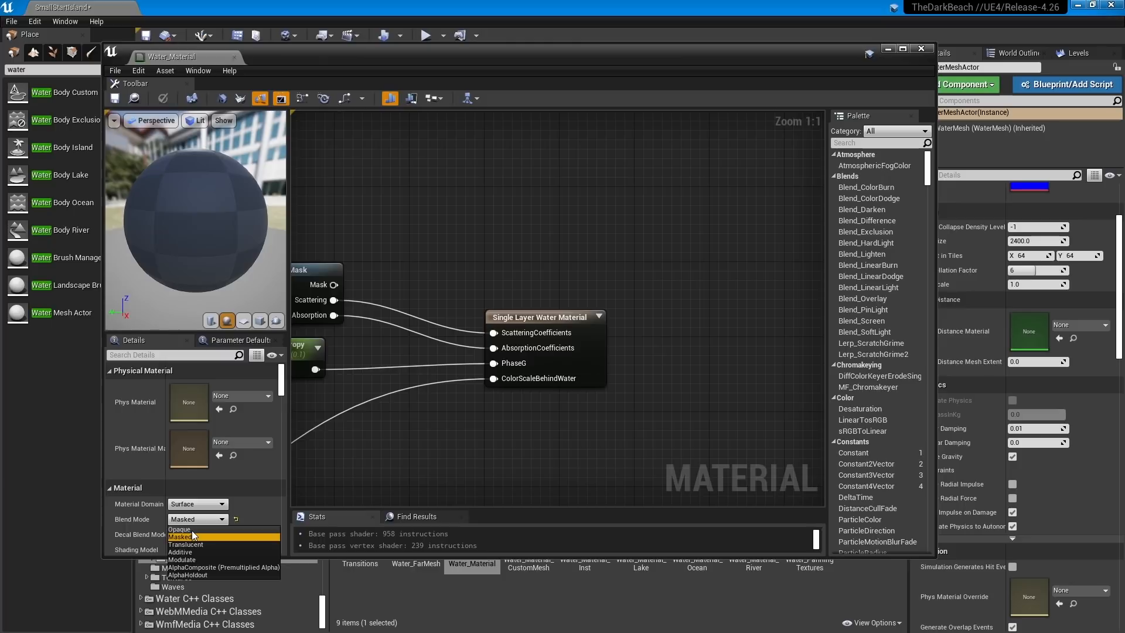
{"action": "left_click", "coordinate": [437, 228]}
- Move the Water_Material window aside and inspect the level's water along the shoreline, underwater and across the open waves
{"action": "left_click_drag", "start_coordinate": [373, 50], "coordinate": [1124, 72]}
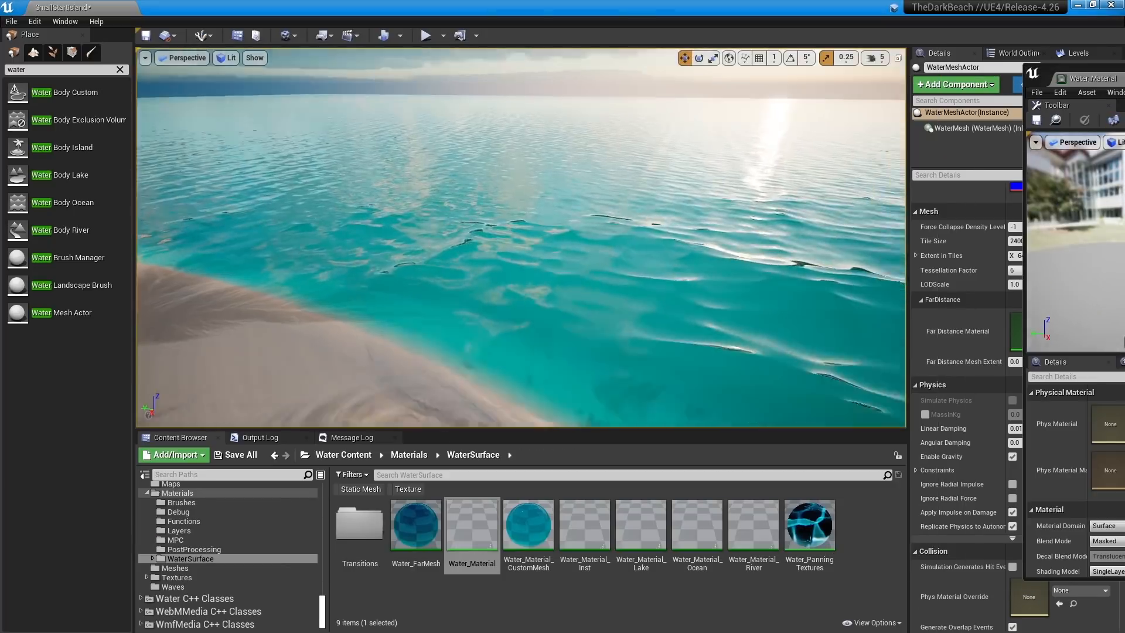
{"action": "right_click_drag", "start_coordinate": [521, 237], "coordinate": [399, 299]}
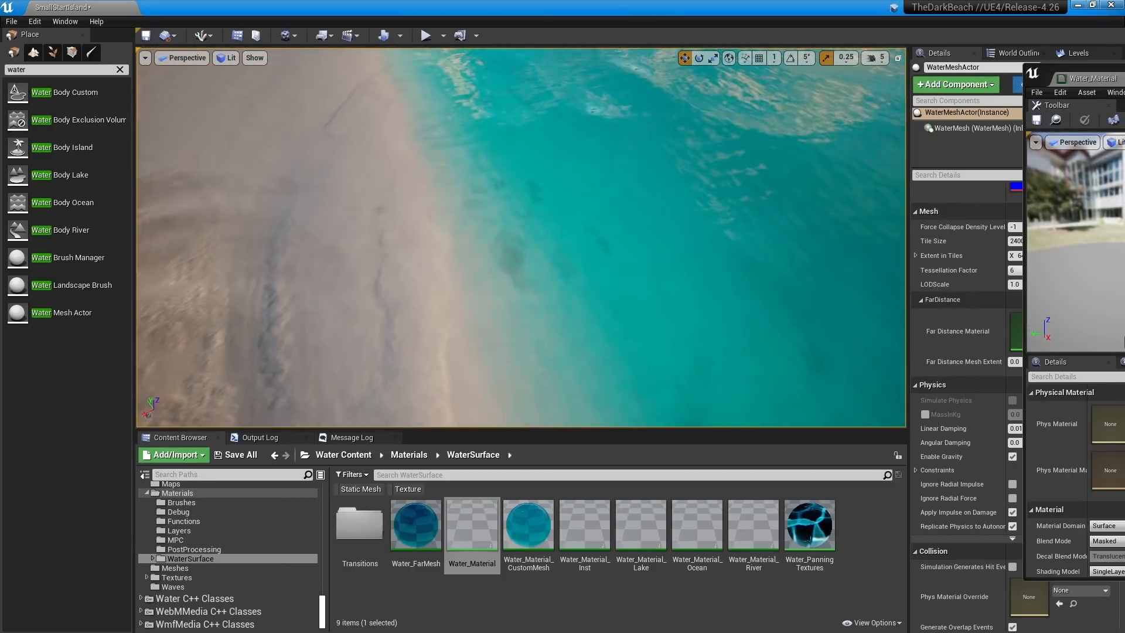
{"action": "right_click_drag", "start_coordinate": [609, 276], "coordinate": [621, 220]}
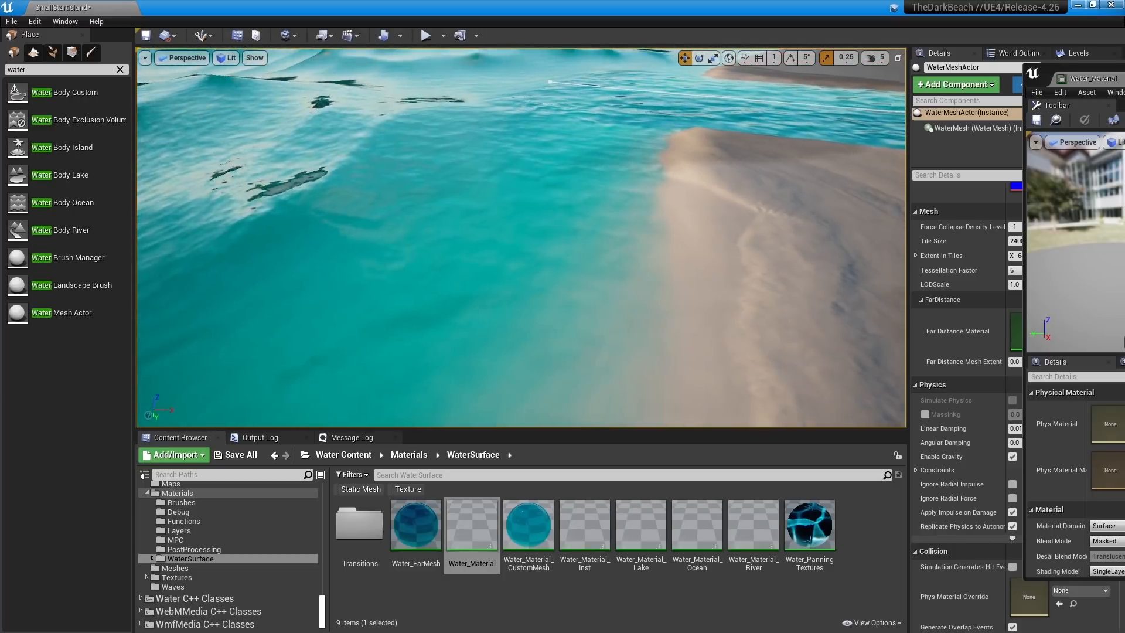
{"action": "right_click_drag", "start_coordinate": [519, 235], "coordinate": [517, 227]}
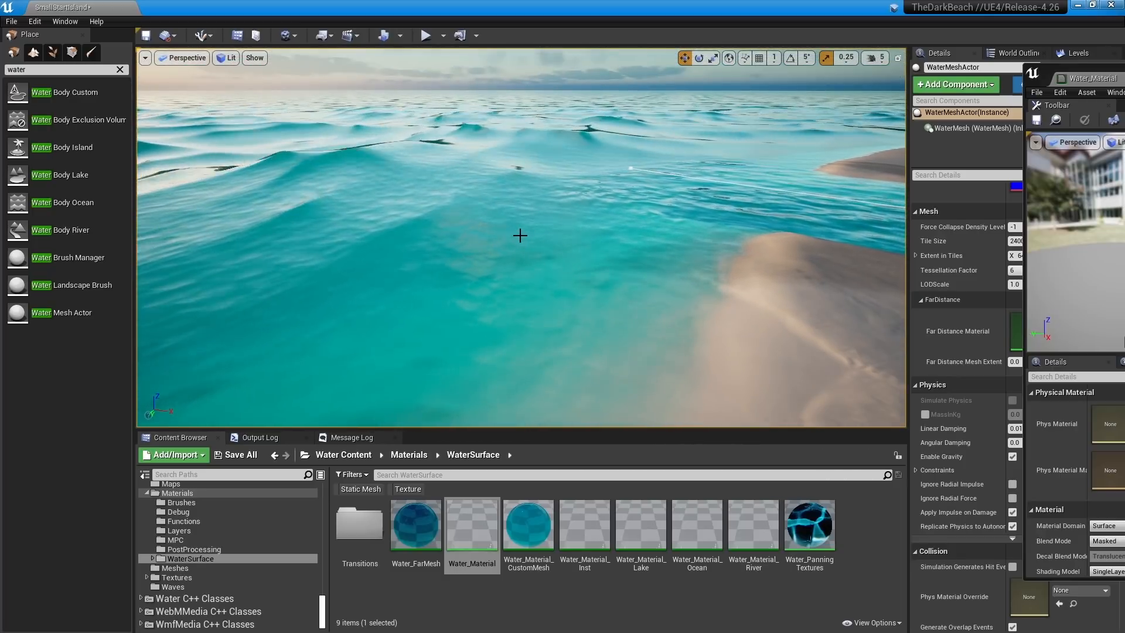
{"action": "right_click_drag", "start_coordinate": [595, 209], "coordinate": [583, 241]}
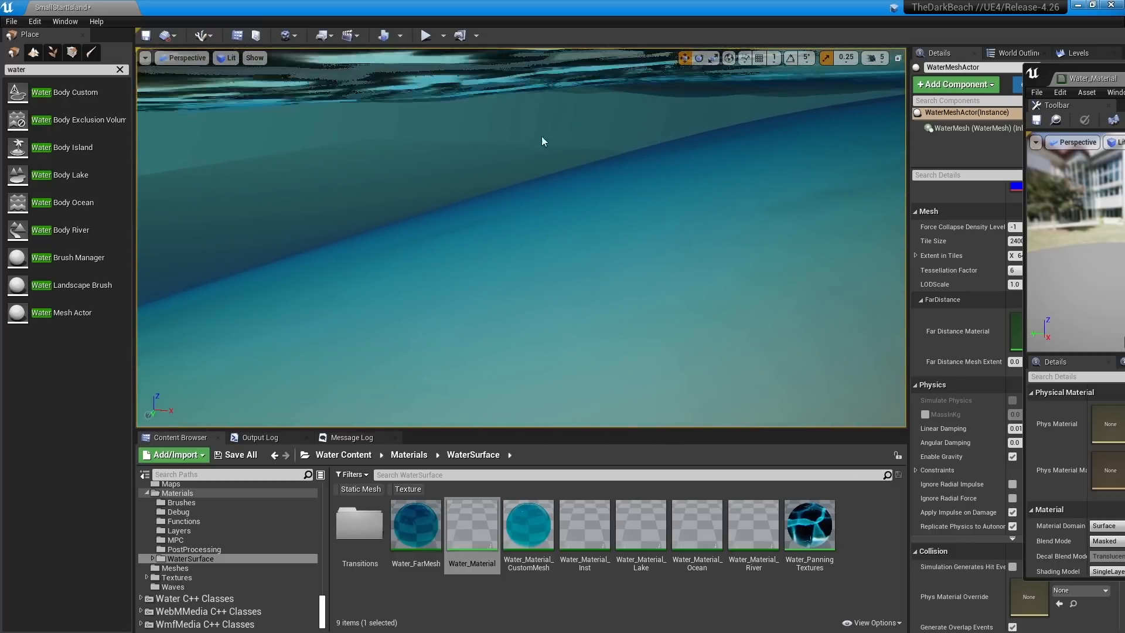
{"action": "mouse_move", "coordinate": [537, 201]}
{"action": "right_mouse_down"}
{"action": "mouse_move", "coordinate": [537, 252]}
{"action": "mouse_move", "coordinate": [537, 217]}
{"action": "right_mouse_up"}
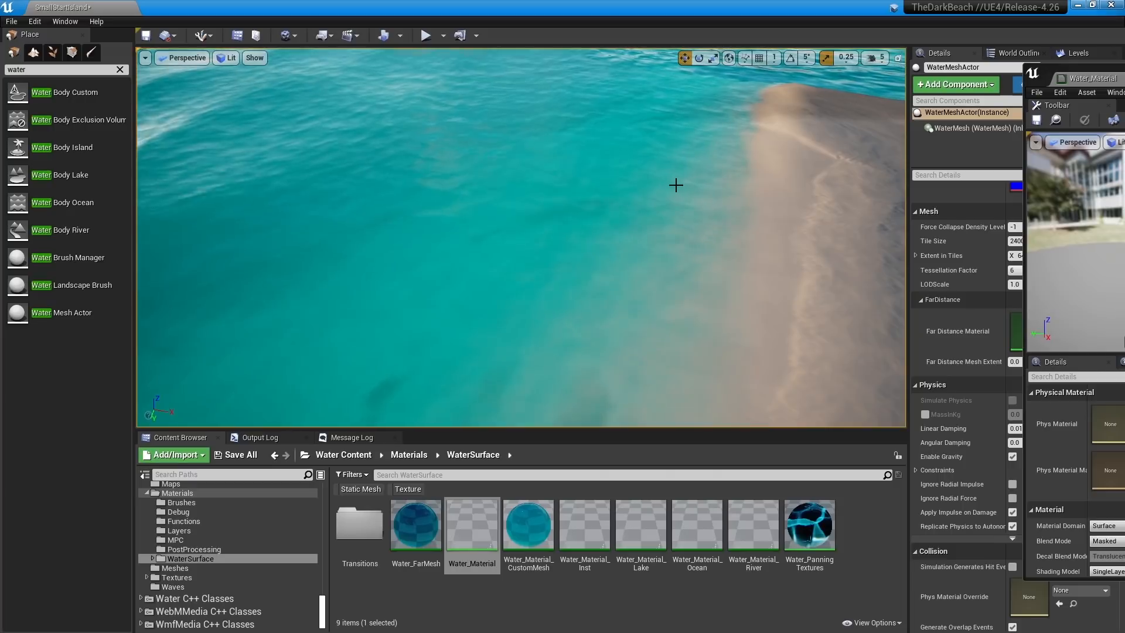
{"action": "right_click_drag", "start_coordinate": [676, 185], "coordinate": [799, 199]}
{"action": "right_click_drag", "start_coordinate": [623, 217], "coordinate": [615, 150]}
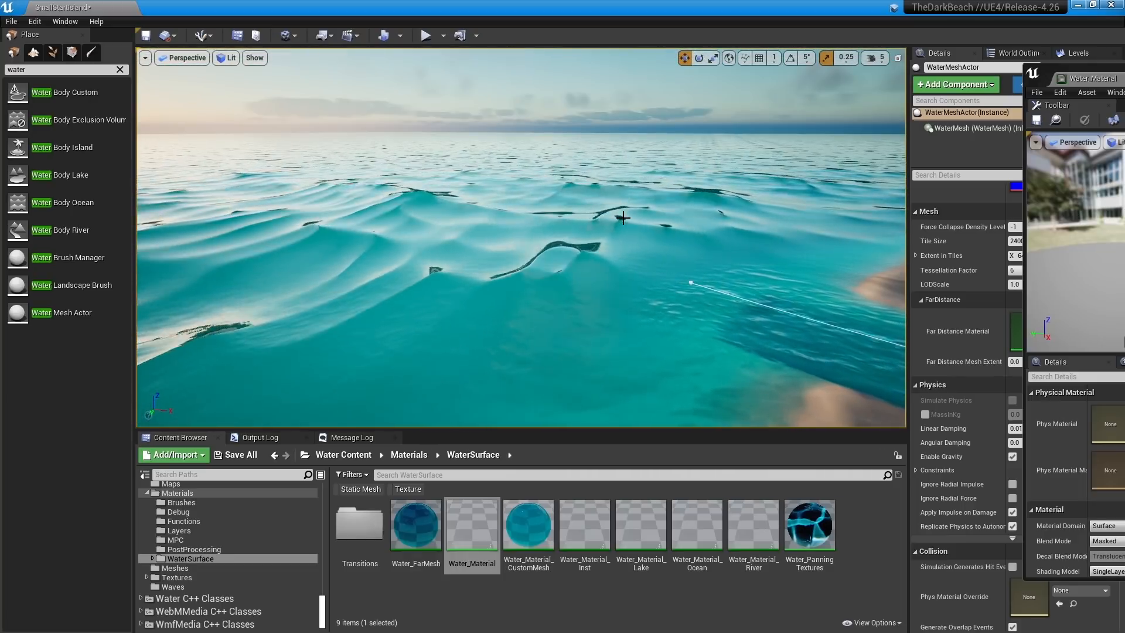
{"action": "mouse_move", "coordinate": [598, 230]}
{"action": "right_mouse_down"}
{"action": "mouse_move", "coordinate": [586, 238]}
{"action": "mouse_move", "coordinate": [597, 246]}
{"action": "right_mouse_up"}
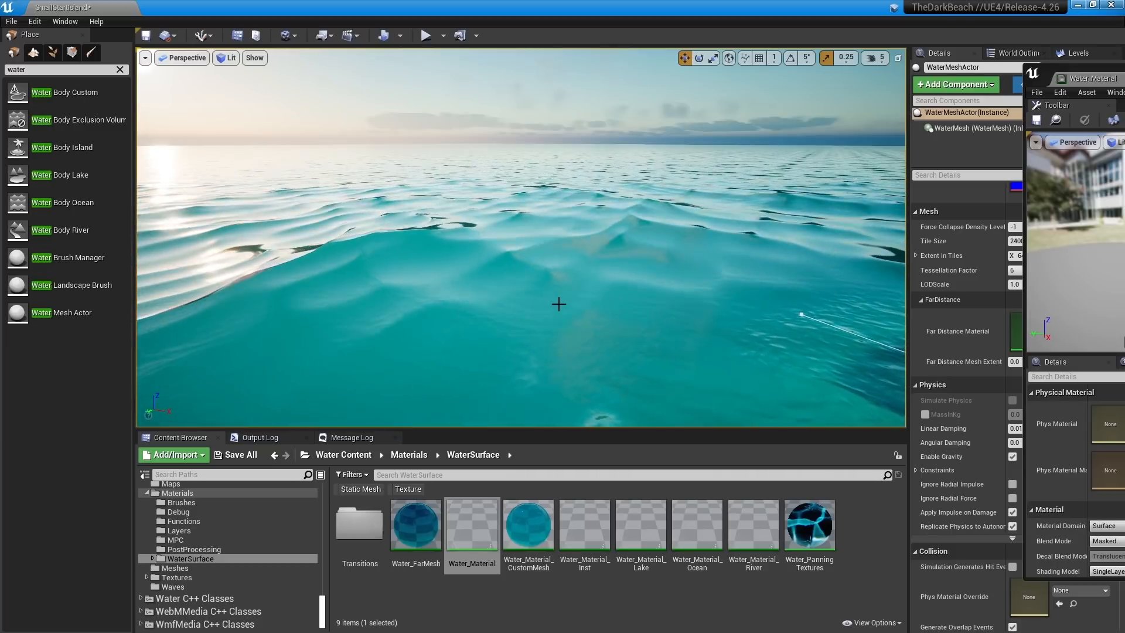
{"action": "right_click_drag", "start_coordinate": [521, 237], "coordinate": [567, 329]}
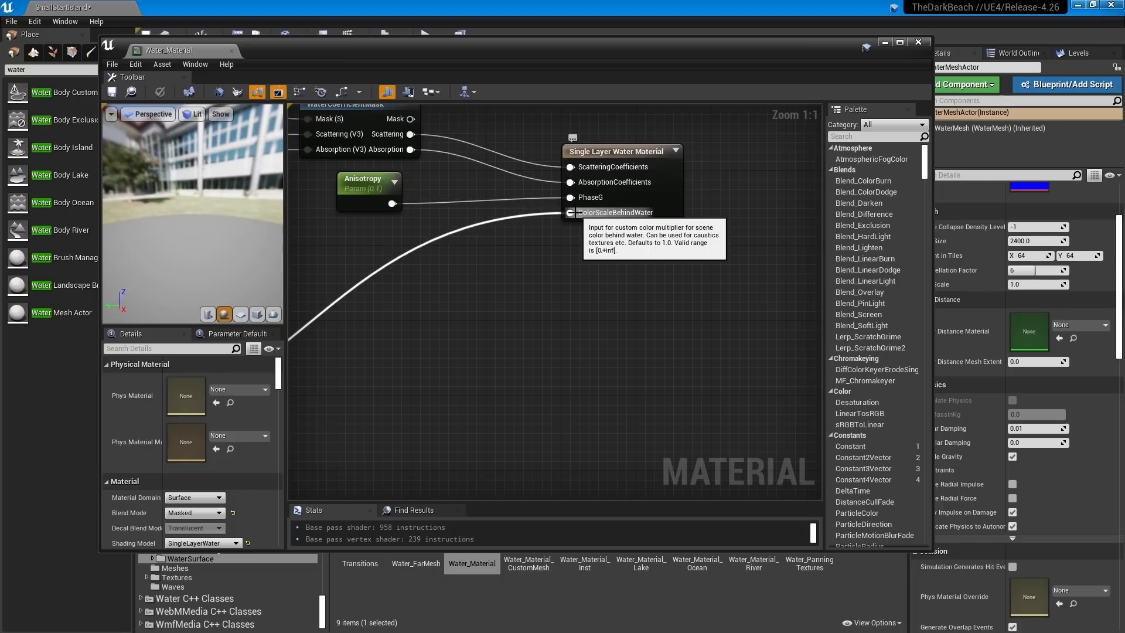
{"action": "left_click_drag", "start_coordinate": [571, 212], "coordinate": [554, 250]}
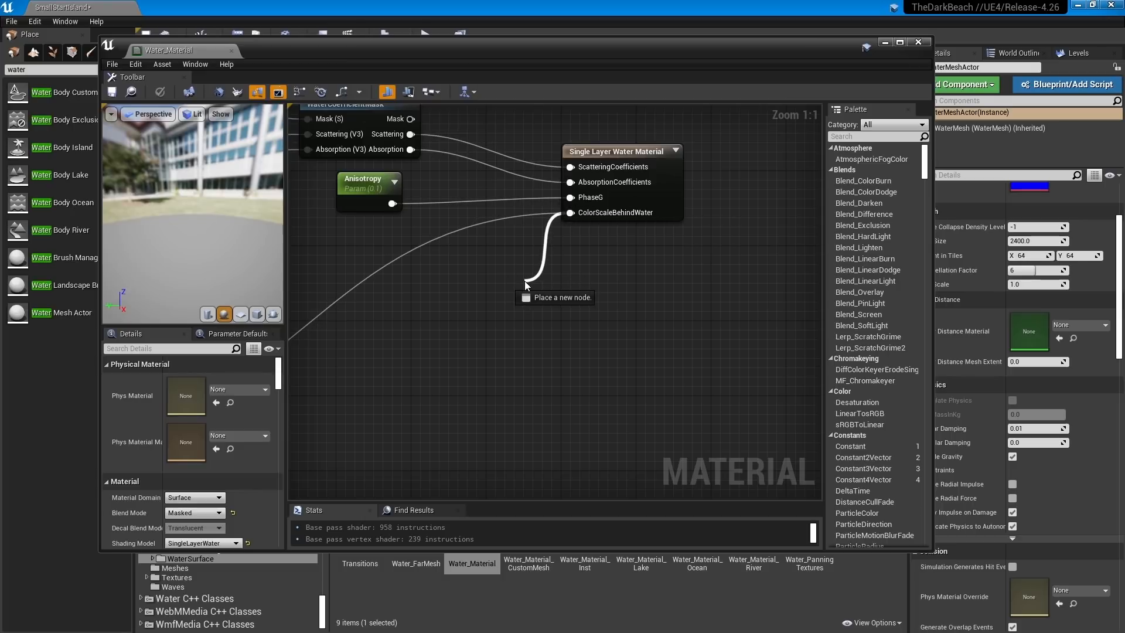
{"action": "left_click_drag", "start_coordinate": [525, 280], "coordinate": [524, 280]}
{"action": "left_click", "coordinate": [498, 251]}
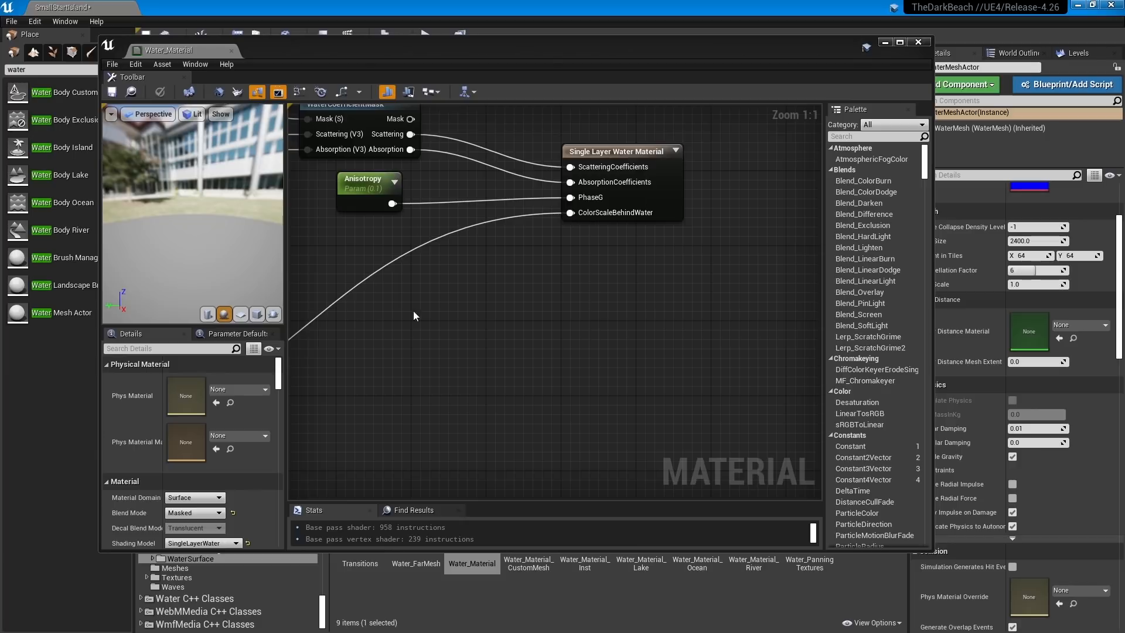
- Open the ComputeGerstnerWaves material function from the Waves group of the Water_Material graph
{"action": "scroll", "coordinate": [413, 316], "scroll_direction": "down", "scroll_amount": 8}
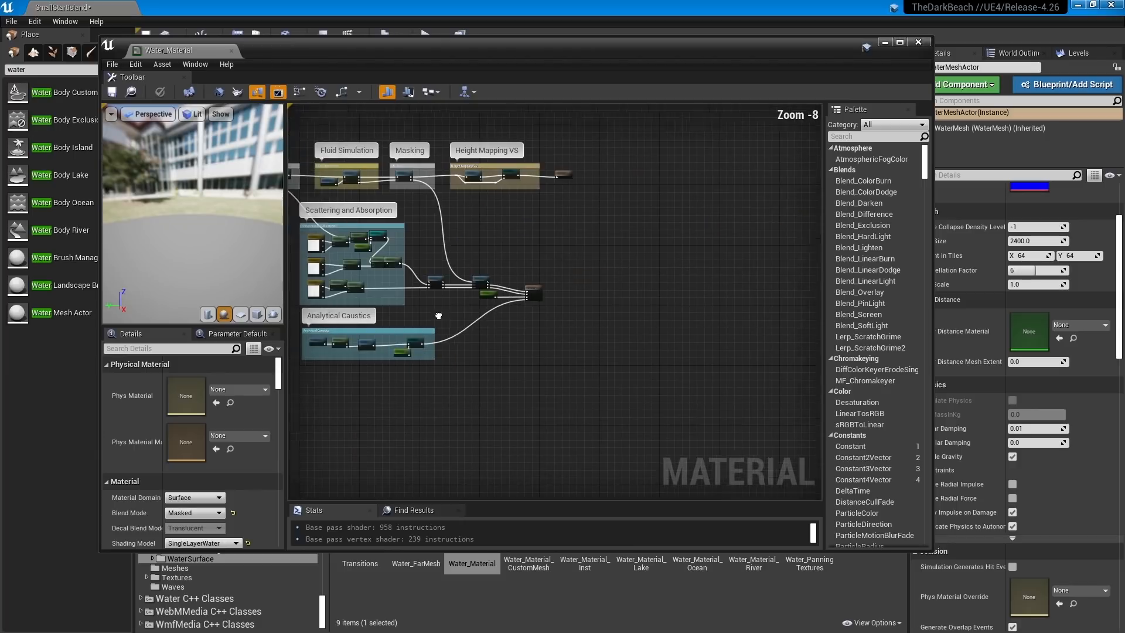
{"action": "right_click_drag", "start_coordinate": [439, 316], "coordinate": [694, 314]}
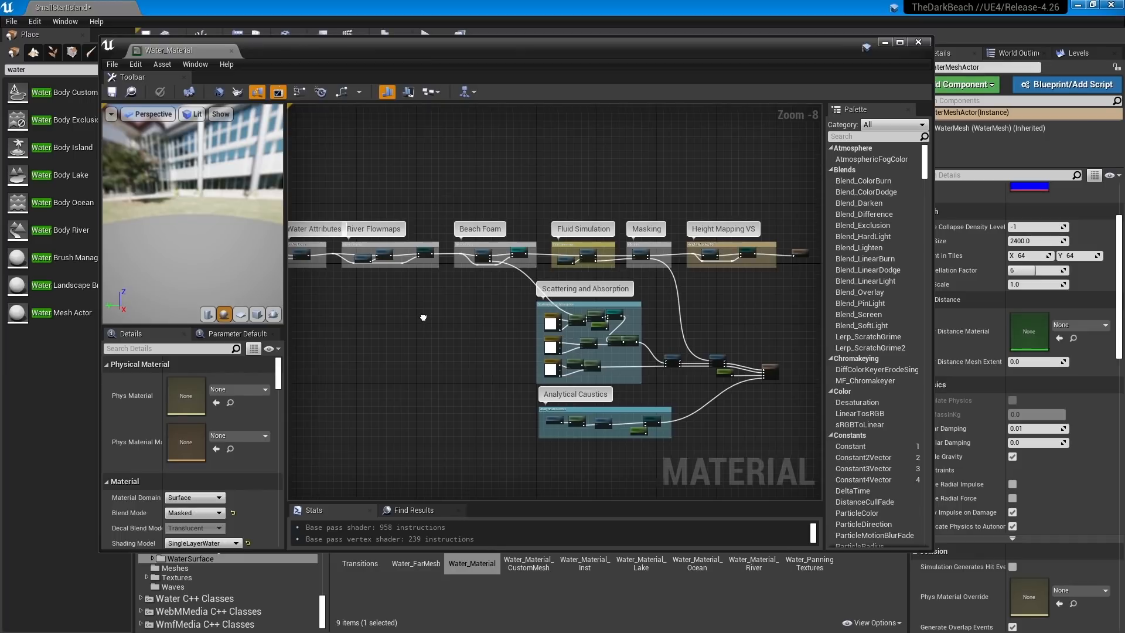
{"action": "mouse_move", "coordinate": [421, 317]}
{"action": "right_mouse_down"}
{"action": "mouse_move", "coordinate": [565, 331]}
{"action": "mouse_move", "coordinate": [660, 319]}
{"action": "mouse_move", "coordinate": [719, 344]}
{"action": "right_mouse_up"}
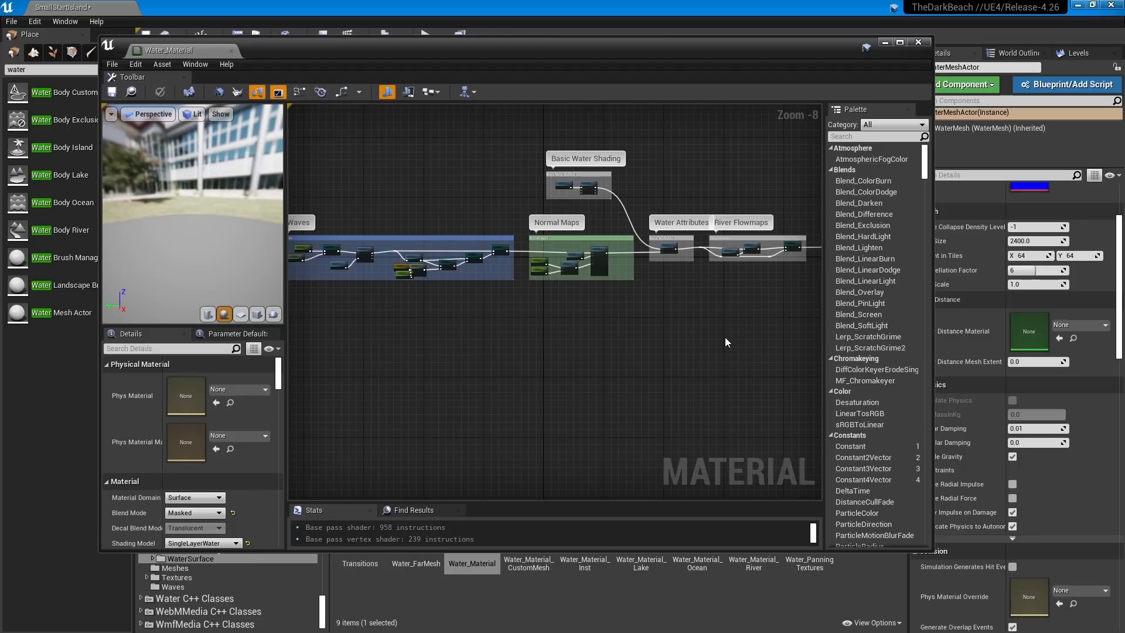
{"action": "scroll", "coordinate": [555, 253], "scroll_direction": "up", "scroll_amount": 5}
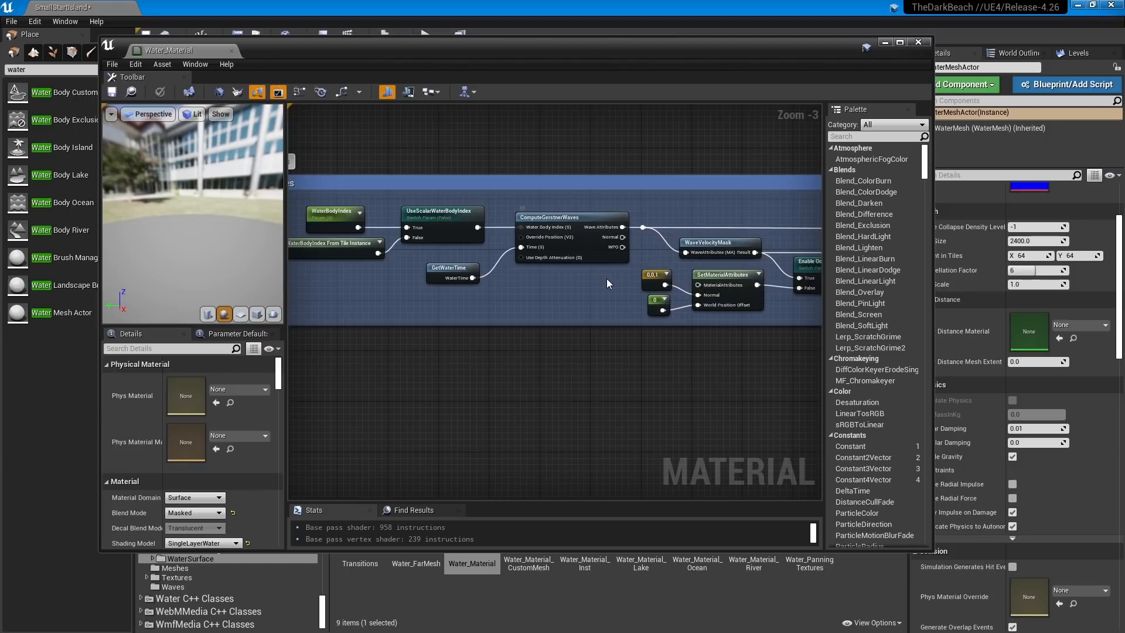
{"action": "scroll", "coordinate": [592, 238], "scroll_direction": "up", "scroll_amount": 3}
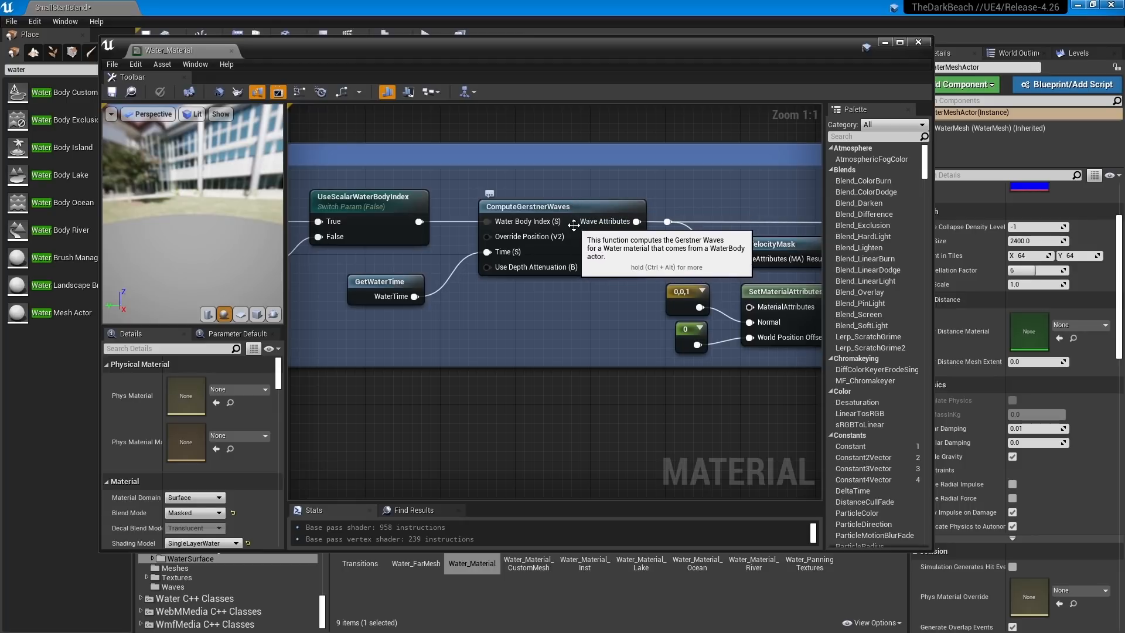
{"action": "left_click", "coordinate": [547, 214]}
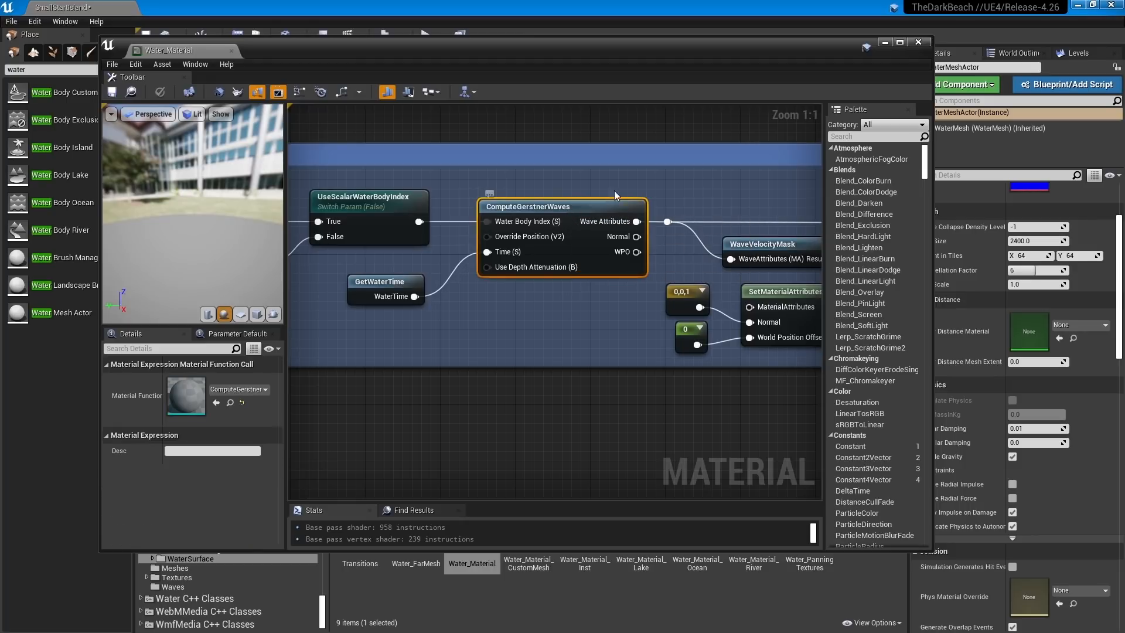
{"action": "double_click", "coordinate": [567, 214]}
- Examine the Get Gerstner Waves node's custom code and its surrounding graph, and close both ComputeGerstnerWaves and Water_Material
{"action": "scroll", "coordinate": [599, 384], "scroll_direction": "up", "scroll_amount": 6}
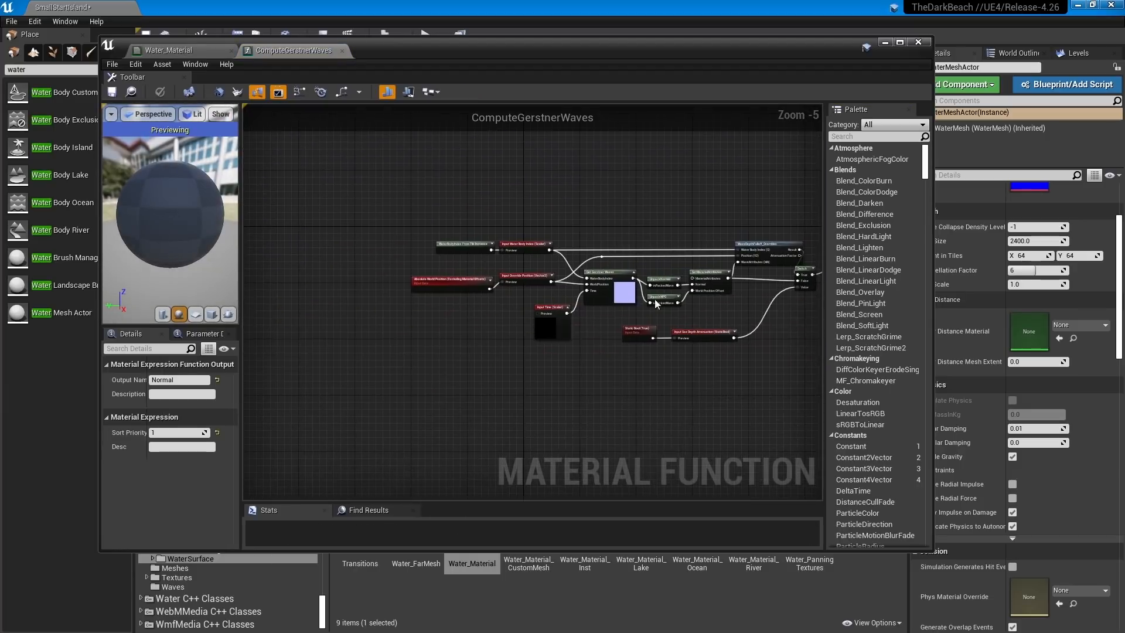
{"action": "left_click", "coordinate": [597, 286]}
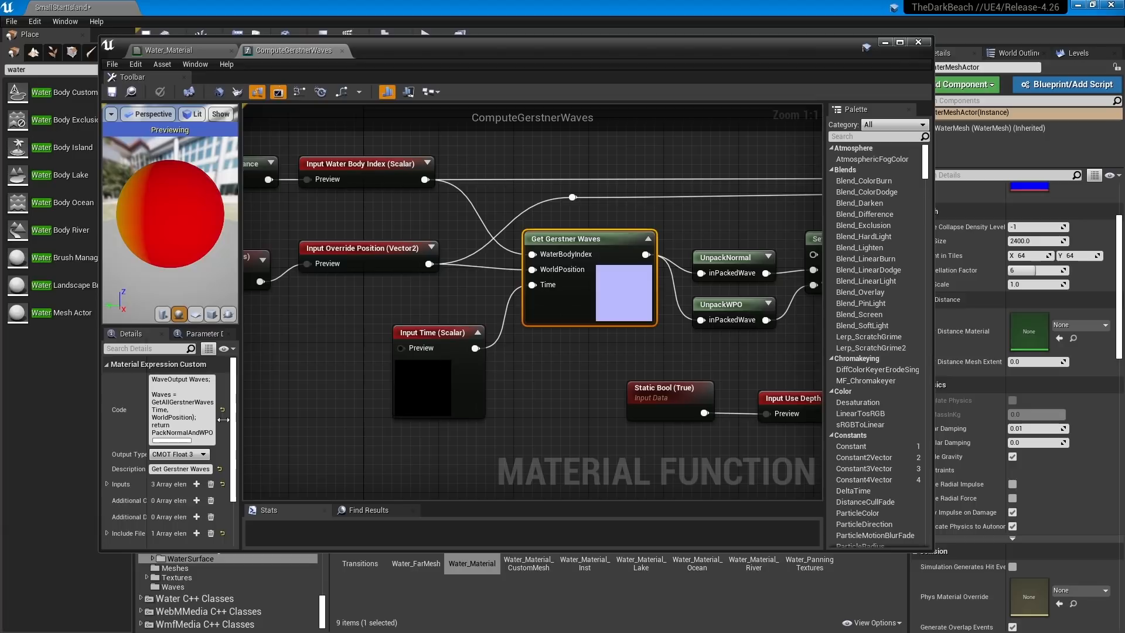
{"action": "left_click_drag", "start_coordinate": [152, 387], "coordinate": [183, 454]}
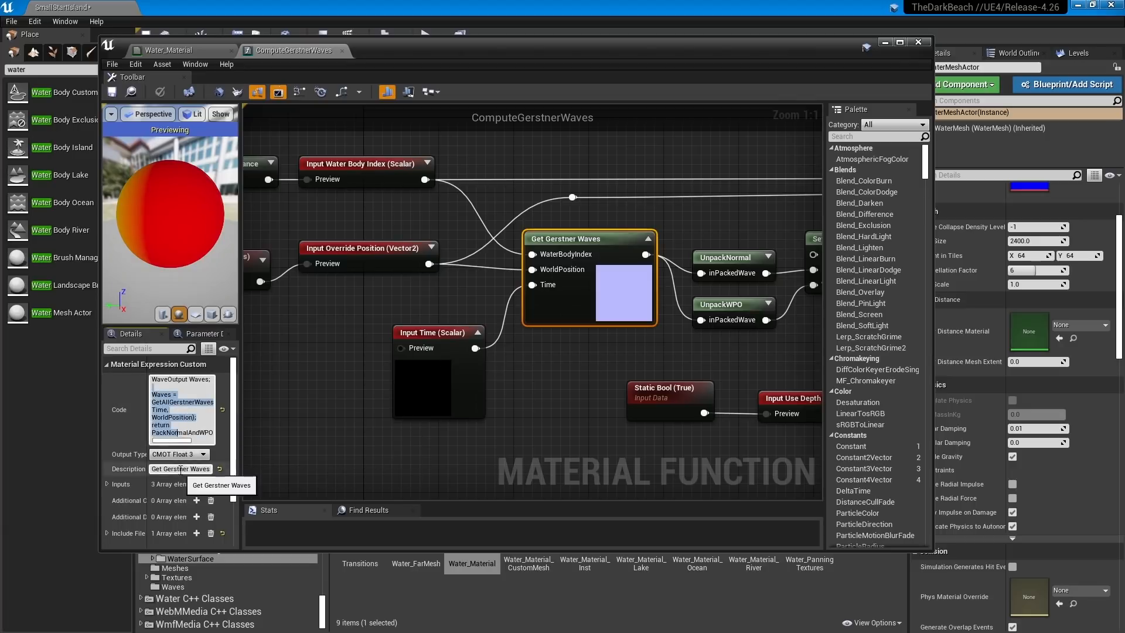
{"action": "left_click_drag", "start_coordinate": [173, 388], "coordinate": [205, 424]}
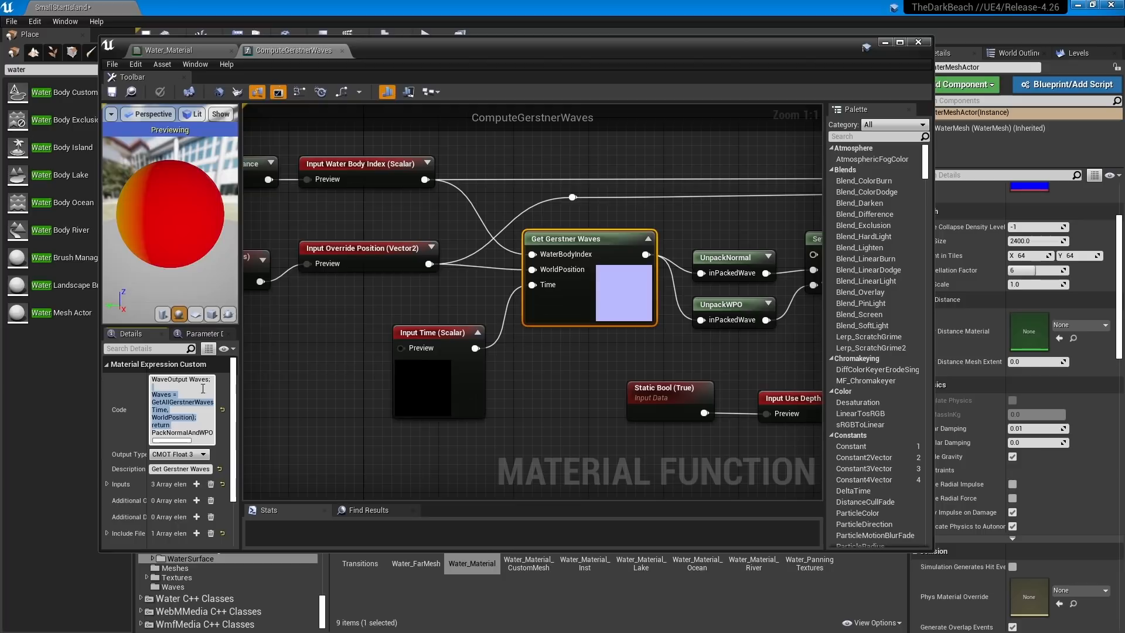
{"action": "left_click", "coordinate": [638, 353]}
{"action": "scroll", "coordinate": [515, 371], "scroll_direction": "down", "scroll_amount": 3}
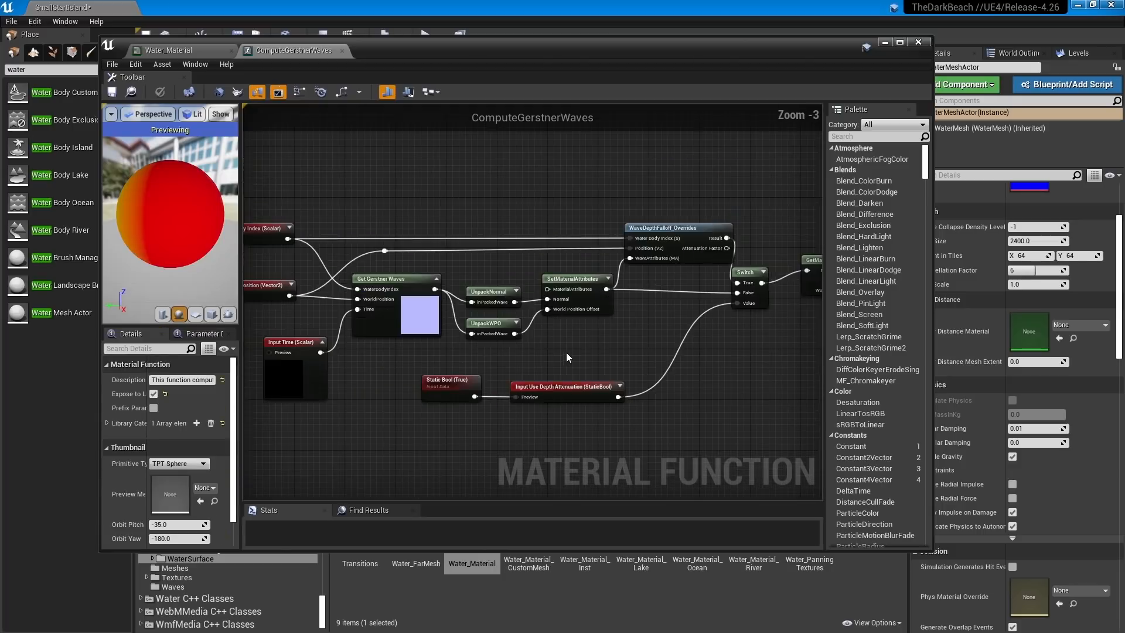
{"action": "scroll", "coordinate": [565, 356], "scroll_direction": "down", "scroll_amount": 3}
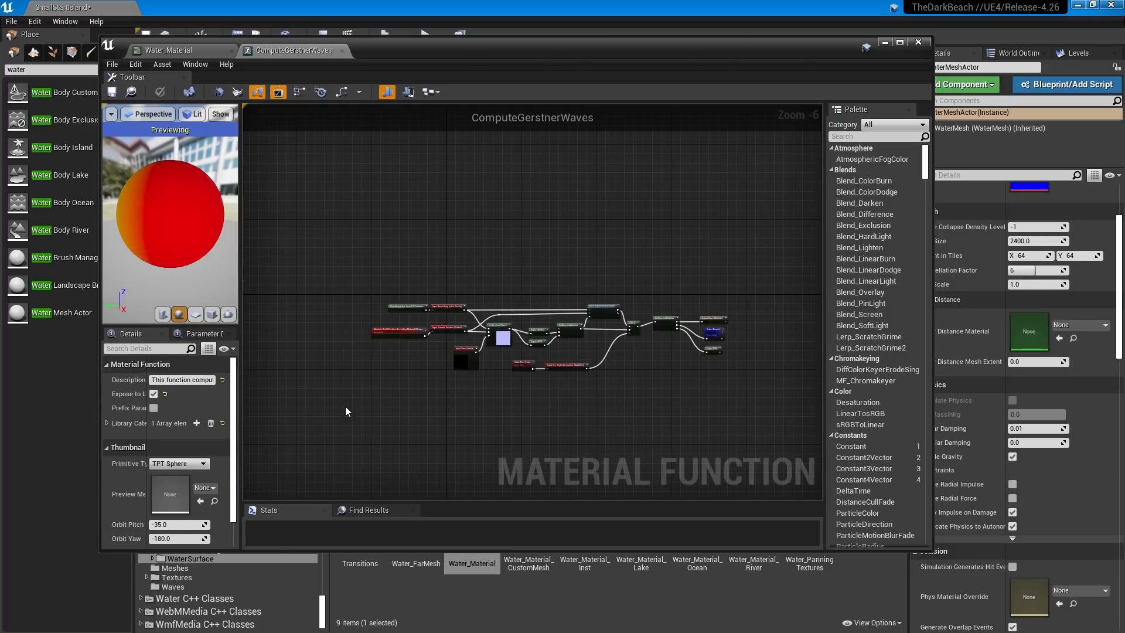
{"action": "middle_click", "coordinate": [293, 50]}
{"action": "middle_click", "coordinate": [183, 51]}
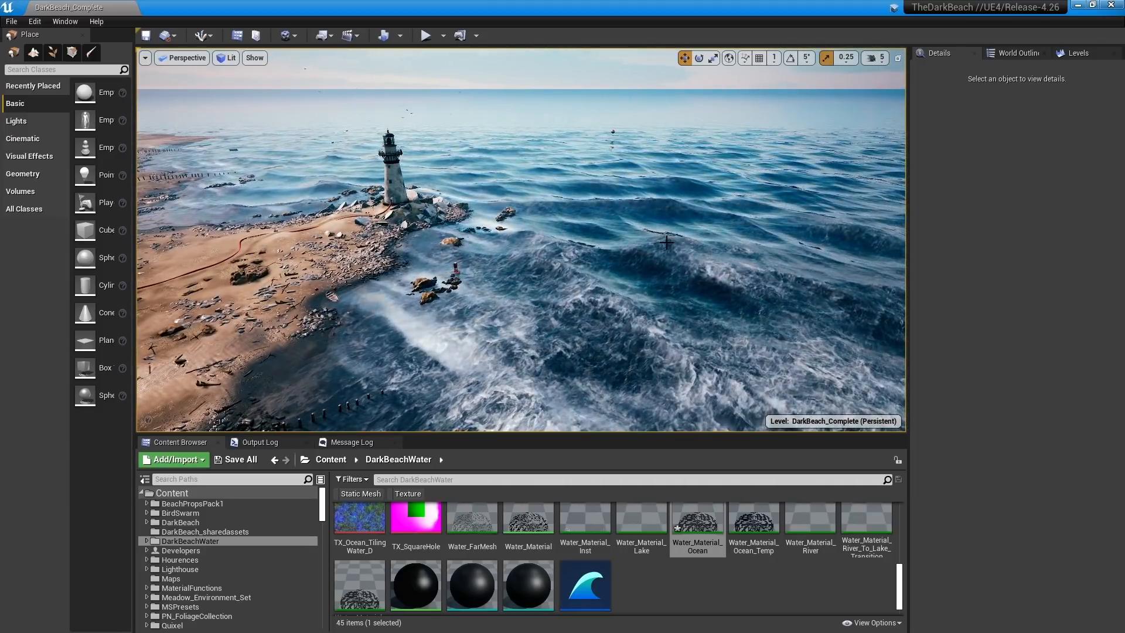
- Inspect the waves around the lighthouse and the river channels crossing the beach toward the sea
{"action": "right_click_drag", "start_coordinate": [664, 241], "coordinate": [612, 221]}
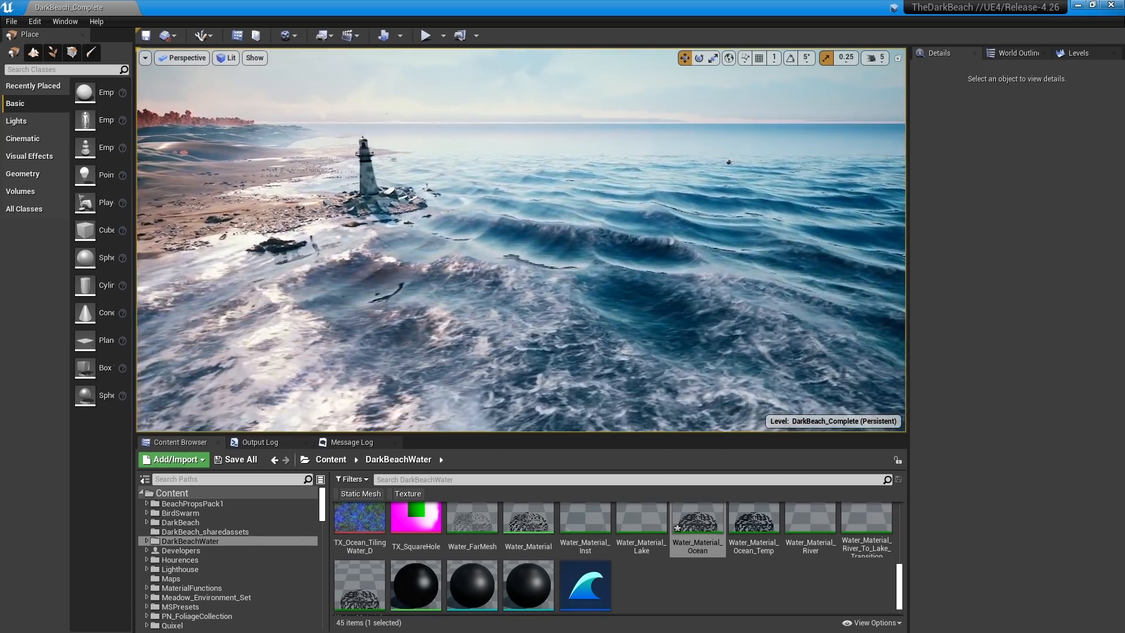
{"action": "right_click_drag", "start_coordinate": [520, 239], "coordinate": [436, 219]}
{"action": "right_click_drag", "start_coordinate": [520, 239], "coordinate": [465, 248]}
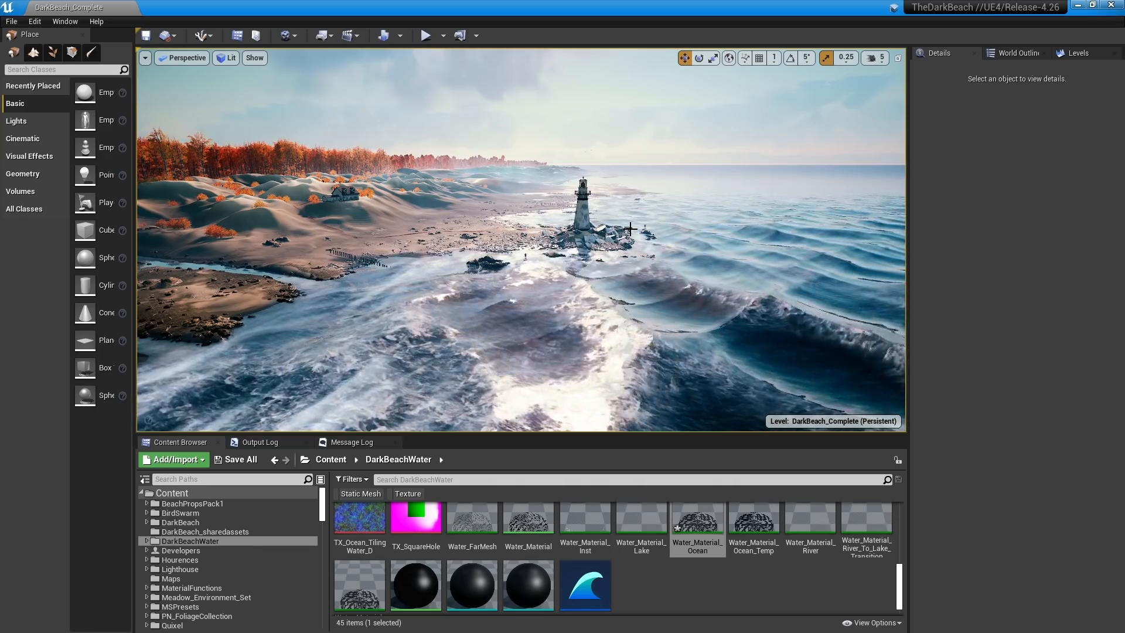
{"action": "right_click_drag", "start_coordinate": [521, 240], "coordinate": [410, 214]}
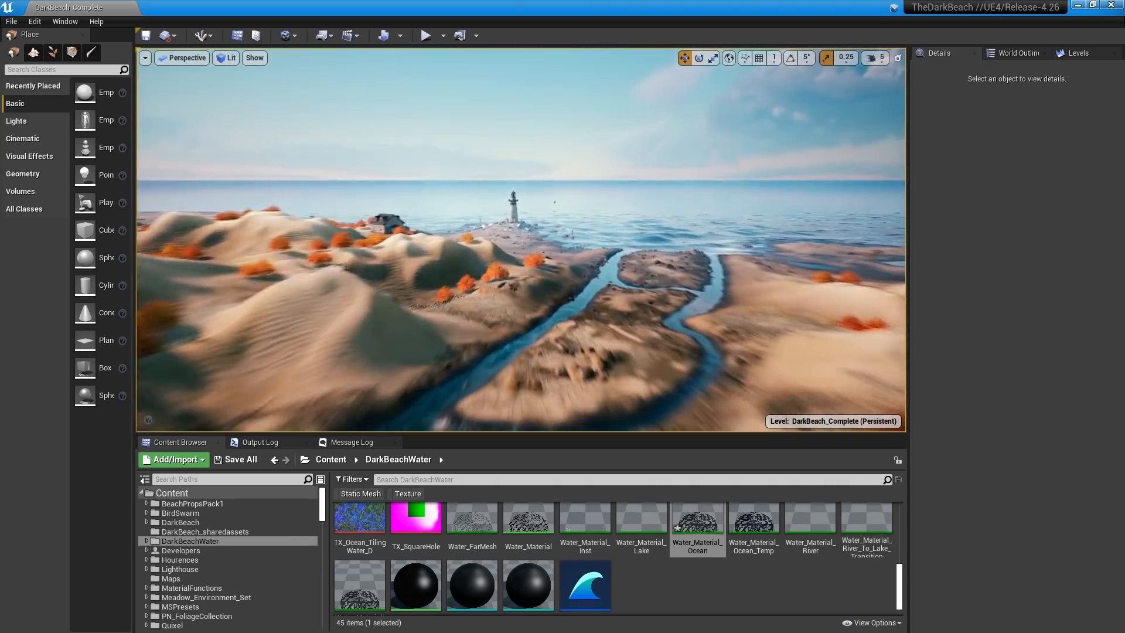
{"action": "right_click_drag", "start_coordinate": [356, 255], "coordinate": [356, 410]}
{"action": "right_click_drag", "start_coordinate": [571, 220], "coordinate": [610, 260]}
{"action": "key", "text": "w"}
{"action": "key", "text": "s"}
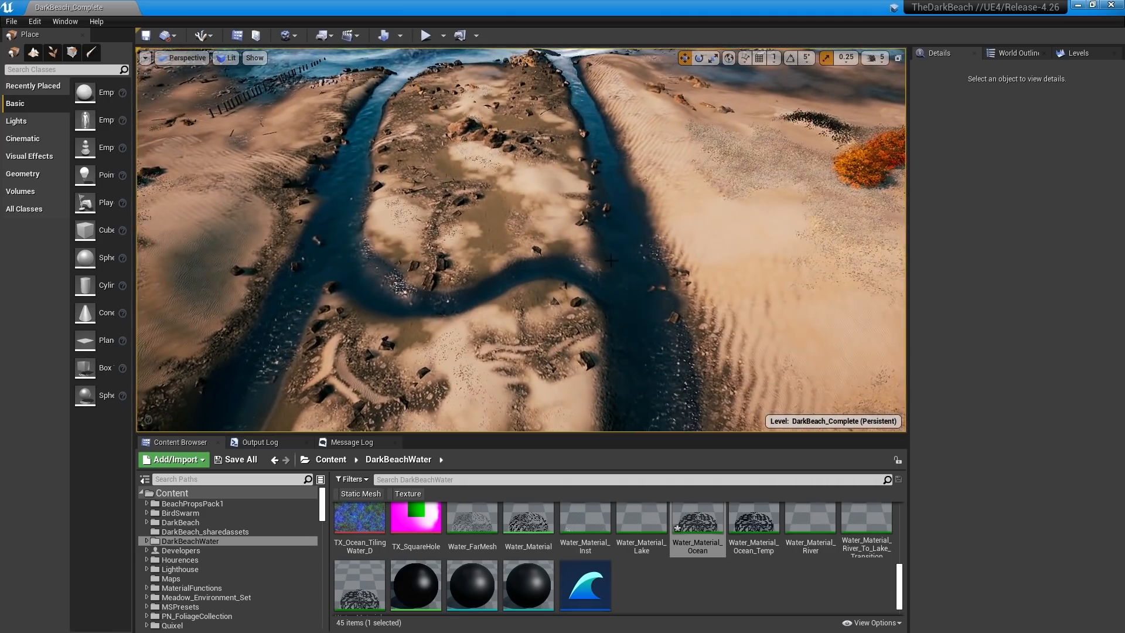
- Inspect the open ocean surface out to the horizon, including the outer edge of the detailed water mesh
{"action": "right_click_drag", "start_coordinate": [347, 226], "coordinate": [658, 59]}
{"action": "key", "text": "w"}
{"action": "key", "text": "s"}
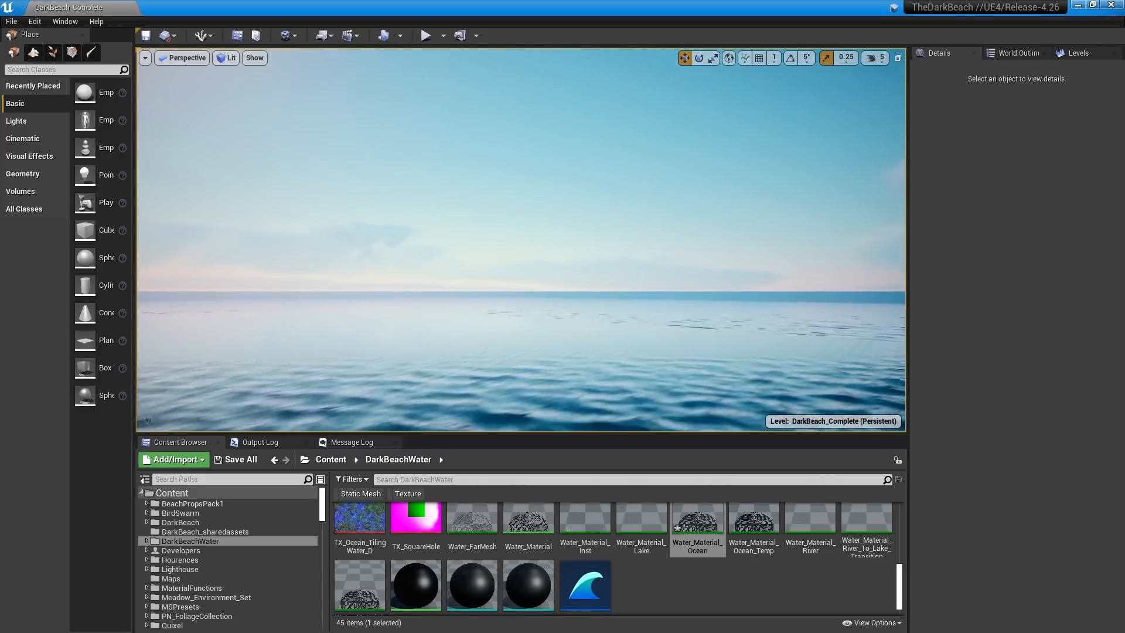
{"action": "right_click_drag", "start_coordinate": [570, 201], "coordinate": [570, 272]}
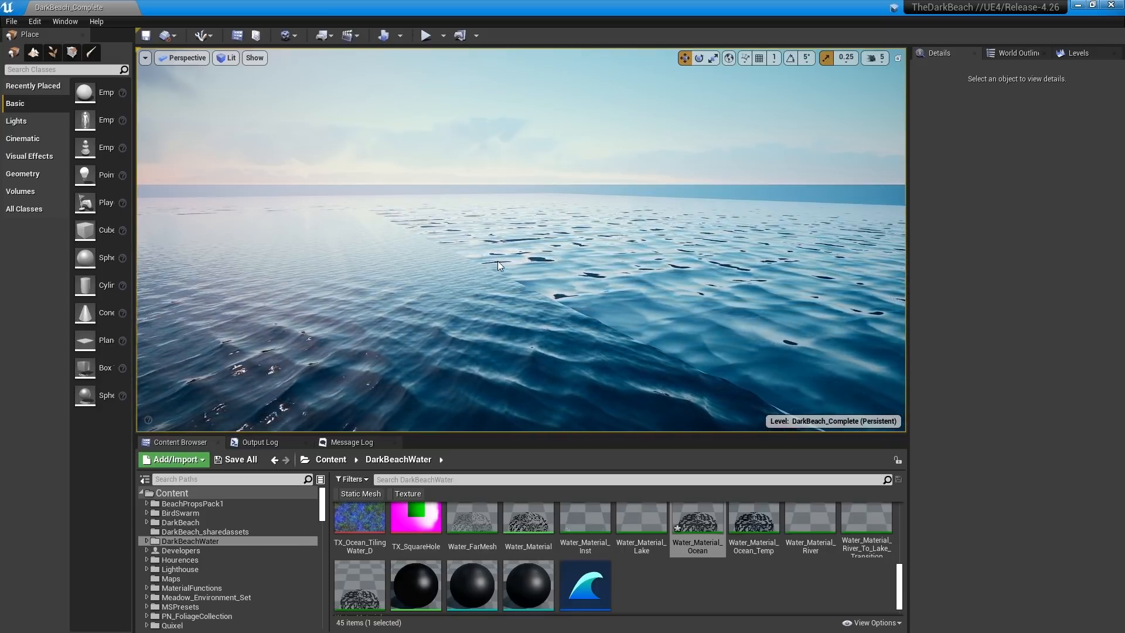
{"action": "right_click_drag", "start_coordinate": [722, 216], "coordinate": [702, 249]}
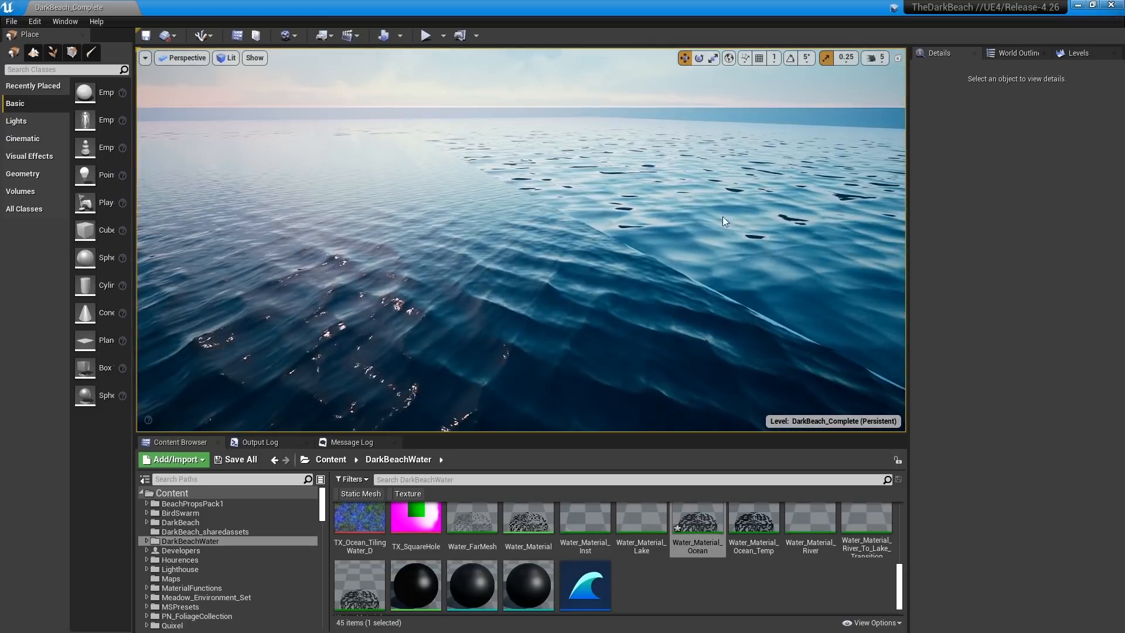
- Filter the level's actors by "water", select WaterMeshActor and show its FarDistance settings
{"action": "left_click", "coordinate": [1012, 51]}
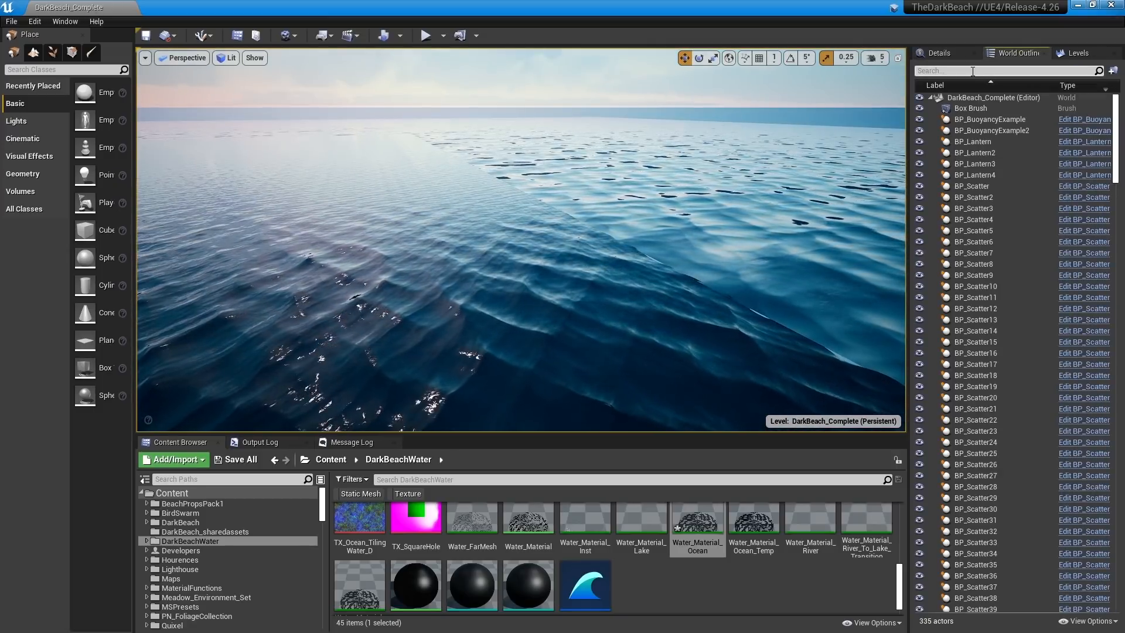
{"action": "left_click", "coordinate": [972, 71]}
{"action": "type", "text": "water"}
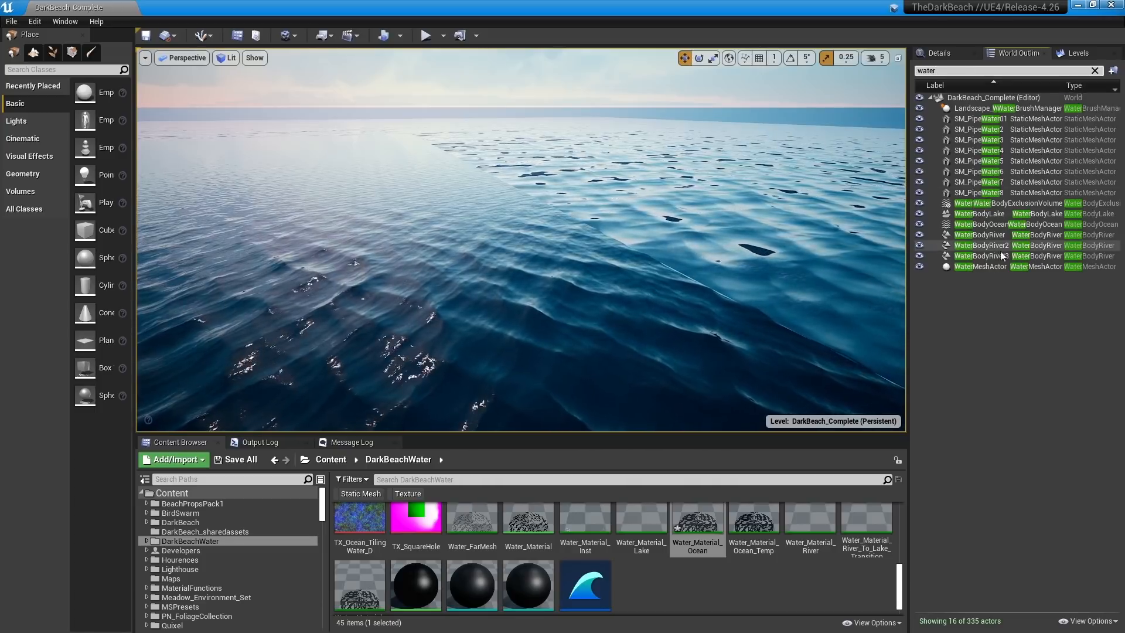
{"action": "left_click", "coordinate": [989, 265]}
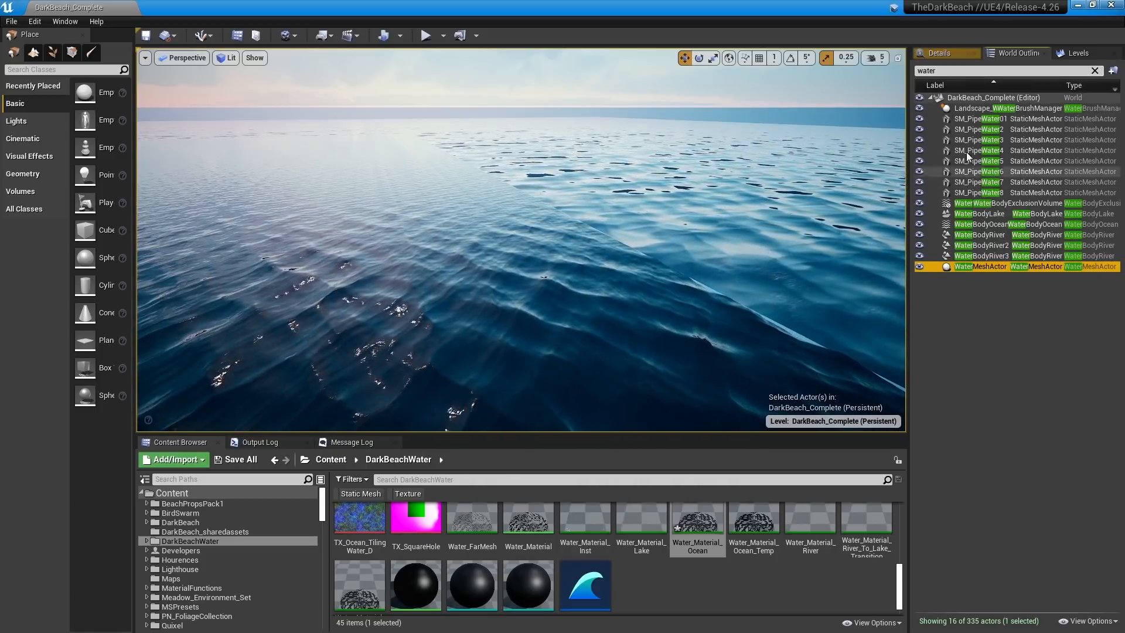
{"action": "left_click", "coordinate": [945, 54]}
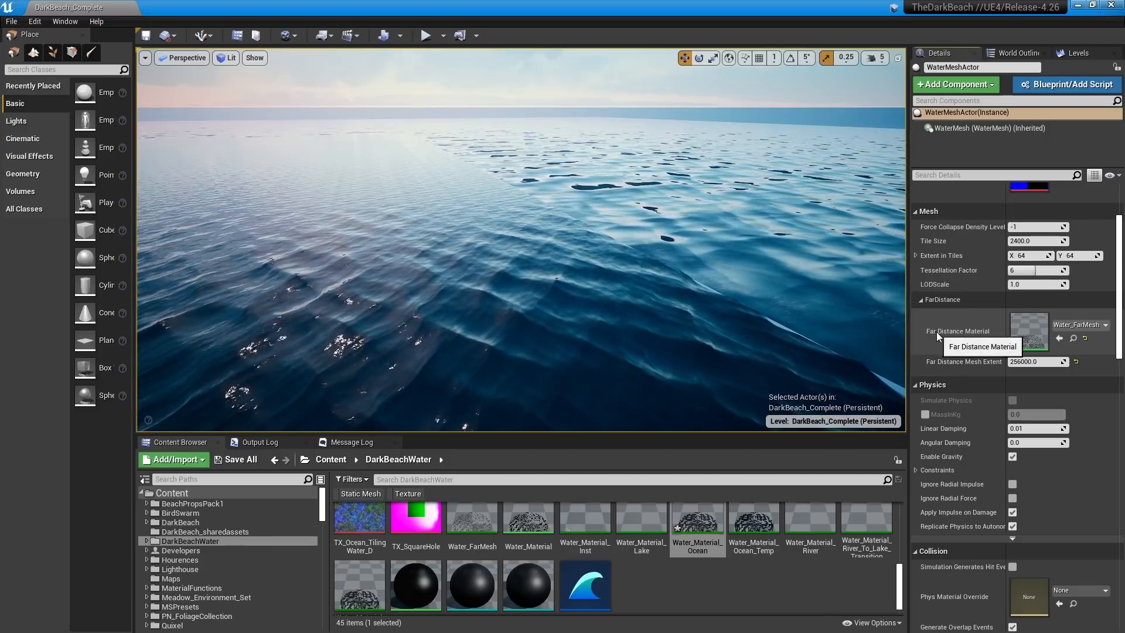
- Set WaterMeshActor's Far Distance Mesh Extent to 0 to compare the horizon, and restore it to 256000
{"action": "left_click", "coordinate": [1046, 362]}
{"action": "type", "text": "0"}
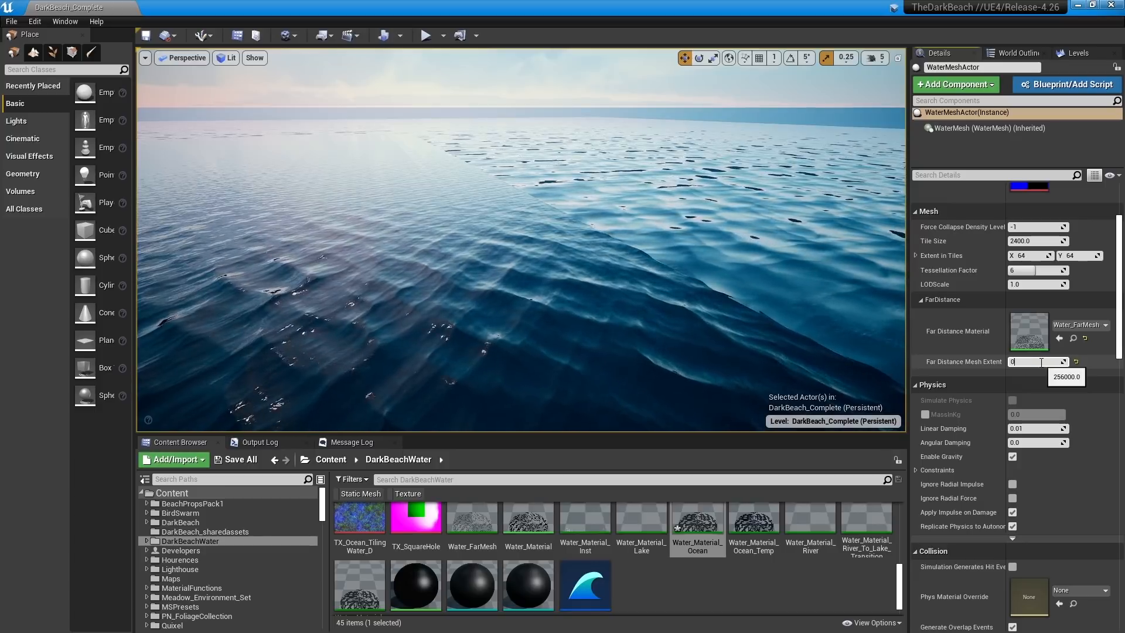
{"action": "key", "text": "Return"}
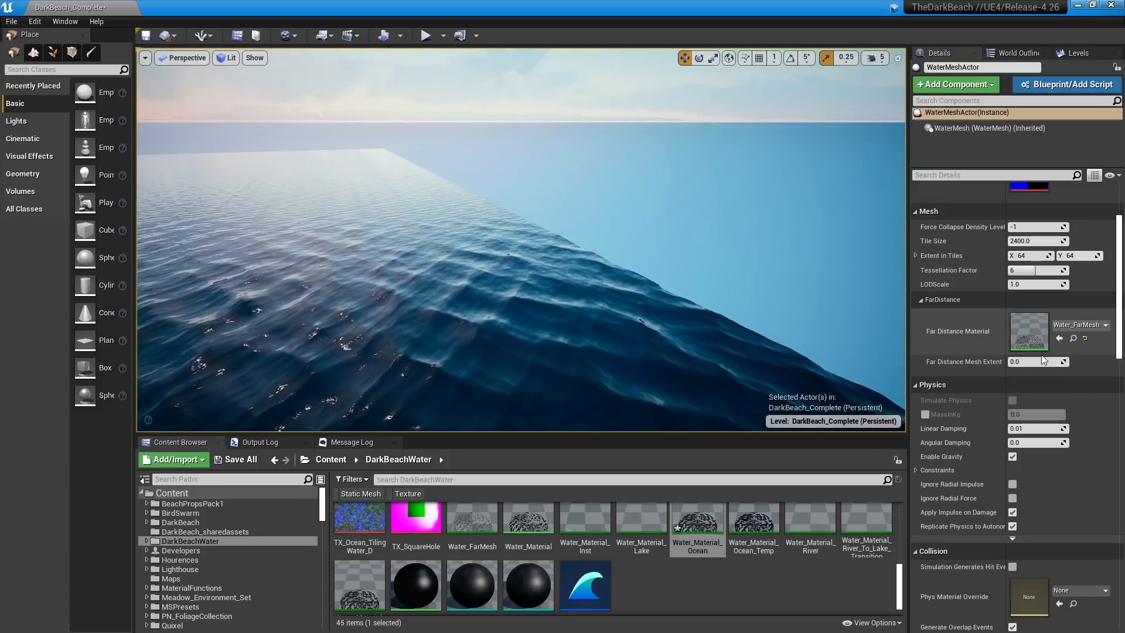
{"action": "type", "text": "256000.0"}
{"action": "key", "text": "Return"}
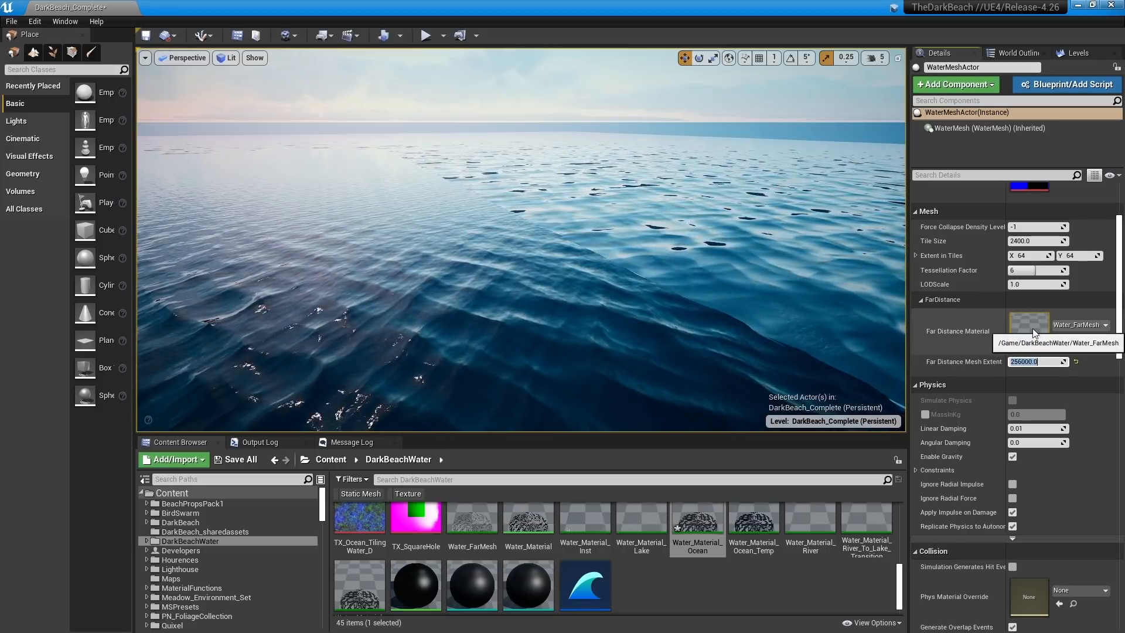
- Find the Water_FarMesh material instance in the Water Content's Materials/WaterSurface folder
{"action": "scroll", "coordinate": [241, 574], "scroll_direction": "down", "scroll_amount": 20}
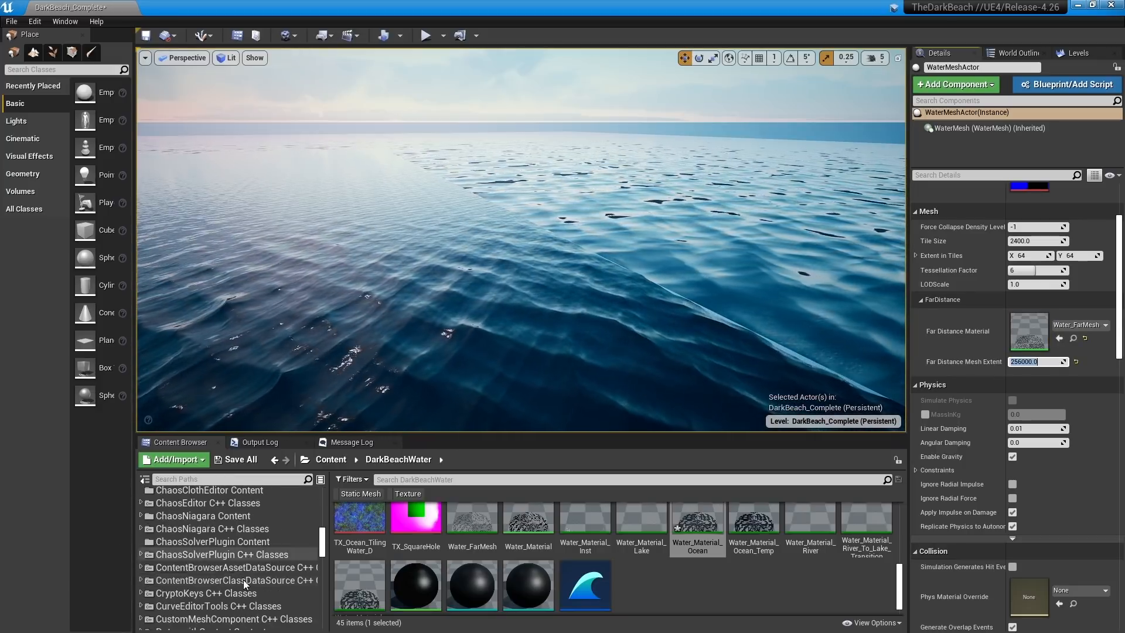
{"action": "scroll", "coordinate": [235, 580], "scroll_direction": "down", "scroll_amount": 10}
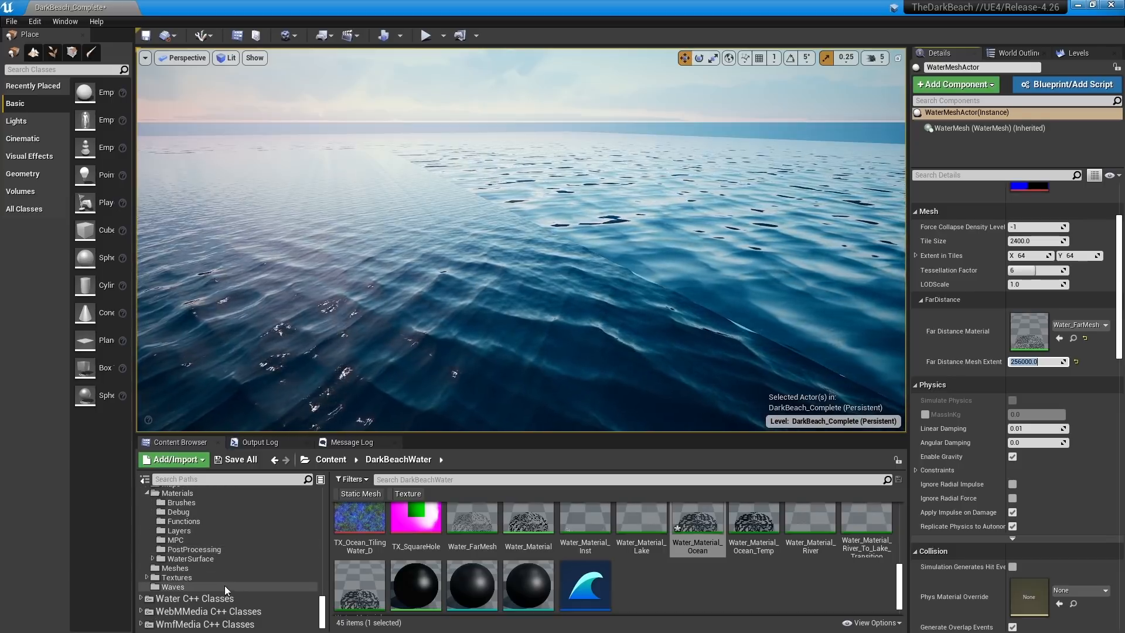
{"action": "scroll", "coordinate": [197, 550], "scroll_direction": "down", "scroll_amount": 3}
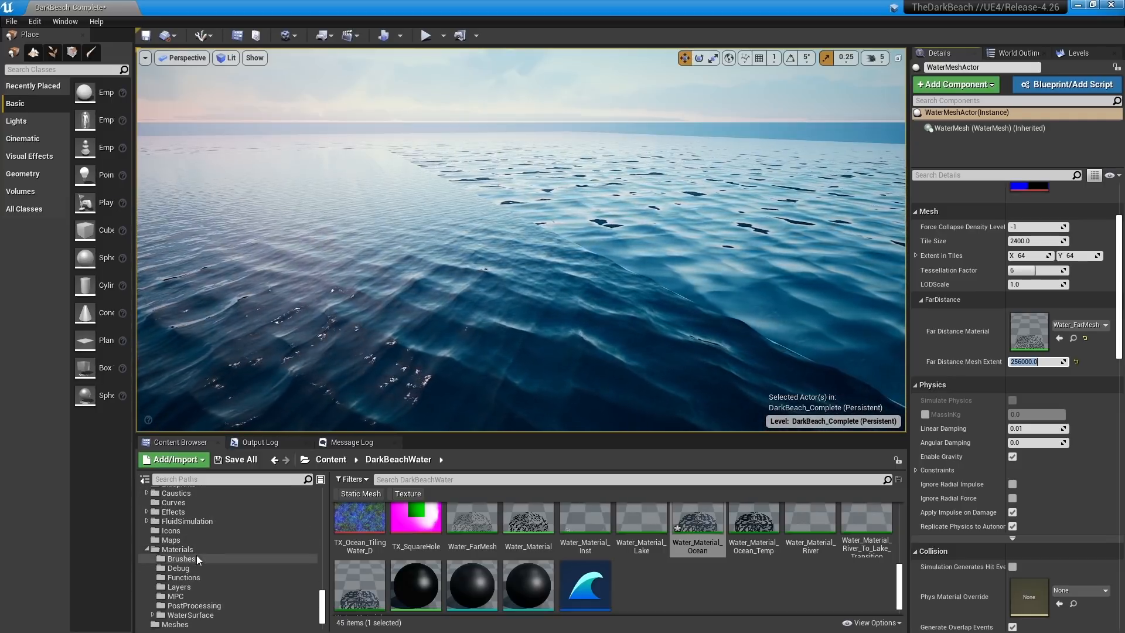
{"action": "left_click", "coordinate": [187, 550]}
{"action": "left_click", "coordinate": [186, 615]}
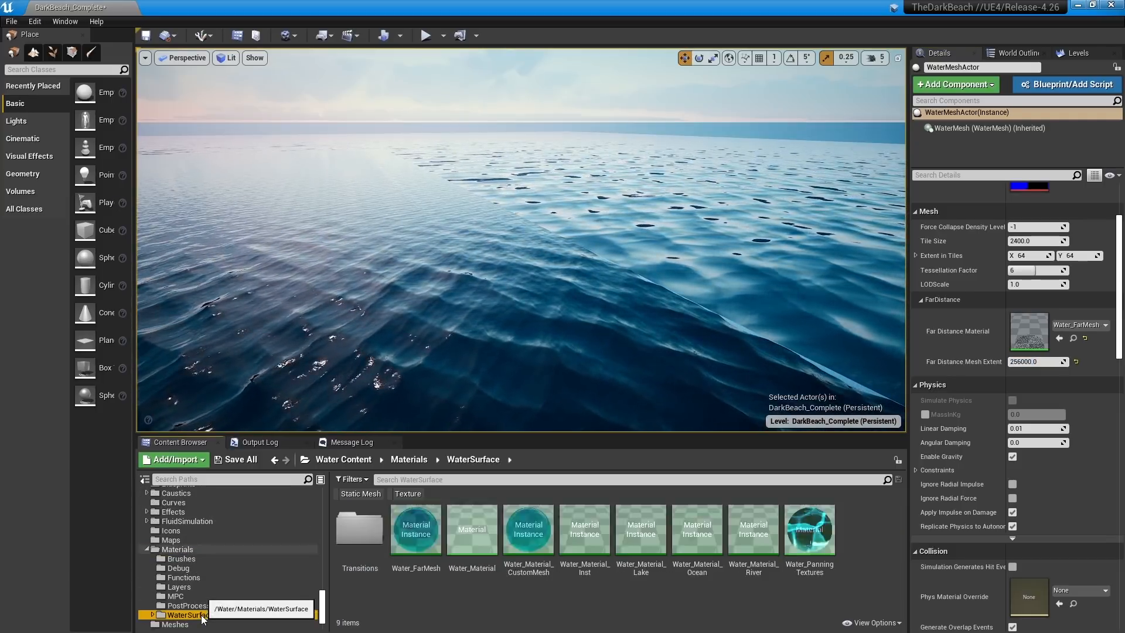
{"action": "left_click", "coordinate": [414, 530]}
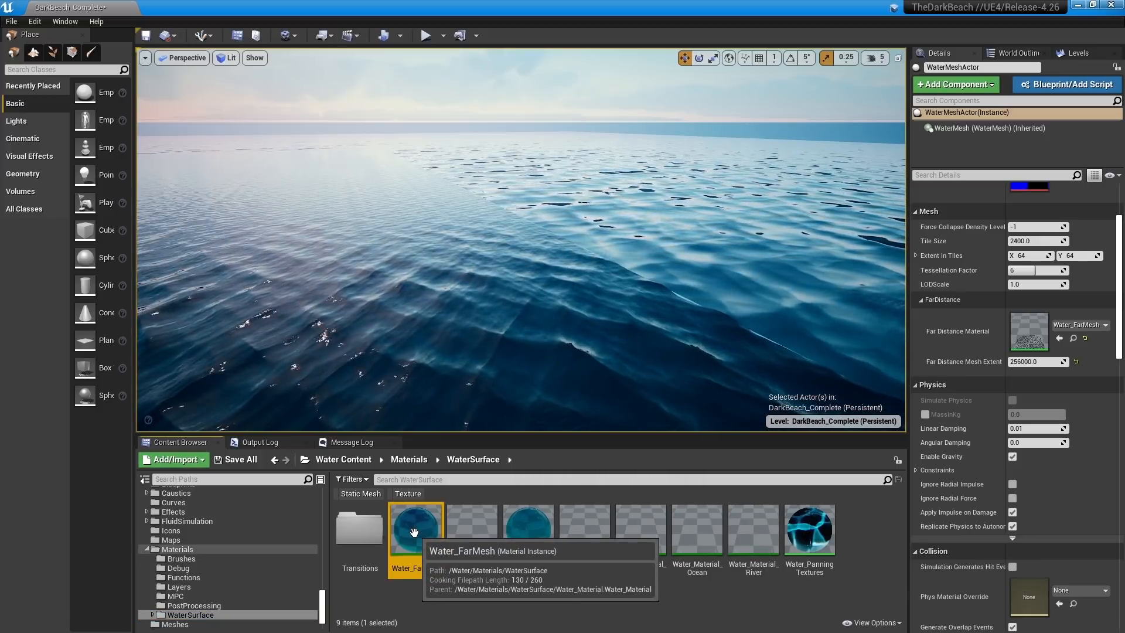
- Select the BP_BuoyancyExample sphere on the ocean and open the Water Content's Blueprints folder
{"action": "right_click_drag", "start_coordinate": [628, 156], "coordinate": [542, 157]}
{"action": "right_click_drag", "start_coordinate": [722, 260], "coordinate": [728, 260]}
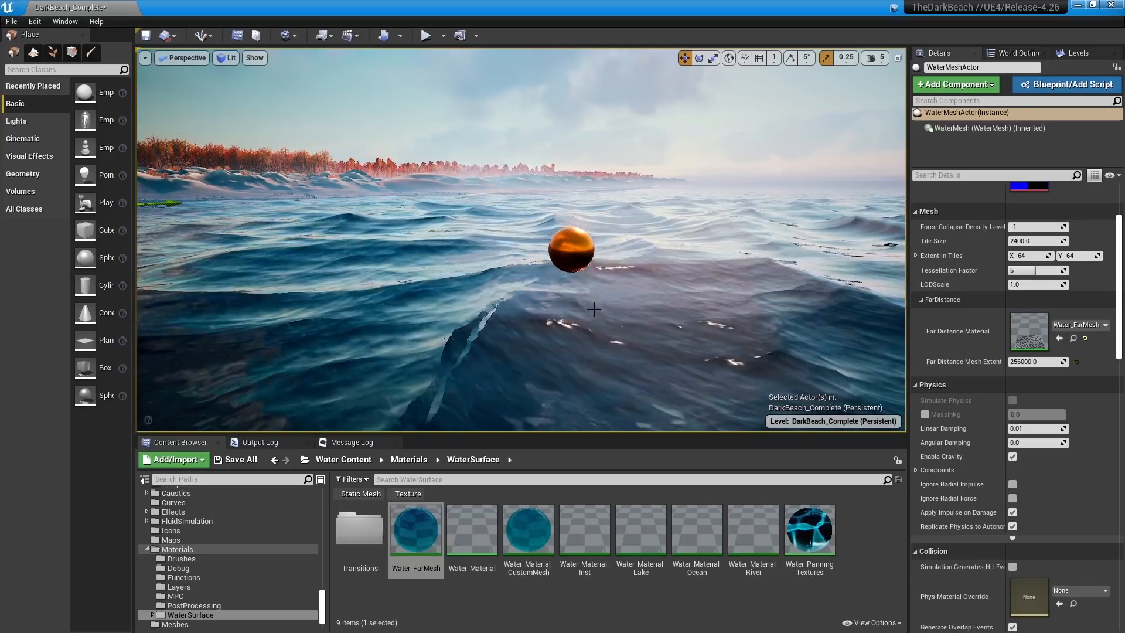
{"action": "left_click", "coordinate": [572, 243]}
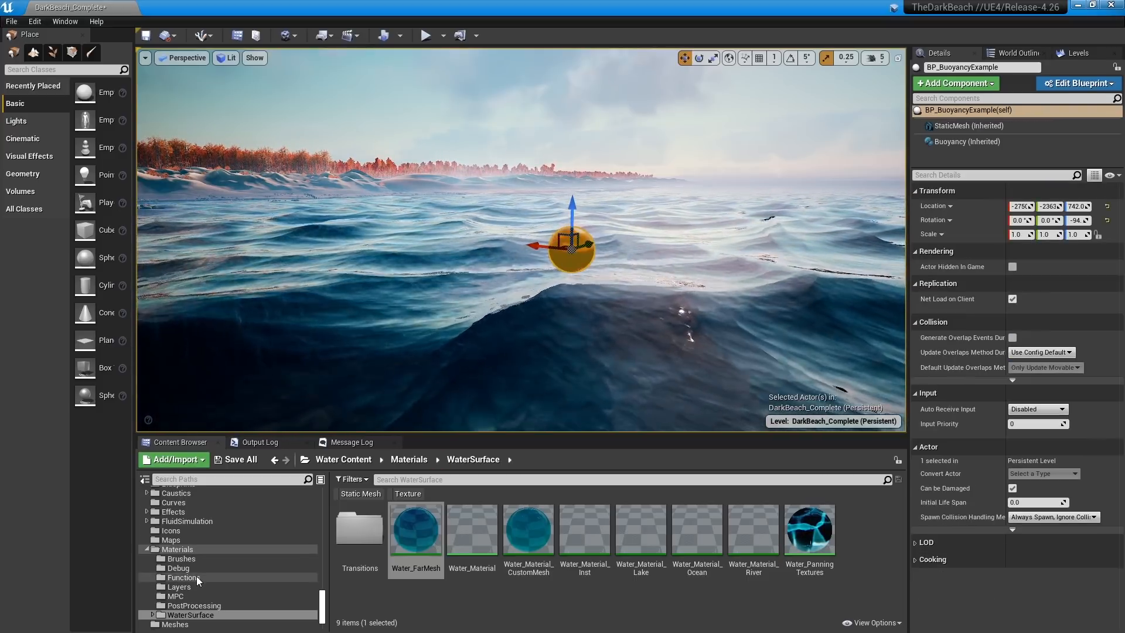
{"action": "scroll", "coordinate": [197, 561], "scroll_direction": "up", "scroll_amount": 2}
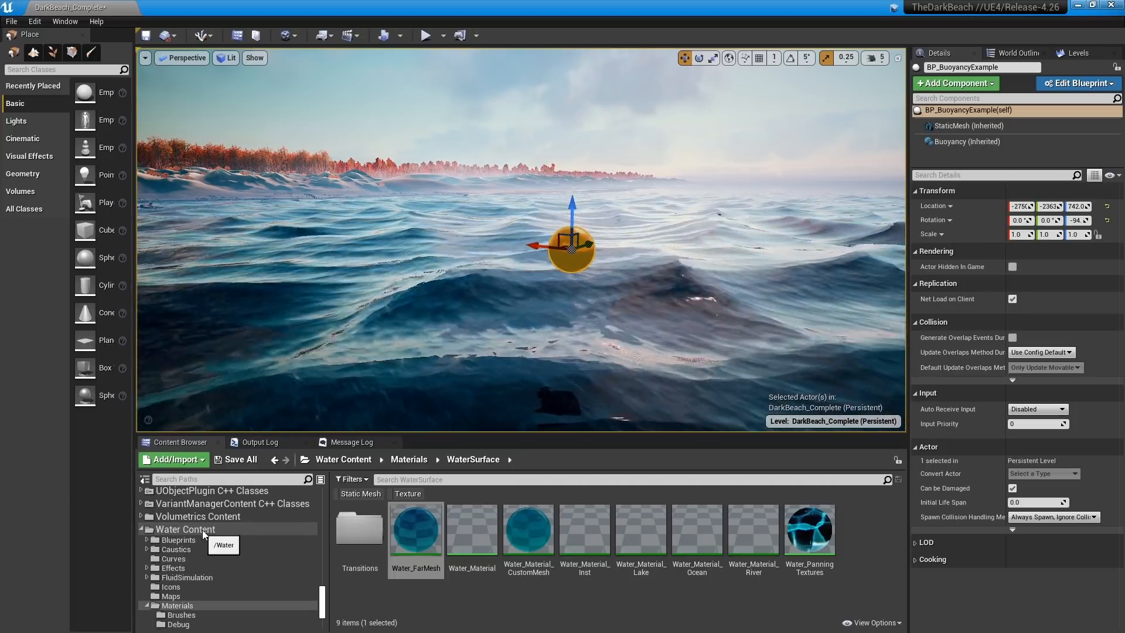
{"action": "left_click", "coordinate": [186, 540]}
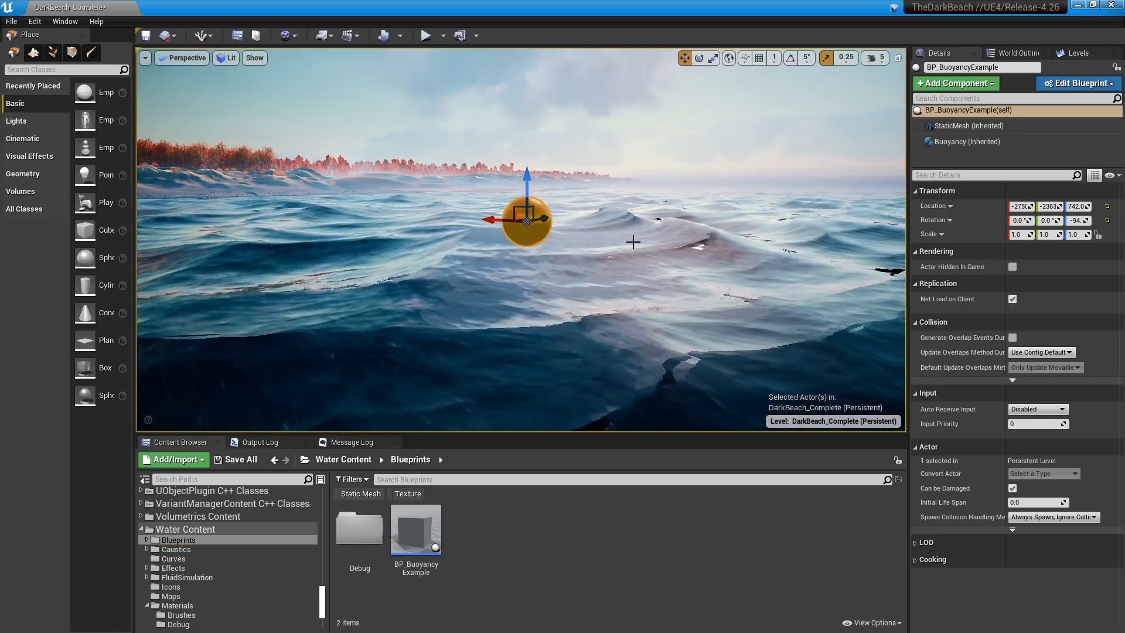
- Run the level in Simulate mode and look across the ocean toward the shoreline
{"action": "left_click", "coordinate": [442, 35]}
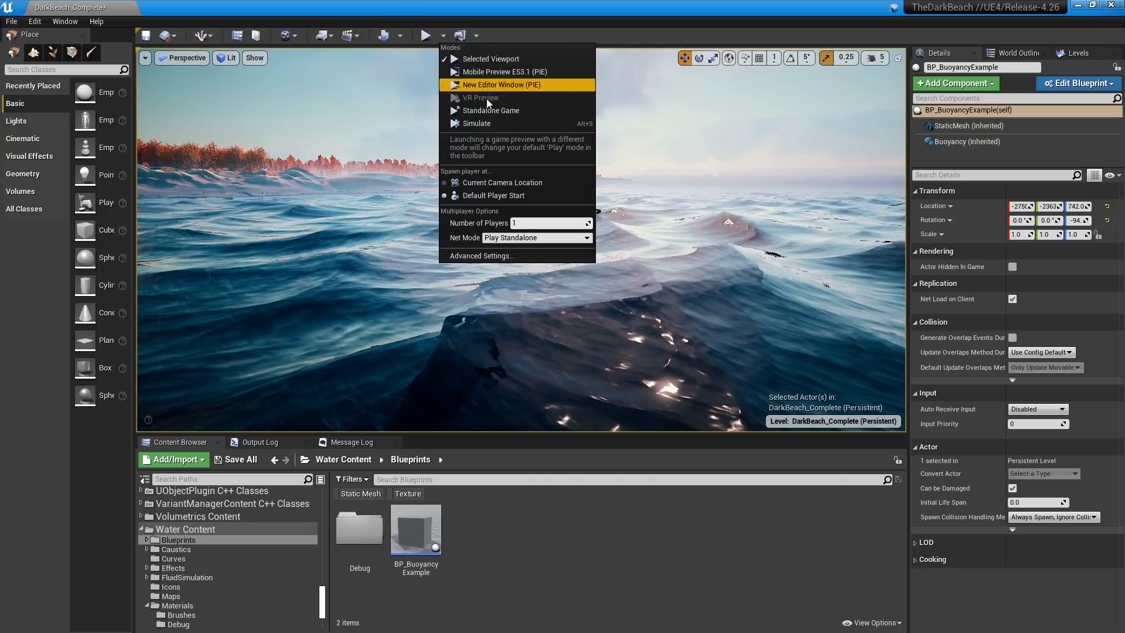
{"action": "left_click", "coordinate": [490, 124]}
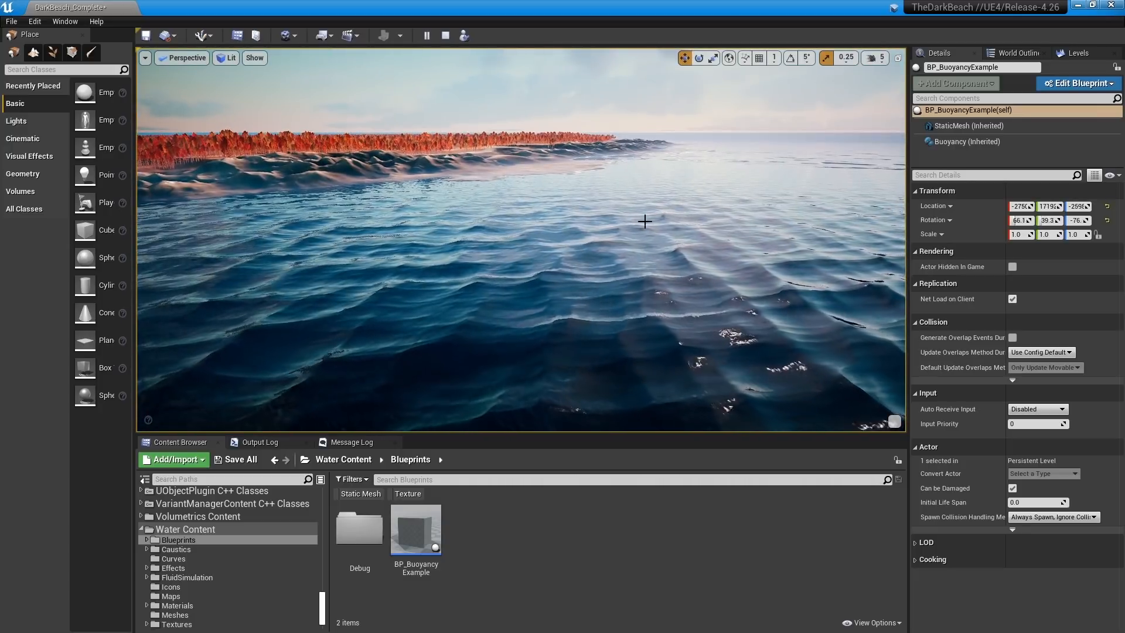
{"action": "right_click_drag", "start_coordinate": [595, 267], "coordinate": [304, 257]}
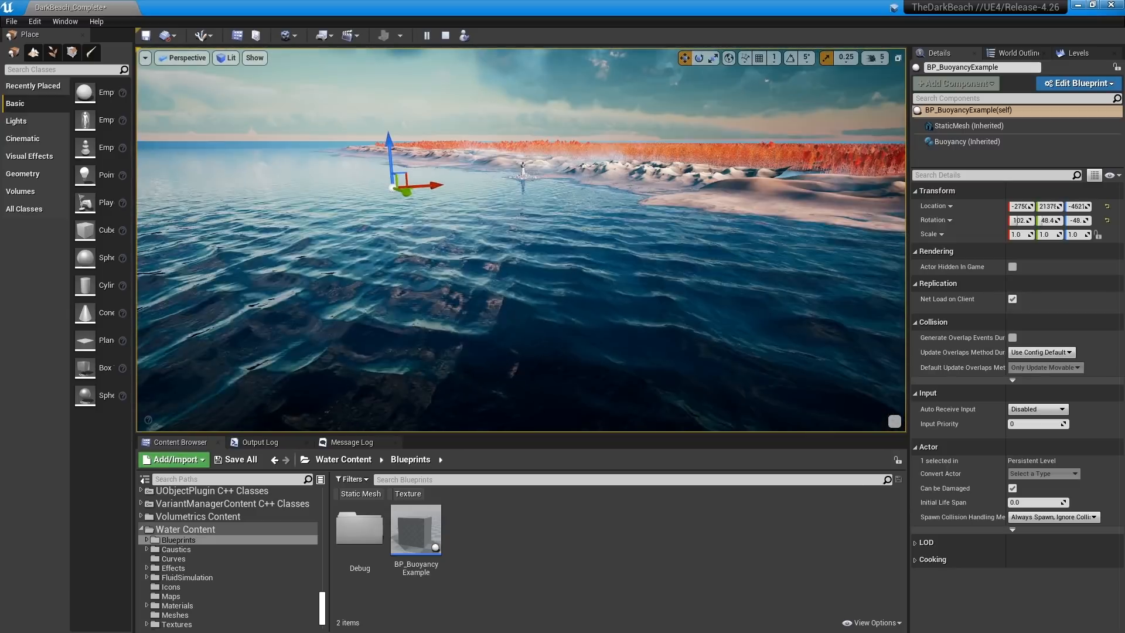
- Examine the Buoyancy component of BP_BuoyancyExample and stop the simulation
{"action": "left_click", "coordinate": [968, 143]}
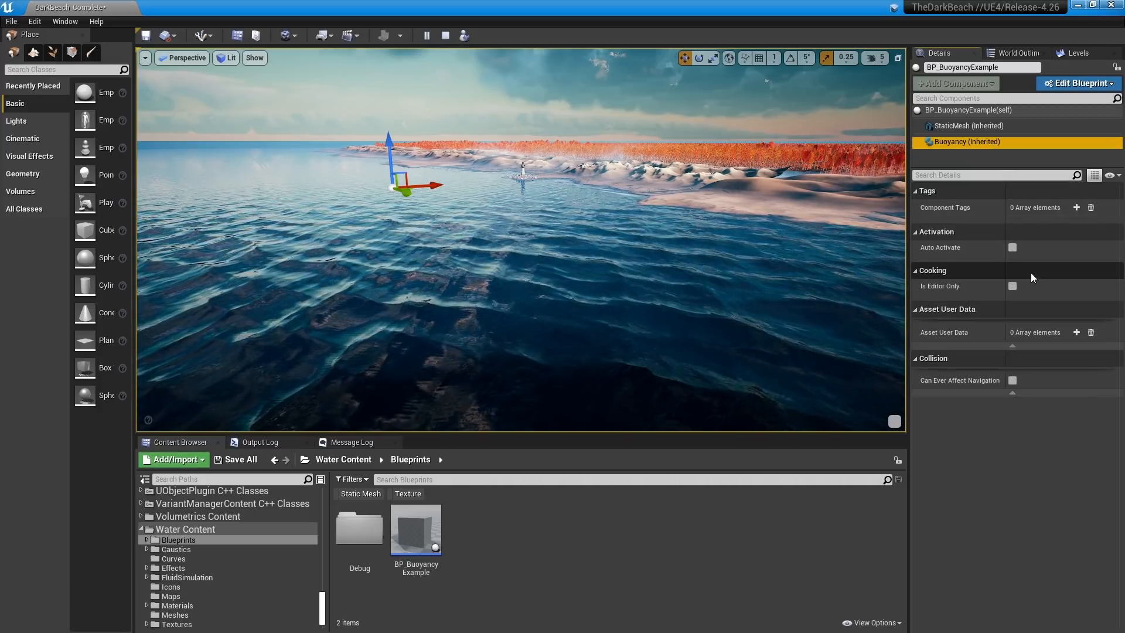
{"action": "right_click_drag", "start_coordinate": [780, 222], "coordinate": [530, 225]}
{"action": "key", "text": "w"}
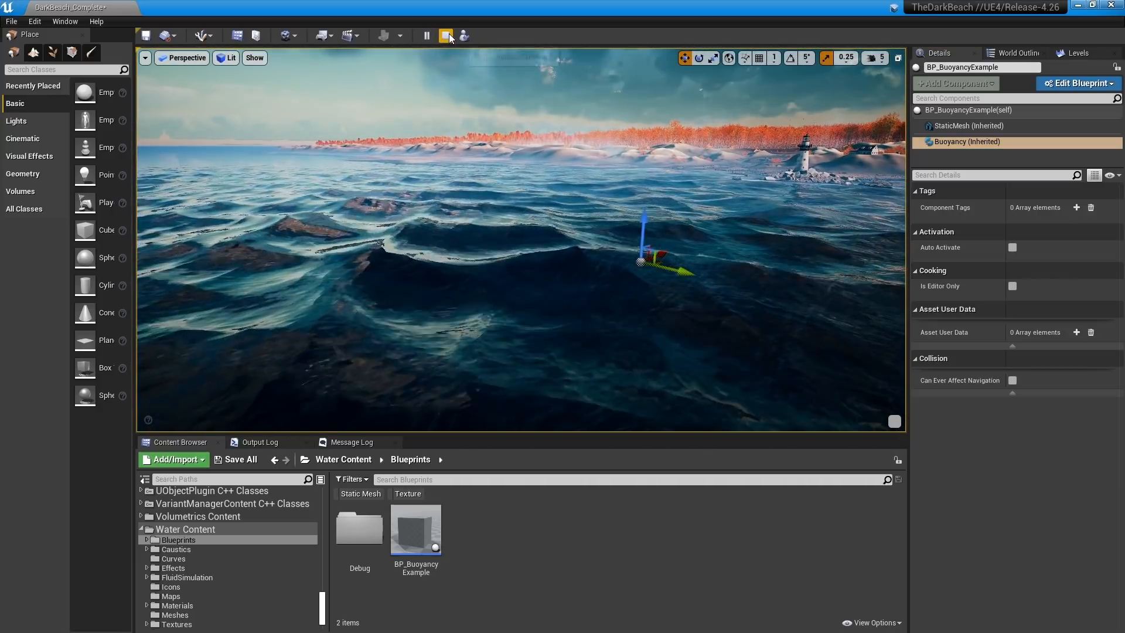
{"action": "left_click", "coordinate": [446, 35]}
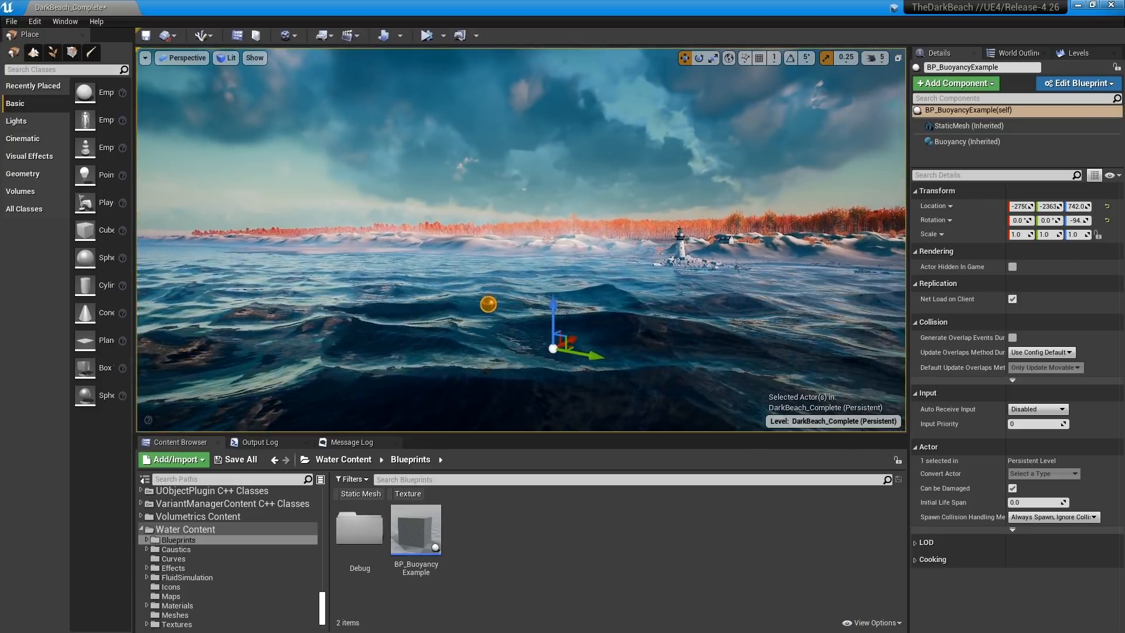
- Select the SM_LargeBuoy2 buoy standing in the foamy water between the rocks near the shore
{"action": "key", "text": "w"}
{"action": "right_click_drag", "start_coordinate": [639, 275], "coordinate": [609, 328]}
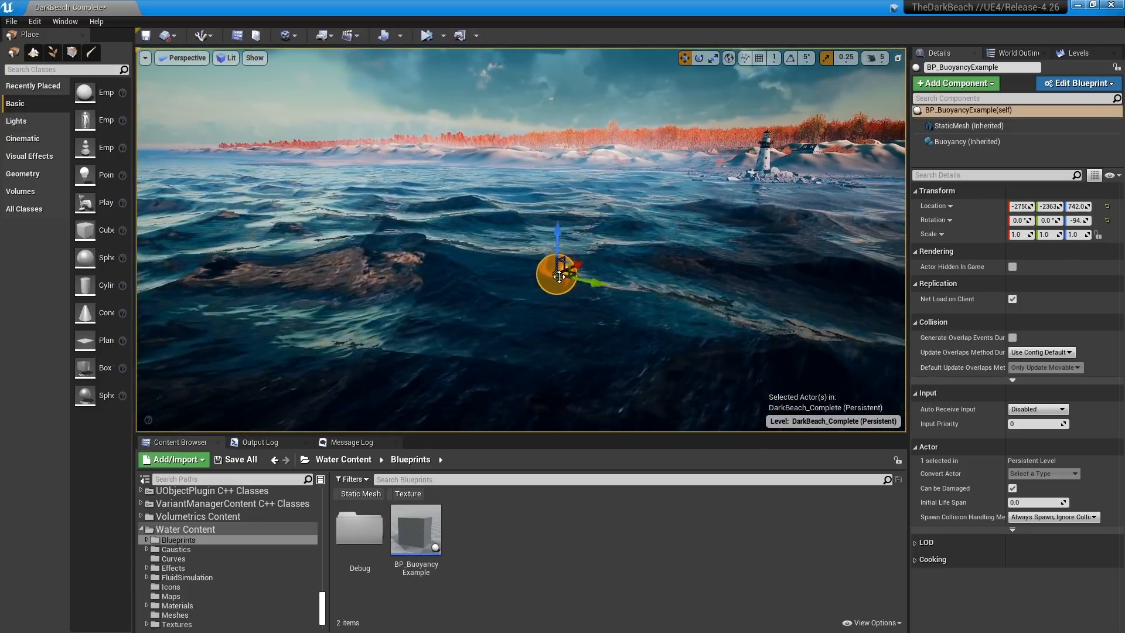
{"action": "right_click_drag", "start_coordinate": [557, 274], "coordinate": [632, 273]}
{"action": "key", "text": "s"}
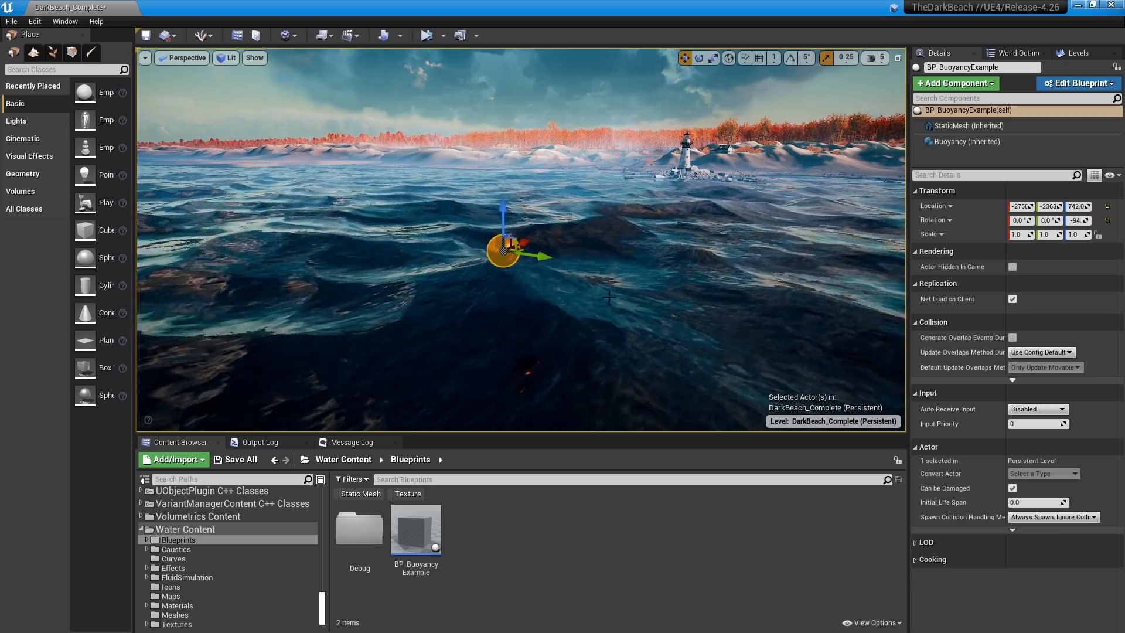
{"action": "right_click_drag", "start_coordinate": [609, 297], "coordinate": [518, 246]}
{"action": "key", "text": "w"}
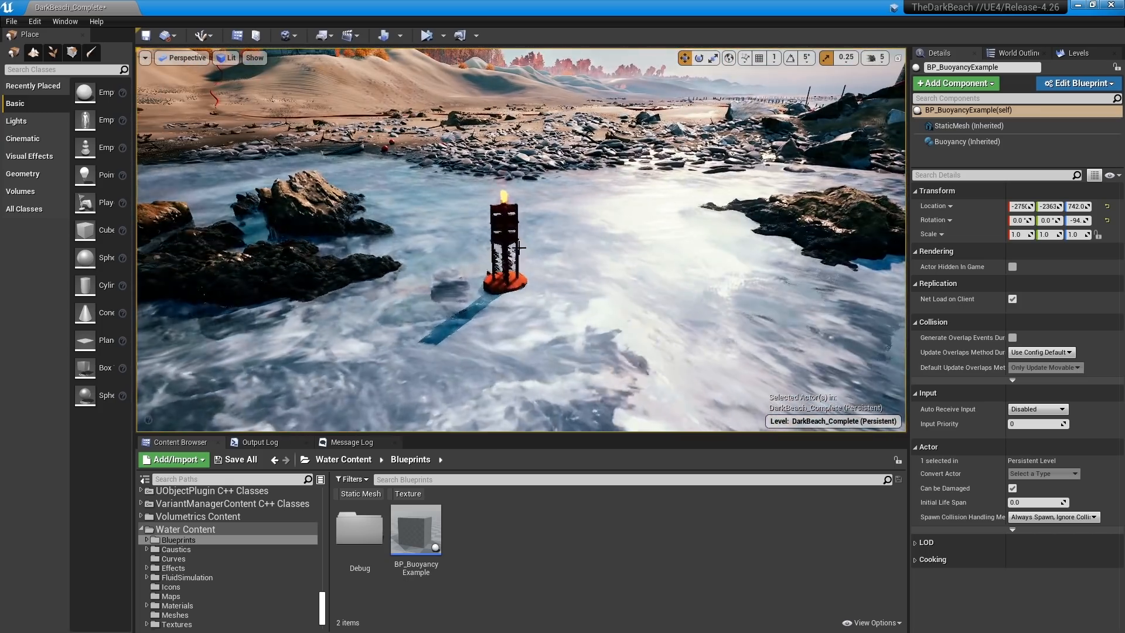
{"action": "left_click", "coordinate": [482, 203]}
{"action": "right_click_drag", "start_coordinate": [482, 203], "coordinate": [528, 210]}
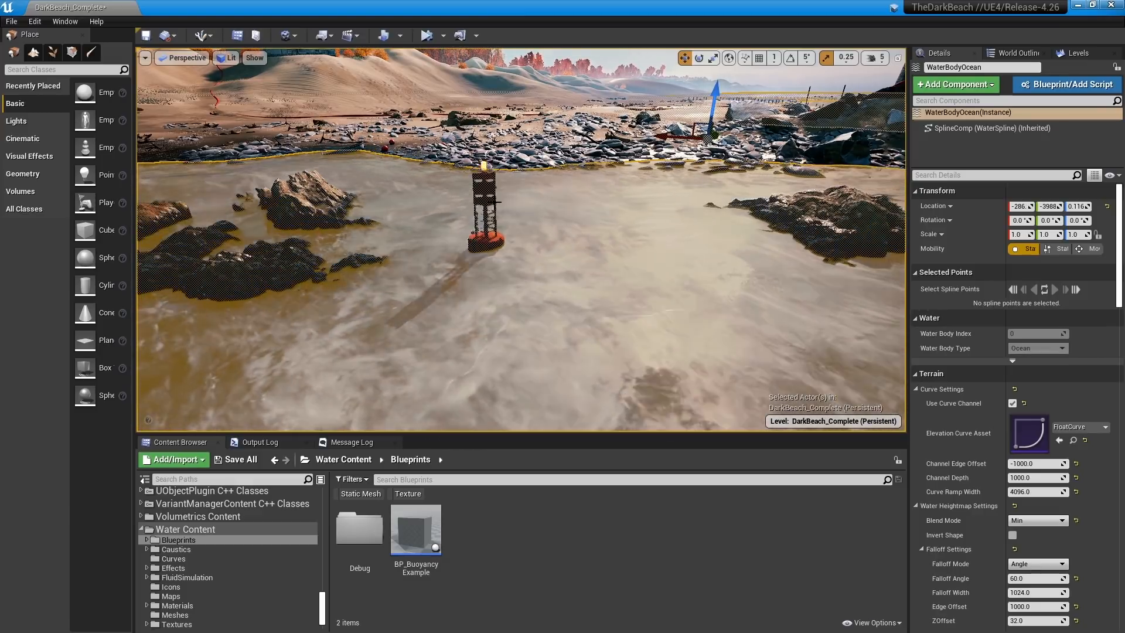
{"action": "left_click", "coordinate": [431, 281]}
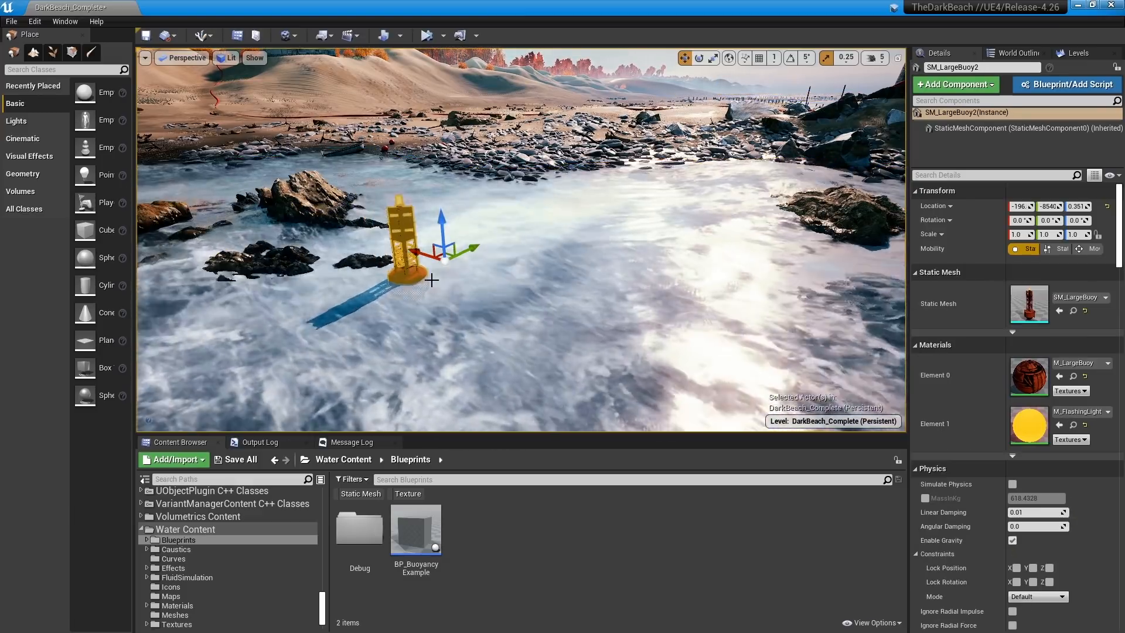
{"action": "right_click_drag", "start_coordinate": [563, 286], "coordinate": [573, 279]}
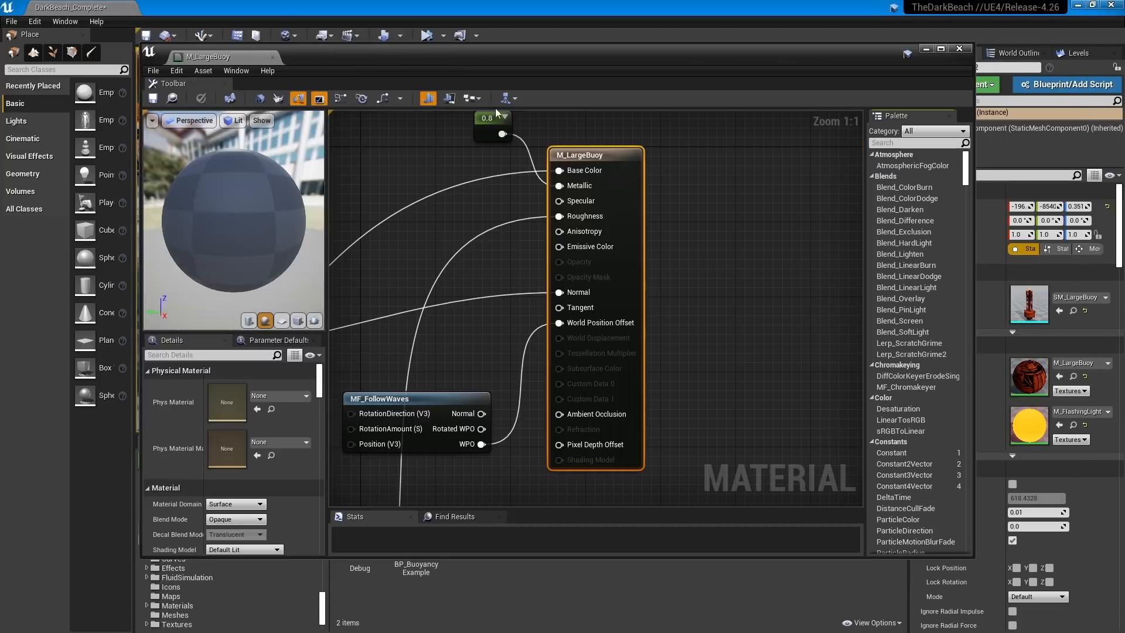
- Locate the MF_FollowWaves node feeding World Position Offset in the M_LargeBuoy material and open its function graph
{"action": "right_click_drag", "start_coordinate": [473, 351], "coordinate": [586, 294]}
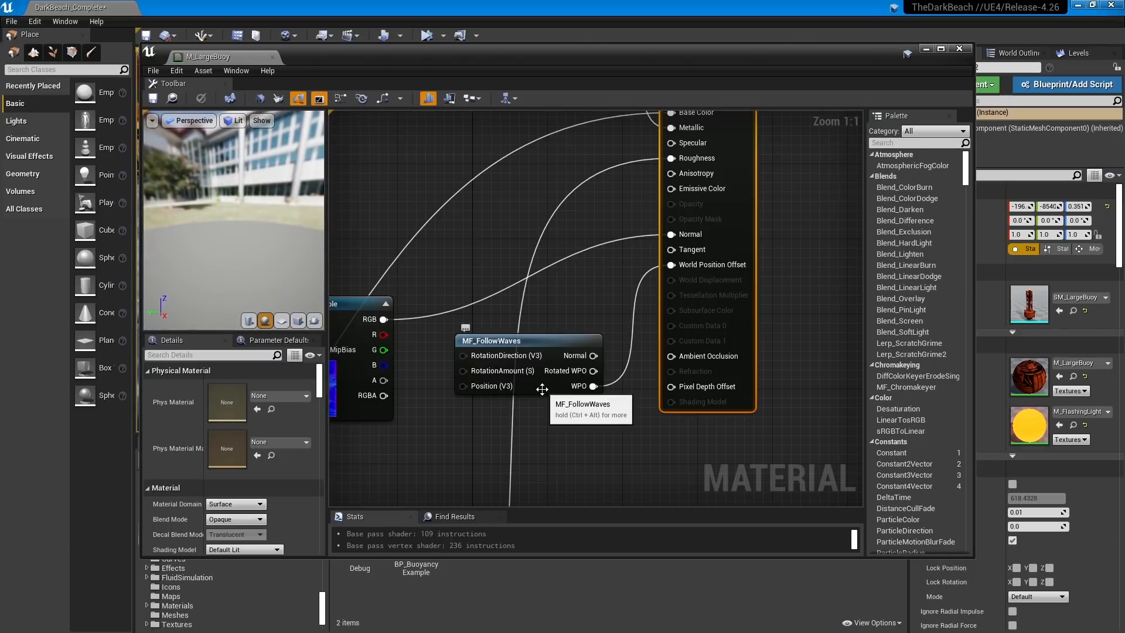
{"action": "left_click", "coordinate": [504, 339]}
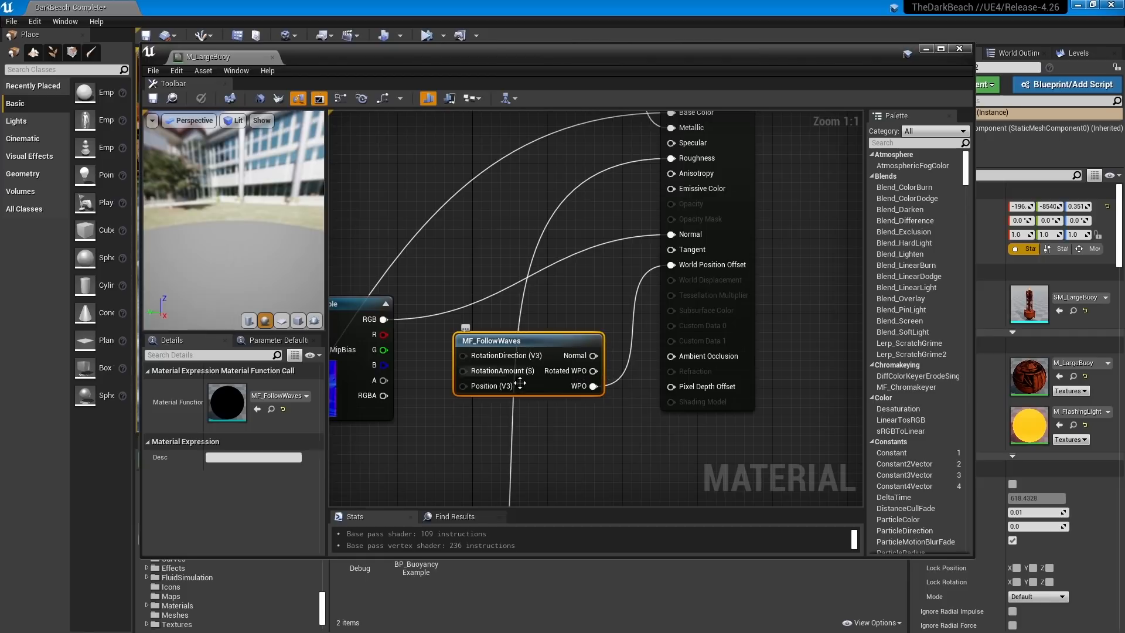
{"action": "double_click", "coordinate": [534, 341]}
{"action": "scroll", "coordinate": [411, 364], "scroll_direction": "down", "scroll_amount": 8}
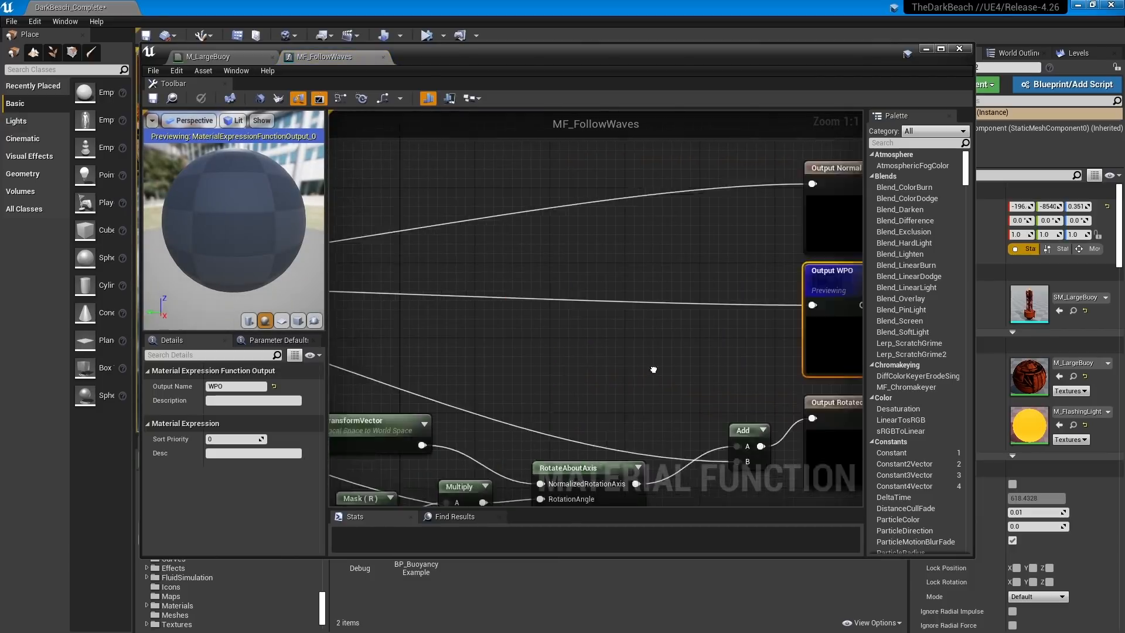
{"action": "scroll", "coordinate": [786, 275], "scroll_direction": "up", "scroll_amount": 2}
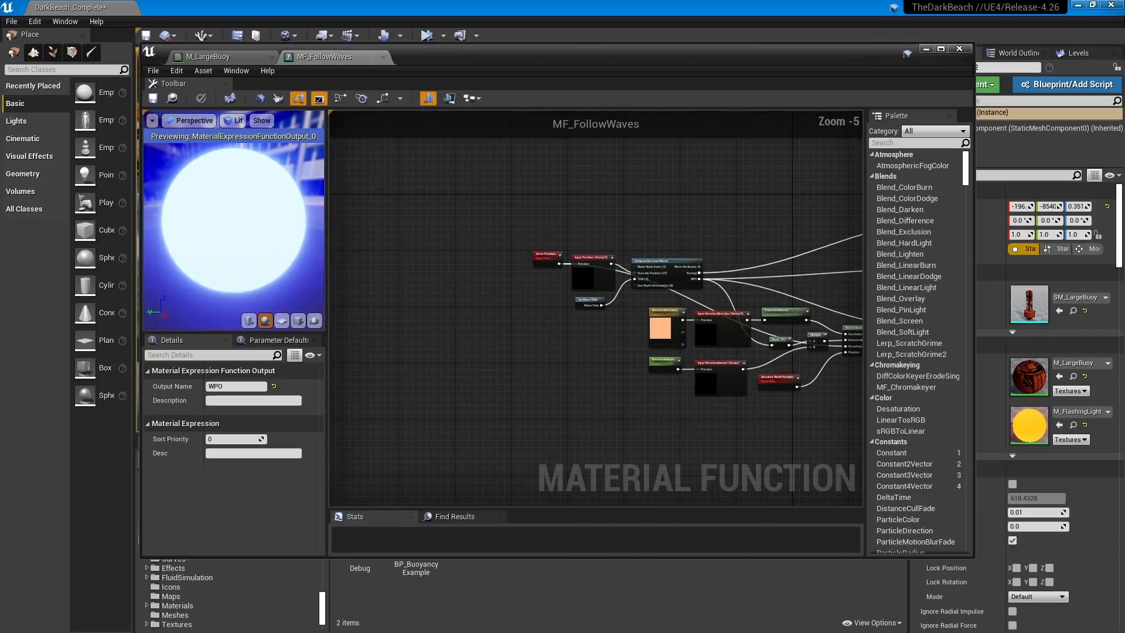
- Examine the ComputeGerstnerWaves node in MF_FollowWaves with its Actor Position and GetWaterTime inputs
{"action": "left_click_drag", "start_coordinate": [526, 271], "coordinate": [527, 271]}
{"action": "left_click_drag", "start_coordinate": [604, 289], "coordinate": [607, 393]}
{"action": "right_click_drag", "start_coordinate": [571, 267], "coordinate": [616, 345]}
{"action": "scroll", "coordinate": [616, 345], "scroll_direction": "up", "scroll_amount": 1}
{"action": "left_click", "coordinate": [615, 344]}
{"action": "scroll", "coordinate": [588, 310], "scroll_direction": "up", "scroll_amount": 2}
{"action": "scroll", "coordinate": [589, 310], "scroll_direction": "up", "scroll_amount": 2}
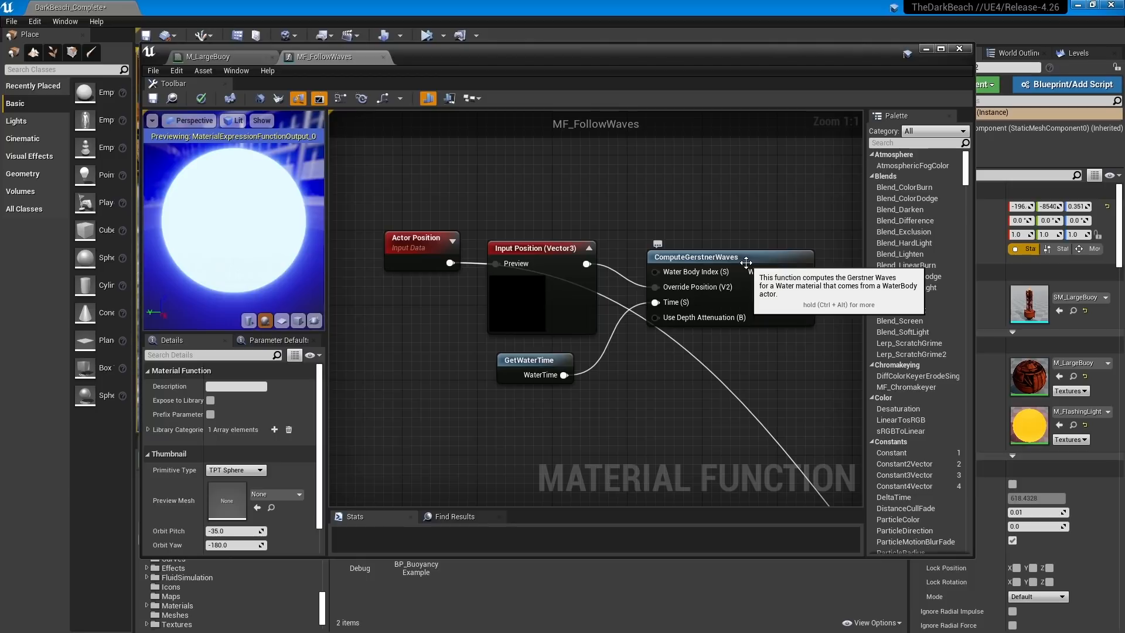
{"action": "left_click", "coordinate": [529, 360]}
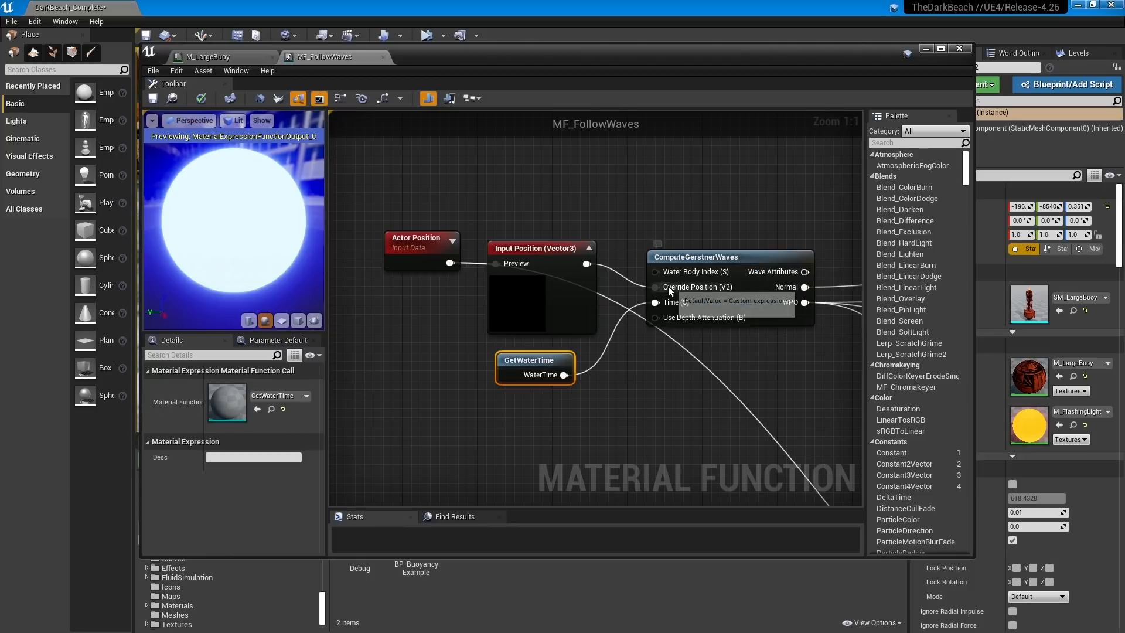
{"action": "left_click_drag", "start_coordinate": [670, 290], "coordinate": [610, 202]}
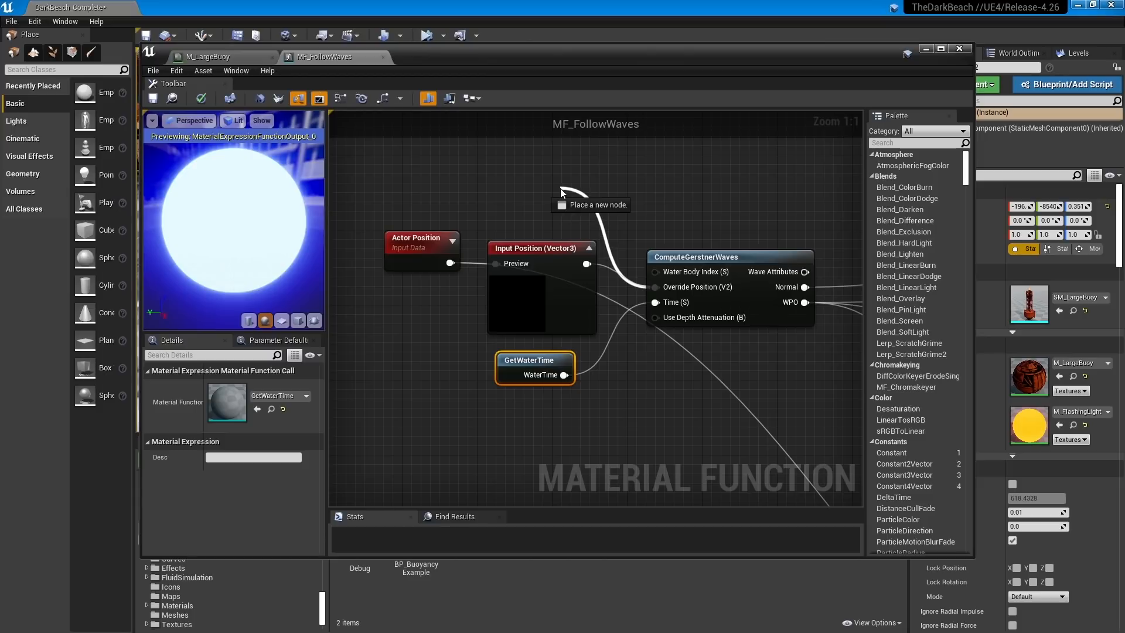
{"action": "left_click_drag", "start_coordinate": [560, 191], "coordinate": [556, 182]}
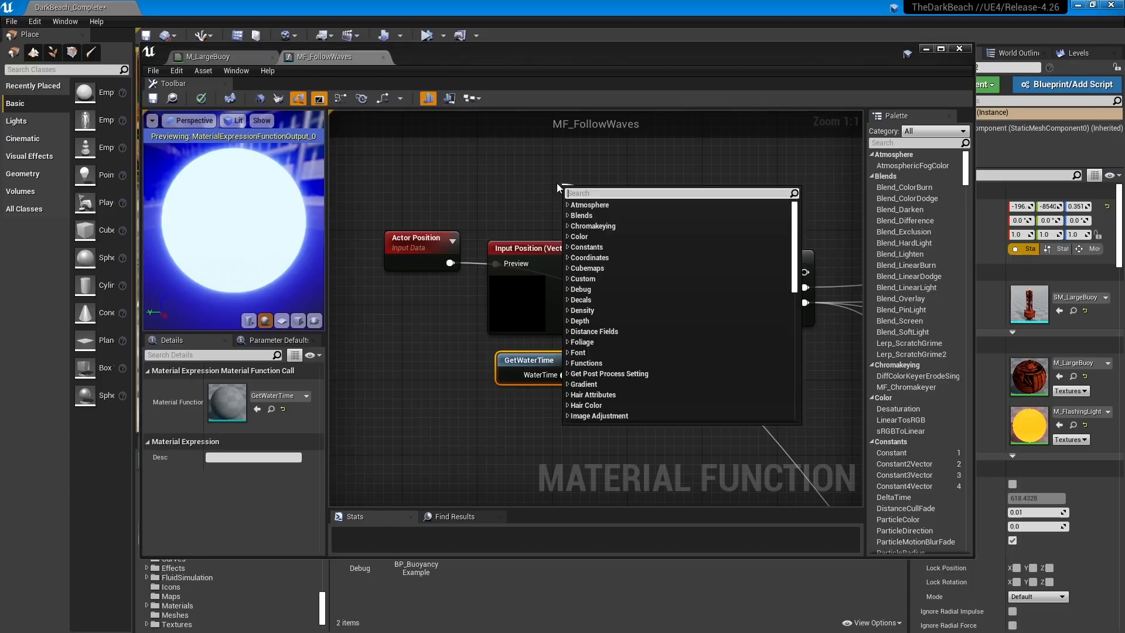
{"action": "left_click", "coordinate": [543, 182]}
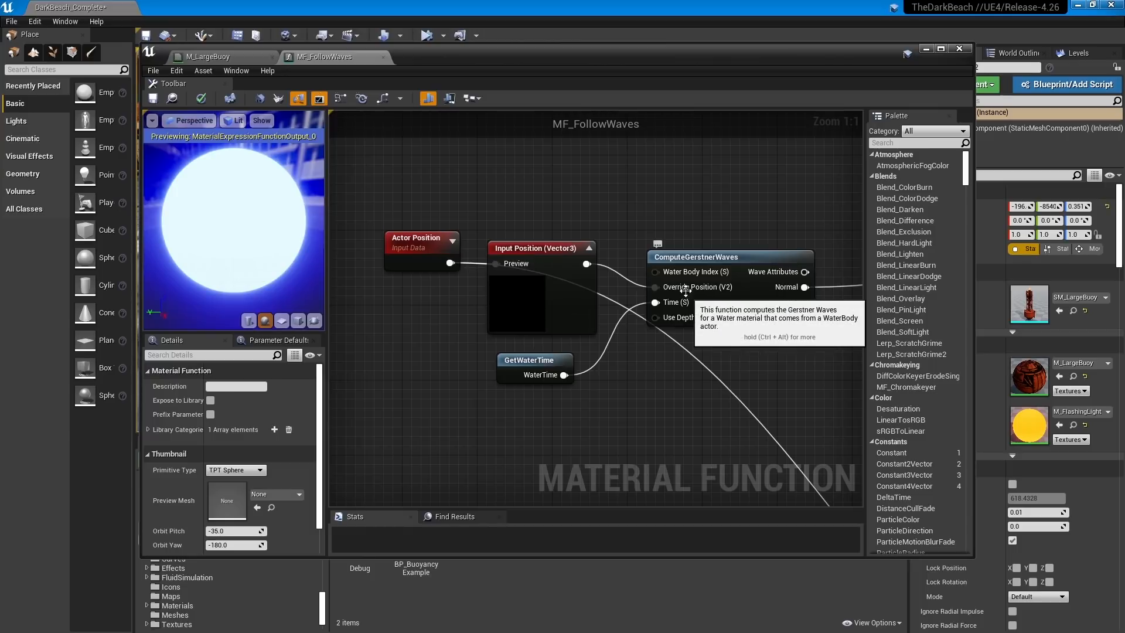
- Trace the ComputeGerstnerWaves WPO connection to the Output WPO node and return to the level to view the buoy in the waves
{"action": "right_click_drag", "start_coordinate": [684, 290], "coordinate": [458, 301]}
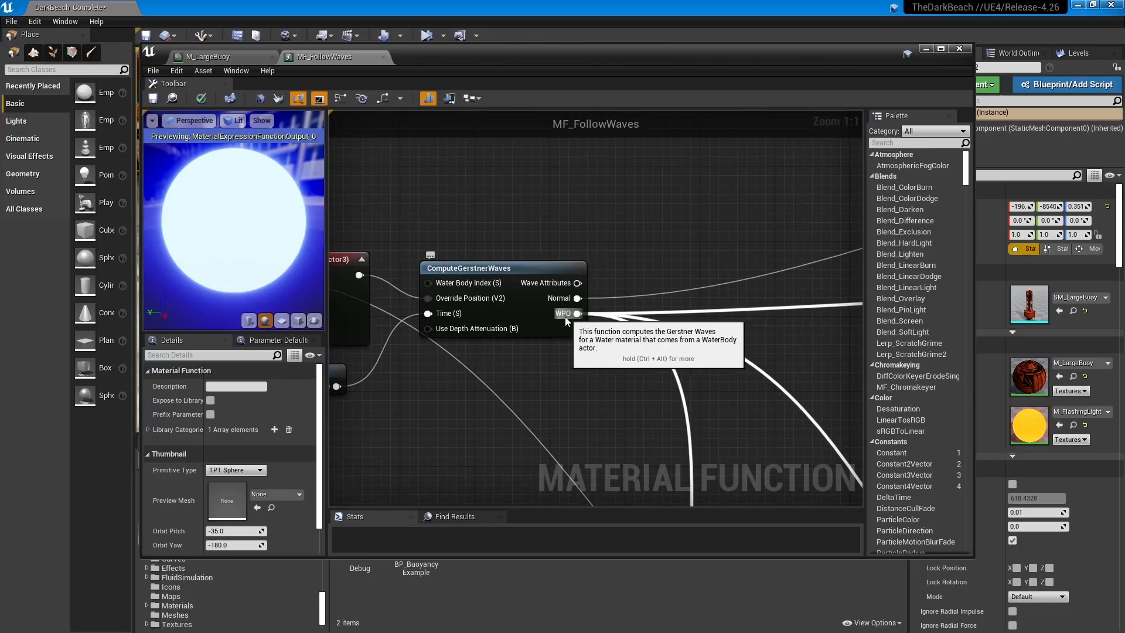
{"action": "right_click_drag", "start_coordinate": [577, 313], "coordinate": [210, 351]}
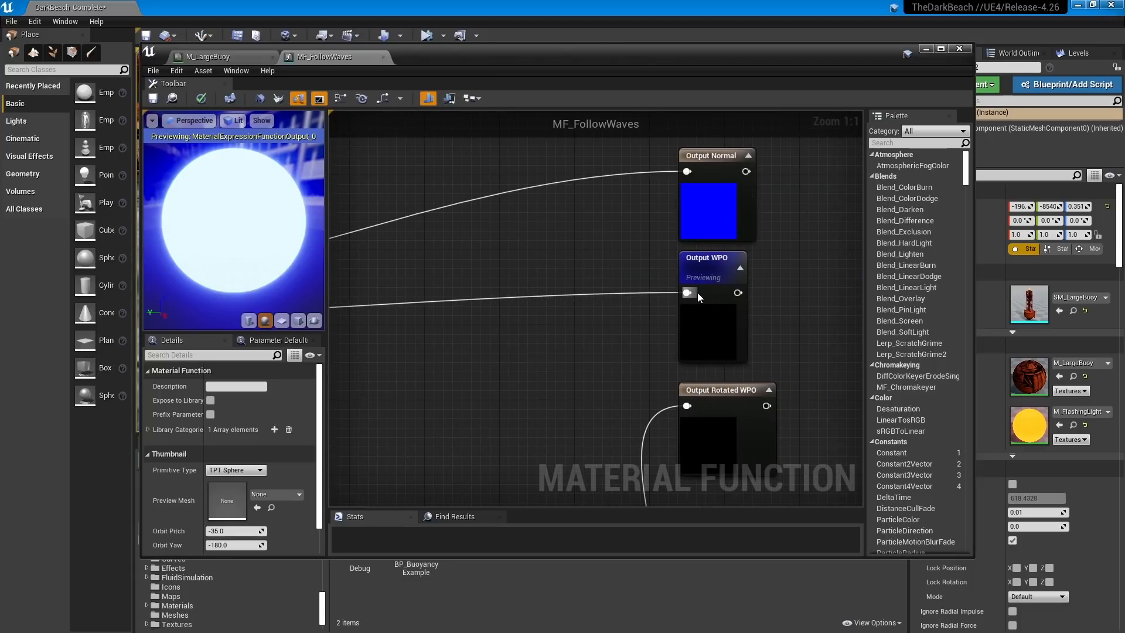
{"action": "left_click", "coordinate": [219, 57]}
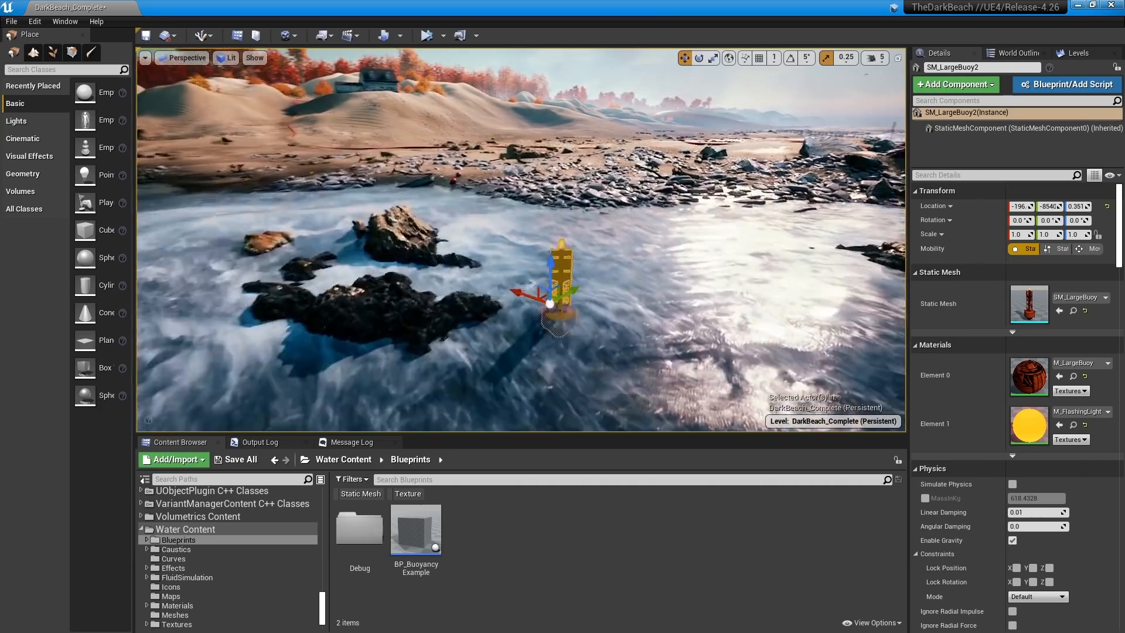
{"action": "right_click_drag", "start_coordinate": [689, 347], "coordinate": [750, 336]}
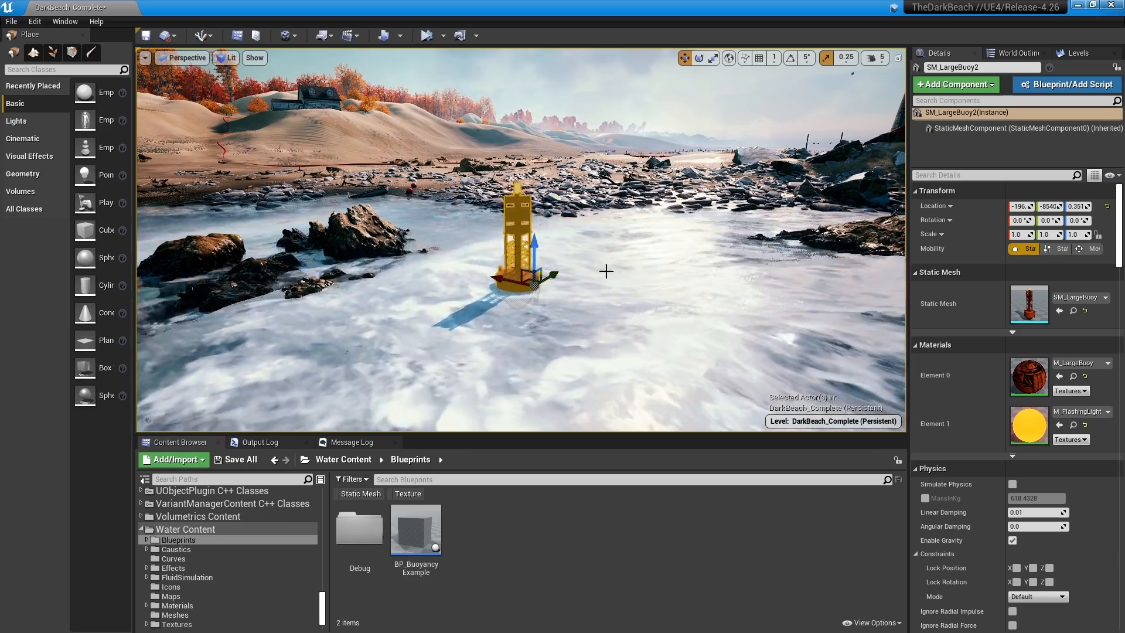
{"action": "right_click_drag", "start_coordinate": [776, 319], "coordinate": [814, 319]}
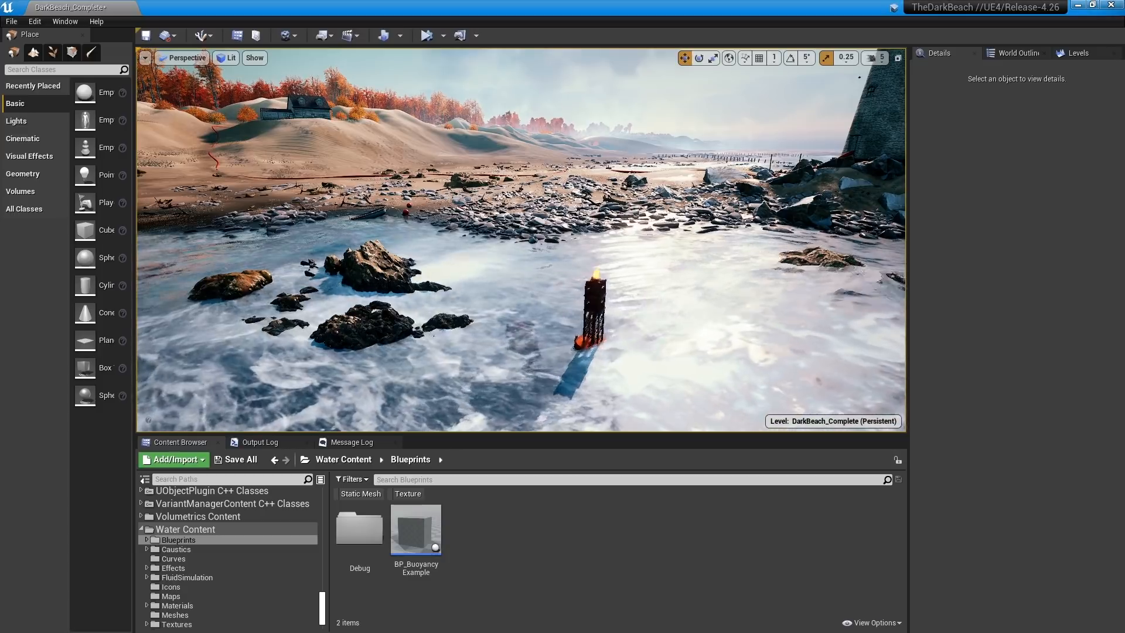
- Select the PS_DebrisFloatingWaves Niagara actor in the ocean off the lighthouse and enable its Auto Activate option
{"action": "right_click_drag", "start_coordinate": [627, 367], "coordinate": [686, 379]}
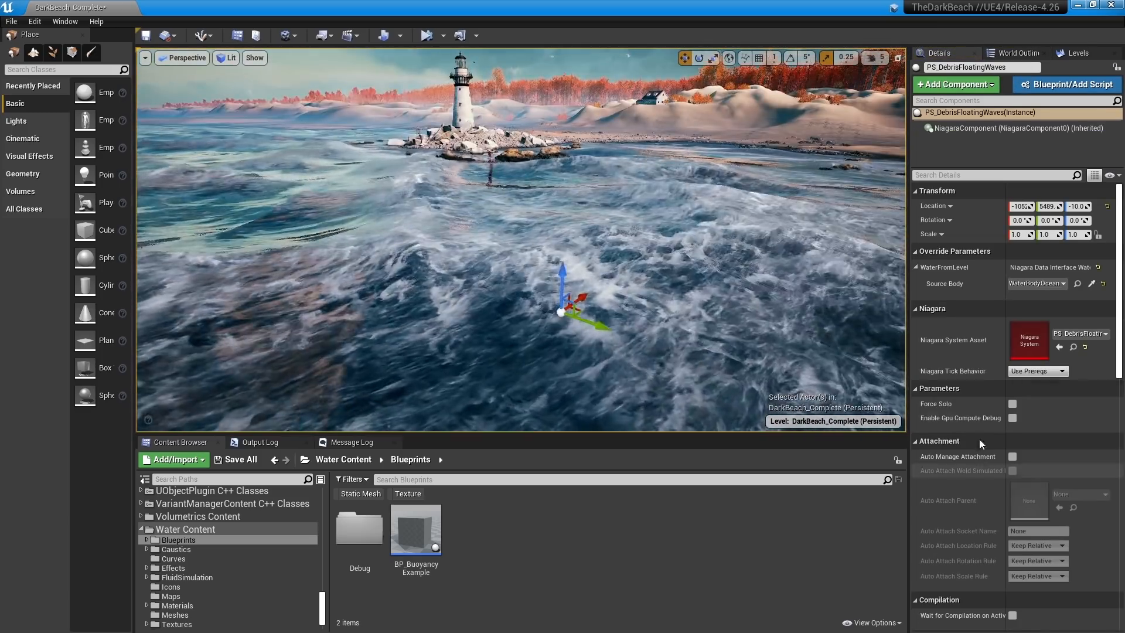
{"action": "scroll", "coordinate": [1073, 396], "scroll_direction": "down", "scroll_amount": 10}
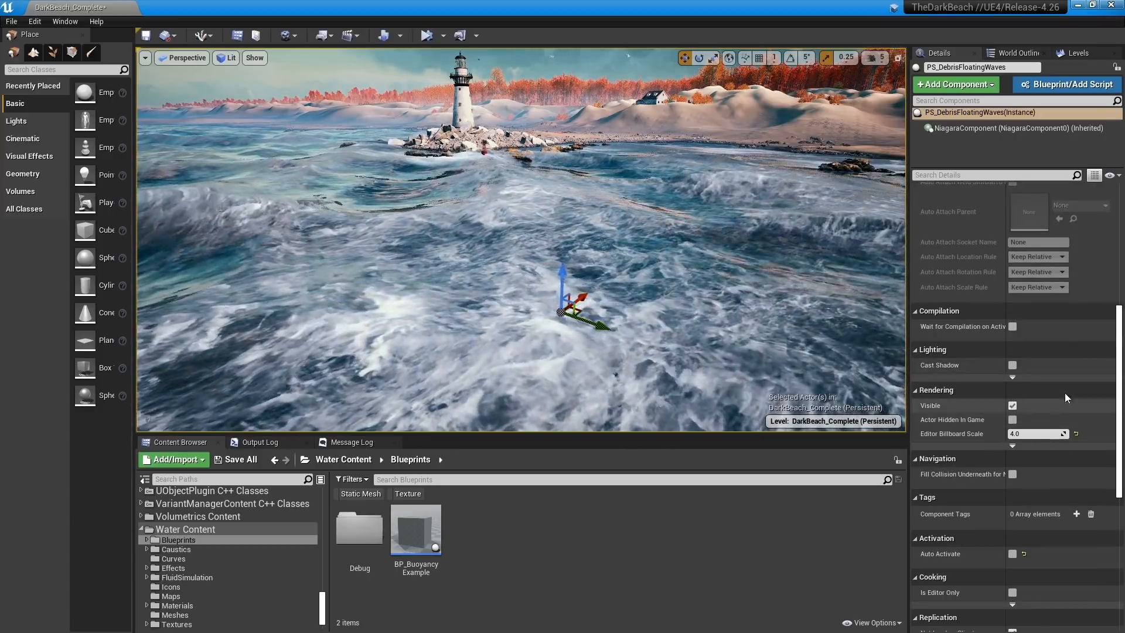
{"action": "scroll", "coordinate": [1064, 392], "scroll_direction": "down", "scroll_amount": 3}
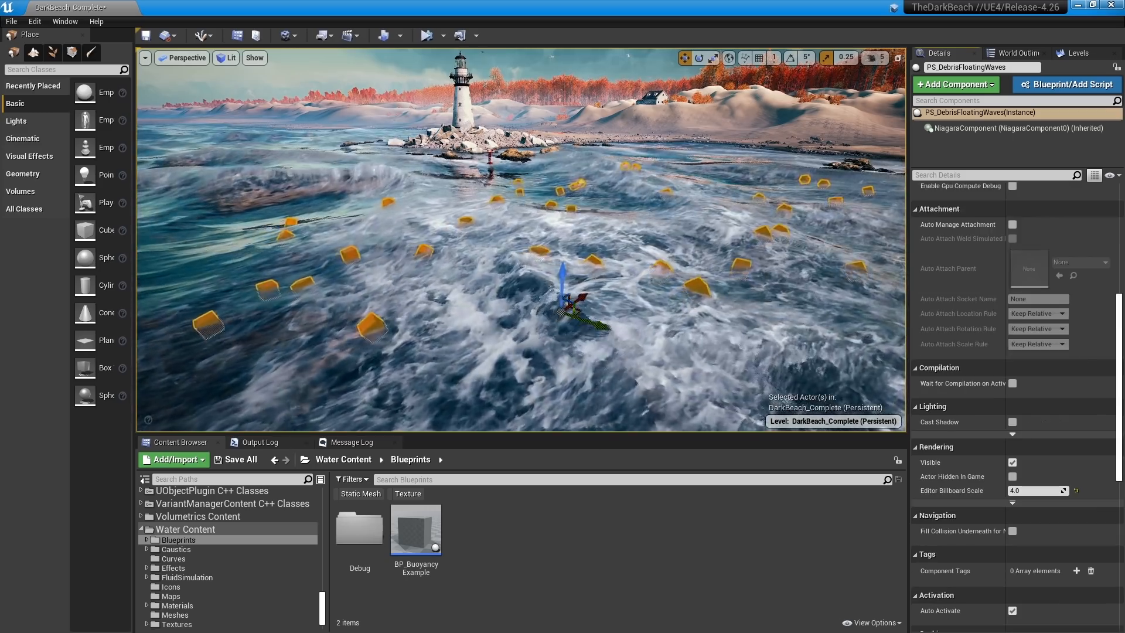
{"action": "scroll", "coordinate": [1064, 370], "scroll_direction": "up", "scroll_amount": 14}
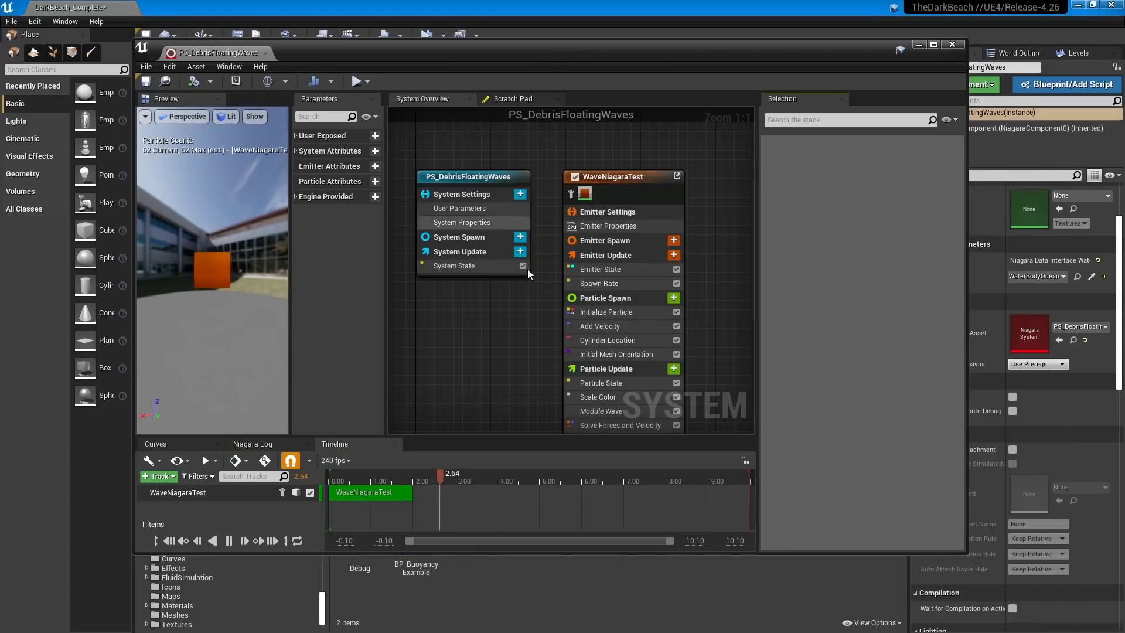
- Open the Module Wave script from the WaveNiagaraTest emitter of the PS_DebrisFloatingWaves system
{"action": "right_click_drag", "start_coordinate": [495, 354], "coordinate": [456, 295]}
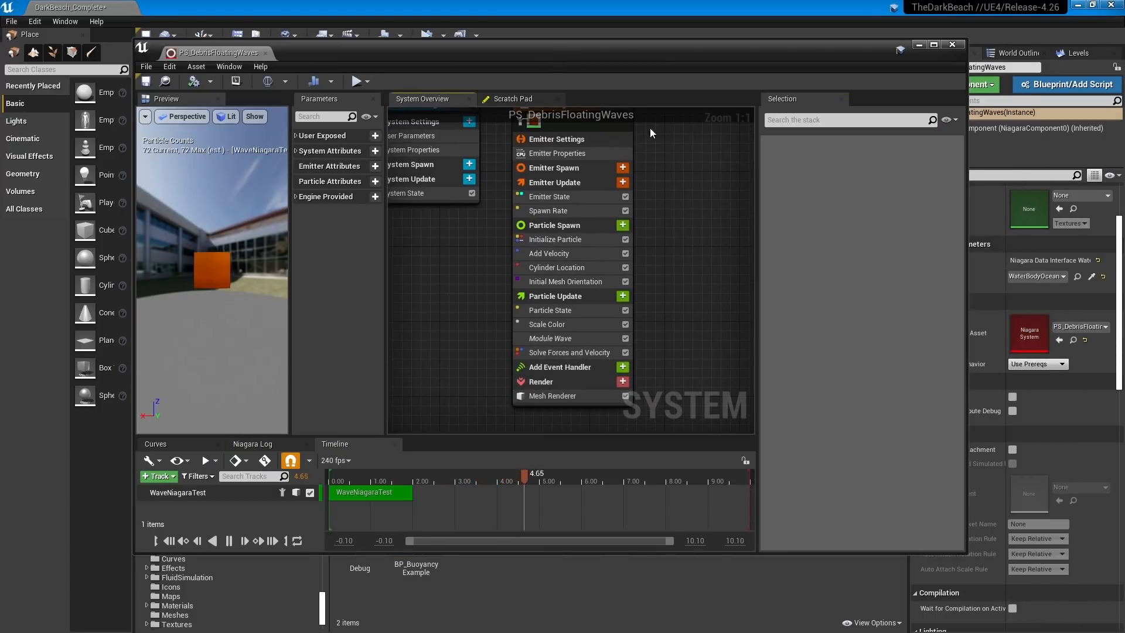
{"action": "left_click", "coordinate": [563, 337]}
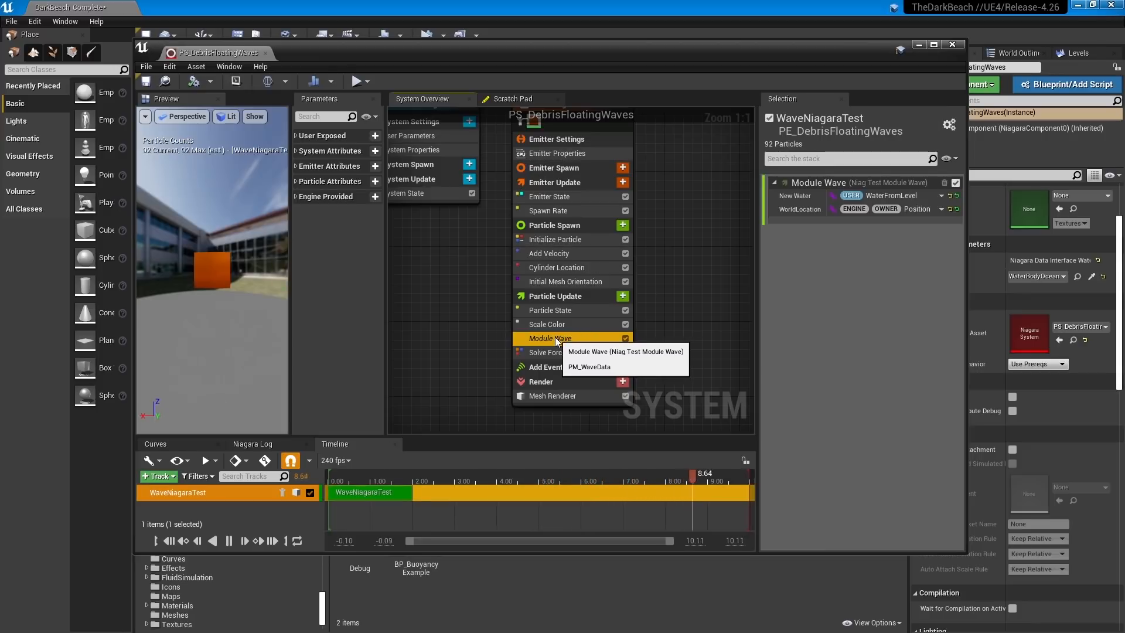
{"action": "double_click", "coordinate": [557, 338]}
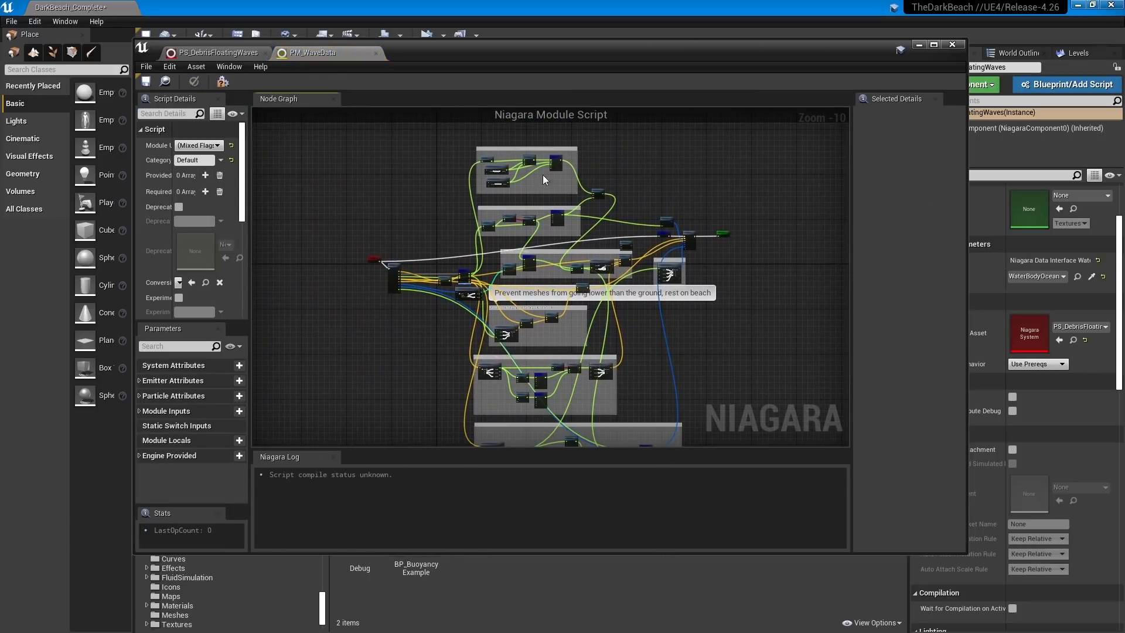
- Examine the PM_WaveData node graph, focusing on the Get Water Data at Point node and its connections
{"action": "right_click_drag", "start_coordinate": [566, 383], "coordinate": [578, 230]}
{"action": "right_click_drag", "start_coordinate": [599, 164], "coordinate": [592, 255]}
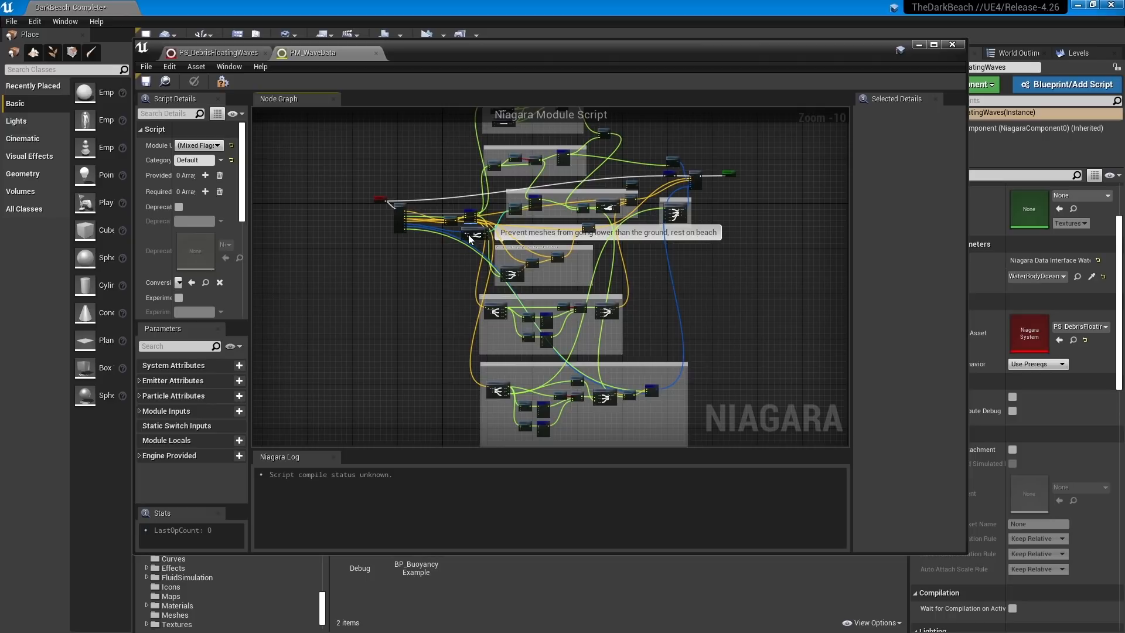
{"action": "scroll", "coordinate": [463, 221], "scroll_direction": "up", "scroll_amount": 11}
{"action": "right_click_drag", "start_coordinate": [466, 203], "coordinate": [530, 210]}
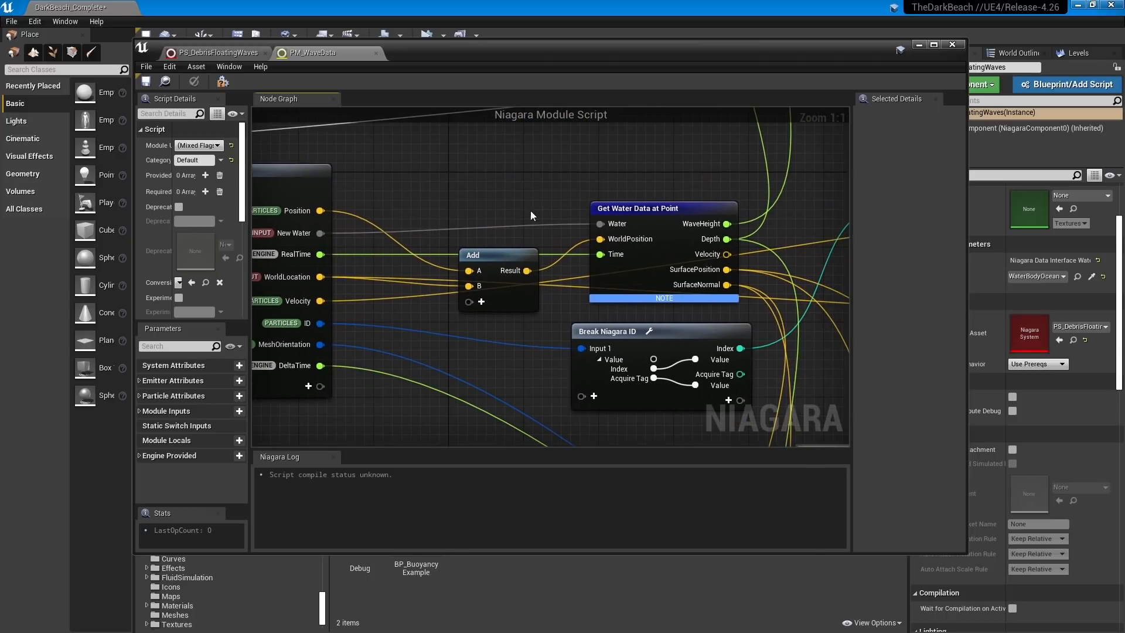
{"action": "left_click_drag", "start_coordinate": [564, 162], "coordinate": [763, 316]}
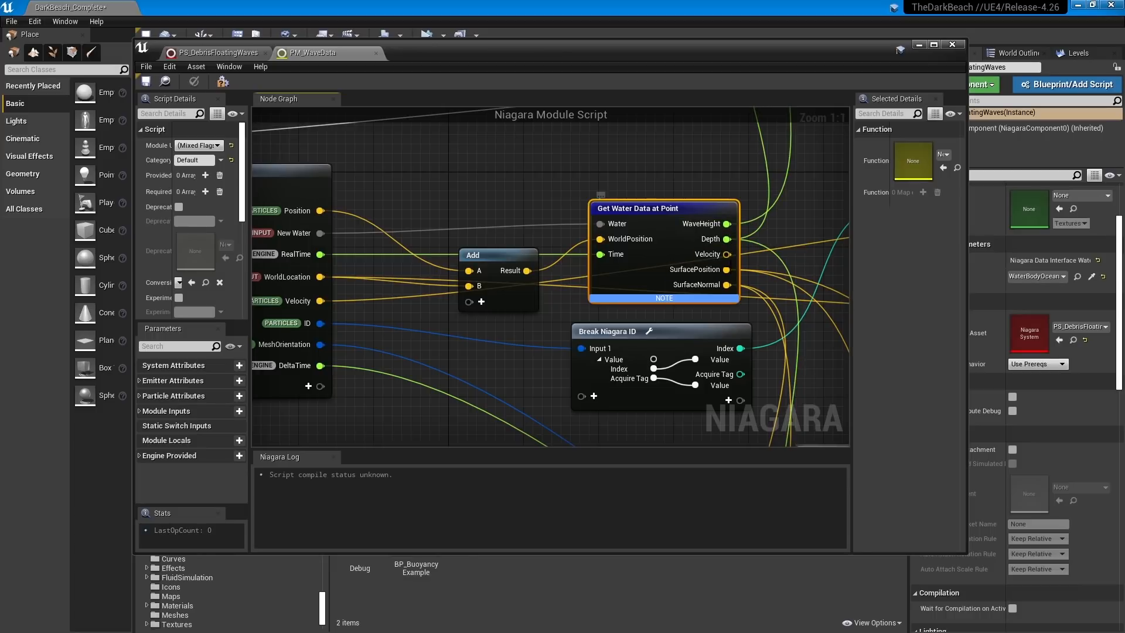
{"action": "scroll", "coordinate": [777, 265], "scroll_direction": "down", "scroll_amount": 8}
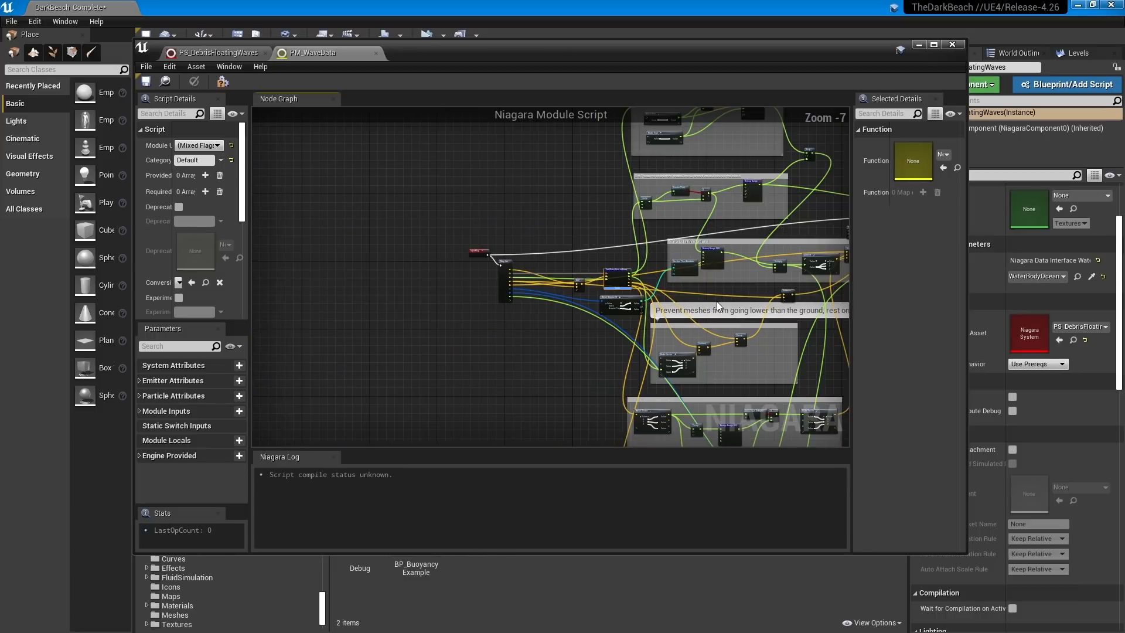
{"action": "right_click_drag", "start_coordinate": [657, 300], "coordinate": [645, 306]}
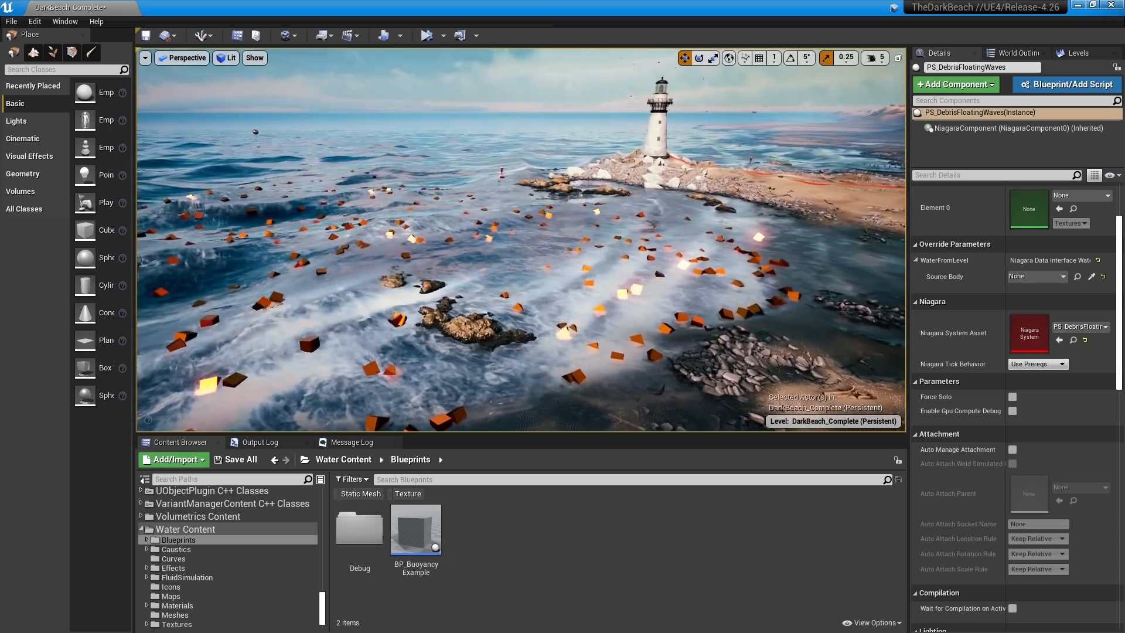
- View the floating debris around the lighthouse in the level and look across the open ocean toward the shoreline
{"action": "right_click_drag", "start_coordinate": [665, 371], "coordinate": [629, 363]}
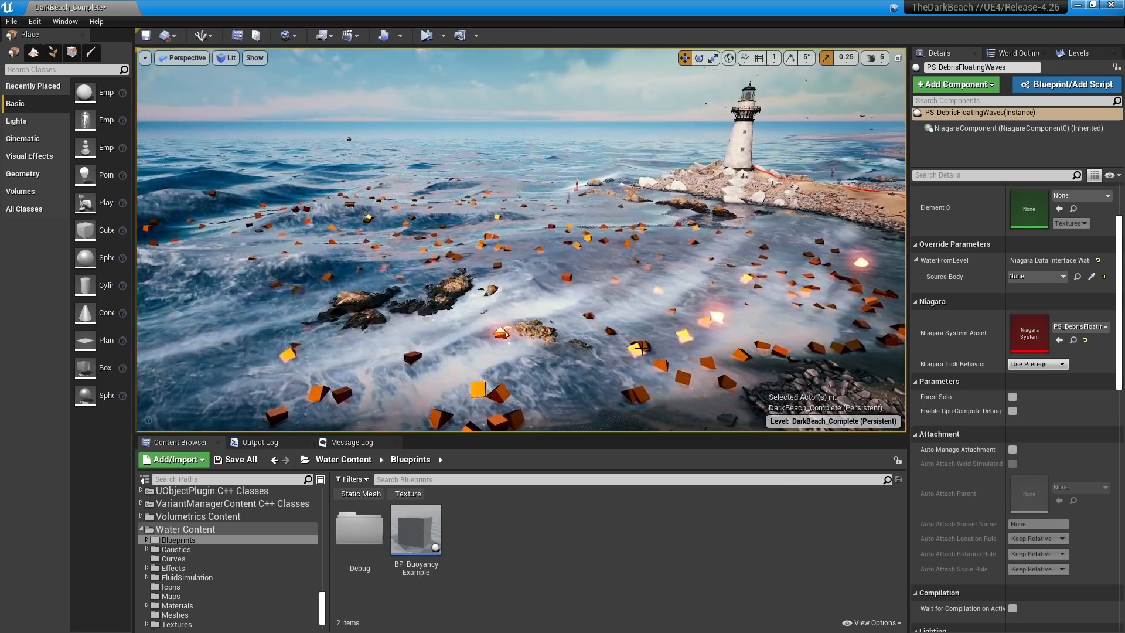
{"action": "key", "text": "g"}
{"action": "right_click_drag", "start_coordinate": [643, 317], "coordinate": [662, 354]}
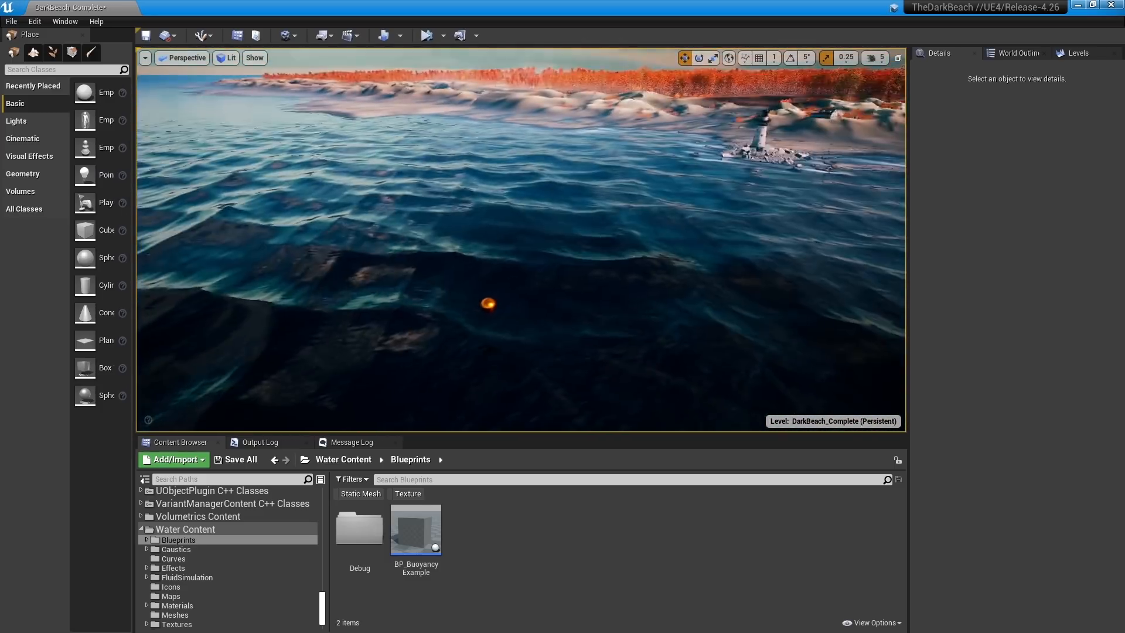
{"action": "right_click_drag", "start_coordinate": [480, 297], "coordinate": [527, 288]}
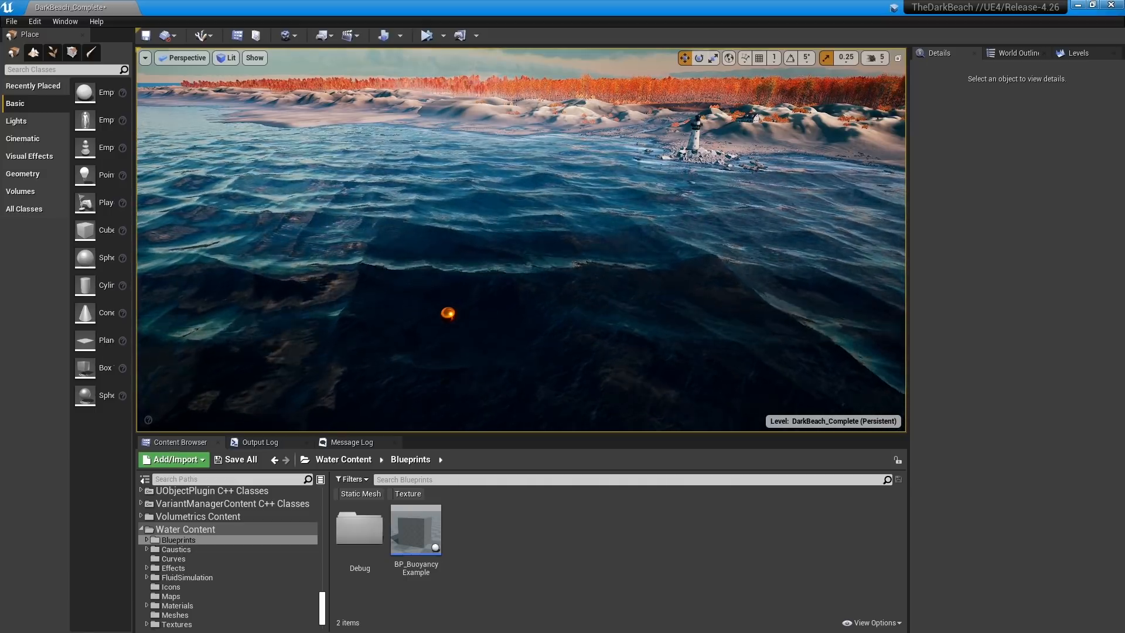
{"action": "right_click_drag", "start_coordinate": [527, 288], "coordinate": [445, 249]}
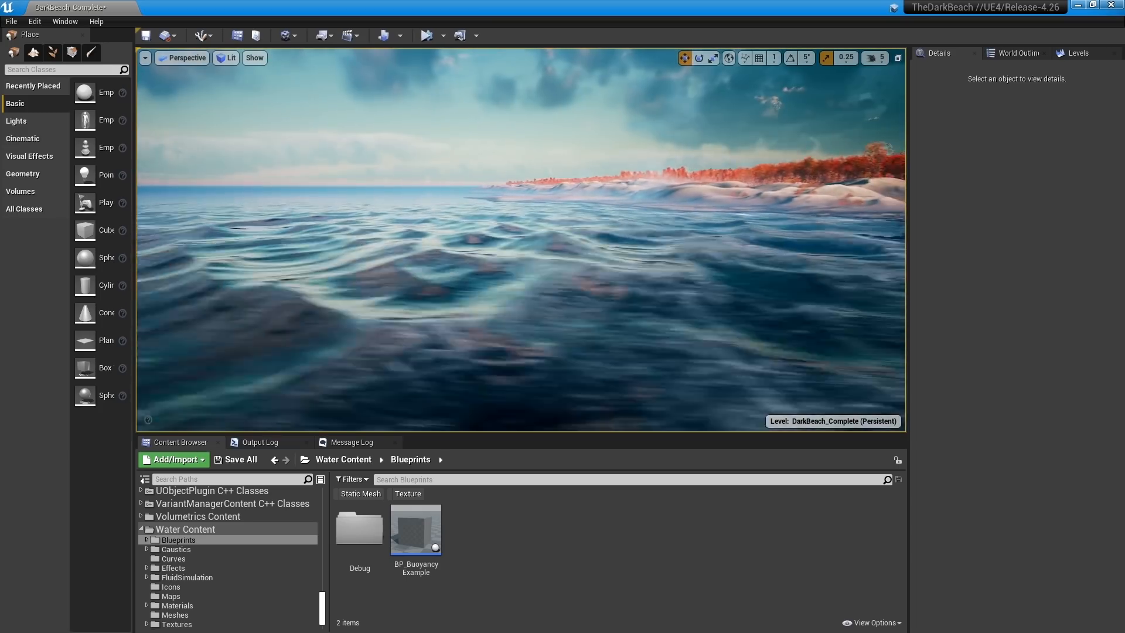
- Search the placeable actors for "water", and select and inspect the WaterBodyExclusionVolume in the open ocean
{"action": "type", "text": "water"}
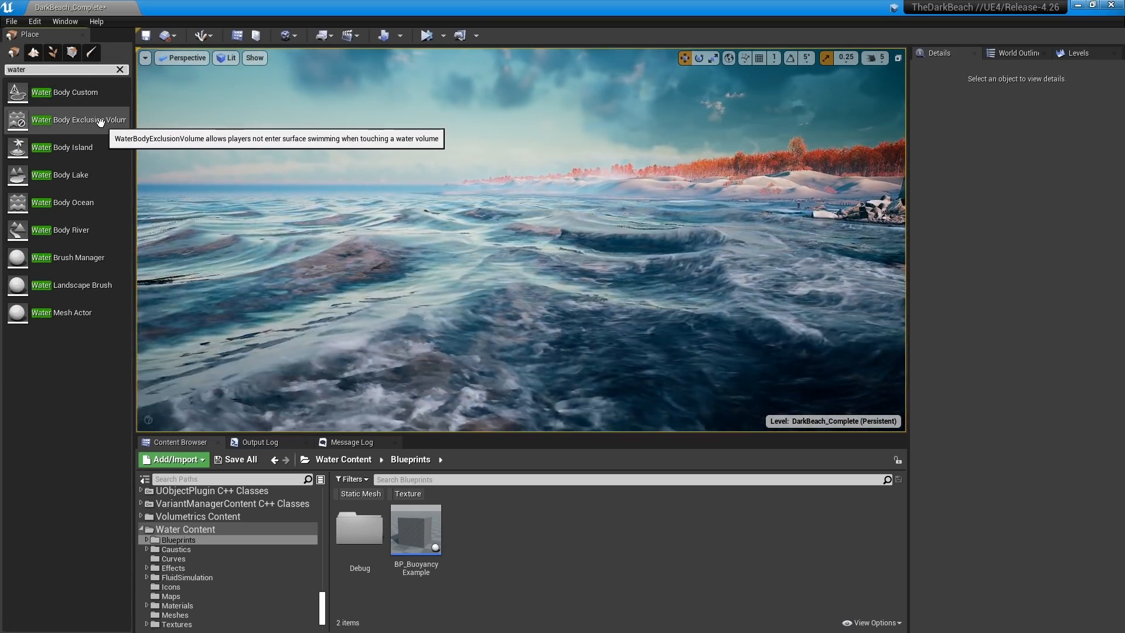
{"action": "mouse_move", "coordinate": [410, 235]}
{"action": "right_mouse_down"}
{"action": "mouse_move", "coordinate": [469, 193]}
{"action": "mouse_move", "coordinate": [234, 202]}
{"action": "mouse_move", "coordinate": [352, 222]}
{"action": "mouse_move", "coordinate": [410, 254]}
{"action": "right_mouse_up"}
{"action": "left_click", "coordinate": [510, 278]}
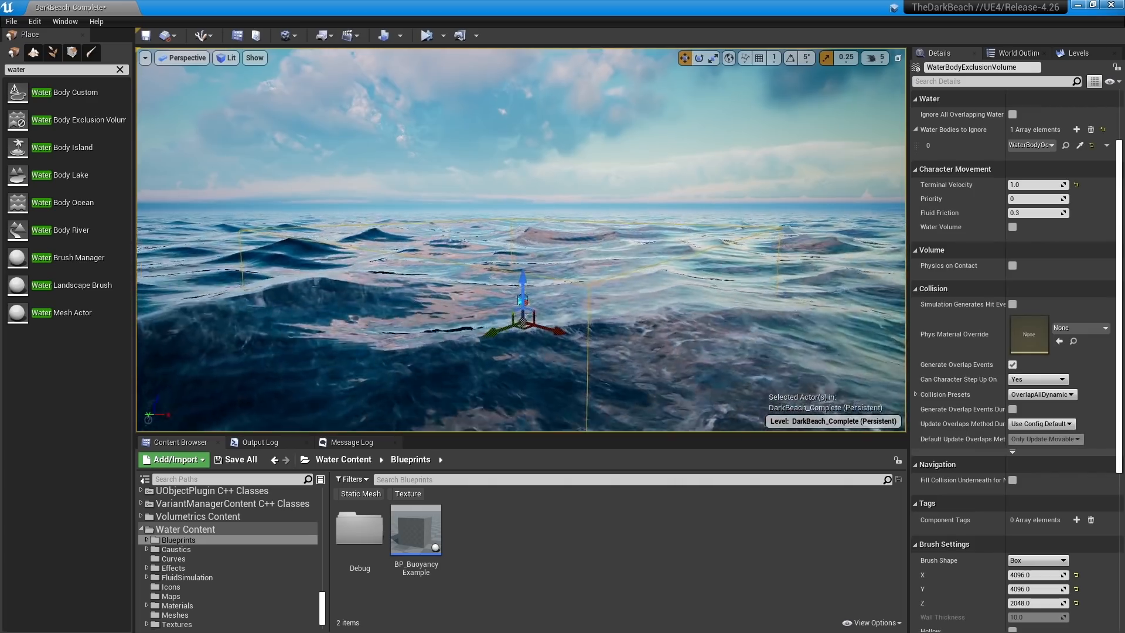
{"action": "right_click_drag", "start_coordinate": [510, 277], "coordinate": [469, 301]}
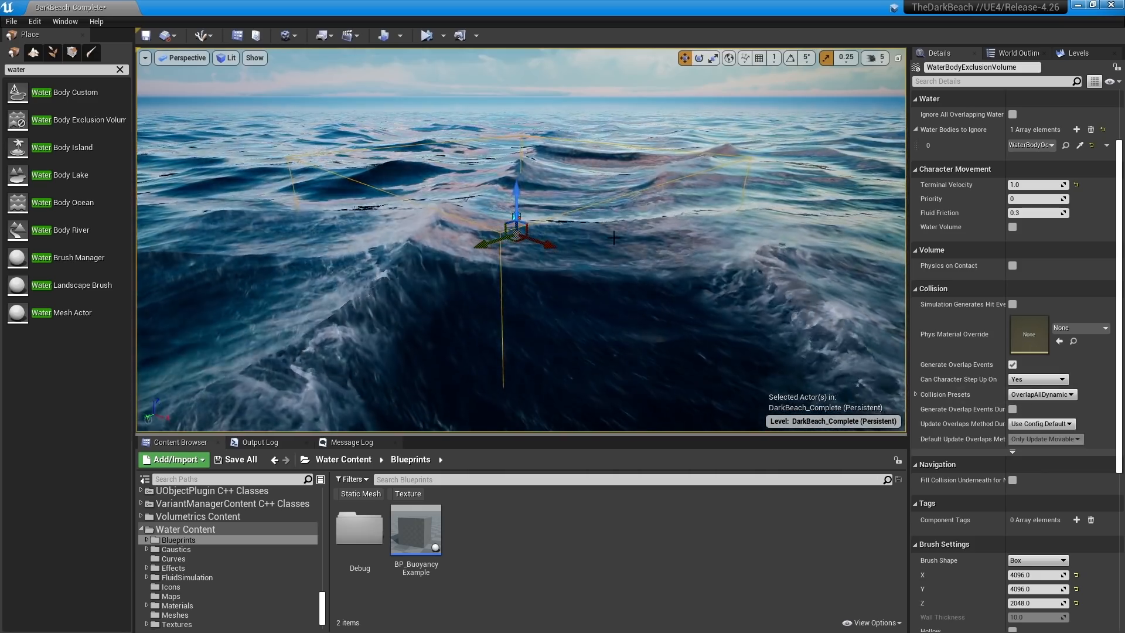
- Open the project's DarkBeachWater content folder and browse its assets
{"action": "scroll", "coordinate": [262, 544], "scroll_direction": "up", "scroll_amount": 15}
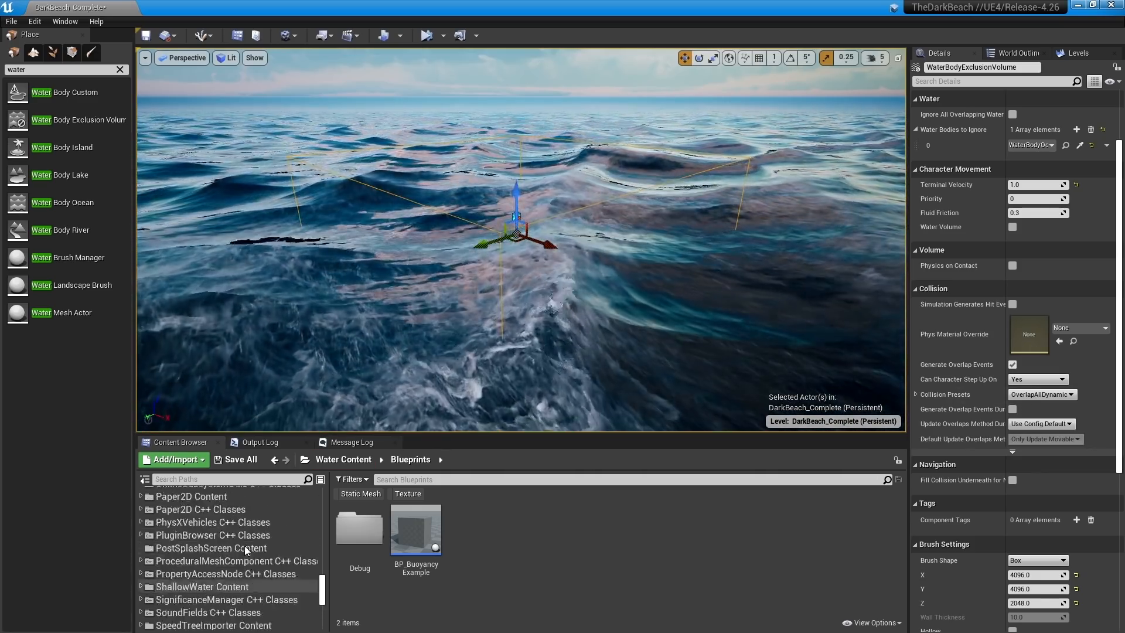
{"action": "left_click", "coordinate": [190, 540]}
{"action": "scroll", "coordinate": [542, 563], "scroll_direction": "down", "scroll_amount": 5}
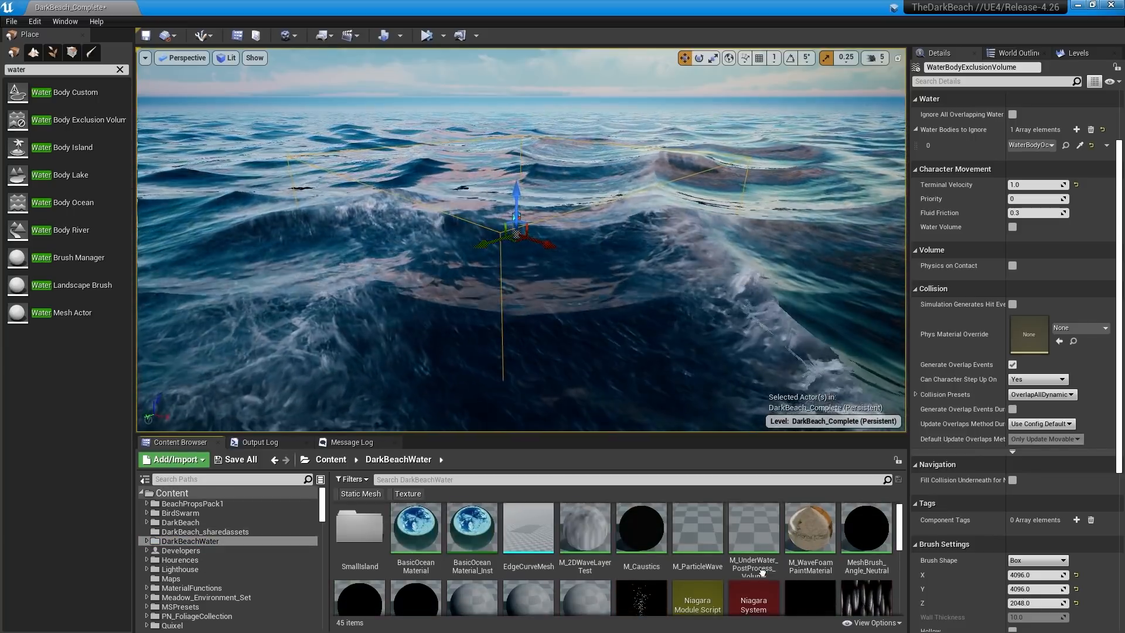
- Open Water_Material_Ocean, filter its parameters by "hole", and view the square water hole at the exclusion volume in the level
{"action": "double_click", "coordinate": [713, 530]}
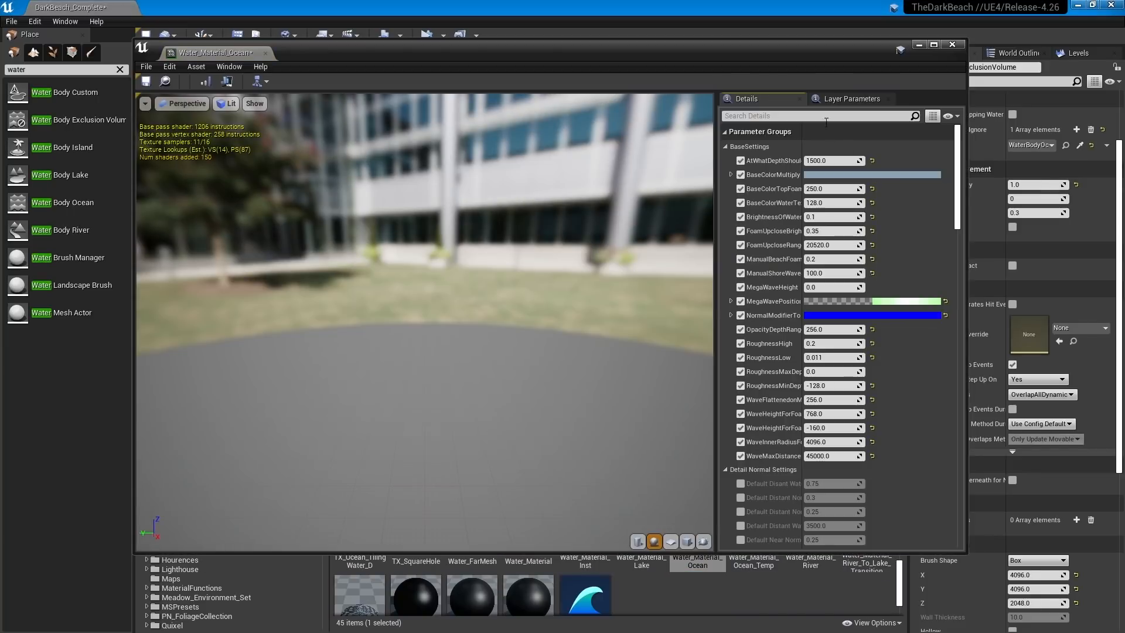
{"action": "left_click", "coordinate": [817, 115]}
{"action": "type", "text": "hole"}
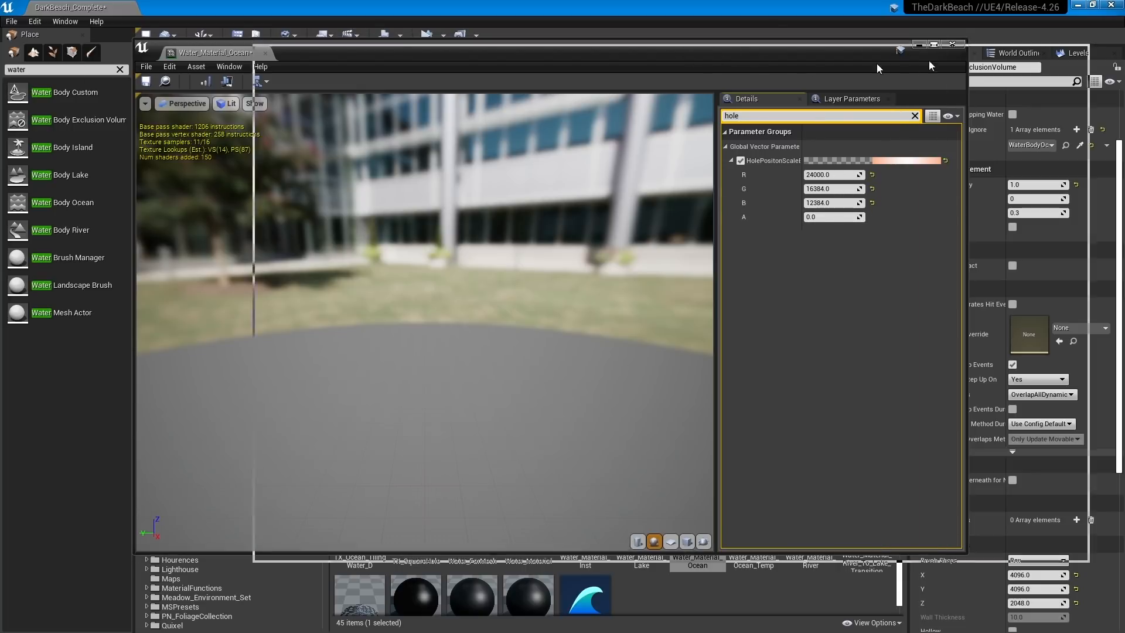
{"action": "left_click_drag", "start_coordinate": [755, 61], "coordinate": [1068, 75]}
{"action": "left_click_drag", "start_coordinate": [979, 66], "coordinate": [1124, 68]}
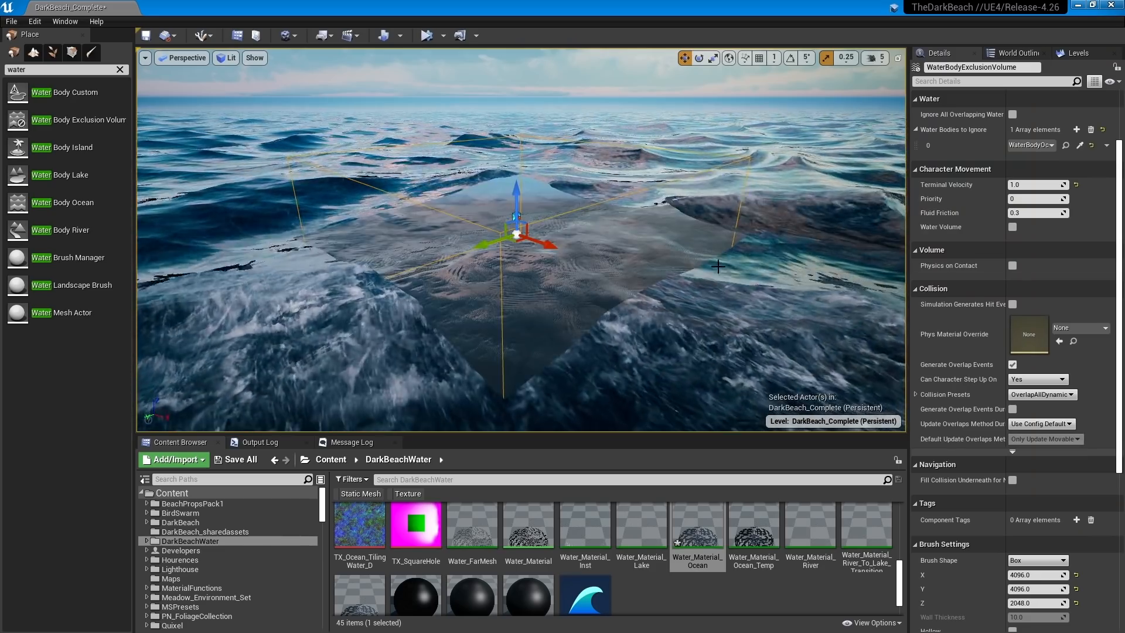
{"action": "right_click_drag", "start_coordinate": [718, 266], "coordinate": [726, 328]}
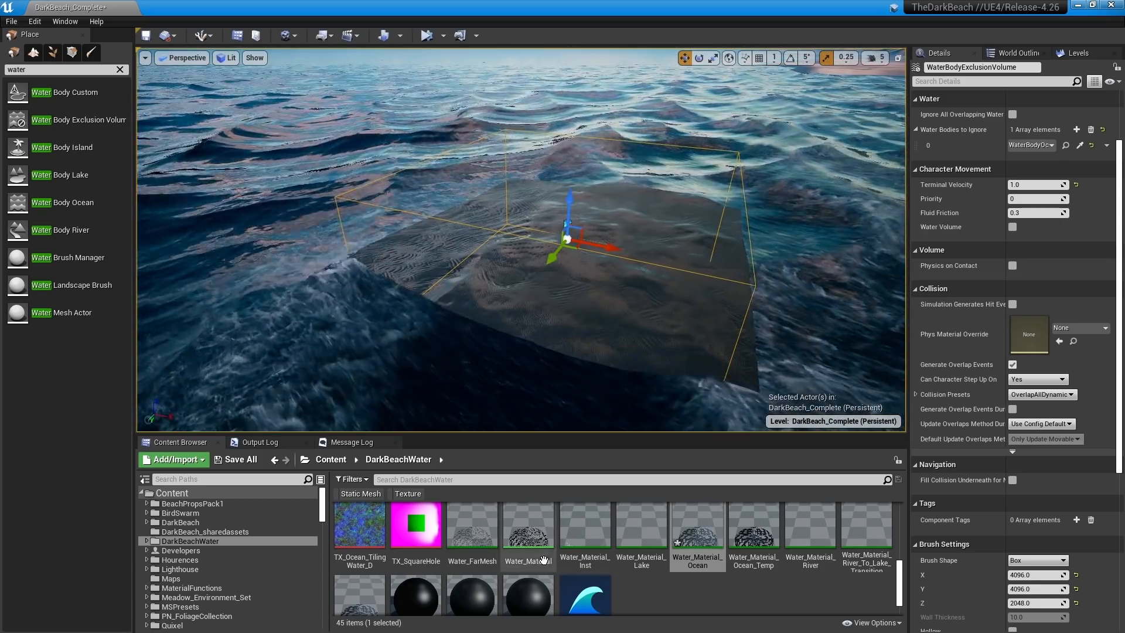
- Open BasicOceanMaterial from the DarkBeachWater folder and locate its Optional Hole in Water node group
{"action": "scroll", "coordinate": [544, 559], "scroll_direction": "up", "scroll_amount": 5}
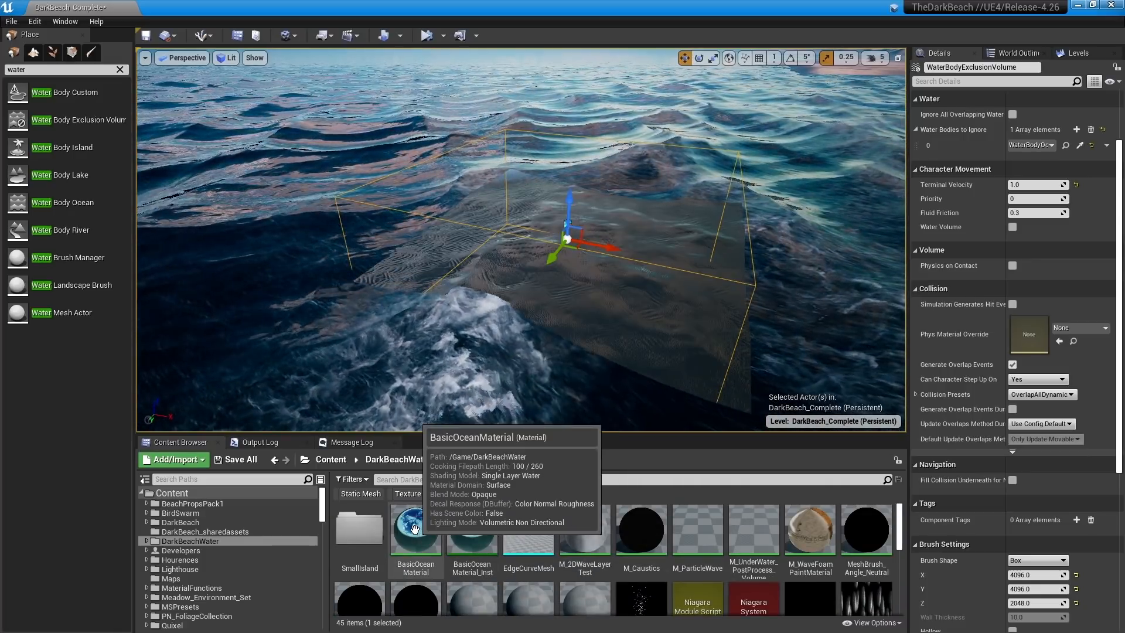
{"action": "double_click", "coordinate": [415, 529]}
{"action": "left_click_drag", "start_coordinate": [1124, 62], "coordinate": [537, 49]}
{"action": "right_click_drag", "start_coordinate": [562, 448], "coordinate": [658, 229]}
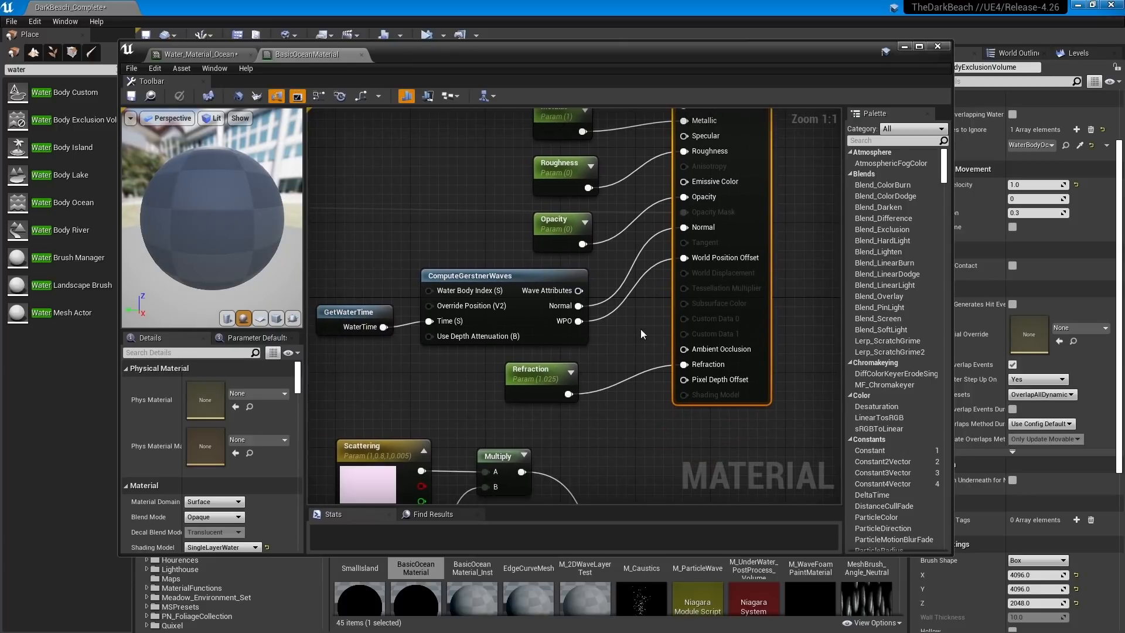
{"action": "right_click_drag", "start_coordinate": [630, 399], "coordinate": [791, 279]}
{"action": "scroll", "coordinate": [718, 279], "scroll_direction": "down", "scroll_amount": 5}
{"action": "right_click_drag", "start_coordinate": [375, 387], "coordinate": [748, 308]}
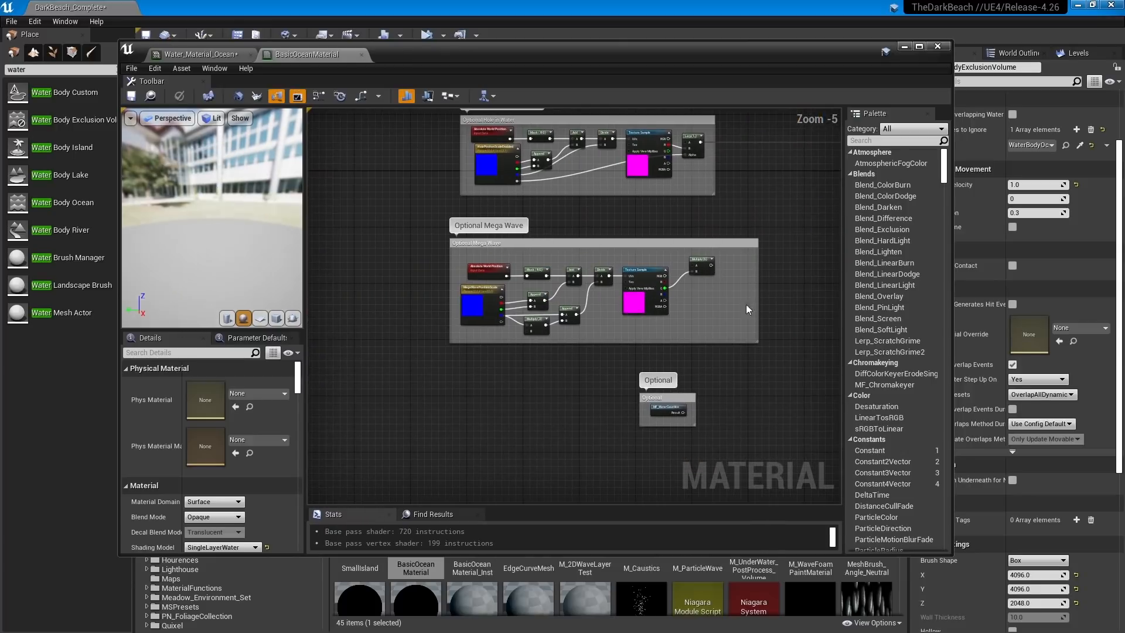
{"action": "scroll", "coordinate": [550, 252], "scroll_direction": "up", "scroll_amount": 4}
{"action": "right_click_drag", "start_coordinate": [551, 261], "coordinate": [557, 108]}
{"action": "right_click_drag", "start_coordinate": [552, 281], "coordinate": [526, 172]}
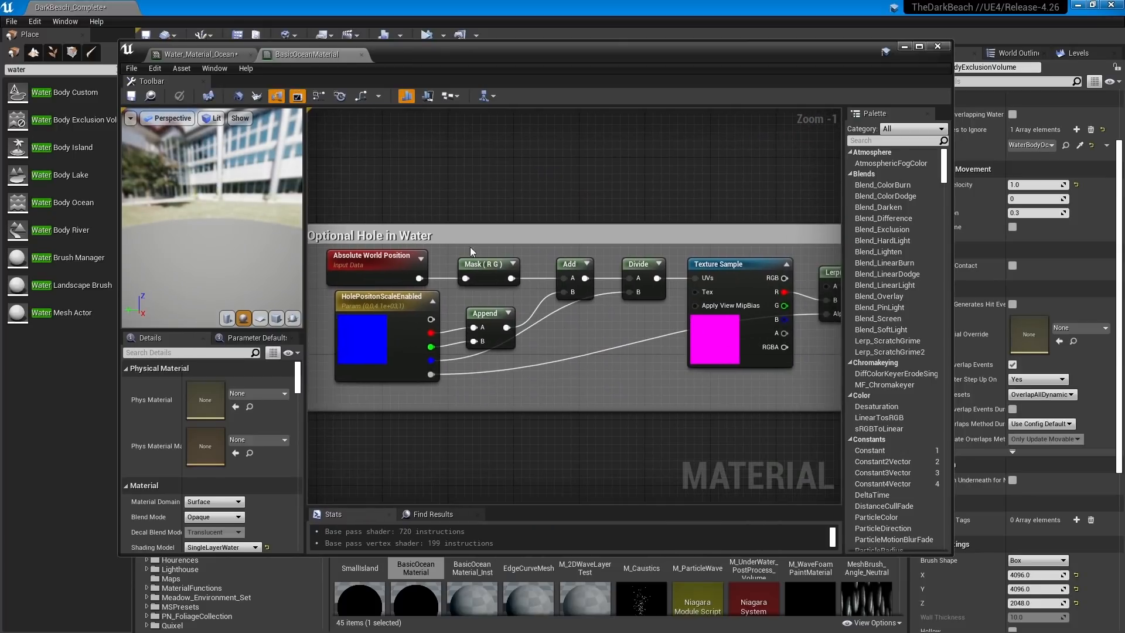
- Inspect the HolePositonScaleEnabled parameter and open the TX_SquareHole texture used by the hole group's Texture Sample
{"action": "left_click", "coordinate": [377, 334]}
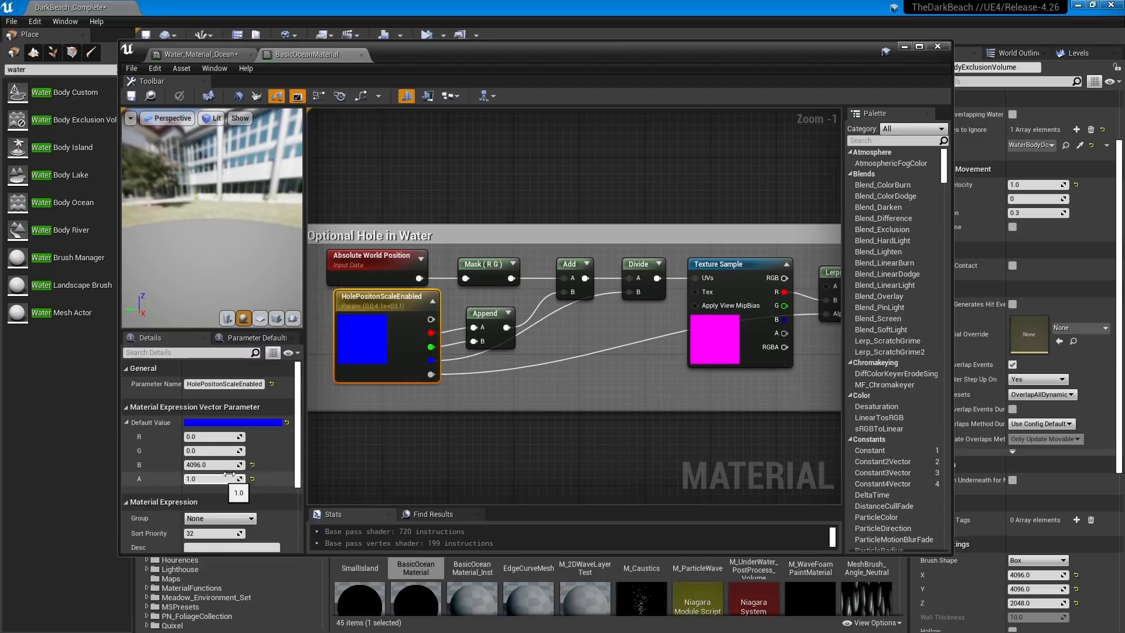
{"action": "right_click_drag", "start_coordinate": [625, 394], "coordinate": [578, 391]}
{"action": "left_click", "coordinate": [668, 319]}
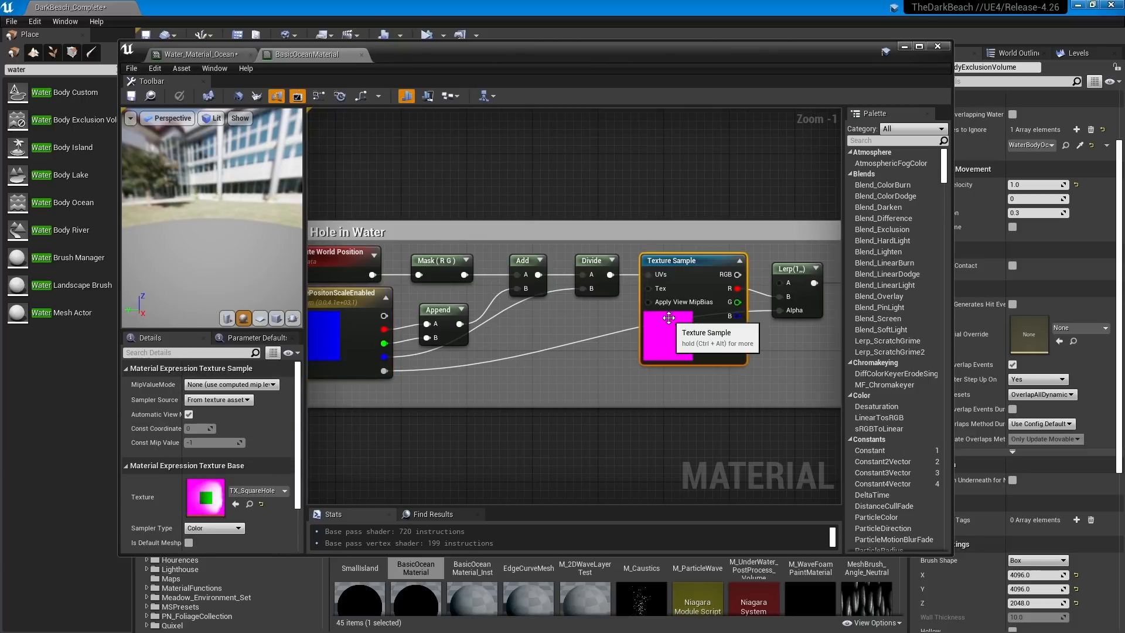
{"action": "double_click", "coordinate": [205, 498]}
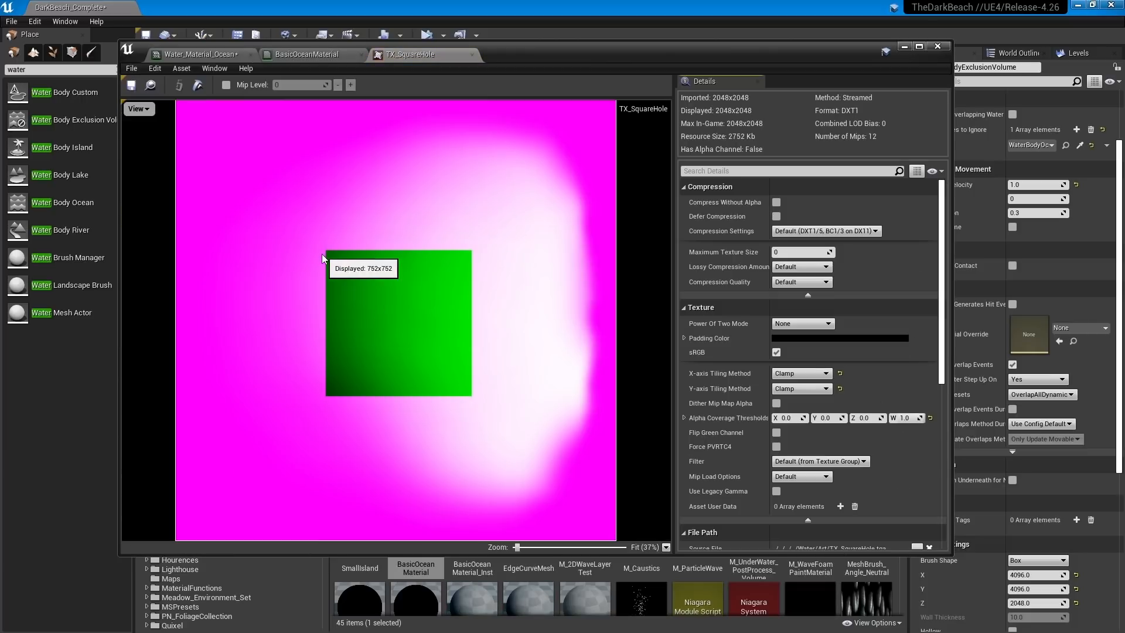
- Return to the BasicOceanMaterial graph and examine the inputs of its main material node, including the ComputeGerstnerWaves connections
{"action": "left_click", "coordinate": [301, 56]}
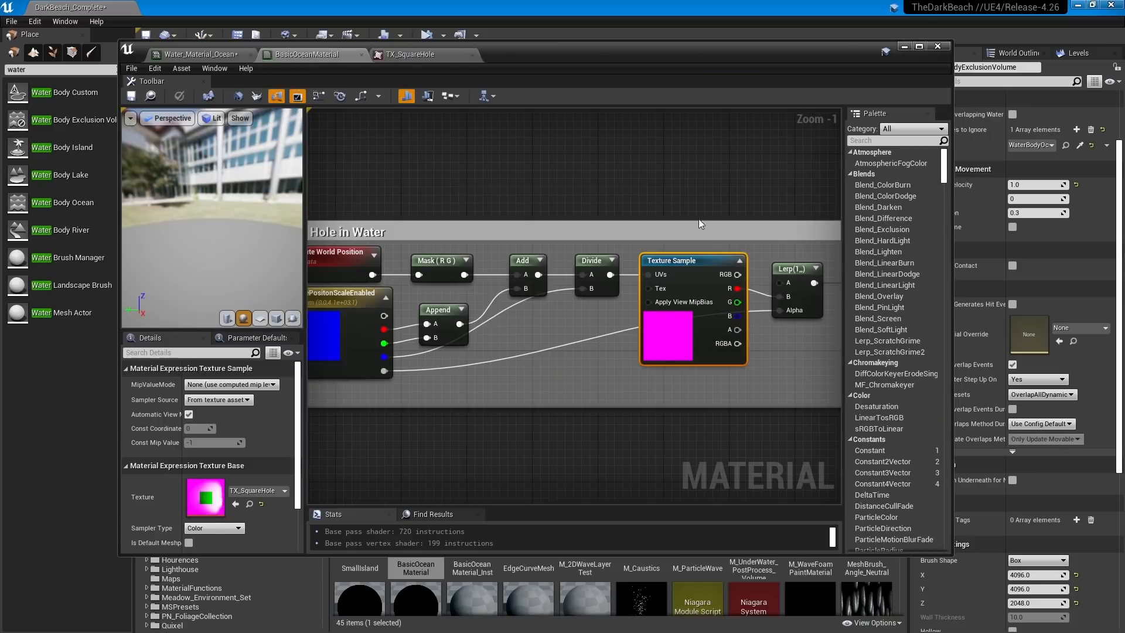
{"action": "right_click_drag", "start_coordinate": [699, 219], "coordinate": [364, 198]}
{"action": "right_click_drag", "start_coordinate": [782, 261], "coordinate": [410, 261]}
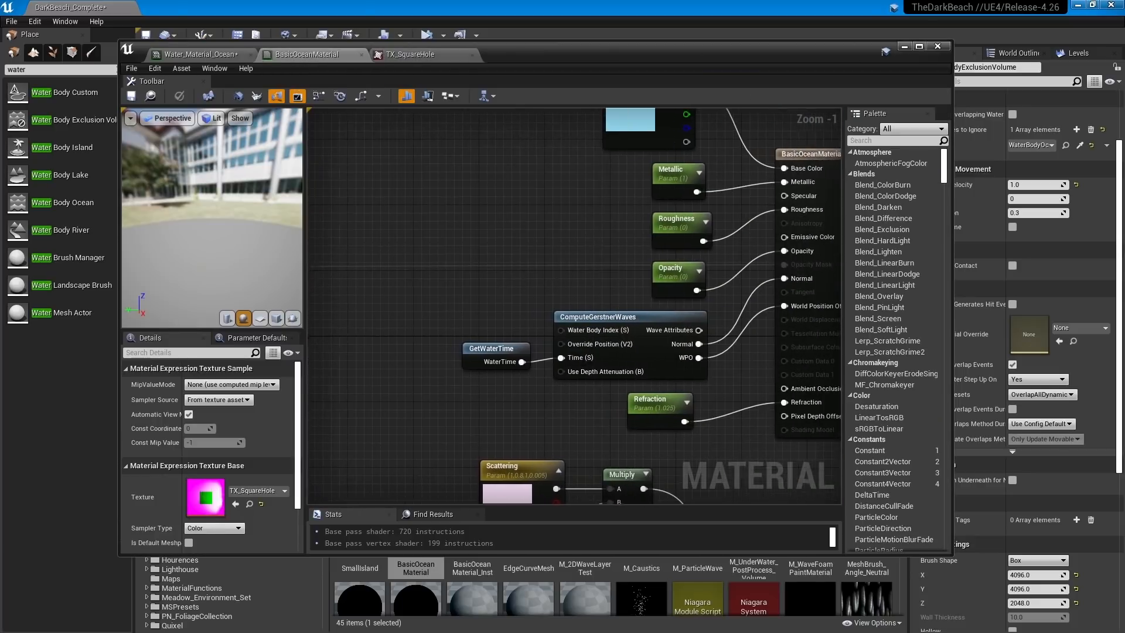
{"action": "right_click_drag", "start_coordinate": [740, 271], "coordinate": [571, 264]}
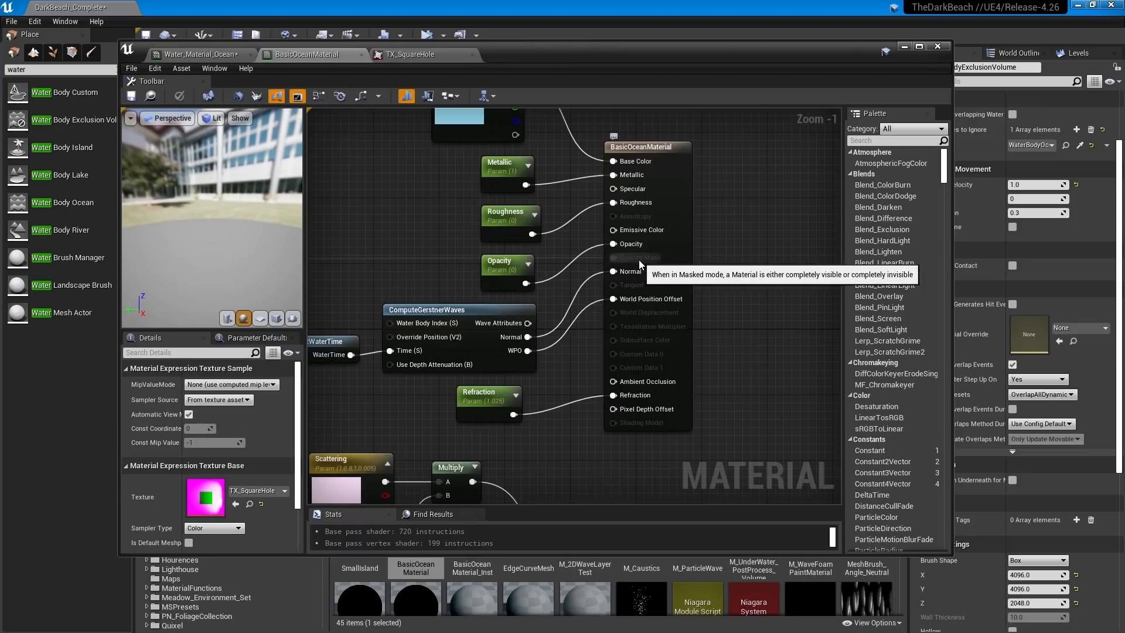
{"action": "right_click_drag", "start_coordinate": [386, 280], "coordinate": [706, 271]}
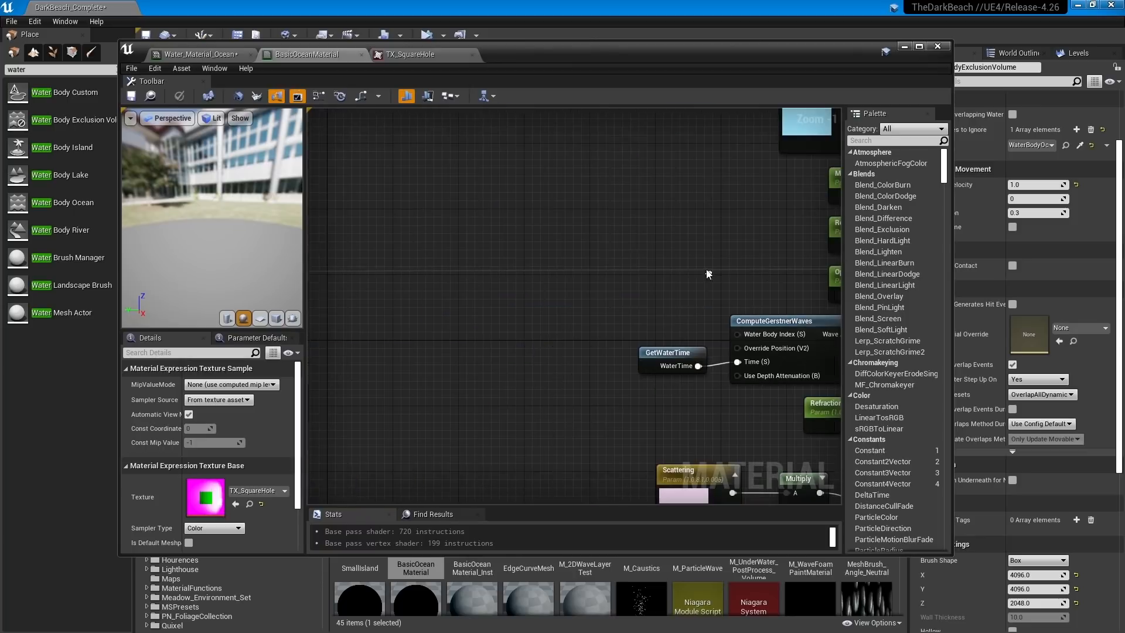
{"action": "scroll", "coordinate": [500, 223], "scroll_direction": "down", "scroll_amount": 4}
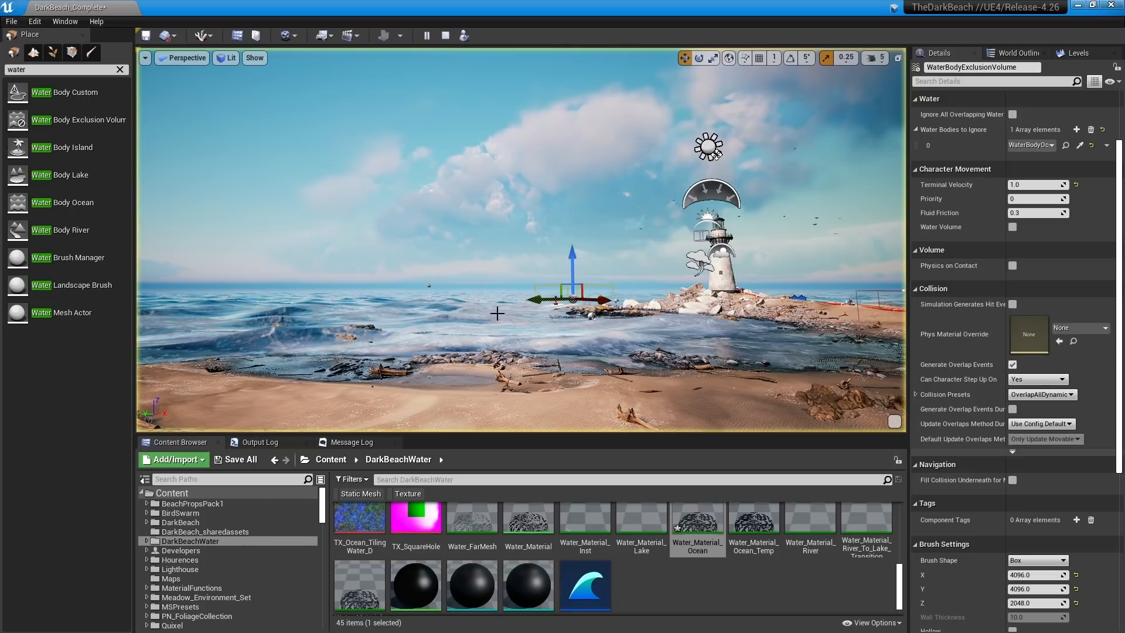
- Play the level, run the console command "ce startmegawave" to watch the mega wave approach the beach, and stop the session
{"action": "key", "text": "alt+p"}
{"action": "key", "text": "Up"}
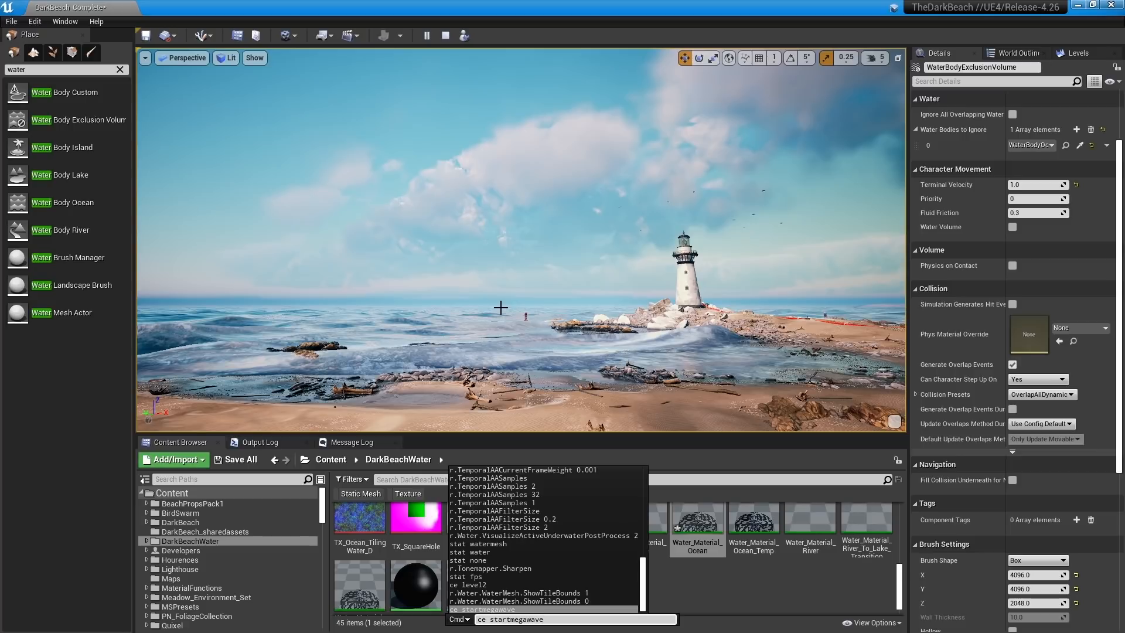
{"action": "key", "text": "Return"}
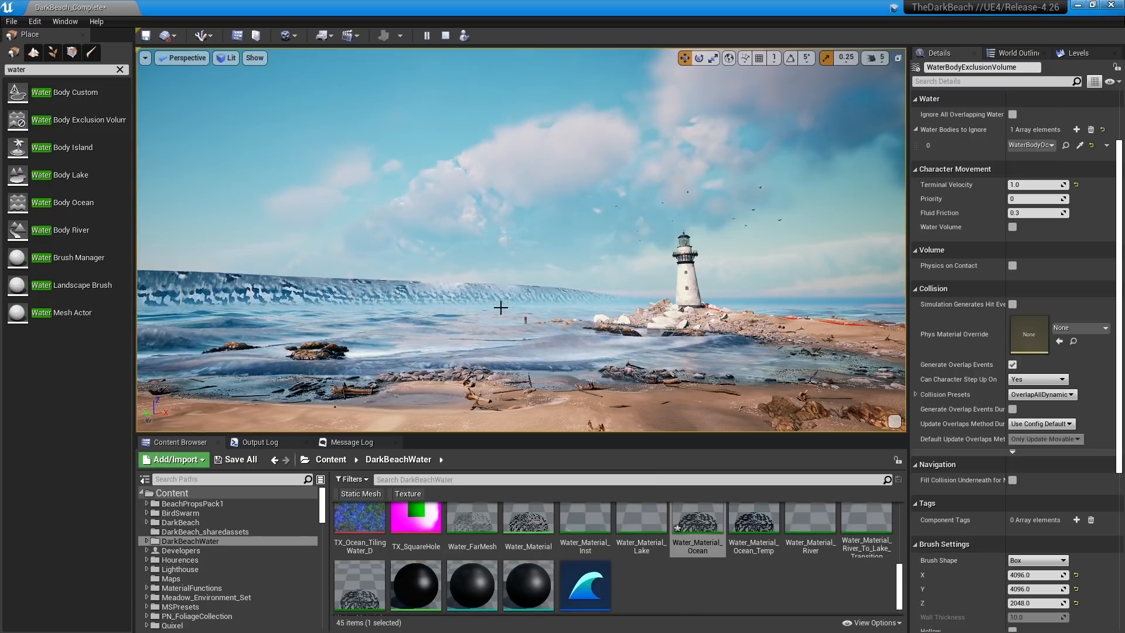
{"action": "mouse_move", "coordinate": [519, 311]}
{"action": "right_mouse_down"}
{"action": "mouse_move", "coordinate": [514, 323]}
{"action": "mouse_move", "coordinate": [529, 329]}
{"action": "mouse_move", "coordinate": [521, 301]}
{"action": "right_mouse_up"}
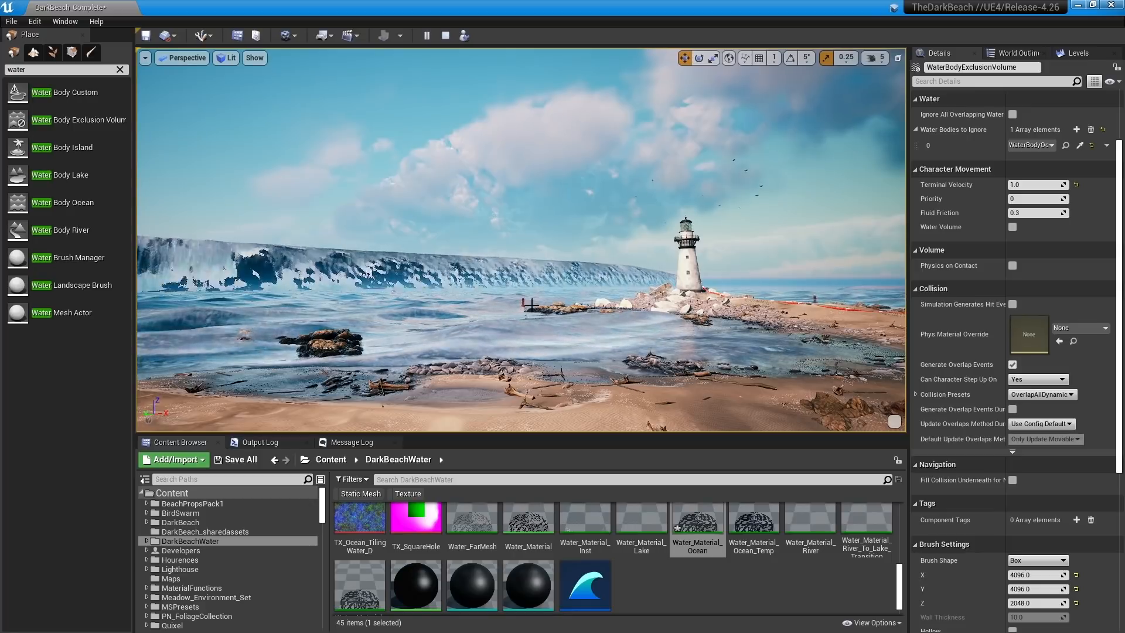
{"action": "left_click", "coordinate": [446, 37]}
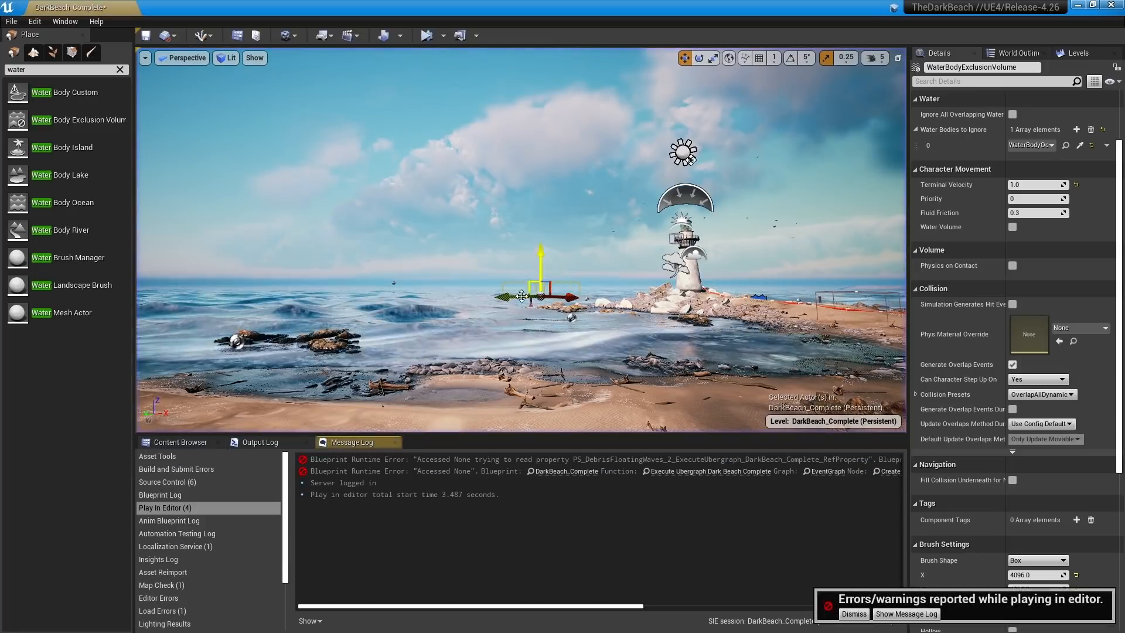
- Reopen BasicOceanMaterial from the DarkBeachWater folder and locate its Optional Mega Wave node group
{"action": "left_click", "coordinate": [196, 443]}
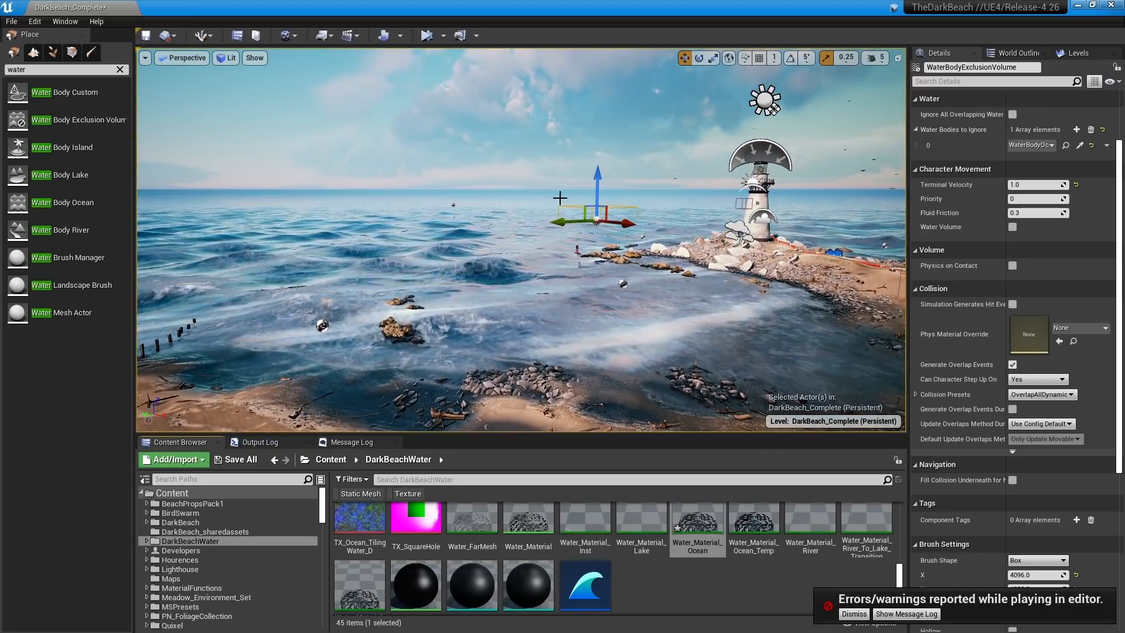
{"action": "middle_click_drag", "start_coordinate": [530, 224], "coordinate": [531, 198]}
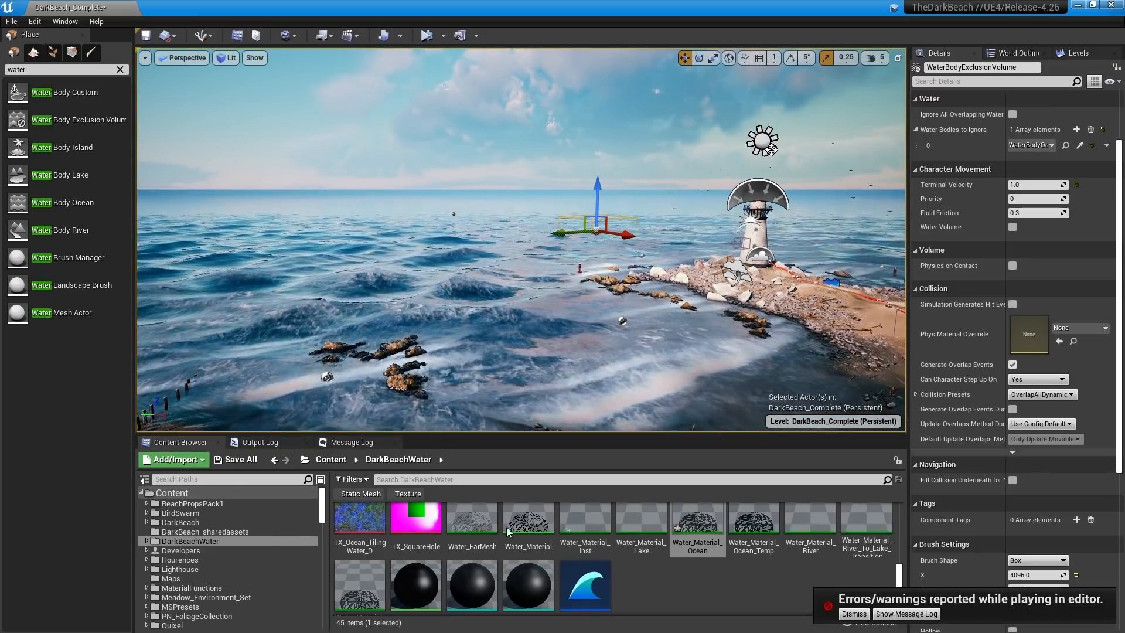
{"action": "scroll", "coordinate": [487, 542], "scroll_direction": "up", "scroll_amount": 3}
{"action": "scroll", "coordinate": [400, 528], "scroll_direction": "up", "scroll_amount": 1}
{"action": "left_click", "coordinate": [415, 528]}
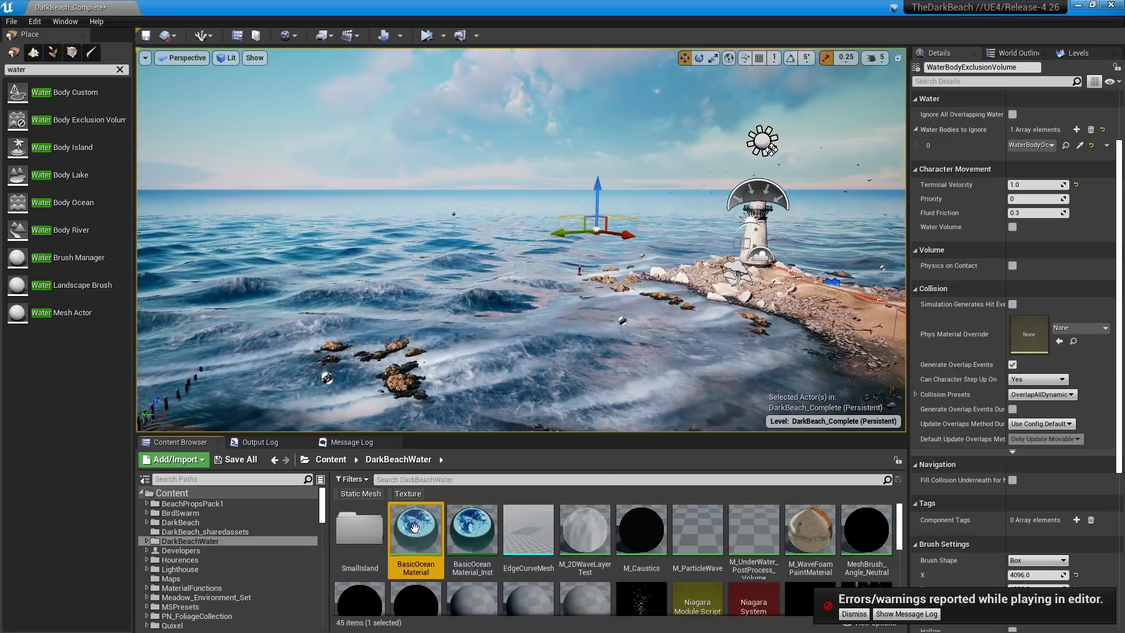
{"action": "double_click", "coordinate": [419, 543]}
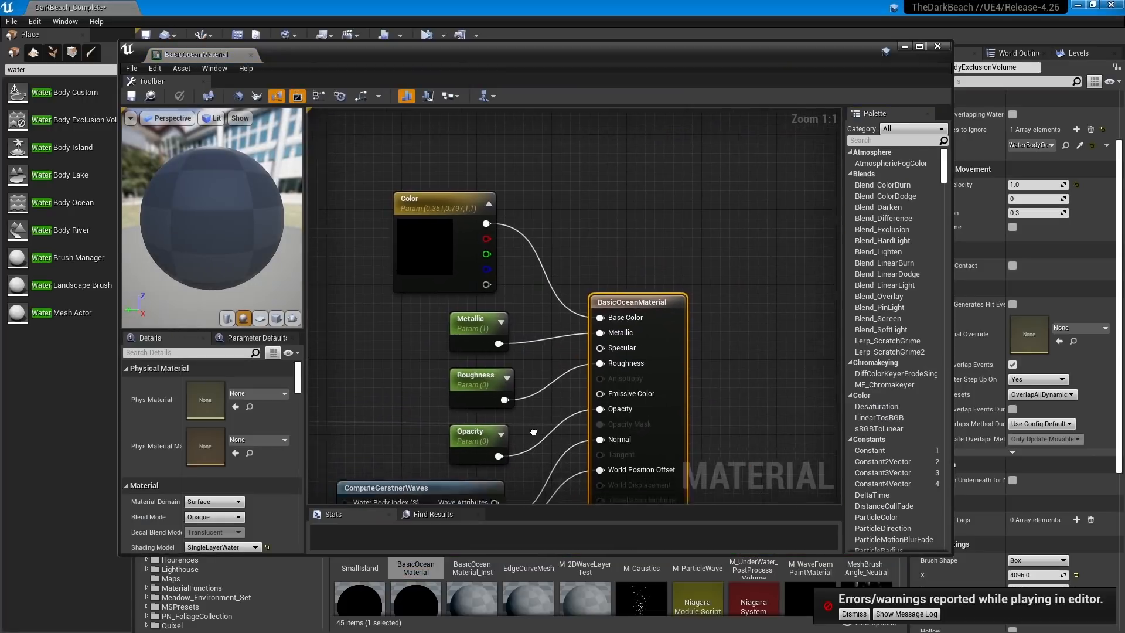
{"action": "scroll", "coordinate": [512, 274], "scroll_direction": "down", "scroll_amount": 4}
{"action": "right_click_drag", "start_coordinate": [348, 330], "coordinate": [605, 281]}
{"action": "scroll", "coordinate": [594, 291], "scroll_direction": "down", "scroll_amount": 3}
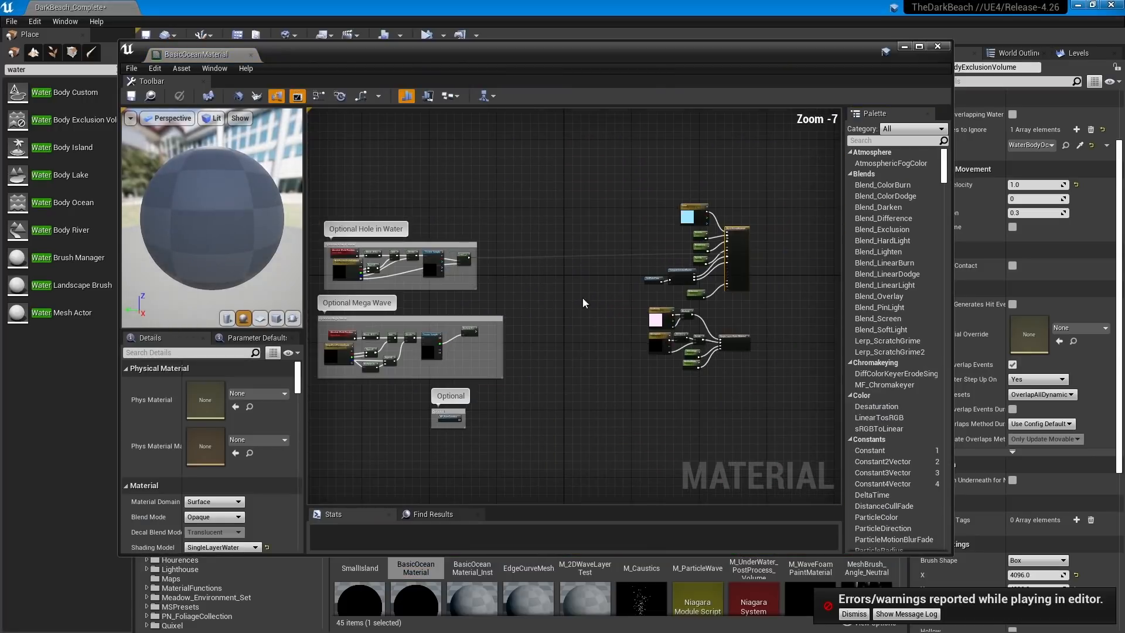
{"action": "right_click_drag", "start_coordinate": [457, 333], "coordinate": [774, 242]}
{"action": "scroll", "coordinate": [753, 253], "scroll_direction": "up", "scroll_amount": 7}
- Open the texture assigned to the mega wave group's Texture Sample, view its channels, and close it again
{"action": "left_click", "coordinate": [782, 189]}
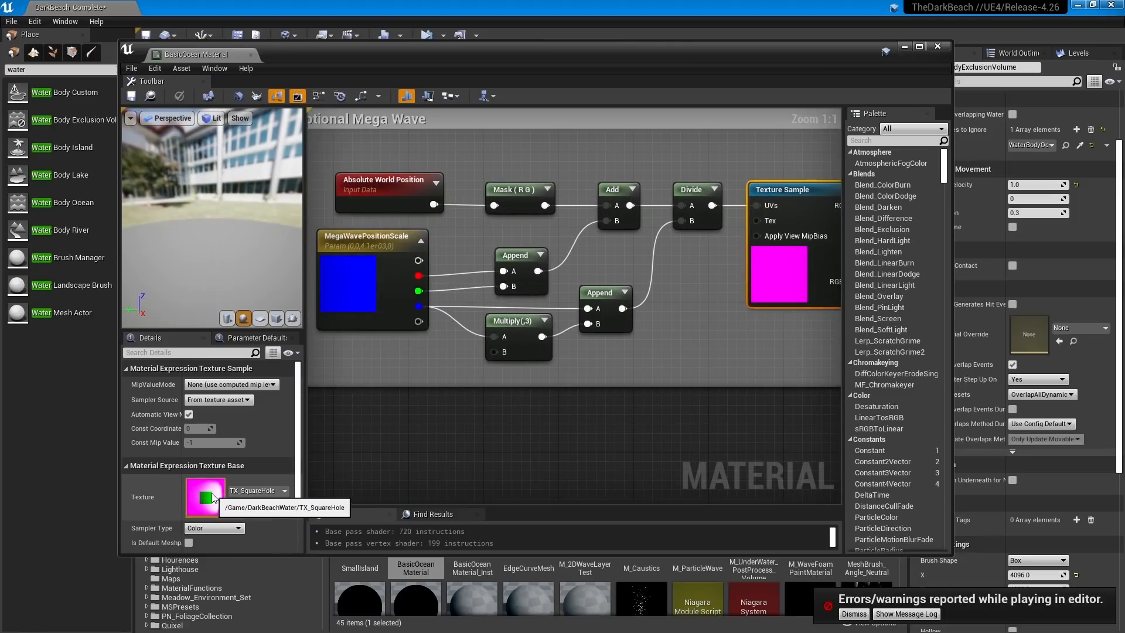
{"action": "double_click", "coordinate": [208, 513]}
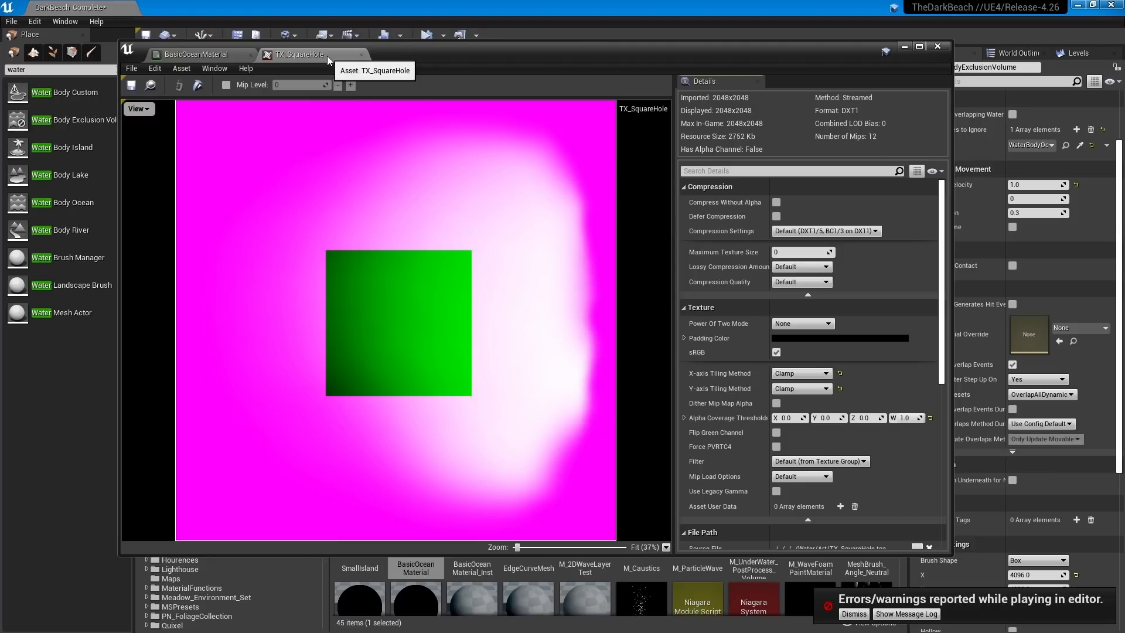
{"action": "left_click", "coordinate": [361, 54]}
- Inspect the mega wave group's MegaWavePositionScale parameter, final Multiply and Texture Sample nodes, and close BasicOceanMaterial
{"action": "left_click", "coordinate": [364, 296]}
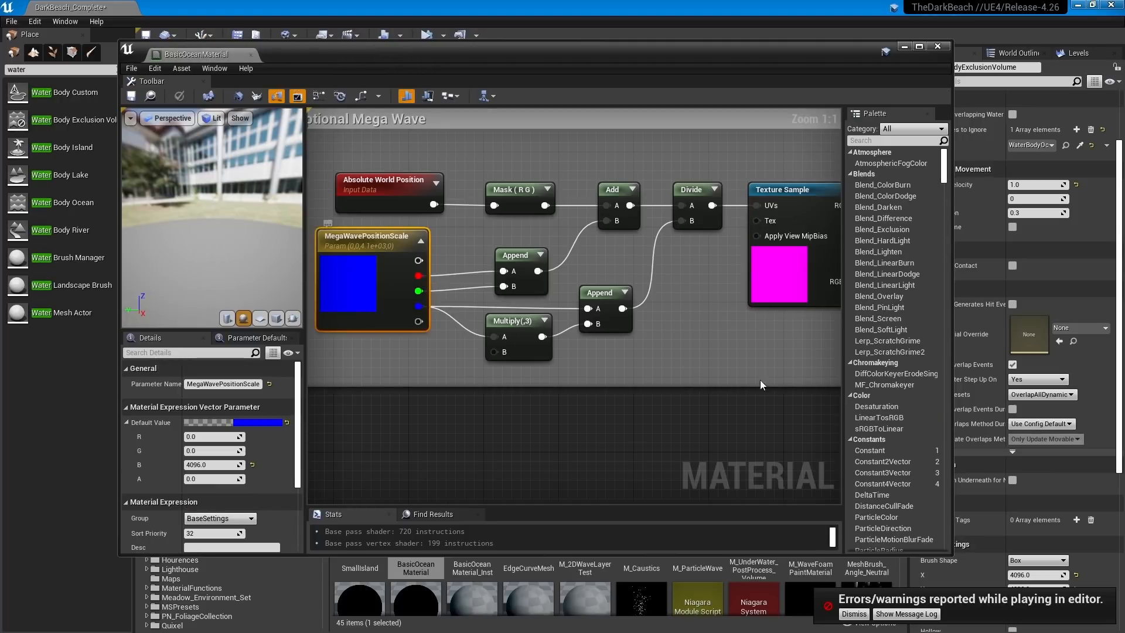
{"action": "scroll", "coordinate": [364, 296], "scroll_direction": "down", "scroll_amount": 2}
{"action": "left_click", "coordinate": [801, 252]}
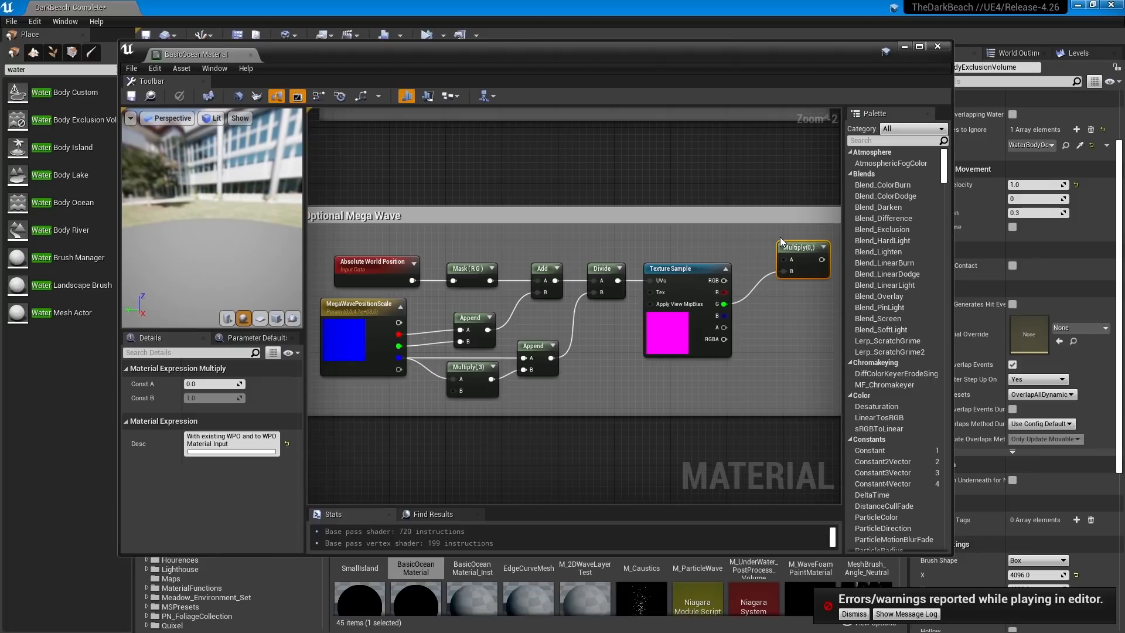
{"action": "left_click", "coordinate": [665, 335]}
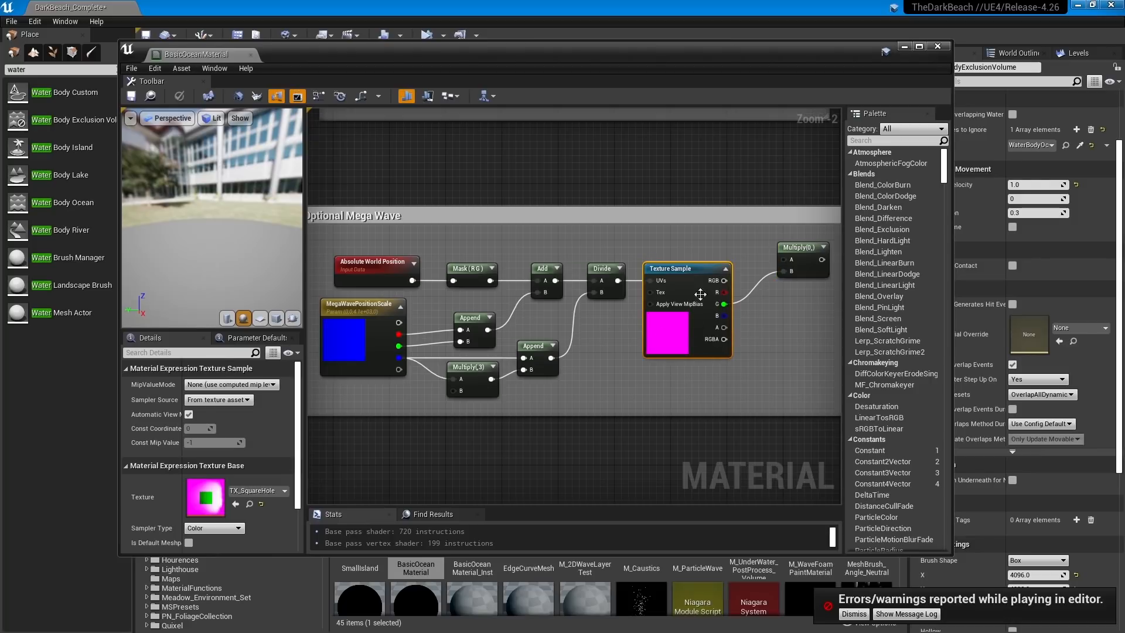
{"action": "scroll", "coordinate": [700, 294], "scroll_direction": "down", "scroll_amount": 3}
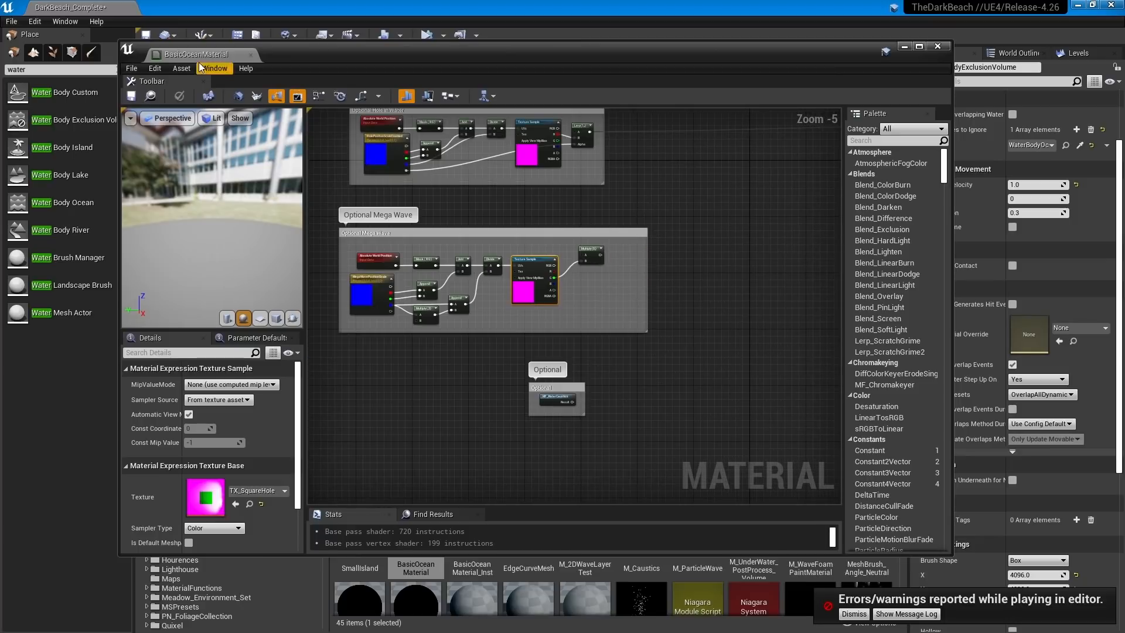
{"action": "middle_click", "coordinate": [205, 54]}
- Select the ocean water body, review its Wave settings down to Max Wave Height Offset, and deselect it
{"action": "right_click_drag", "start_coordinate": [413, 169], "coordinate": [468, 172]}
{"action": "key", "text": "w"}
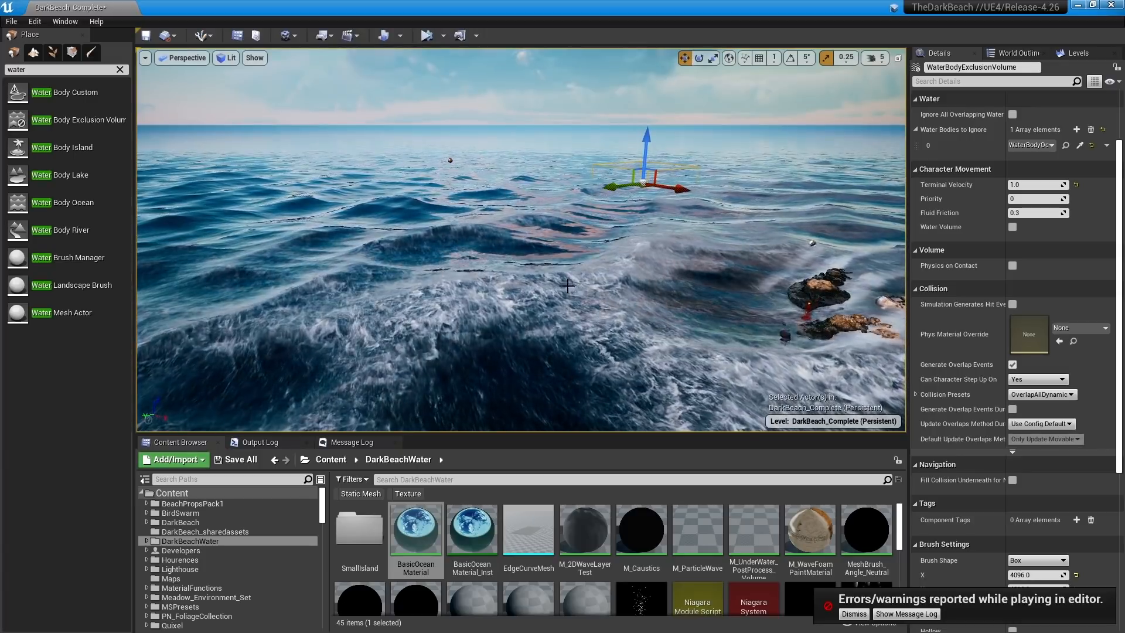
{"action": "left_click", "coordinate": [534, 249]}
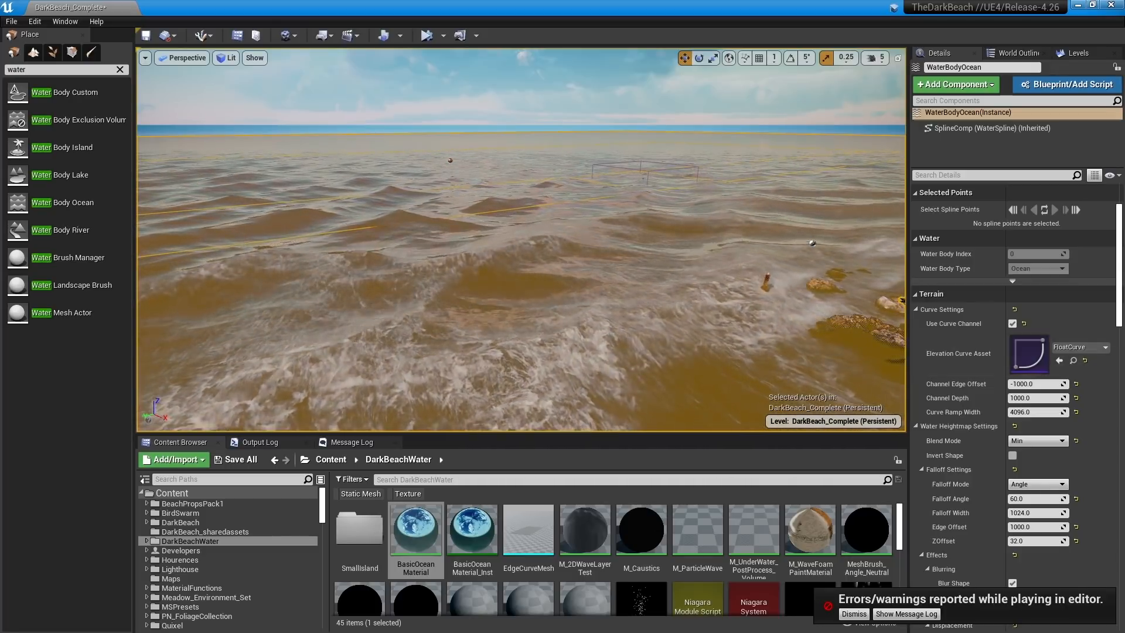
{"action": "scroll", "coordinate": [1063, 379], "scroll_direction": "down", "scroll_amount": 10}
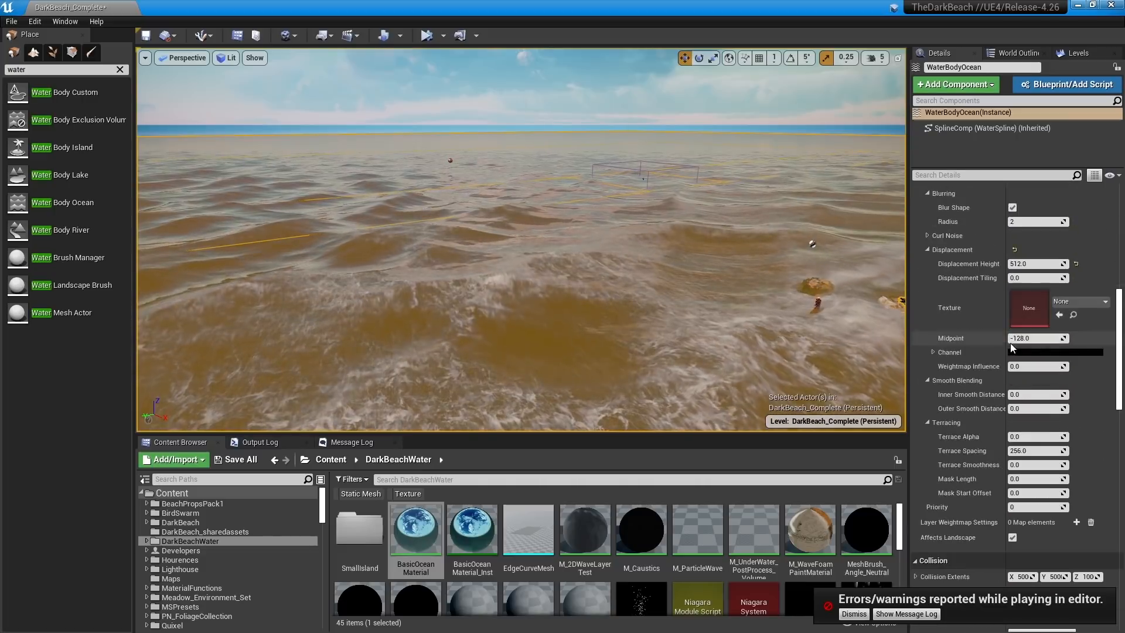
{"action": "scroll", "coordinate": [1003, 346], "scroll_direction": "down", "scroll_amount": 10}
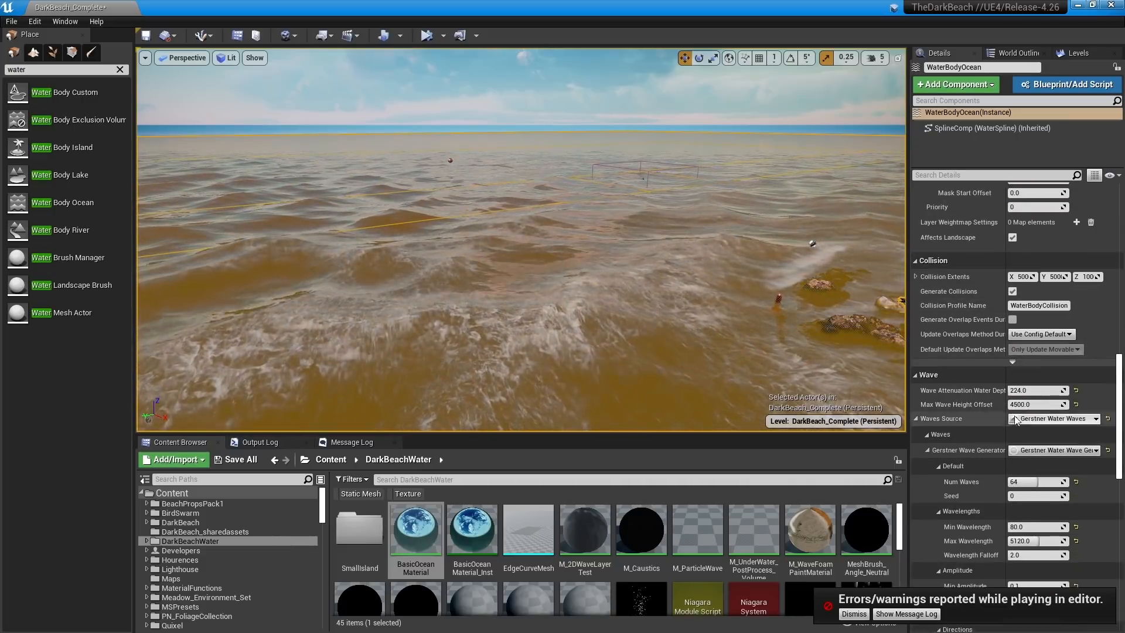
{"action": "scroll", "coordinate": [984, 392], "scroll_direction": "down", "scroll_amount": 1}
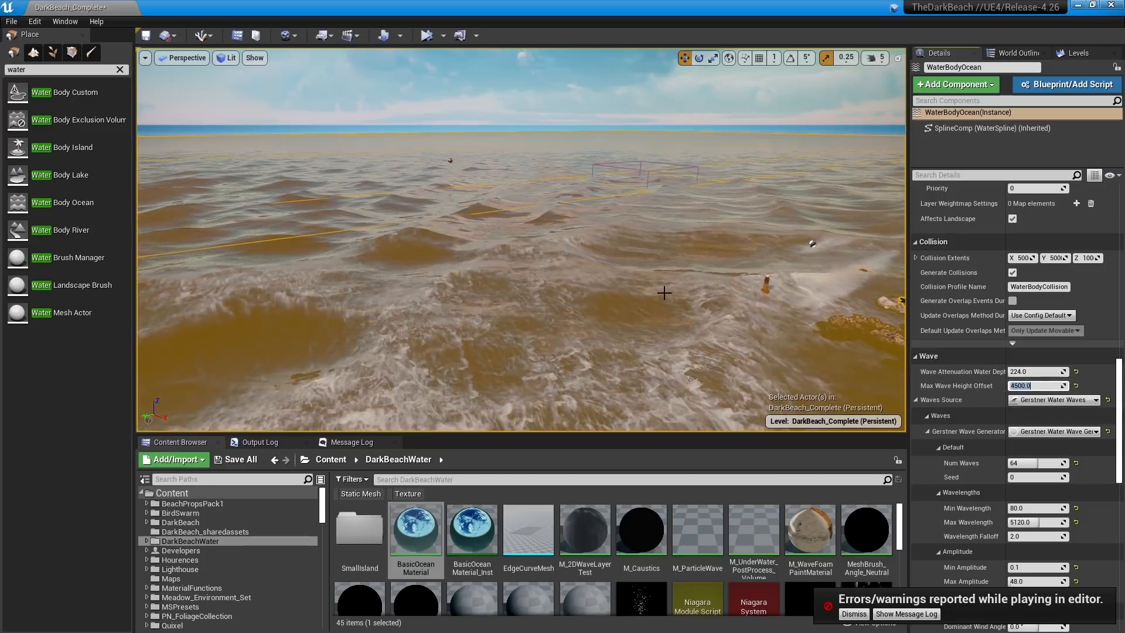
{"action": "key", "text": "Escape"}
- View the shallow water beside the shore from above and expand the Water plugin's content folder
{"action": "right_click_drag", "start_coordinate": [560, 283], "coordinate": [686, 287]}
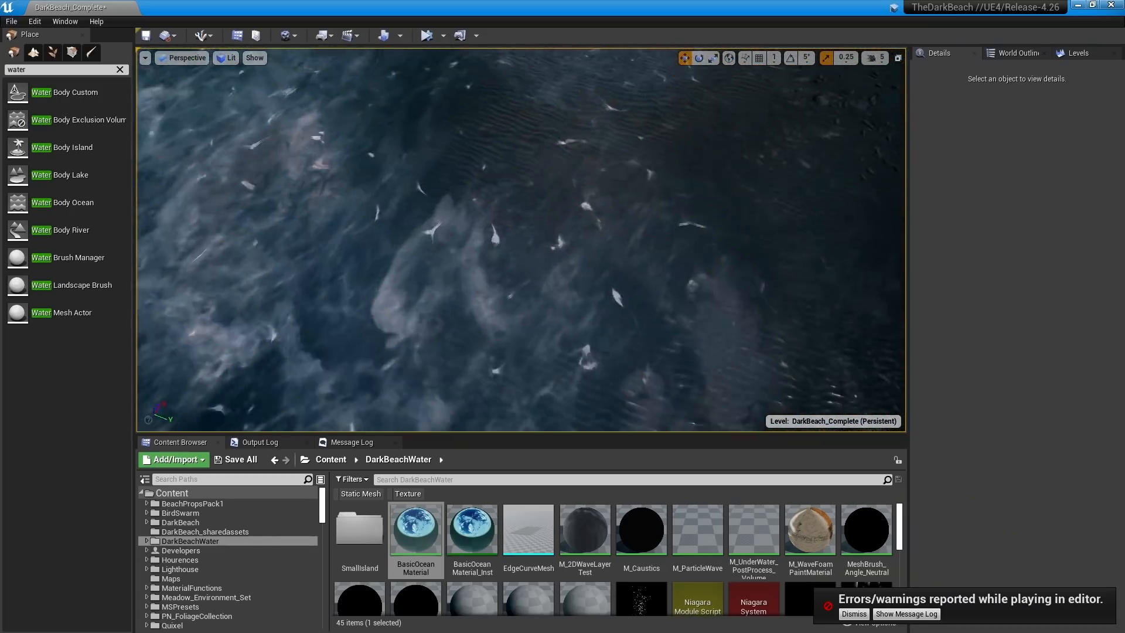
{"action": "right_click_drag", "start_coordinate": [588, 251], "coordinate": [531, 291]}
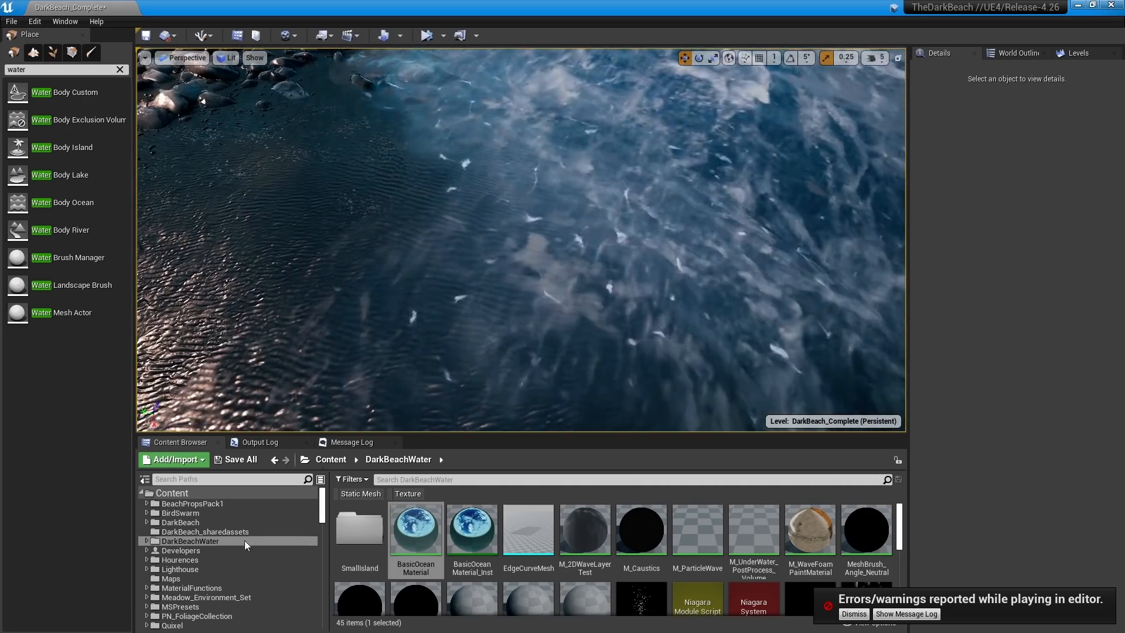
{"action": "scroll", "coordinate": [242, 545], "scroll_direction": "down", "scroll_amount": 15}
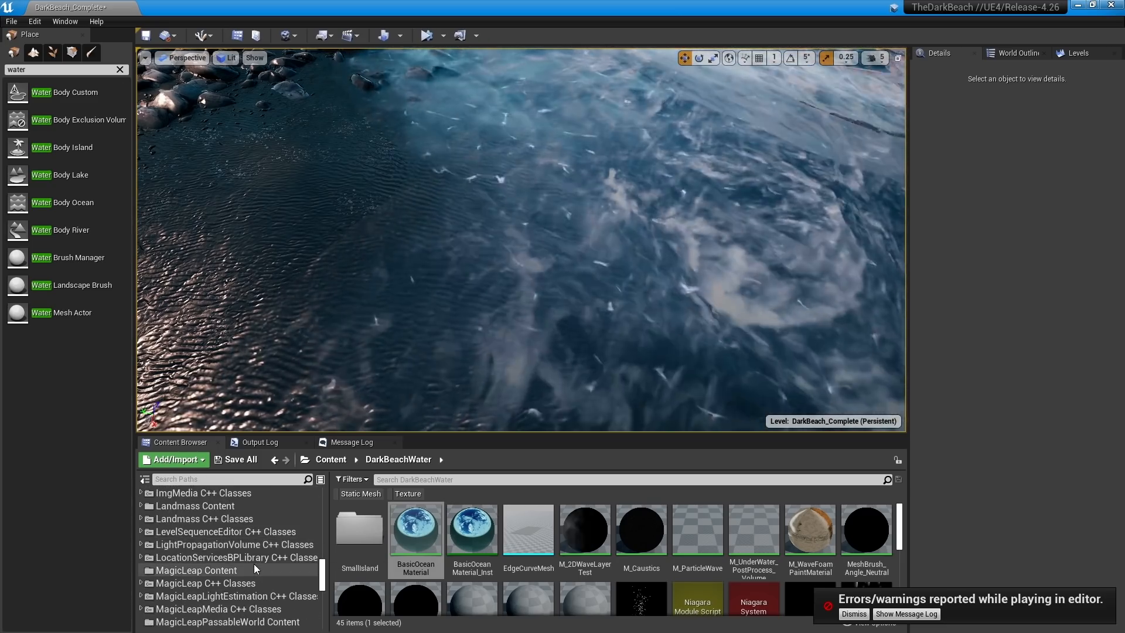
{"action": "scroll", "coordinate": [254, 564], "scroll_direction": "down", "scroll_amount": 15}
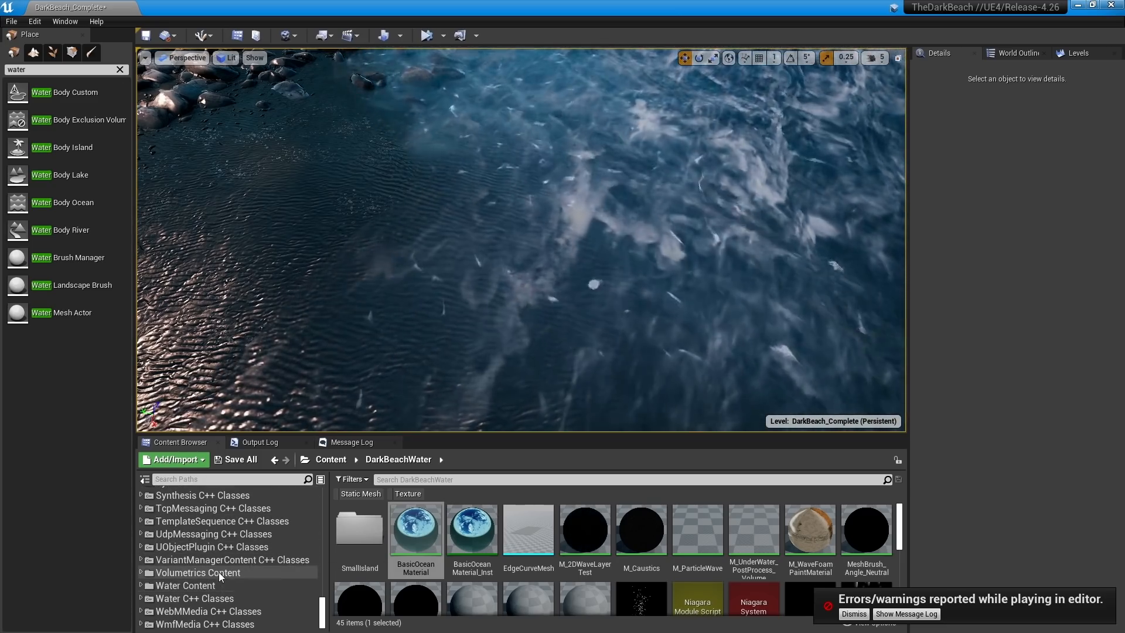
{"action": "double_click", "coordinate": [214, 586]}
{"action": "scroll", "coordinate": [213, 605], "scroll_direction": "down", "scroll_amount": 3}
{"action": "left_click", "coordinate": [202, 540]}
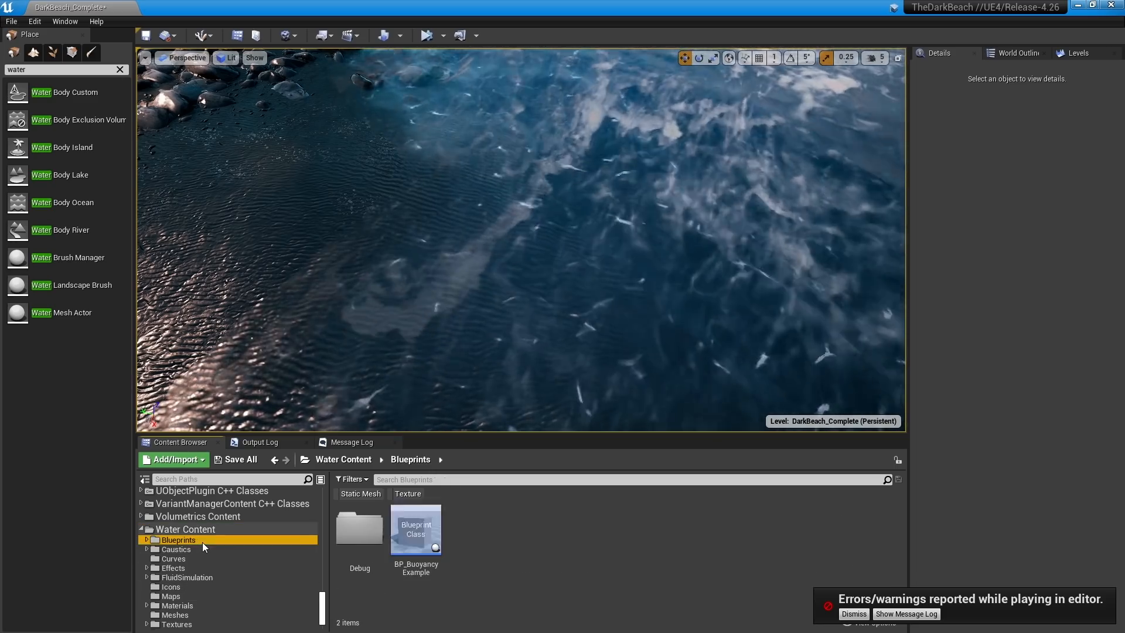
{"action": "left_click", "coordinate": [422, 479]}
{"action": "type", "text": "caus"}
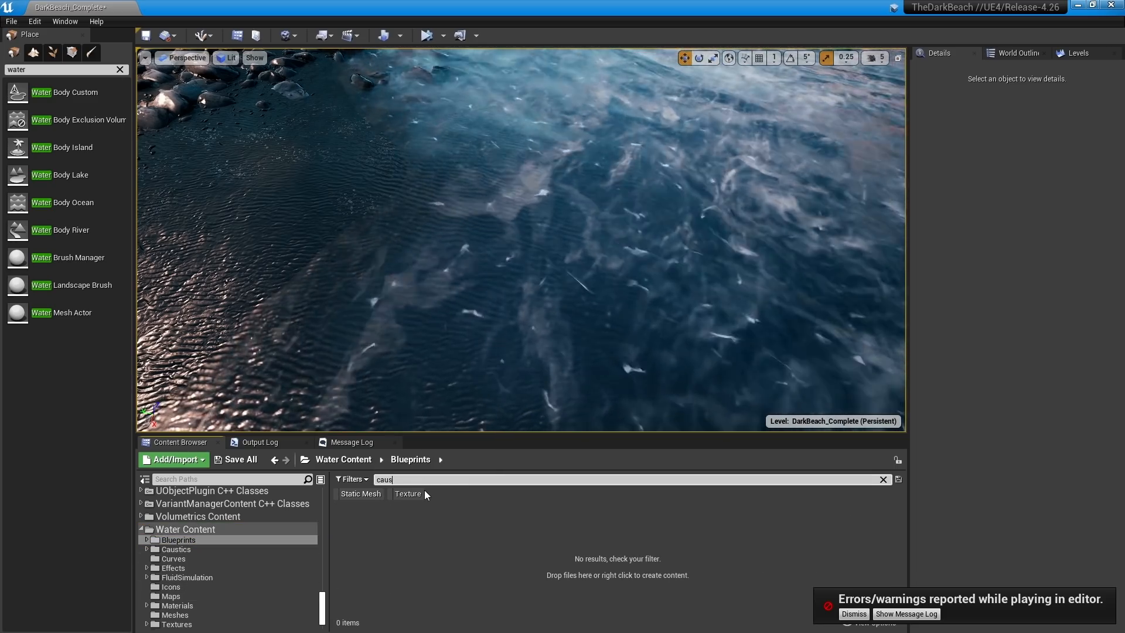
{"action": "key", "text": "BackSpace"}
{"action": "key", "text": "BackSpace"}
{"action": "key", "text": "BackSpace"}
{"action": "key", "text": "BackSpace"}
- Search the whole Water Content folder for "caust" and look through the caustics assets
{"action": "left_click", "coordinate": [202, 532]}
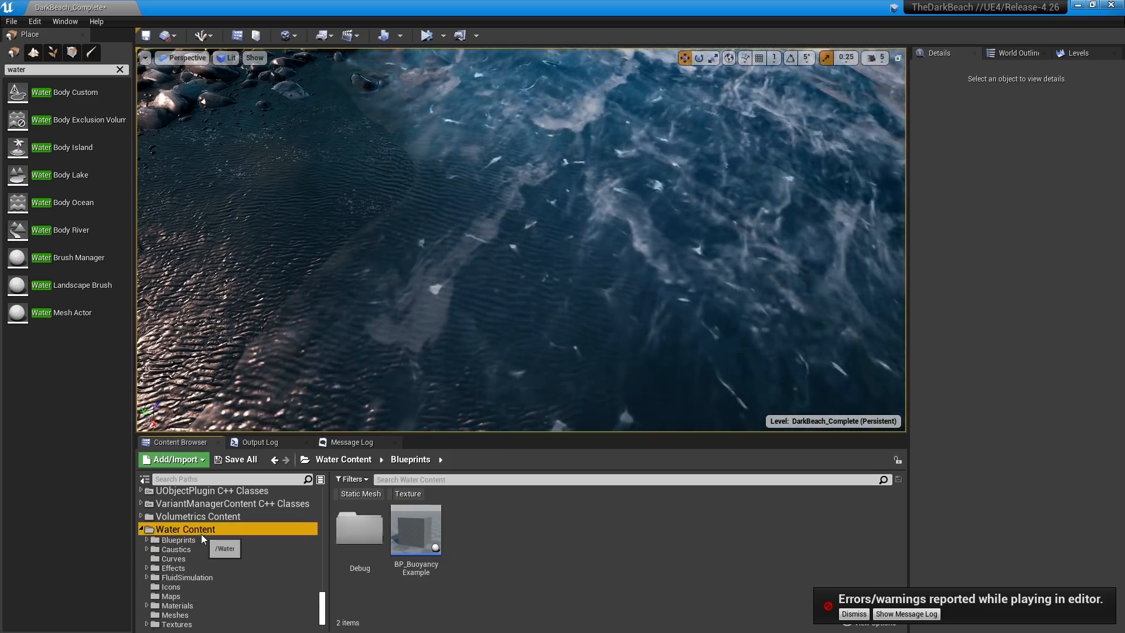
{"action": "left_click", "coordinate": [414, 480]}
{"action": "type", "text": "caust"}
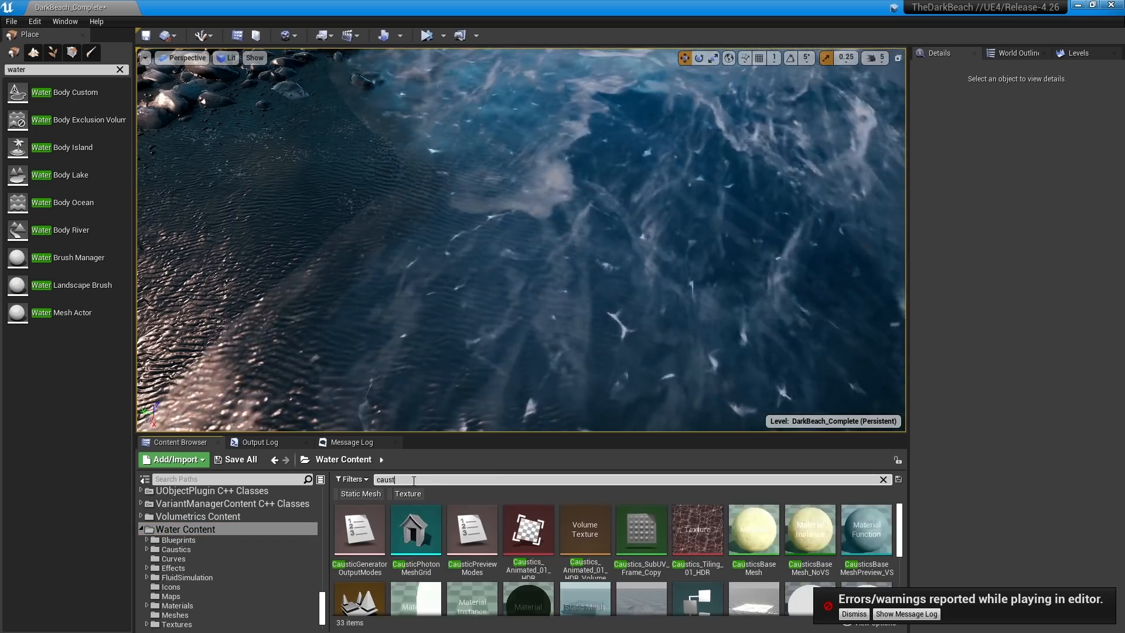
{"action": "scroll", "coordinate": [692, 544], "scroll_direction": "down", "scroll_amount": 4}
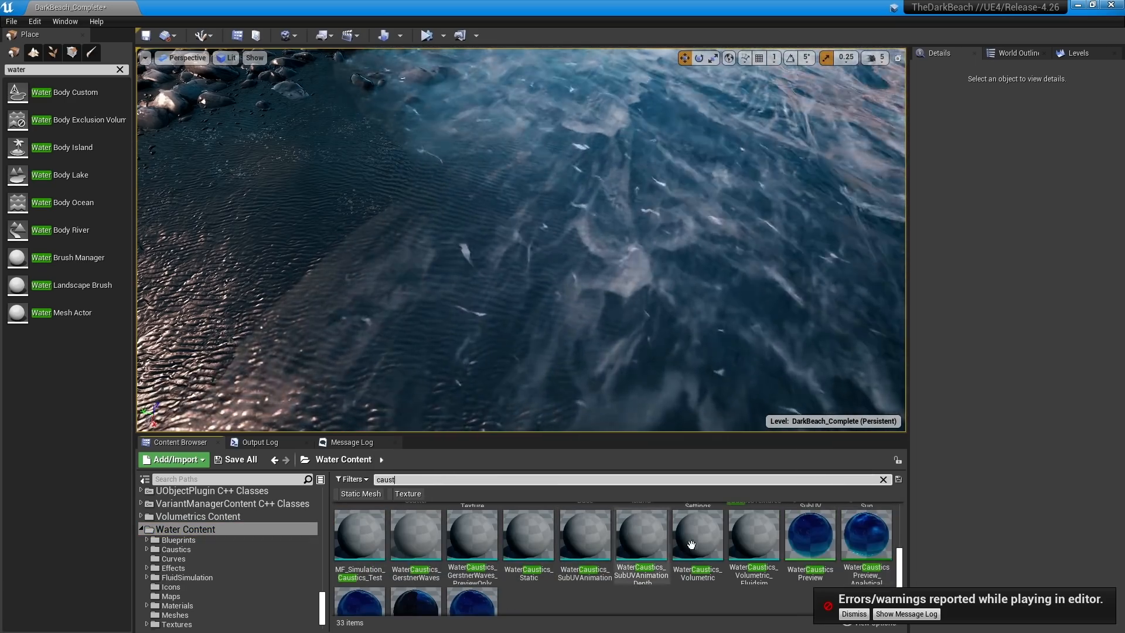
{"action": "scroll", "coordinate": [691, 545], "scroll_direction": "up", "scroll_amount": 4}
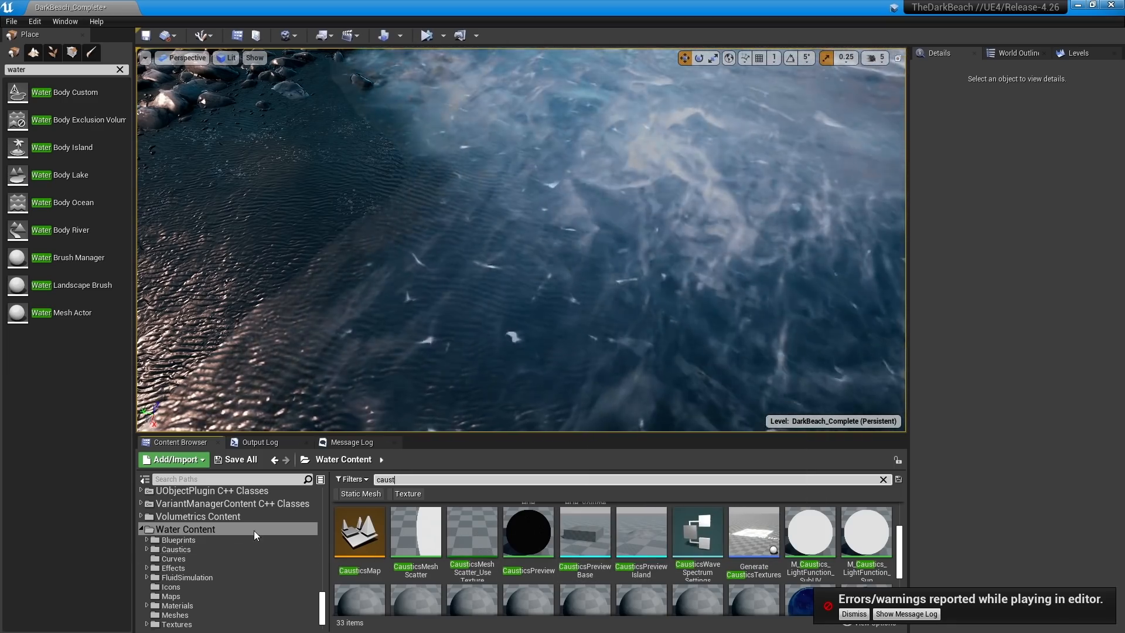
- Return to the DarkBeachWater folder, clear the search filter, and open BasicOceanMaterial
{"action": "scroll", "coordinate": [254, 530], "scroll_direction": "up", "scroll_amount": 15}
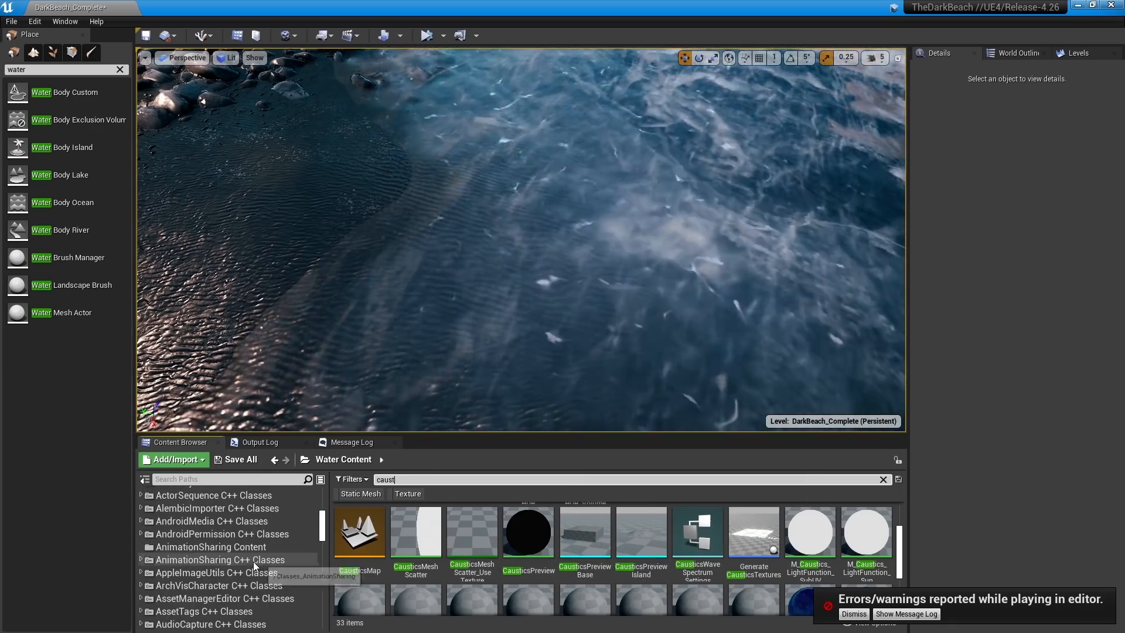
{"action": "scroll", "coordinate": [240, 554], "scroll_direction": "up", "scroll_amount": 10}
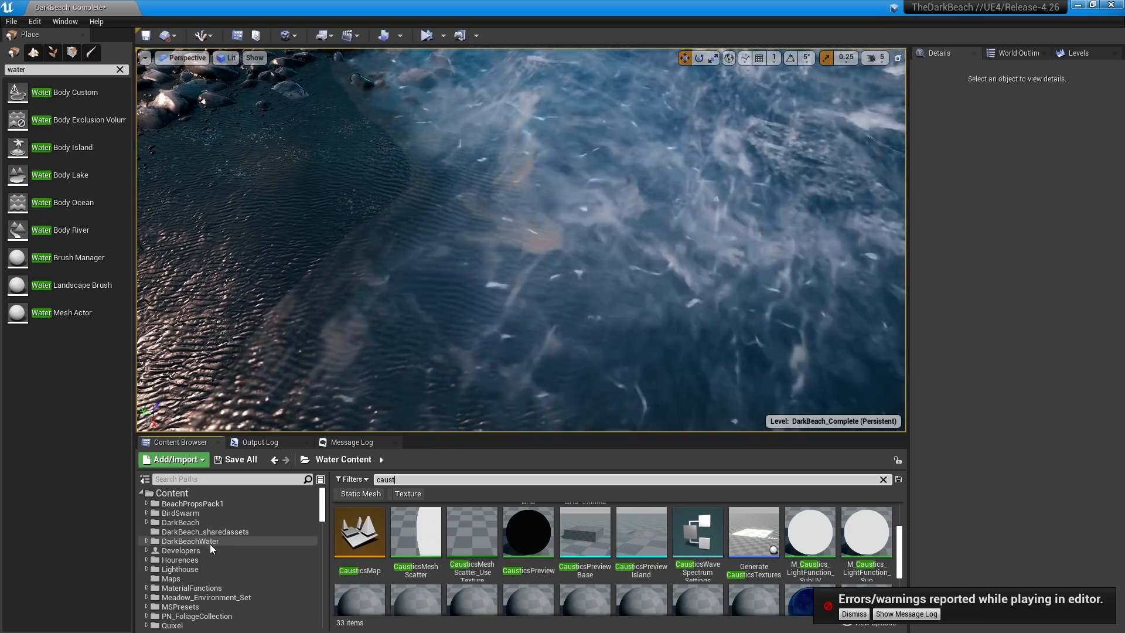
{"action": "left_click", "coordinate": [210, 542]}
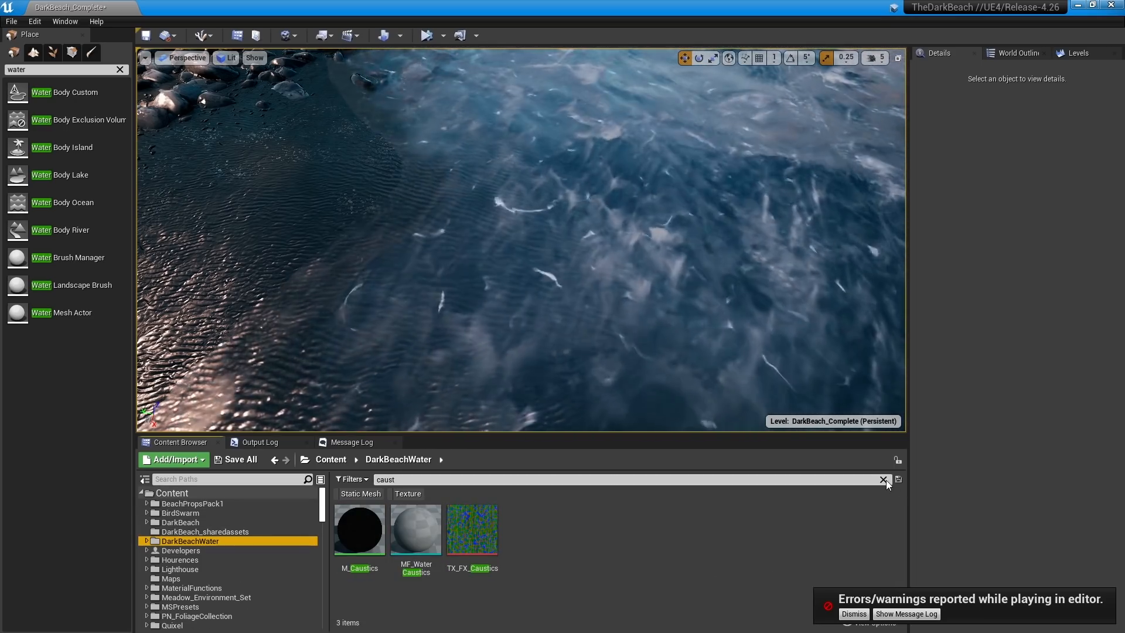
{"action": "left_click", "coordinate": [883, 479]}
{"action": "left_click", "coordinate": [415, 529]}
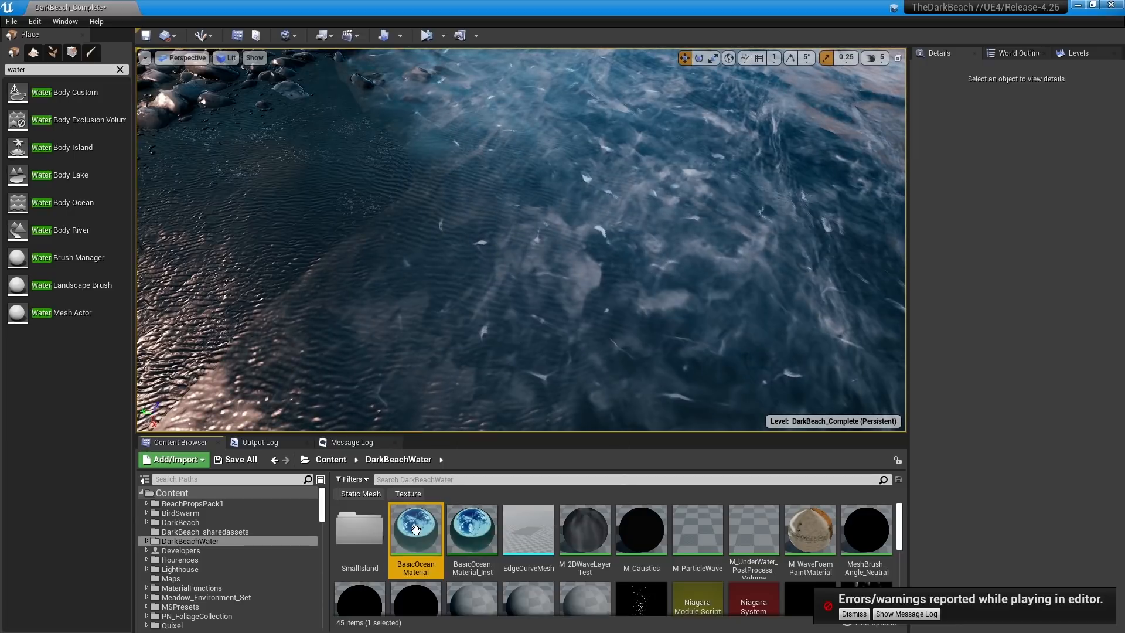
{"action": "double_click", "coordinate": [415, 529]}
- Locate the MF_WaterCaustics node in the Optional group and the ColorScaleBehindWater input of the Single Layer Water Material node
{"action": "right_click_drag", "start_coordinate": [482, 427], "coordinate": [653, 301]}
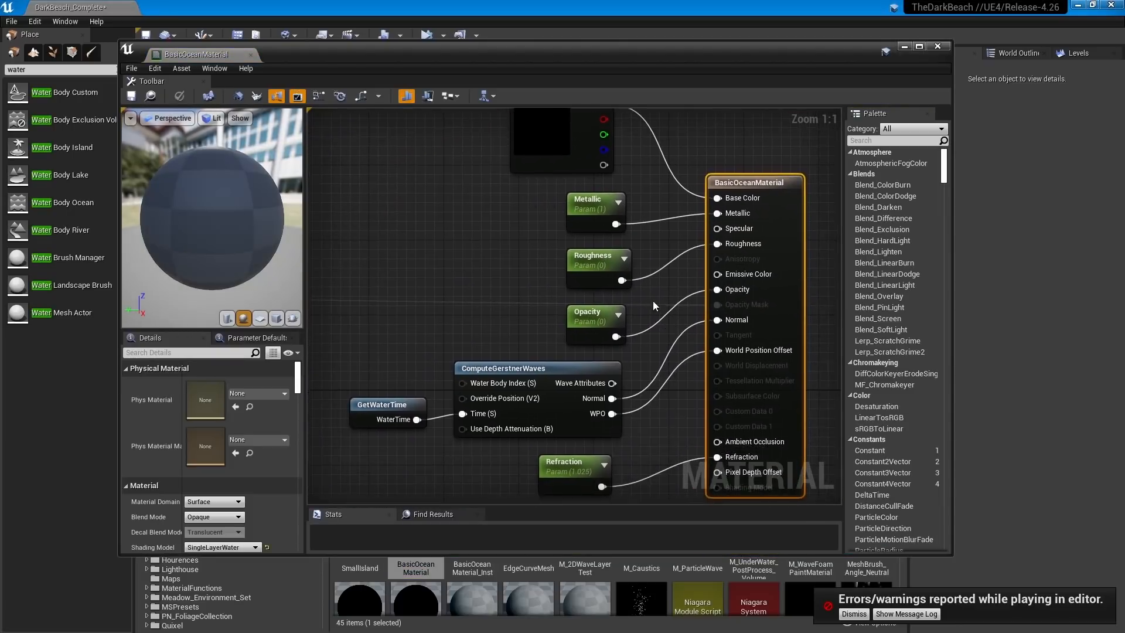
{"action": "scroll", "coordinate": [653, 301], "scroll_direction": "down", "scroll_amount": 6}
{"action": "right_click_drag", "start_coordinate": [656, 396], "coordinate": [737, 268]}
{"action": "right_click_drag", "start_coordinate": [543, 336], "coordinate": [656, 301]}
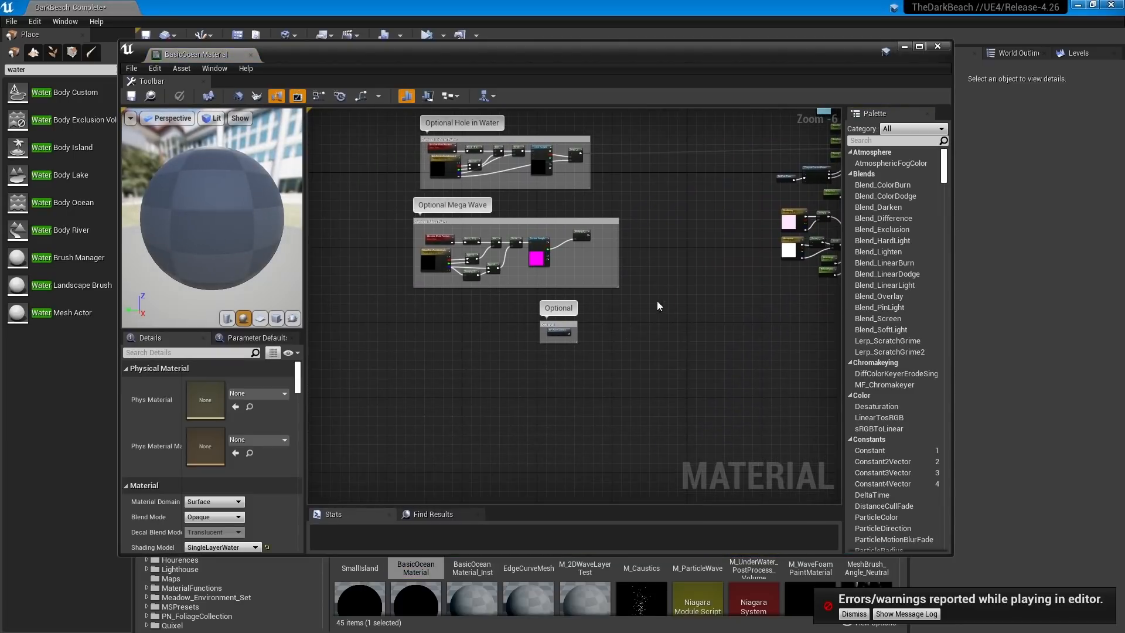
{"action": "scroll", "coordinate": [543, 349], "scroll_direction": "up", "scroll_amount": 6}
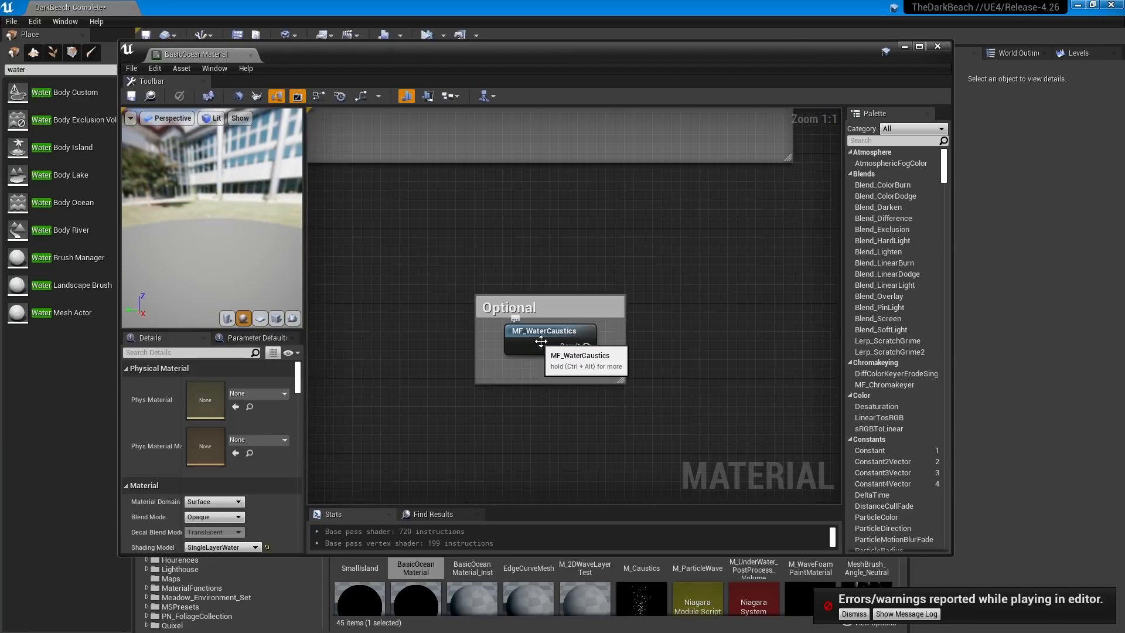
{"action": "right_click_drag", "start_coordinate": [582, 350], "coordinate": [392, 370]}
{"action": "right_click_drag", "start_coordinate": [727, 277], "coordinate": [665, 300]}
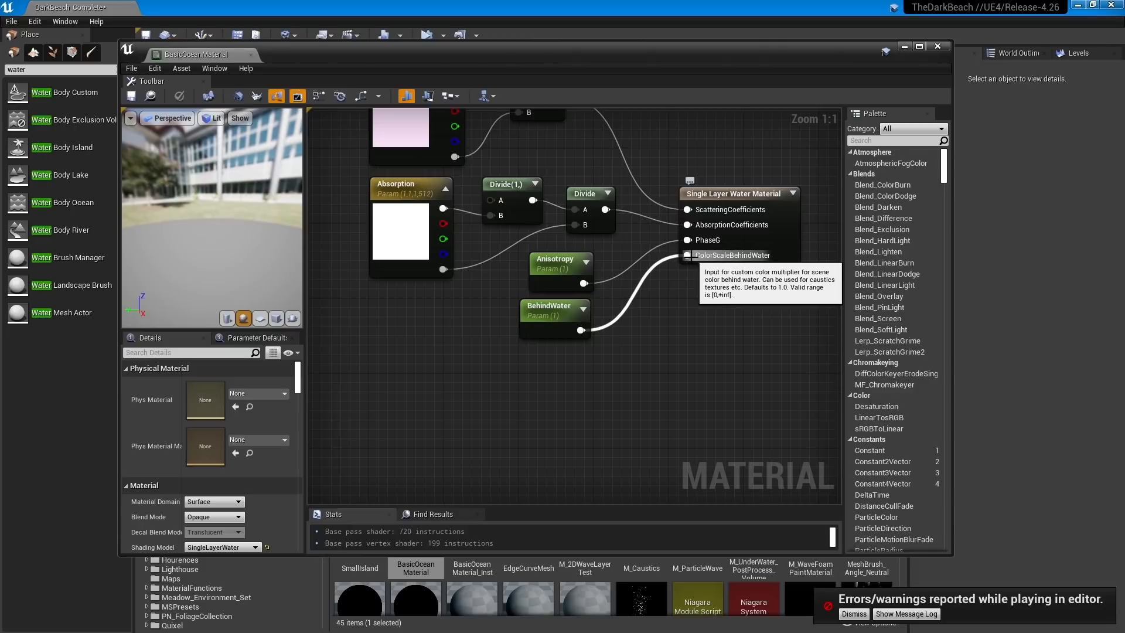
- Open the MF_WaterCaustics function from the ocean material and locate its Texture Sample nodes
{"action": "right_click_drag", "start_coordinate": [361, 475], "coordinate": [832, 463]}
{"action": "right_click_drag", "start_coordinate": [457, 241], "coordinate": [720, 248]}
{"action": "double_click", "coordinate": [465, 289]}
{"action": "scroll", "coordinate": [456, 305], "scroll_direction": "down", "scroll_amount": 8}
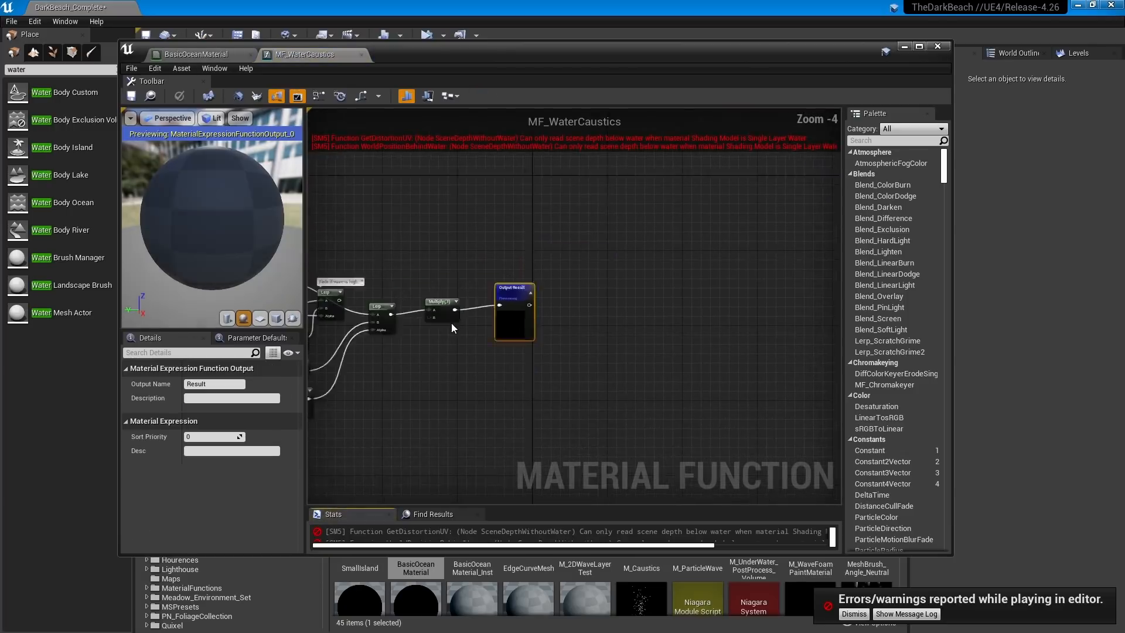
{"action": "scroll", "coordinate": [598, 303], "scroll_direction": "up", "scroll_amount": 4}
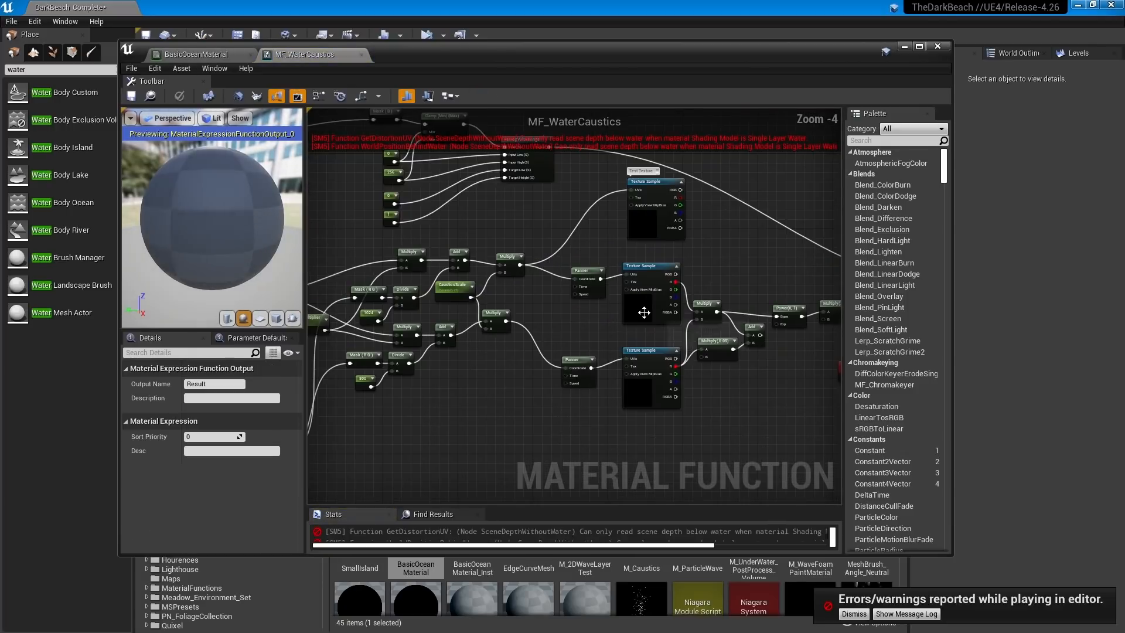
- Open the TX_FX_Caustics texture assigned to the middle Texture Sample, view it, and close it again
{"action": "left_click", "coordinate": [642, 308]}
{"action": "double_click", "coordinate": [209, 497]}
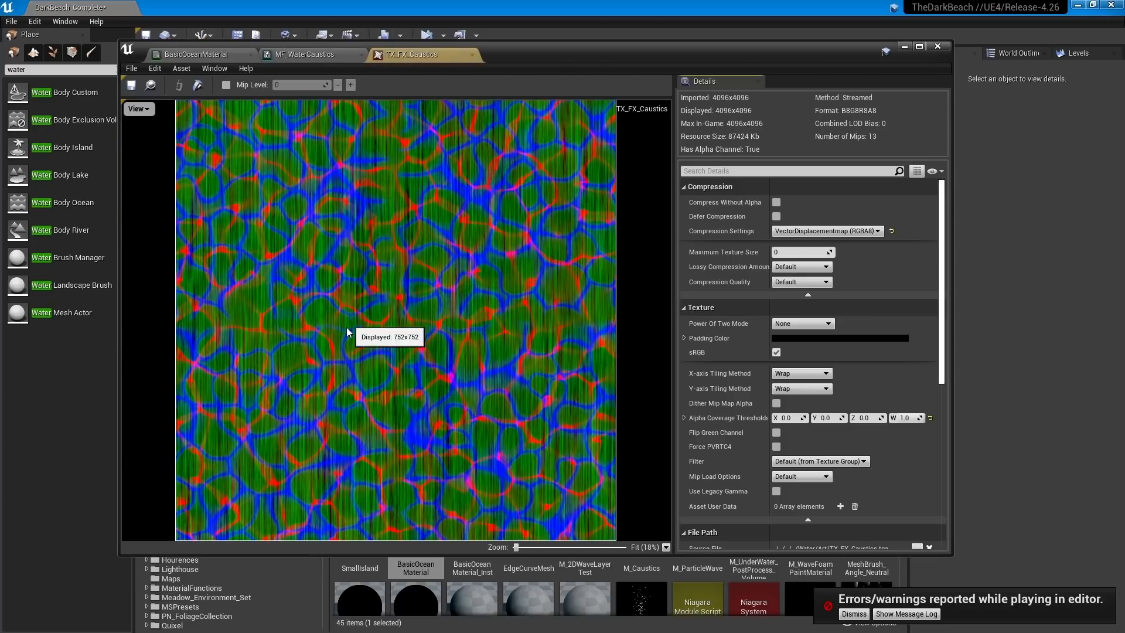
{"action": "middle_click", "coordinate": [406, 54]}
- Examine the MF_WaterCaustics graph from the texture samples through CausticsBrightness to Output Result, and close the function
{"action": "right_click_drag", "start_coordinate": [542, 415], "coordinate": [637, 421]}
{"action": "right_click_drag", "start_coordinate": [562, 381], "coordinate": [411, 421]}
{"action": "right_click_drag", "start_coordinate": [731, 414], "coordinate": [551, 391]}
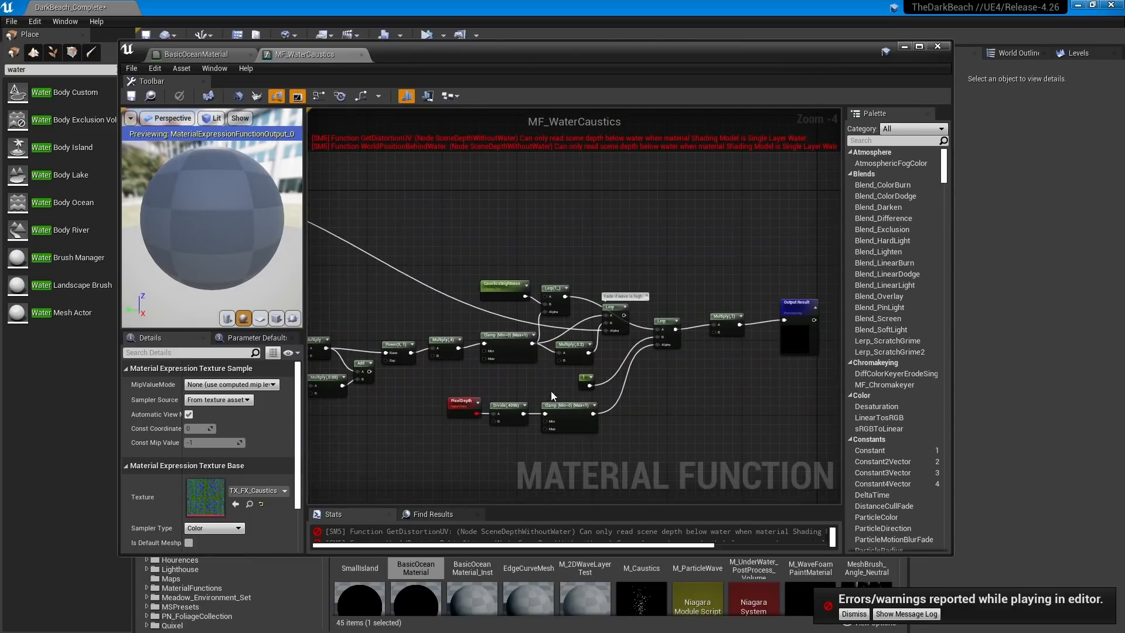
{"action": "scroll", "coordinate": [514, 389], "scroll_direction": "up", "scroll_amount": 1}
{"action": "right_click_drag", "start_coordinate": [774, 311], "coordinate": [652, 333]}
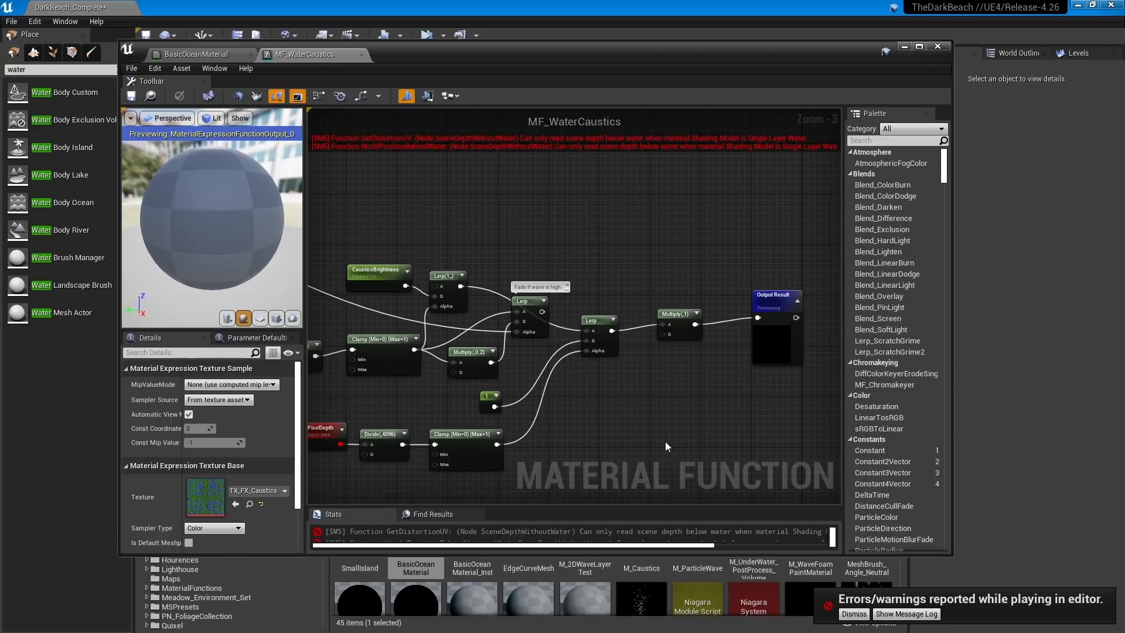
{"action": "middle_click", "coordinate": [308, 55]}
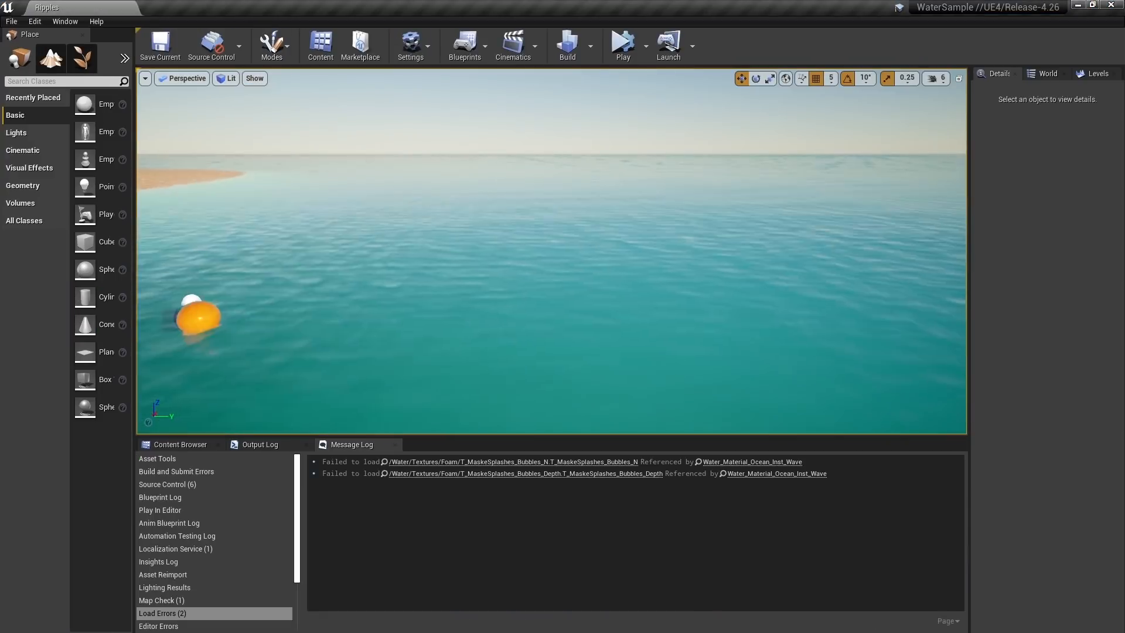
- In the WaterSample project's Ripples level, select the white fluid simulation actor and locate its BP_FluidSim_01 blueprint among the content assets
{"action": "mouse_move", "coordinate": [630, 325]}
{"action": "right_mouse_down"}
{"action": "mouse_move", "coordinate": [527, 325]}
{"action": "mouse_move", "coordinate": [551, 381]}
{"action": "mouse_move", "coordinate": [631, 325]}
{"action": "right_mouse_up"}
{"action": "left_click", "coordinate": [202, 448]}
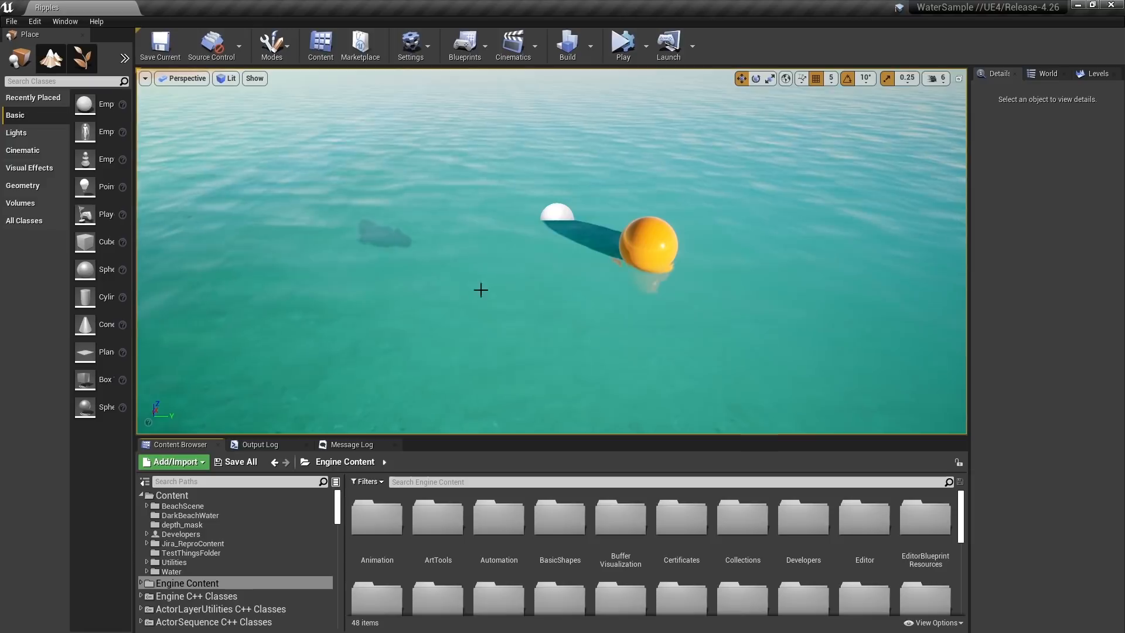
{"action": "left_click", "coordinate": [553, 208]}
{"action": "key", "text": "ctrl+b"}
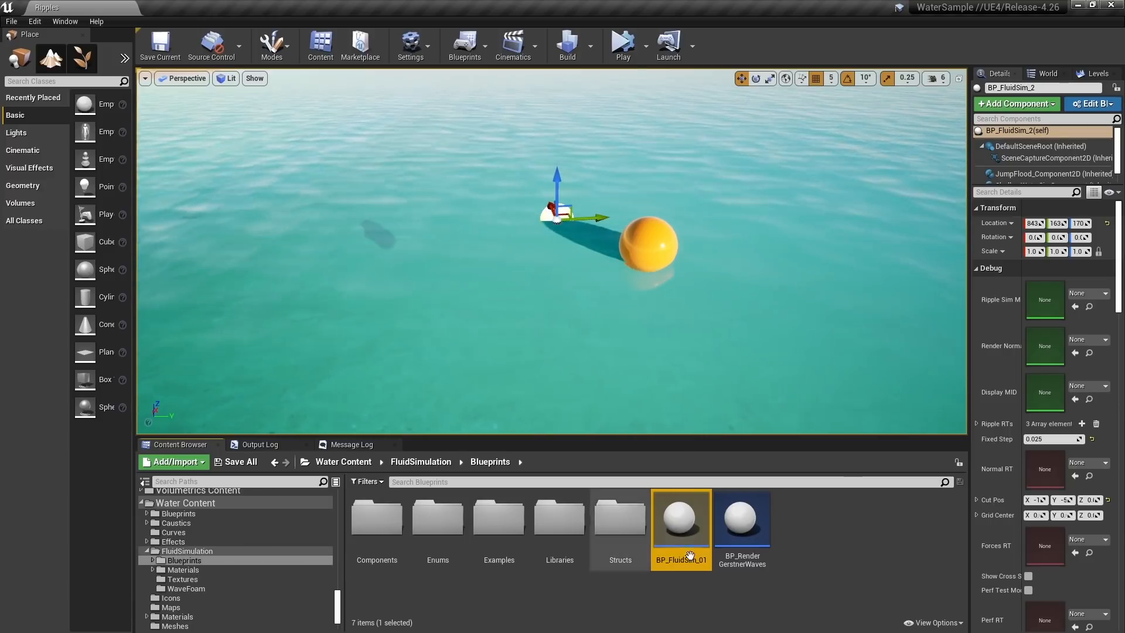
{"action": "mouse_move", "coordinate": [689, 545]}
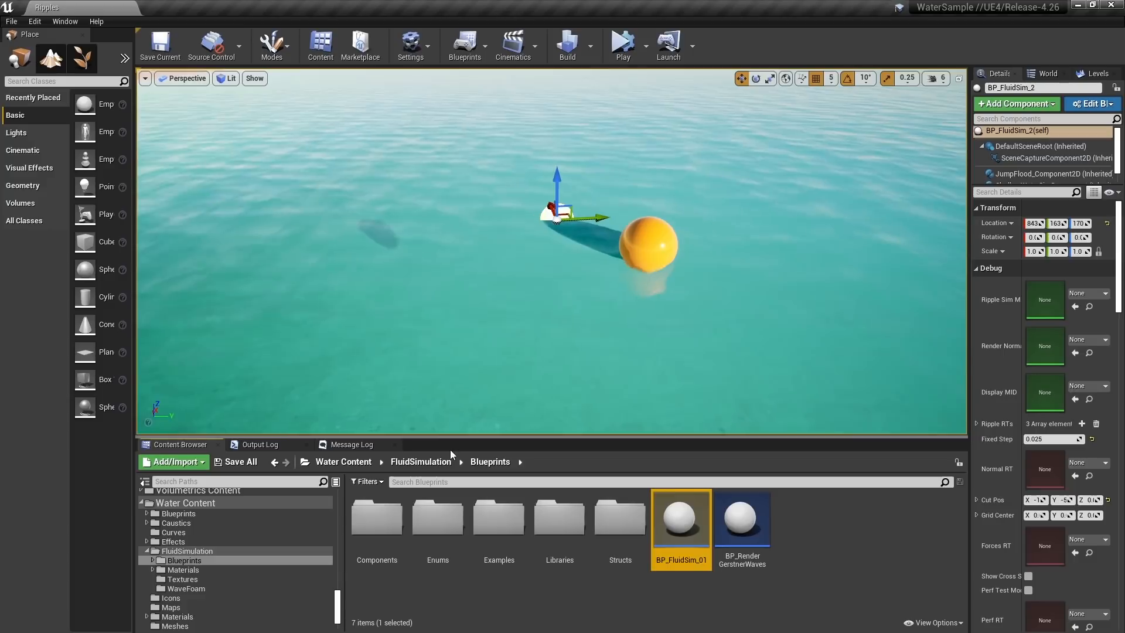
- Browse the fluid simulation blueprints' Components and Examples folders, and select the orange impulse sphere in the level
{"action": "double_click", "coordinate": [194, 561]}
{"action": "left_click", "coordinate": [246, 570]}
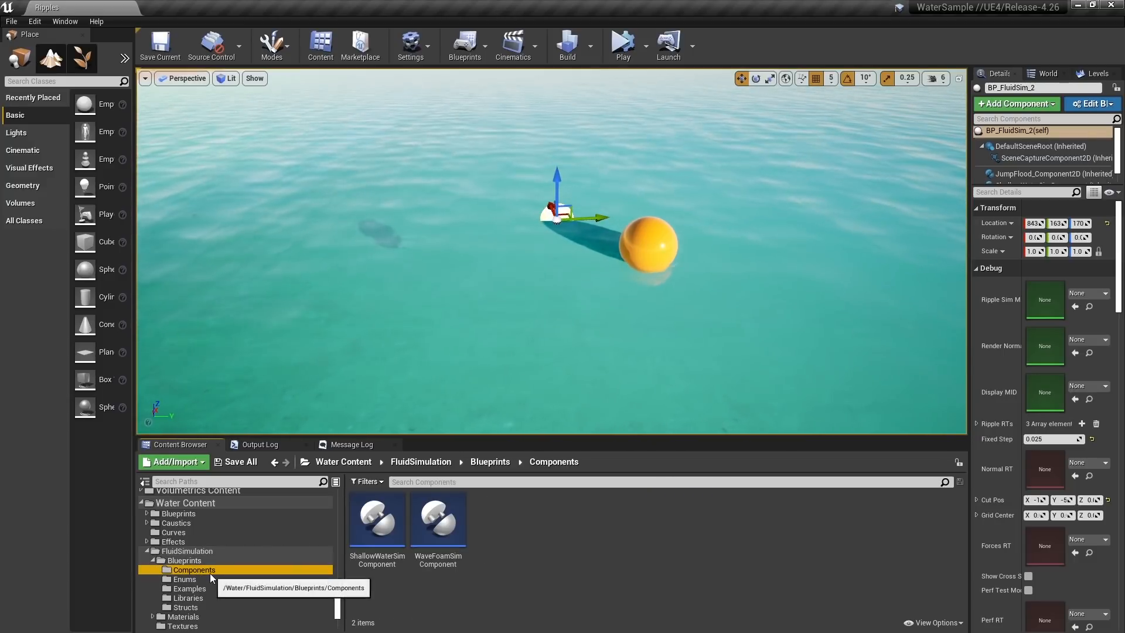
{"action": "left_click", "coordinate": [276, 588]}
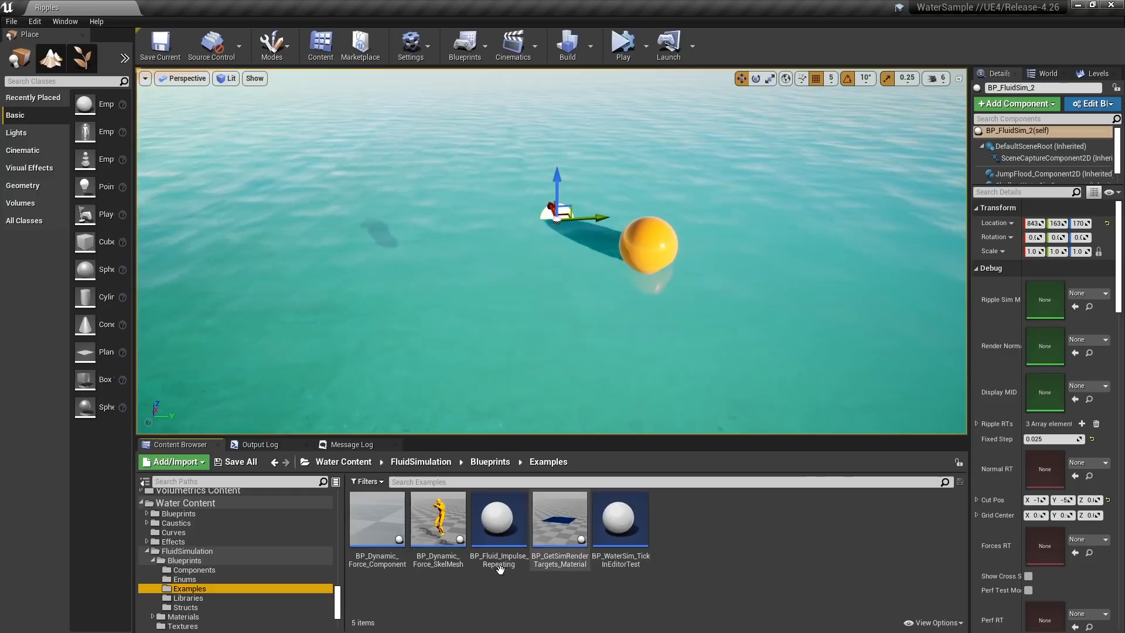
{"action": "left_click", "coordinate": [648, 250]}
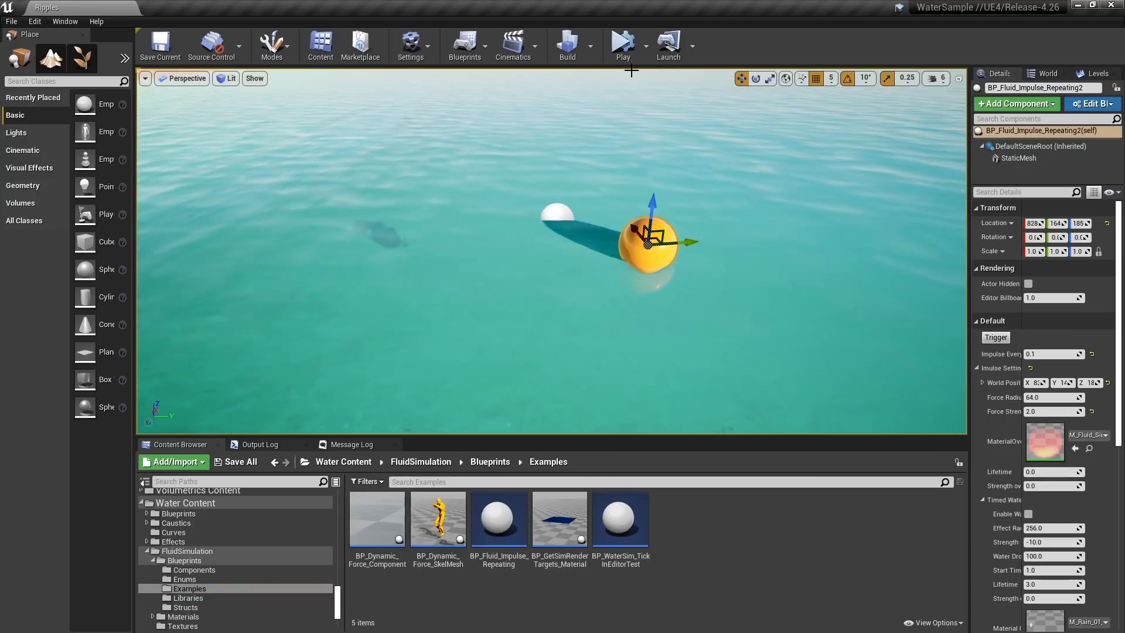
- Simulate the level and move the orange impulse sphere through the water to examine its ripples from different angles
{"action": "left_click", "coordinate": [626, 52]}
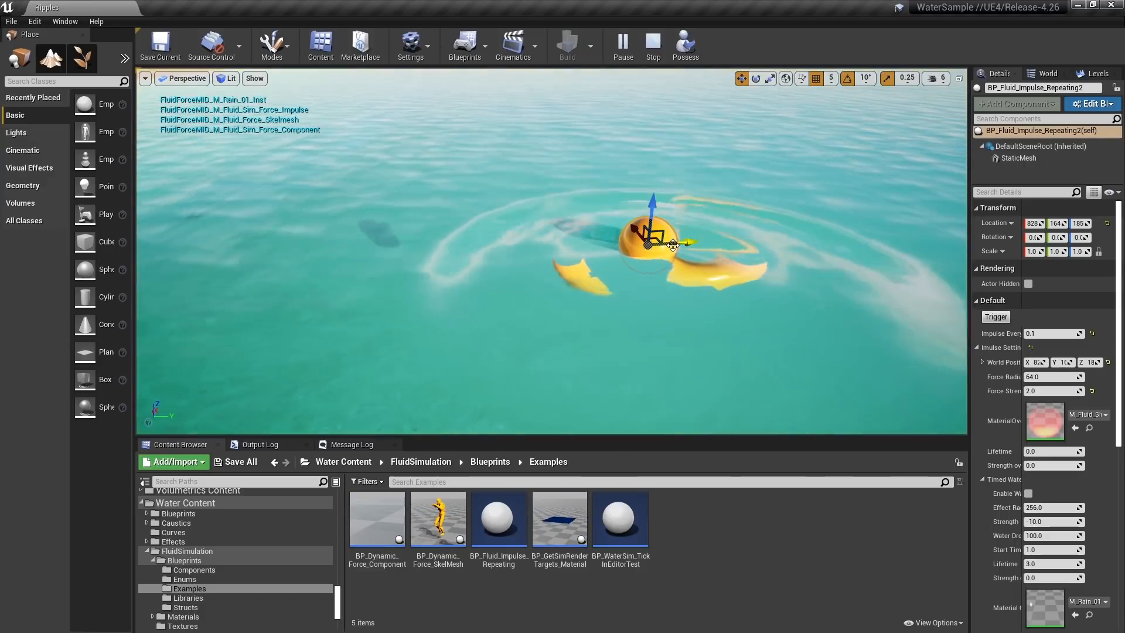
{"action": "left_click_drag", "start_coordinate": [676, 241], "coordinate": [387, 298]}
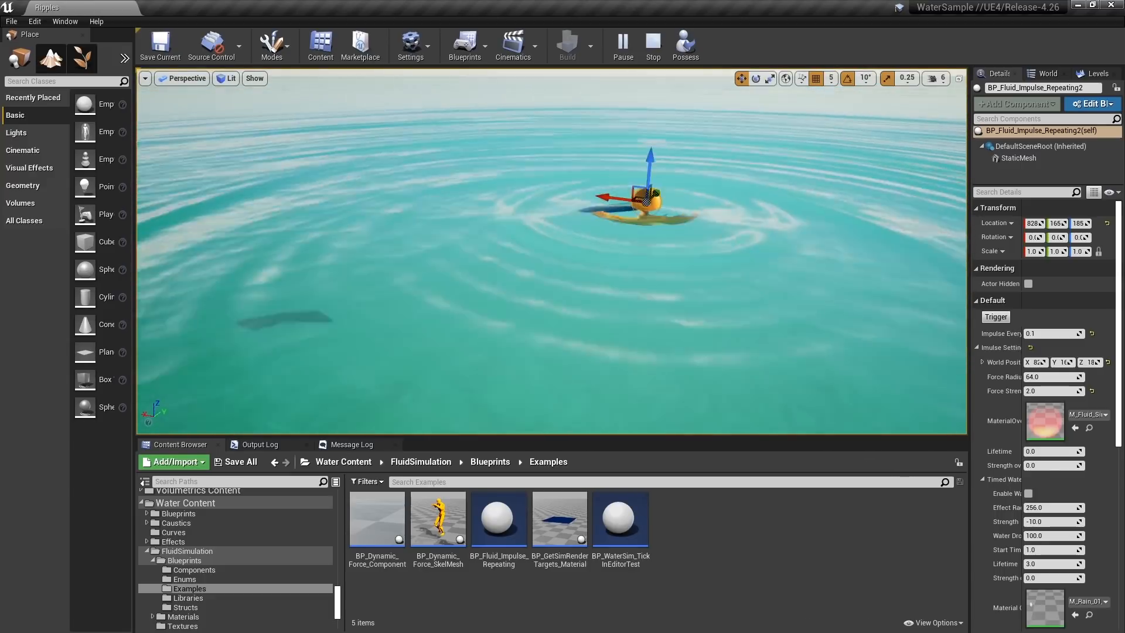
{"action": "right_click_drag", "start_coordinate": [640, 254], "coordinate": [778, 197]}
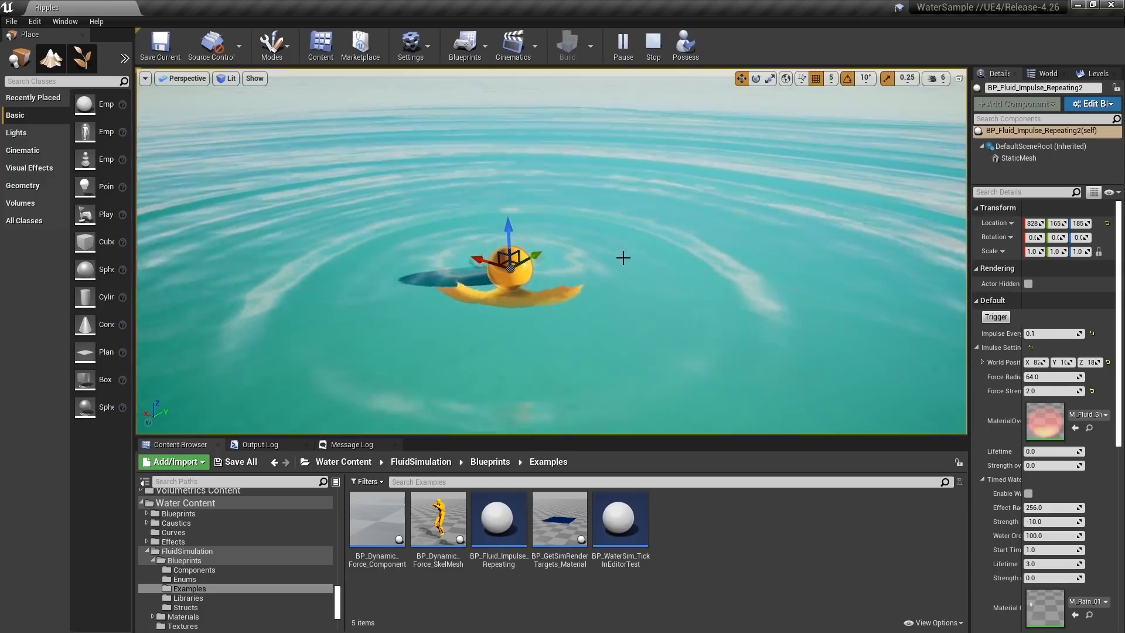
{"action": "right_click_drag", "start_coordinate": [622, 256], "coordinate": [597, 285]}
{"action": "left_click_drag", "start_coordinate": [508, 219], "coordinate": [460, 193]}
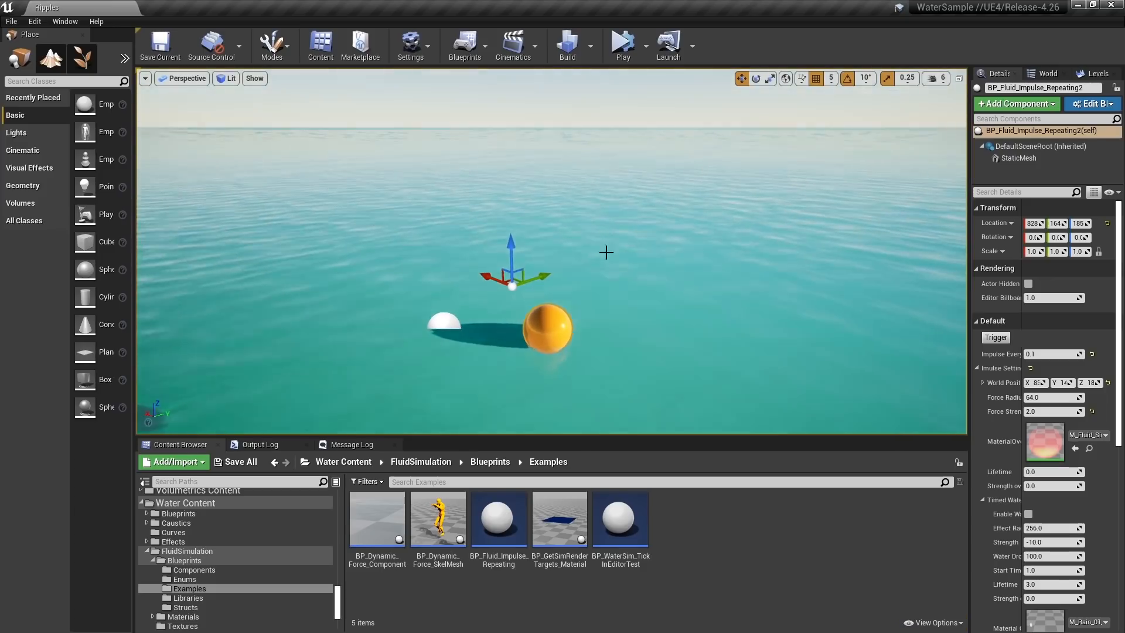
- Select the ocean water body and switch the viewport's view mode to Brush Wireframe
{"action": "left_click", "coordinate": [603, 252]}
{"action": "left_click", "coordinate": [222, 81]}
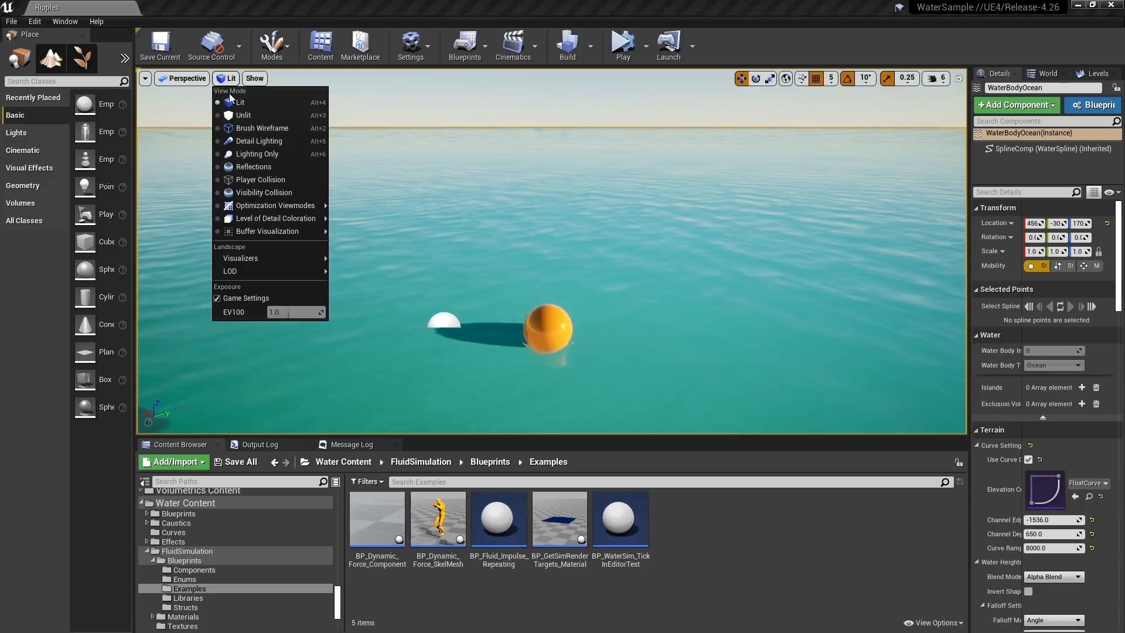
{"action": "left_click", "coordinate": [249, 128]}
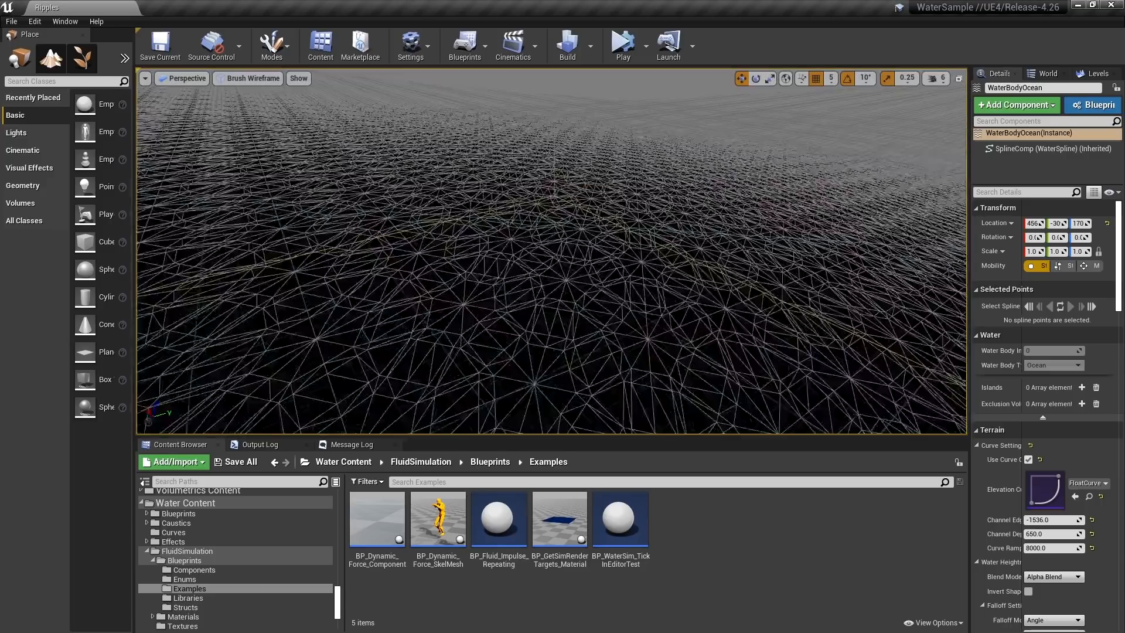
- Examine the ocean mesh's wireframe density around the two spheres and towards the horizon, from near and far
{"action": "key", "text": "s"}
{"action": "mouse_move", "coordinate": [548, 349]}
{"action": "right_mouse_down"}
{"action": "mouse_move", "coordinate": [552, 337]}
{"action": "mouse_move", "coordinate": [549, 363]}
{"action": "right_mouse_up"}
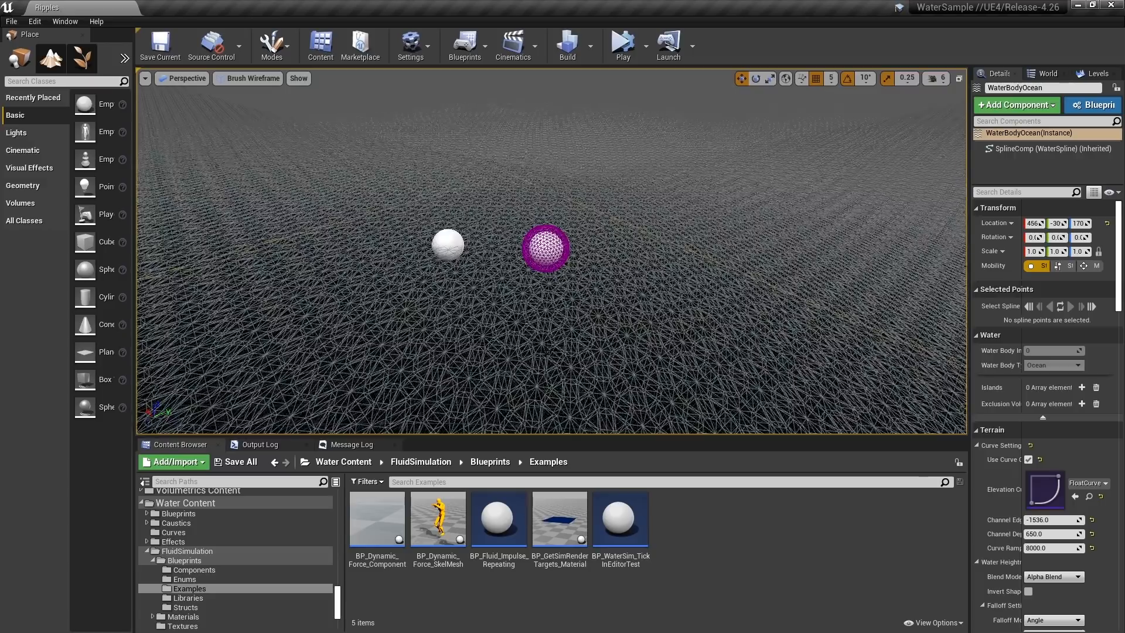
{"action": "right_click_drag", "start_coordinate": [619, 358], "coordinate": [617, 317]}
{"action": "right_click_drag", "start_coordinate": [630, 315], "coordinate": [617, 378]}
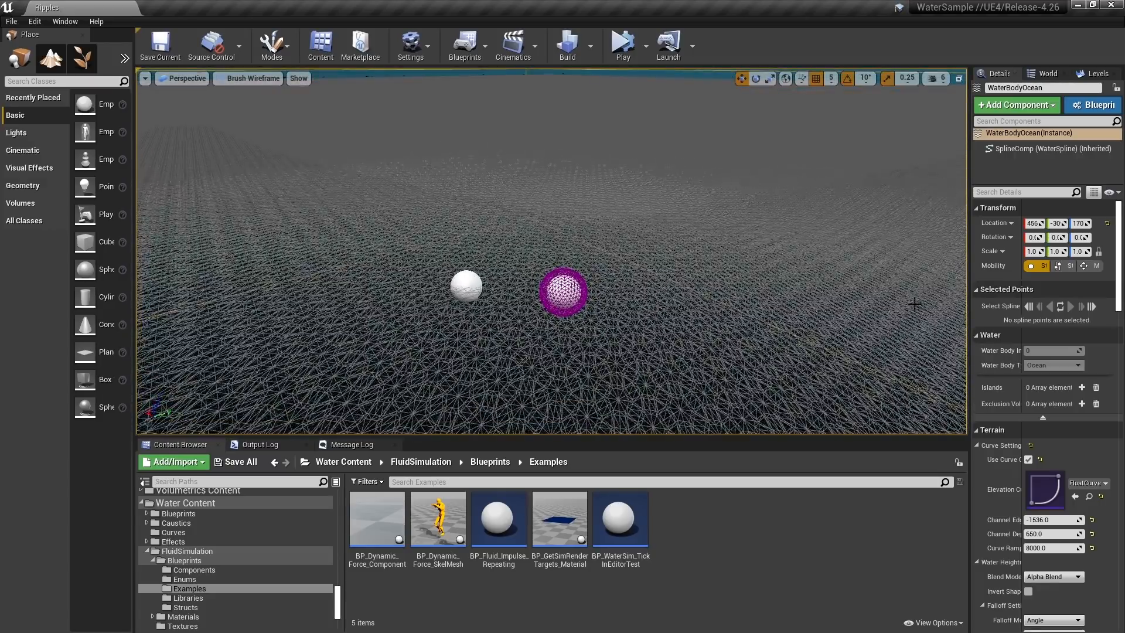
{"action": "scroll", "coordinate": [277, 299], "scroll_direction": "down", "scroll_amount": 6}
{"action": "right_click_drag", "start_coordinate": [551, 251], "coordinate": [580, 235]}
{"action": "key", "text": "w"}
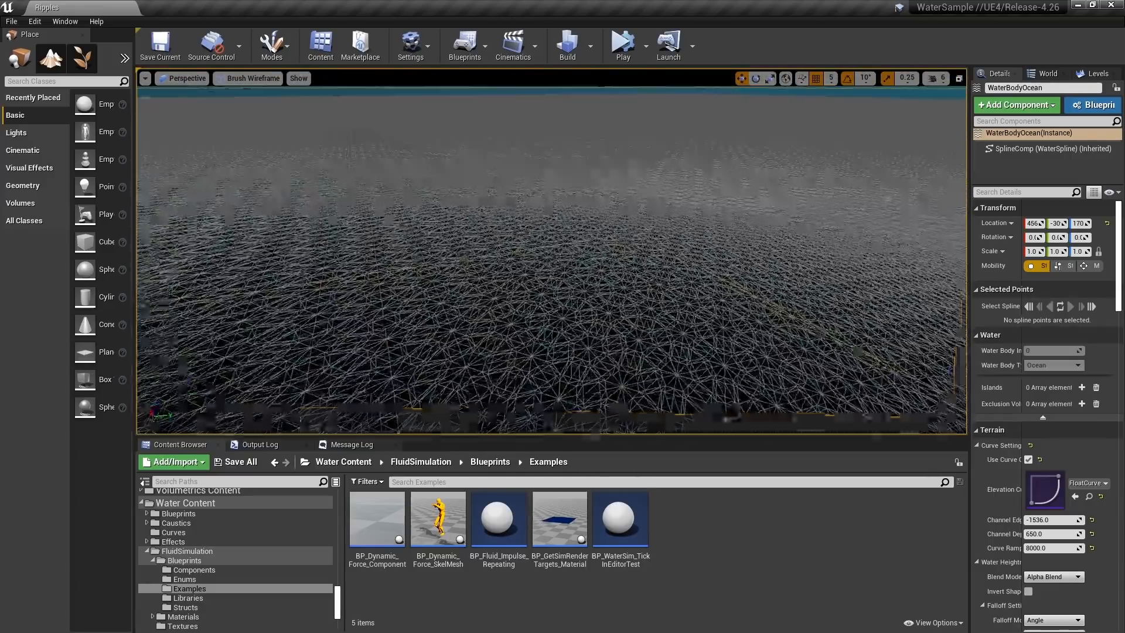
{"action": "scroll", "coordinate": [551, 252], "scroll_direction": "down", "scroll_amount": 5}
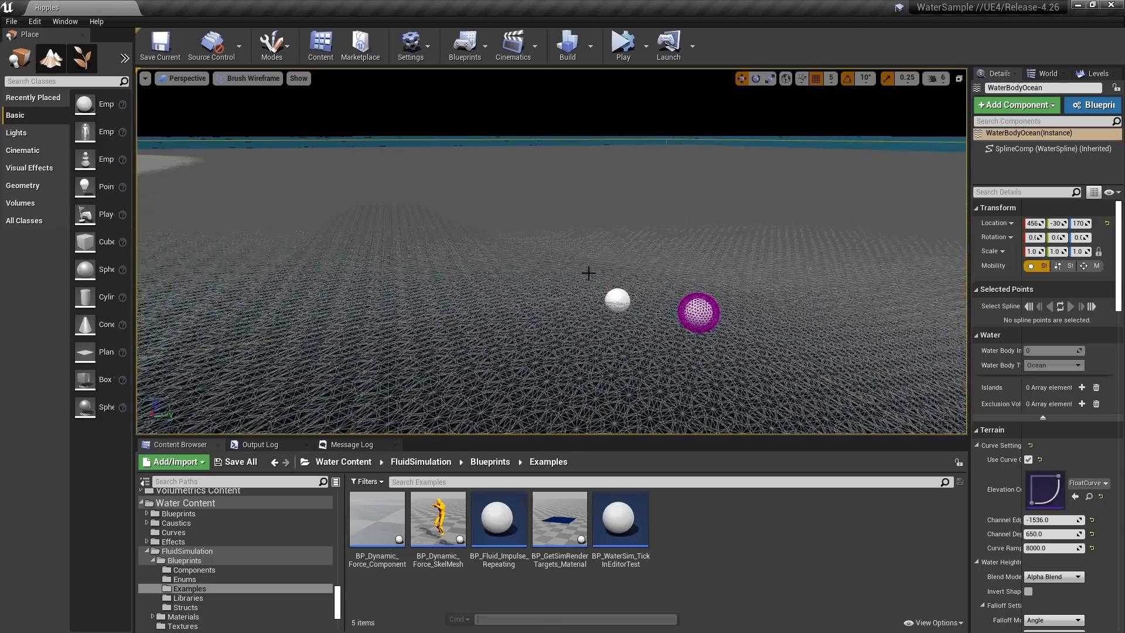
- Display the water mesh statistics in the viewport with the console command "stat watermesh"
{"action": "type", "text": "stat watermesh"}
{"action": "key", "text": "Return"}
{"action": "right_click_drag", "start_coordinate": [589, 273], "coordinate": [574, 246]}
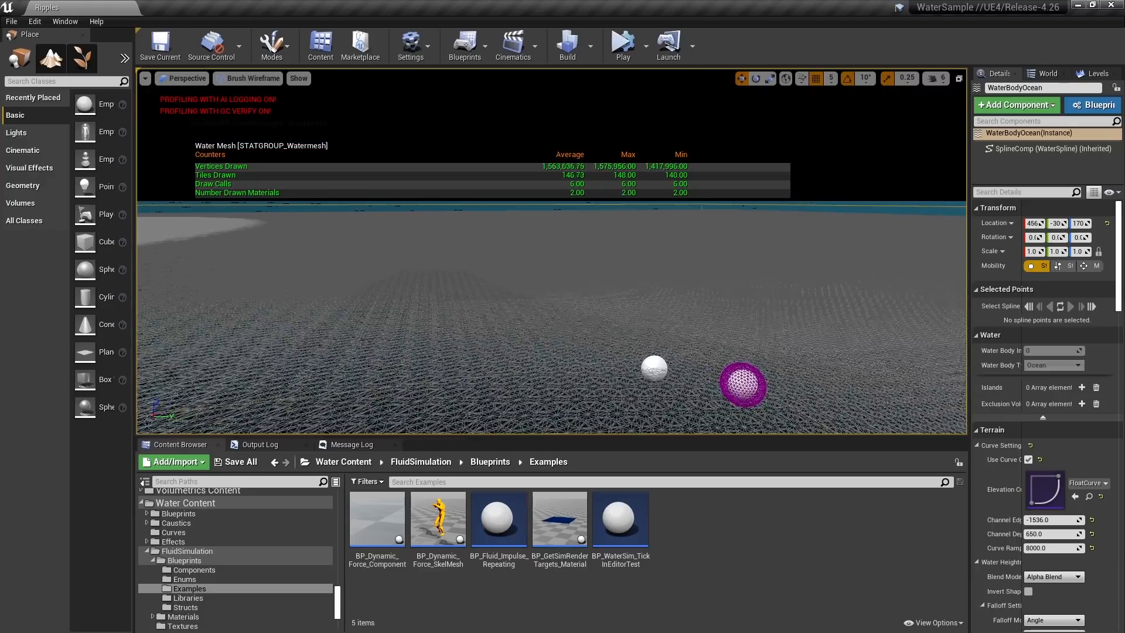